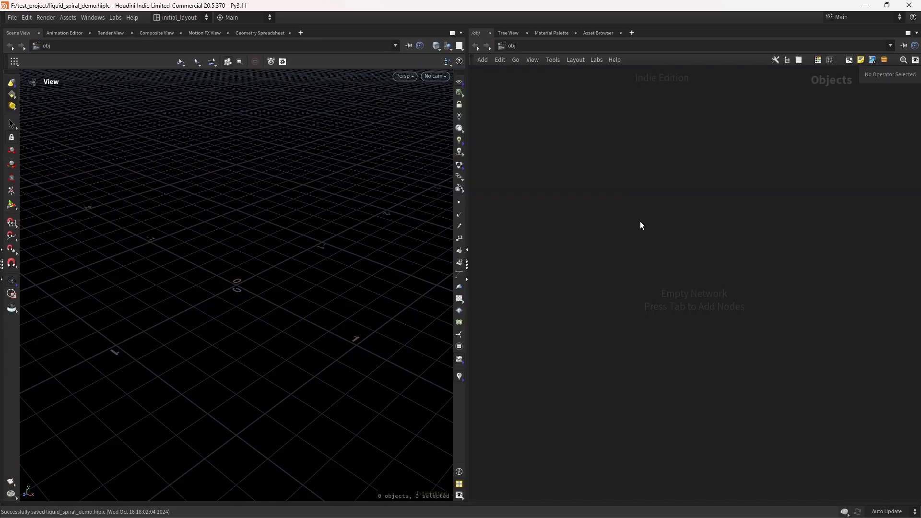
Step: Create a Geometry object and go inside it
key(Tab)
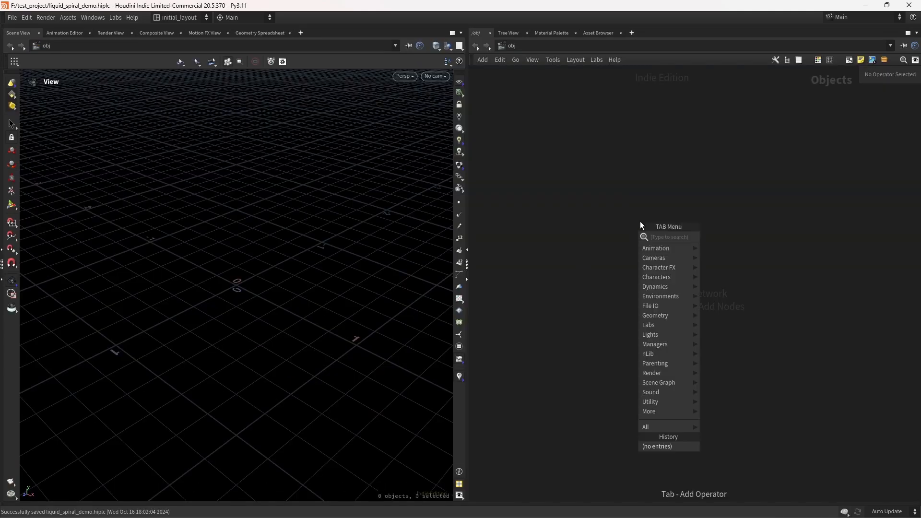
text(geo)
key(Return)
key(Return)
key(Return)
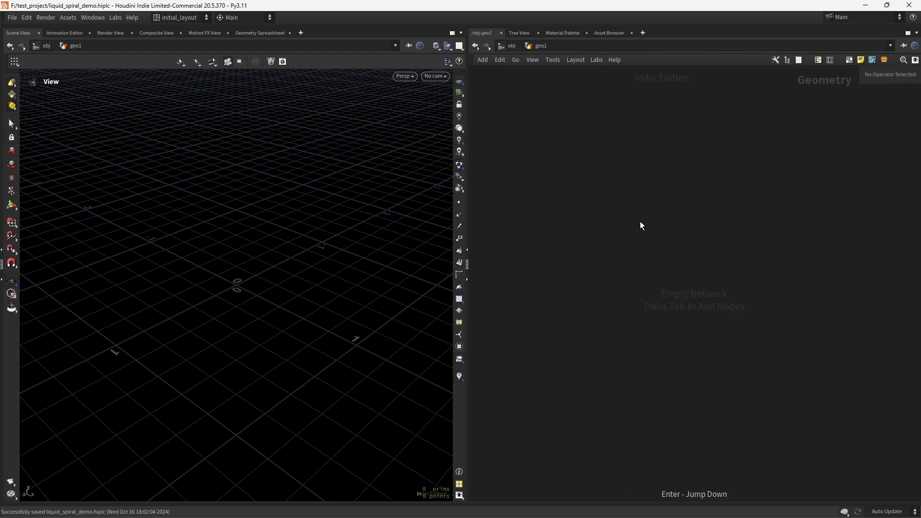
Step: Add a Line node and set its direction to 1, 0, 0
key(Tab)
text(line)
key(Return)
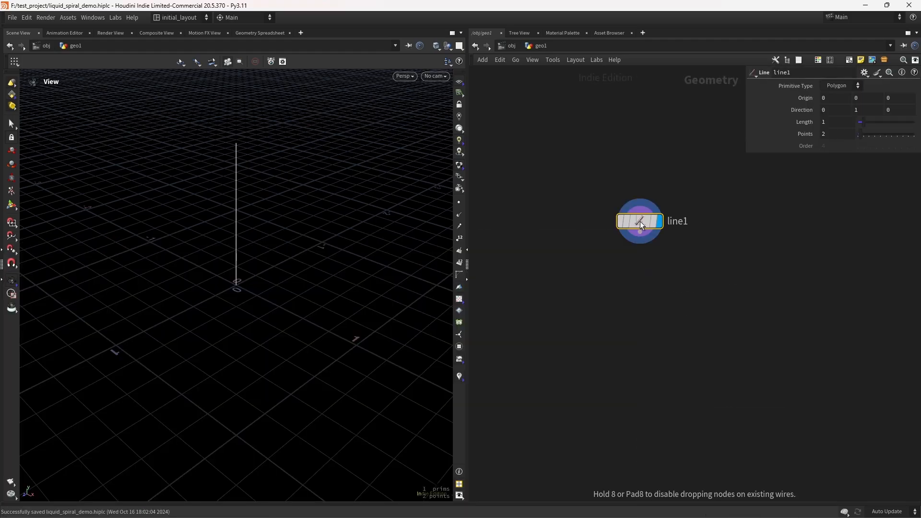
click(834, 110)
text(1)
key(Tab)
text(0)
key(Tab)
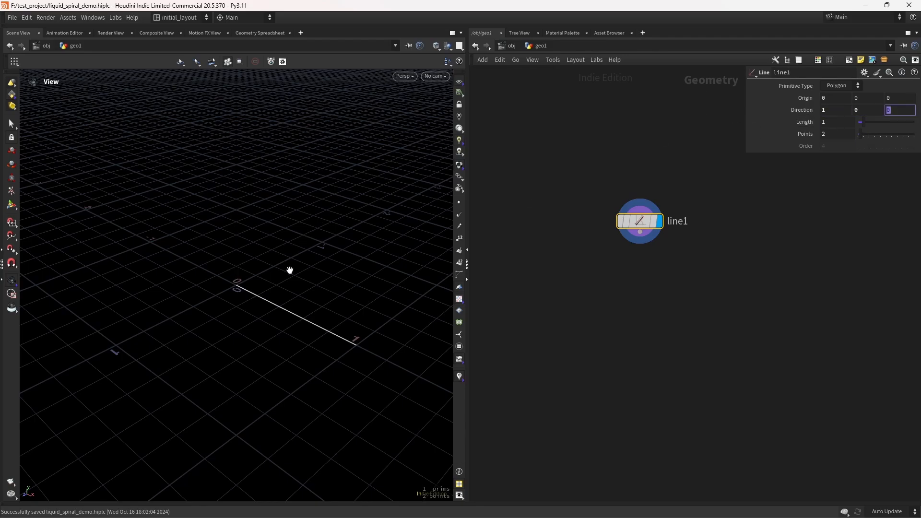
Step: Link the line's origin X to its length with the relative reference expression -ch("dist")/2
drag(290, 271, 254, 309)
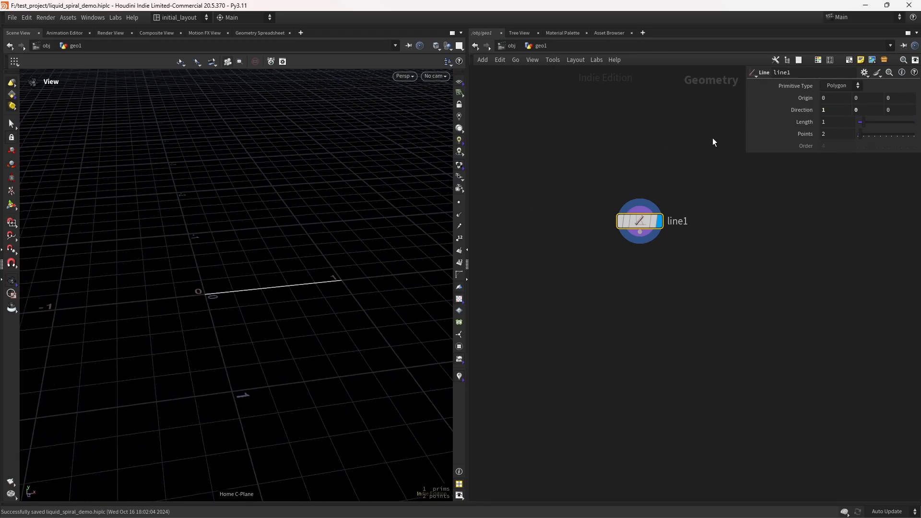
drag(746, 128, 627, 128)
right_click(722, 121)
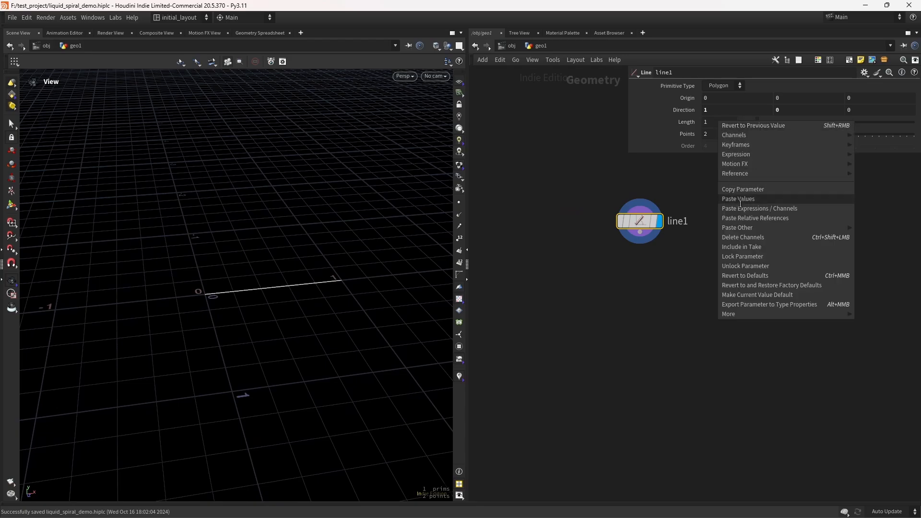
click(742, 159)
right_click(712, 100)
click(745, 193)
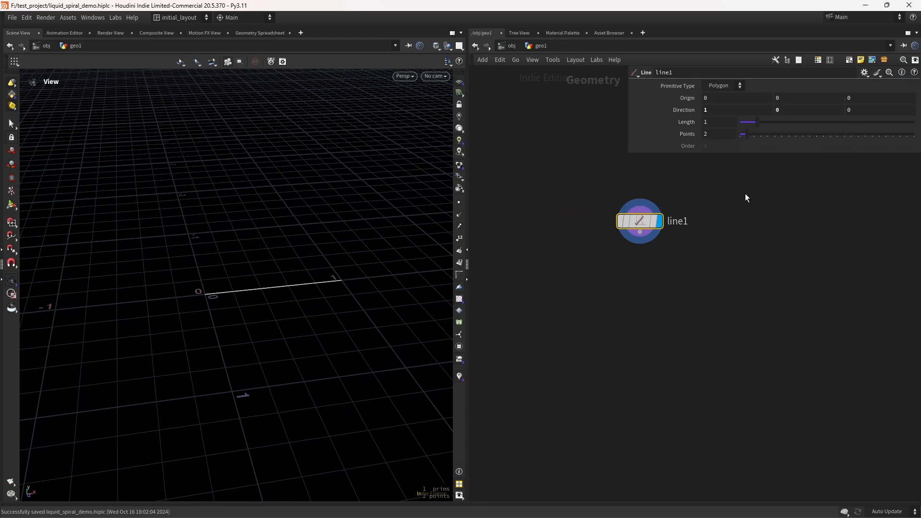
click(752, 101)
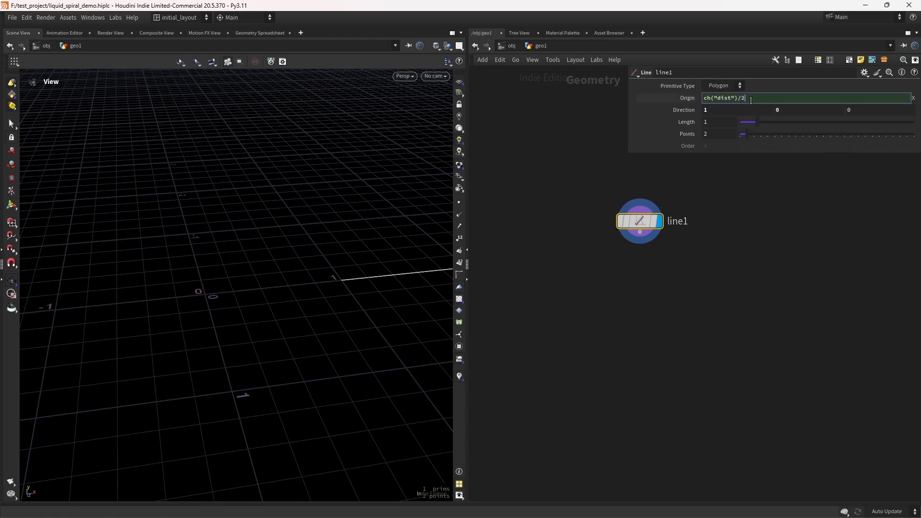
text(-)
key(Return)
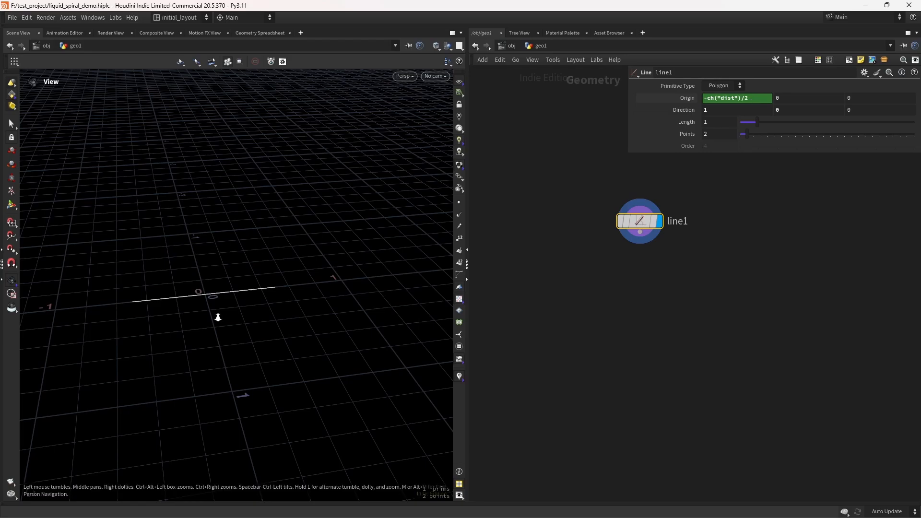
Step: Add a Resample node connected below the line
drag(216, 315, 397, 192)
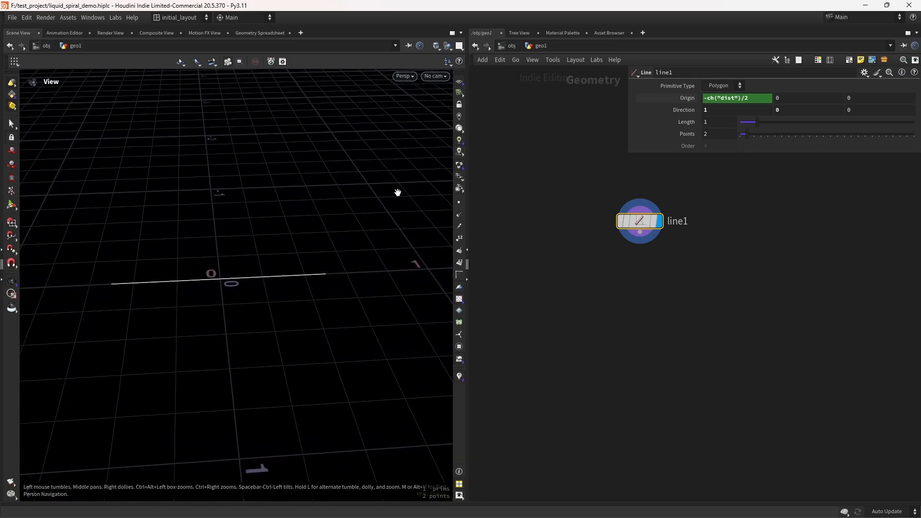
click(719, 122)
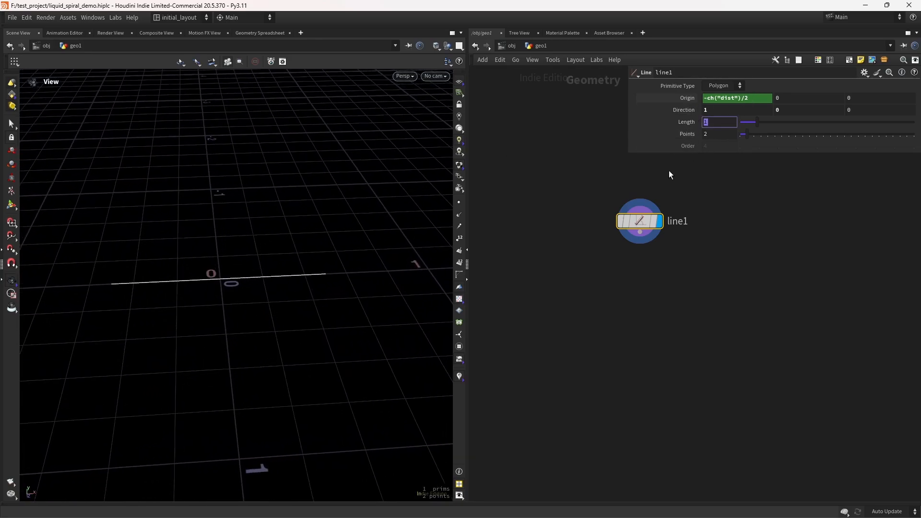
middle_drag(651, 315, 620, 287)
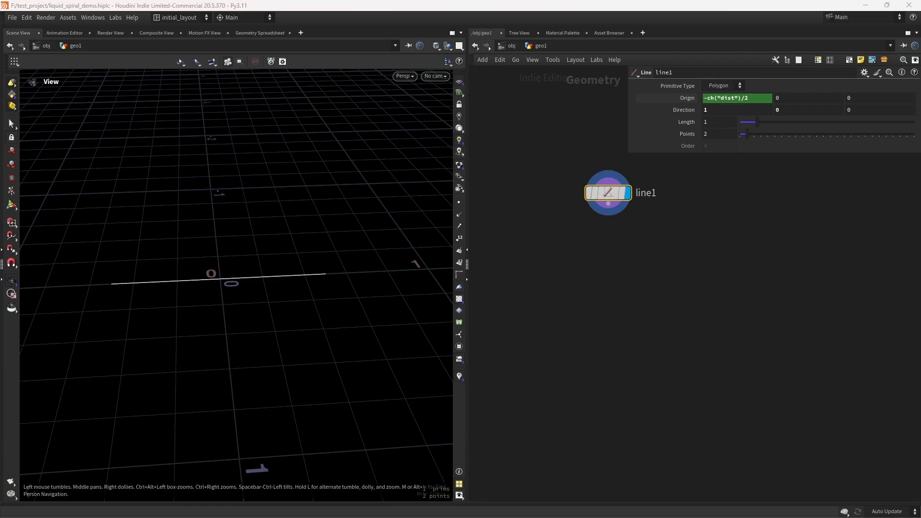
middle_drag(583, 256, 548, 257)
click(549, 257)
key(Tab)
text(res)
key(Return)
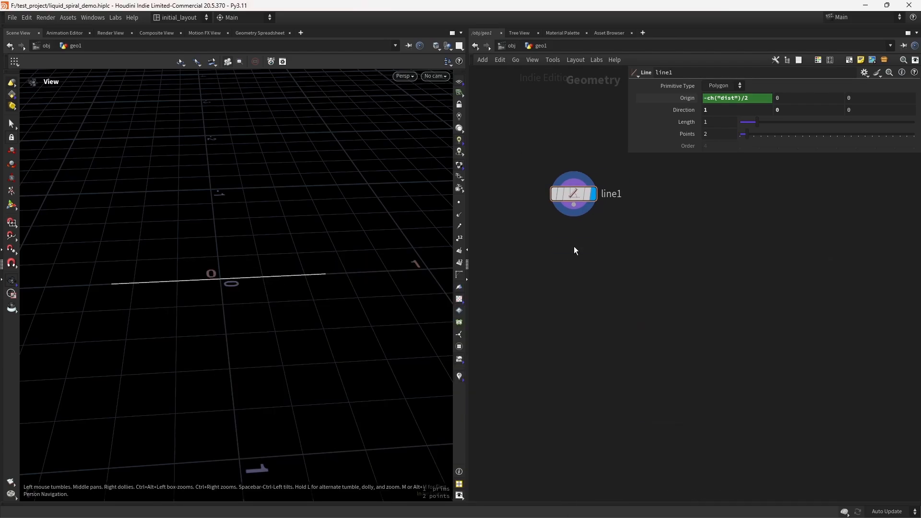
click(573, 246)
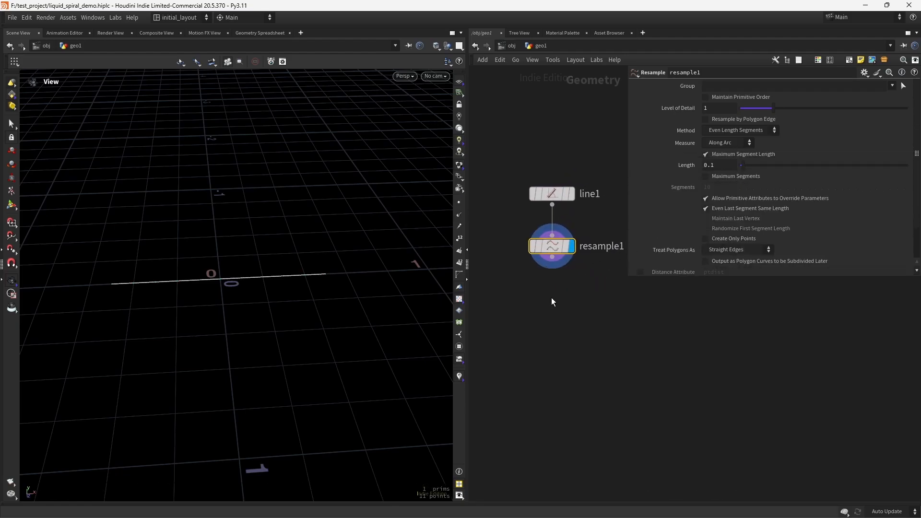
Step: Add a Mountain node and wire the resample node's output into it
key(Tab)
text(moun)
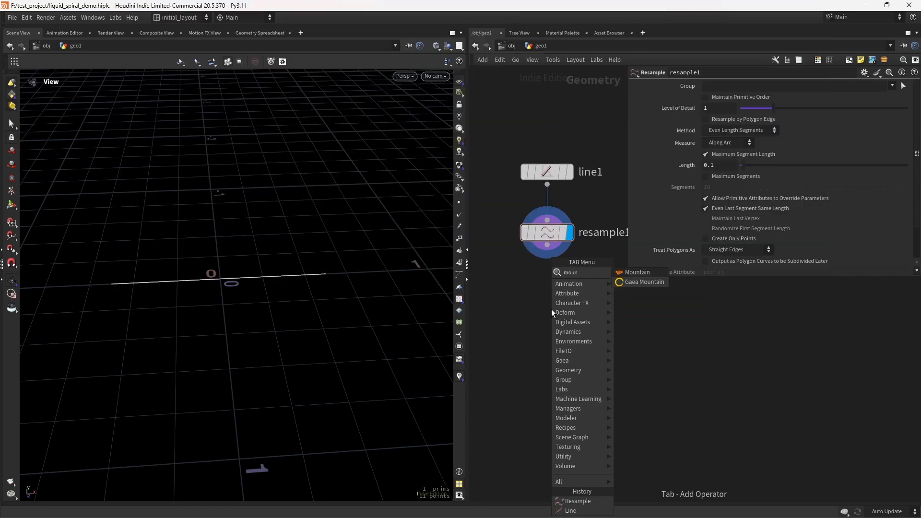
key(Return)
click(551, 309)
drag(547, 247, 547, 307)
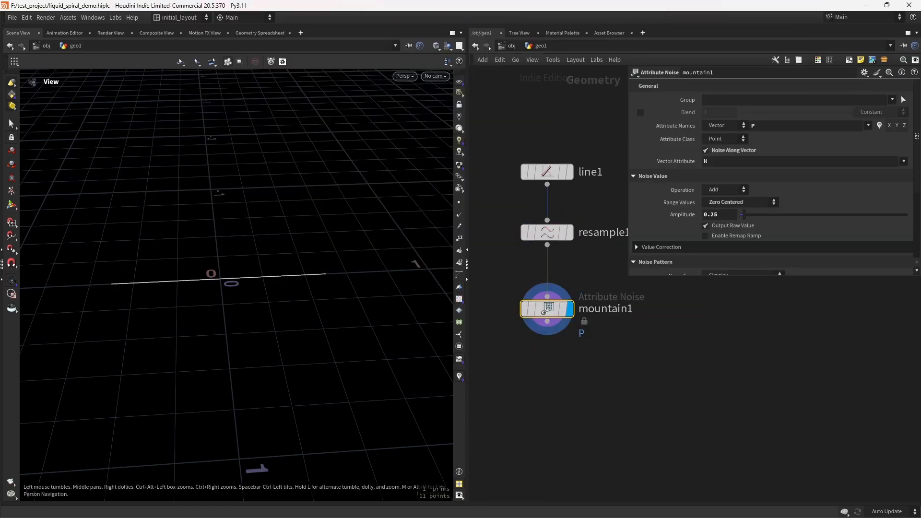
Step: Turn off Noise Along Vector on the mountain node and set its amplitude to .2
click(728, 151)
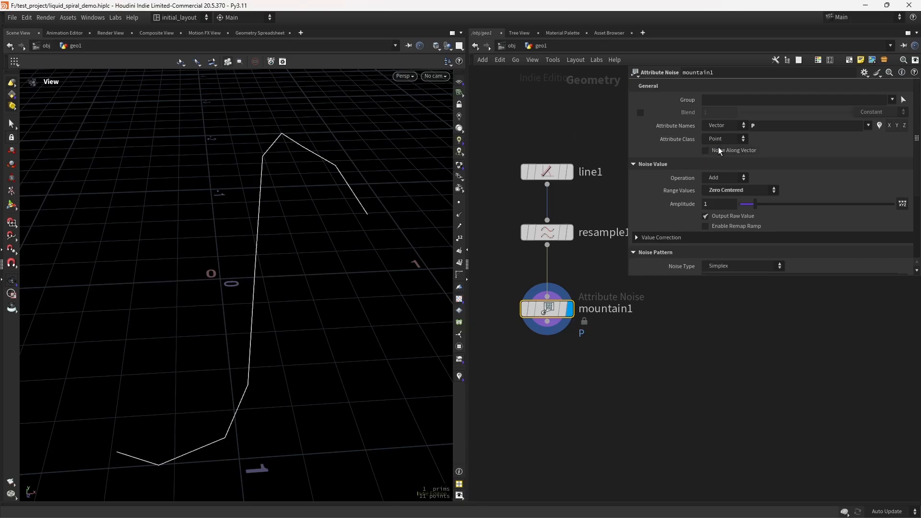
double_click(714, 207)
text(.2)
key(Return)
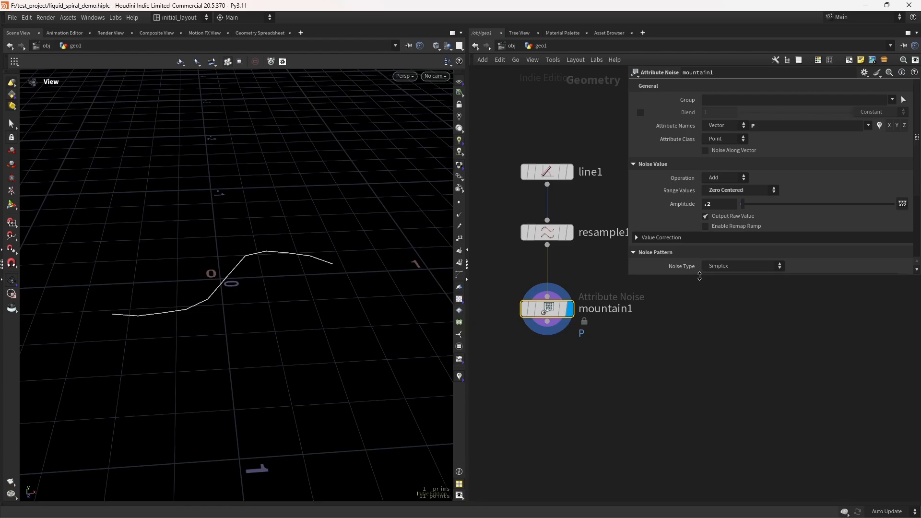
Step: Set the mountain noise element size to .48 and the offset to 20.7
drag(698, 276, 698, 361)
double_click(717, 292)
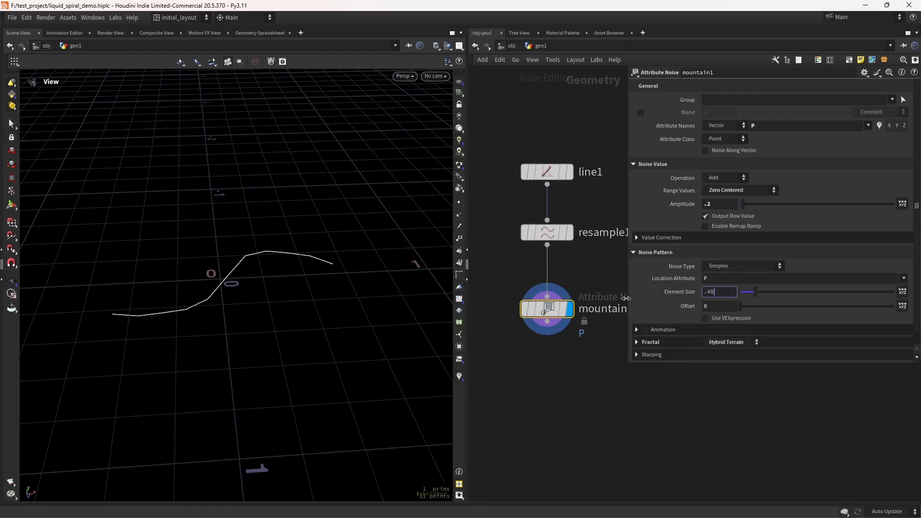
key(Return)
drag(717, 307, 610, 306)
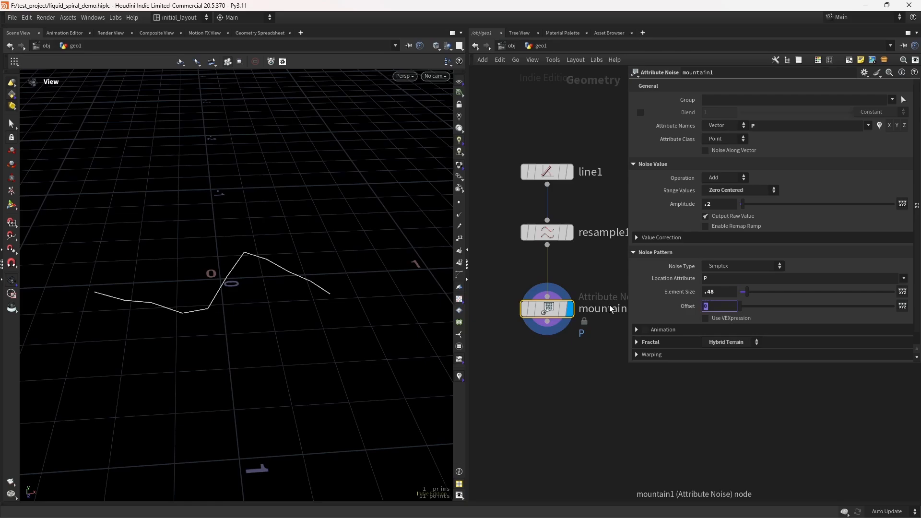
text(20.7)
key(Return)
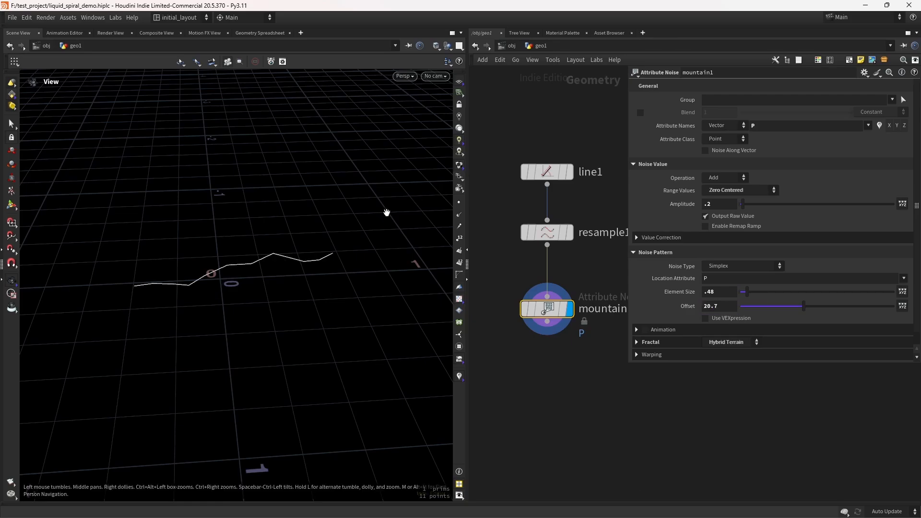
Step: Open the mountain node's Fractal settings to inspect them
drag(306, 279, 414, 259)
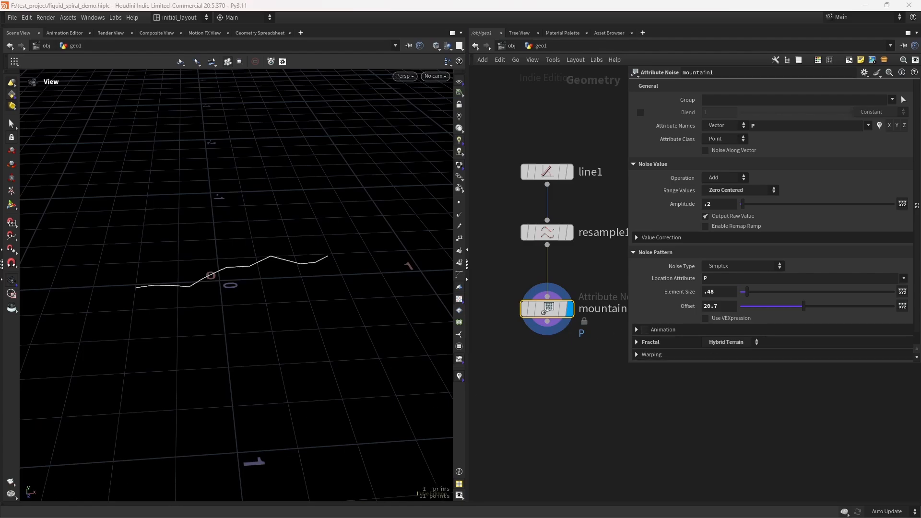
click(652, 342)
scroll(662, 339, down, 2)
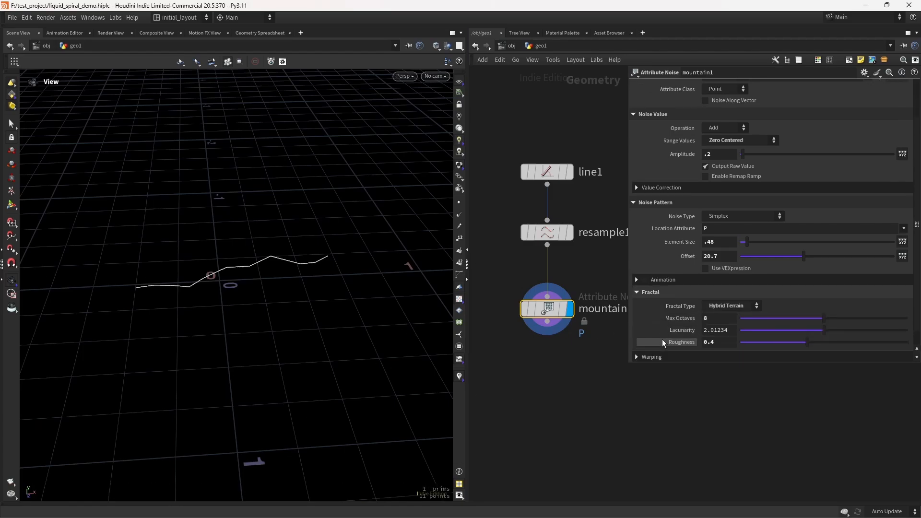
middle_drag(538, 397, 517, 370)
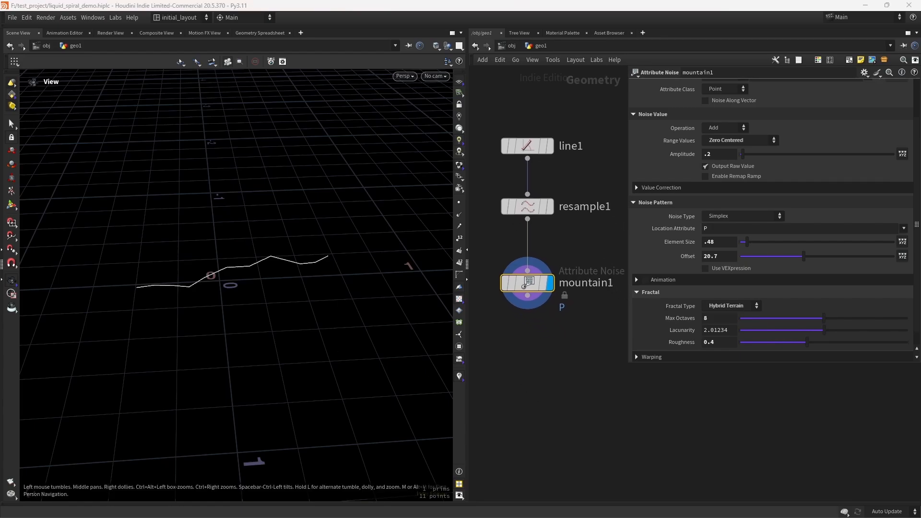
middle_drag(548, 356, 541, 327)
Step: Add a second Resample node connected below the mountain node and save the scene
key(Tab)
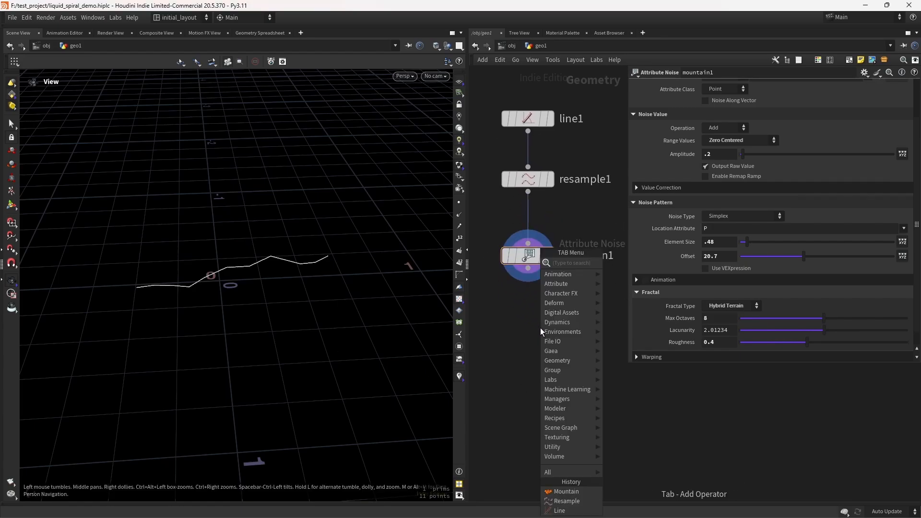
text(resa)
key(Return)
click(540, 328)
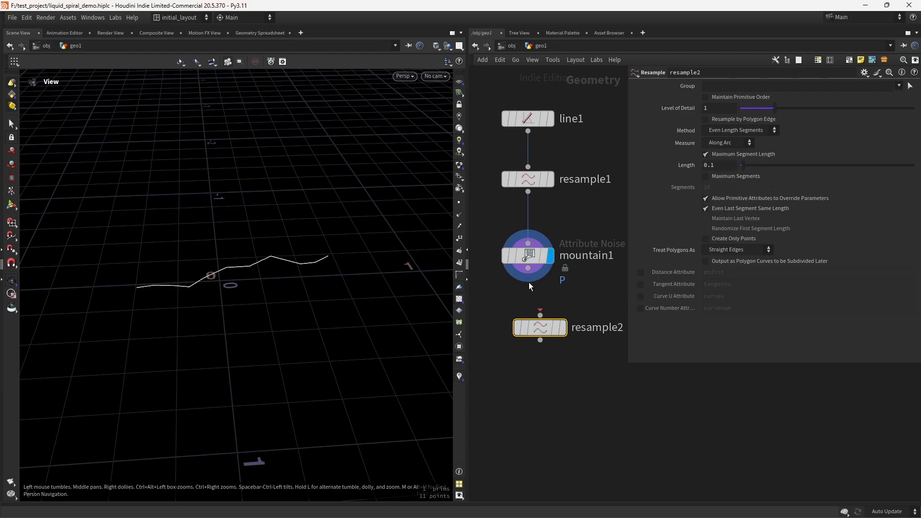
drag(628, 225, 685, 206)
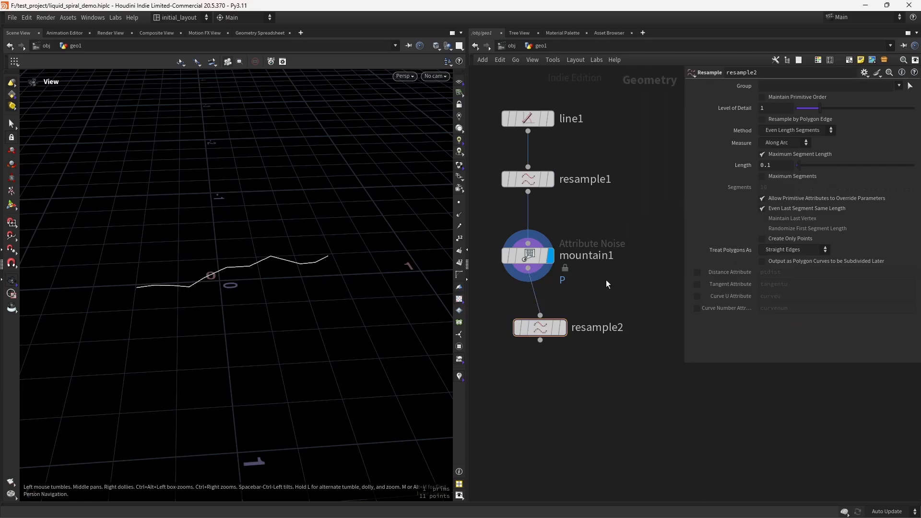
key(ctrl+s)
click(563, 327)
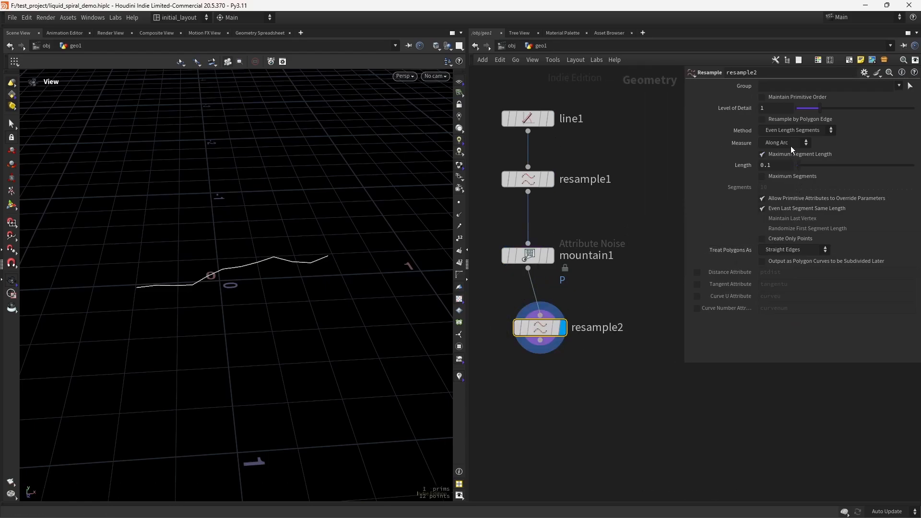
Step: Set the second resample to treat polygons as Subdivision Curves with a segment length of .01
click(788, 249)
click(785, 267)
click(772, 165)
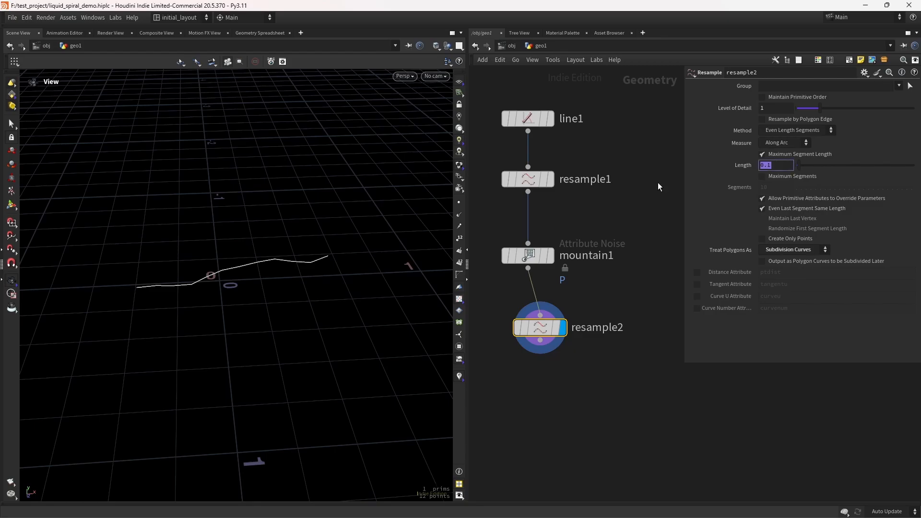
text(.01)
key(Return)
Step: Add a UV Texture node below the second resample and set its texture type to Arc Length Spline
drag(255, 210, 353, 290)
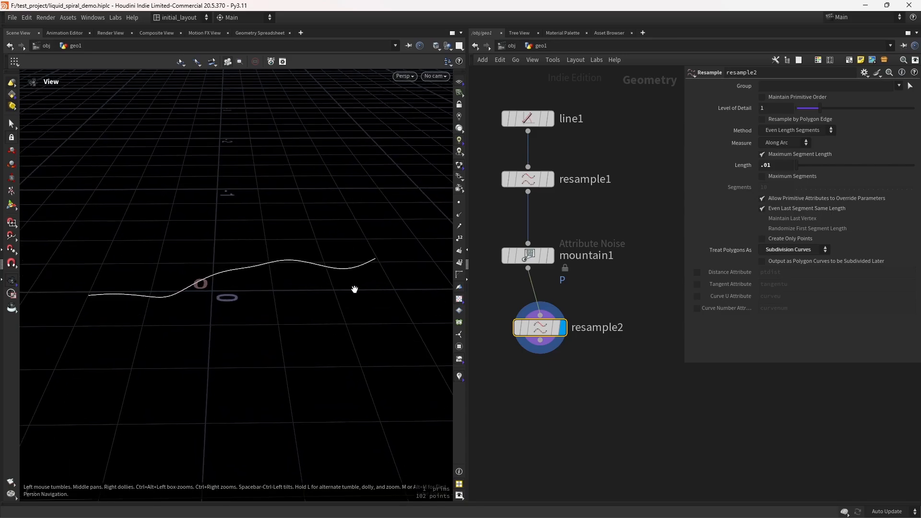
middle_drag(554, 413, 566, 344)
scroll(566, 344, down, 3)
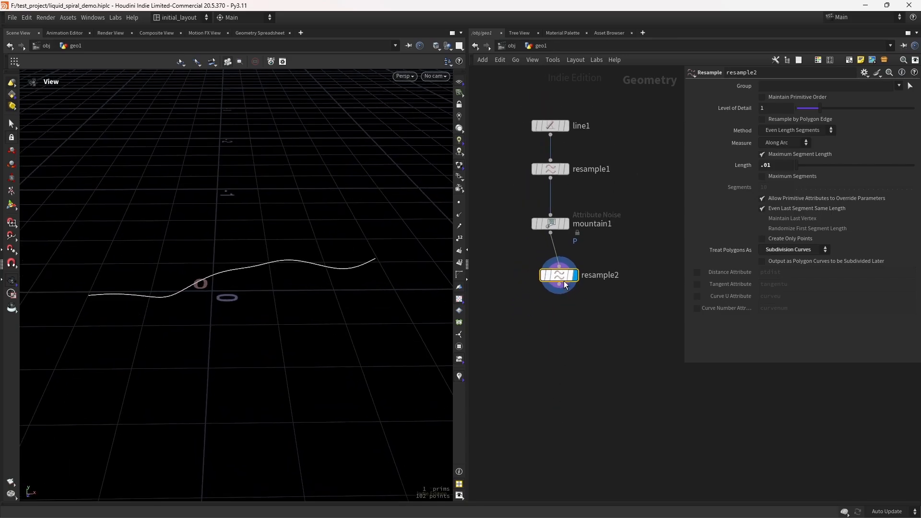
key(Tab)
text(uvte)
key(Return)
click(553, 336)
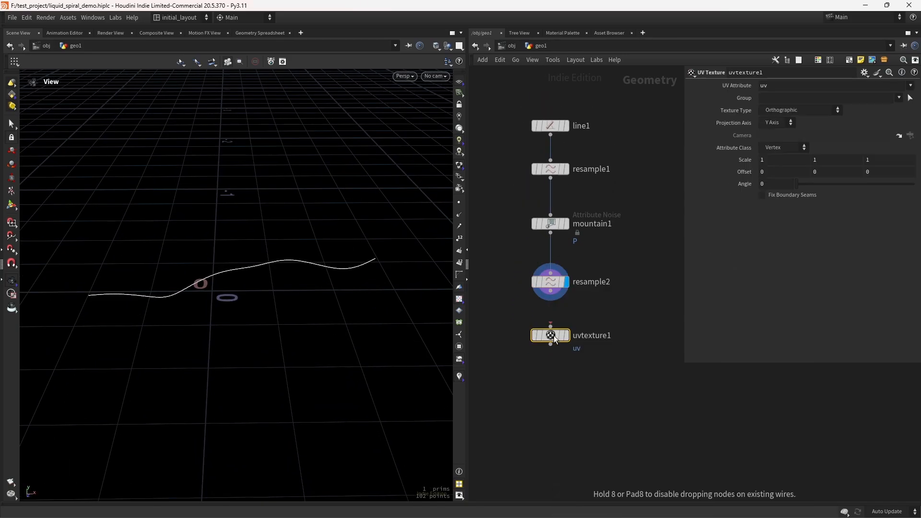
drag(551, 291, 550, 326)
click(570, 315)
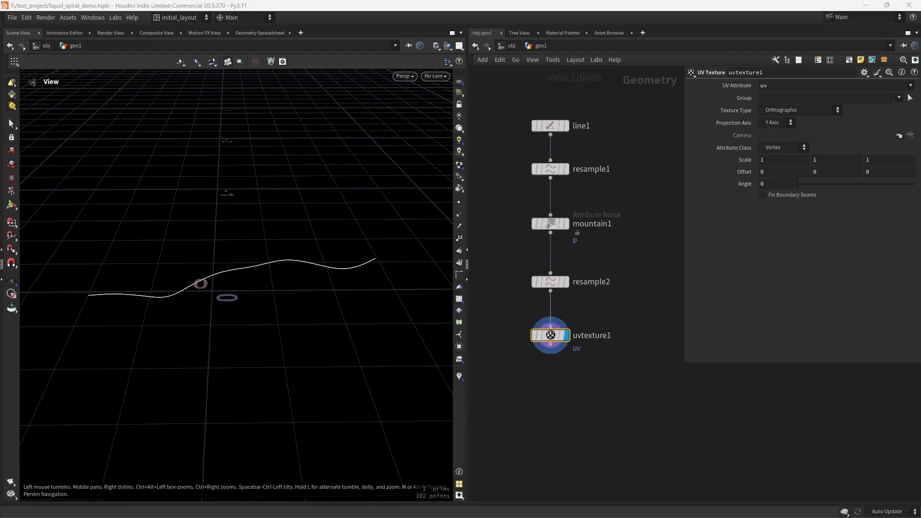
click(808, 115)
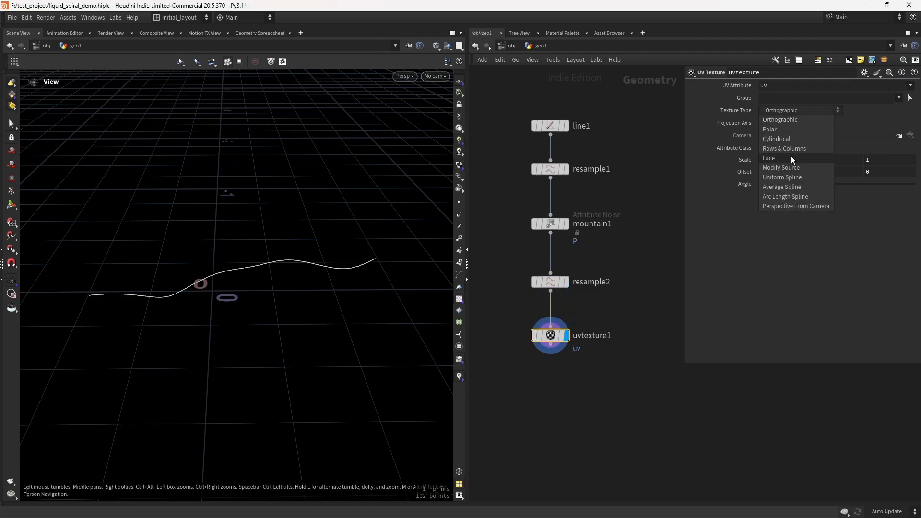
click(786, 198)
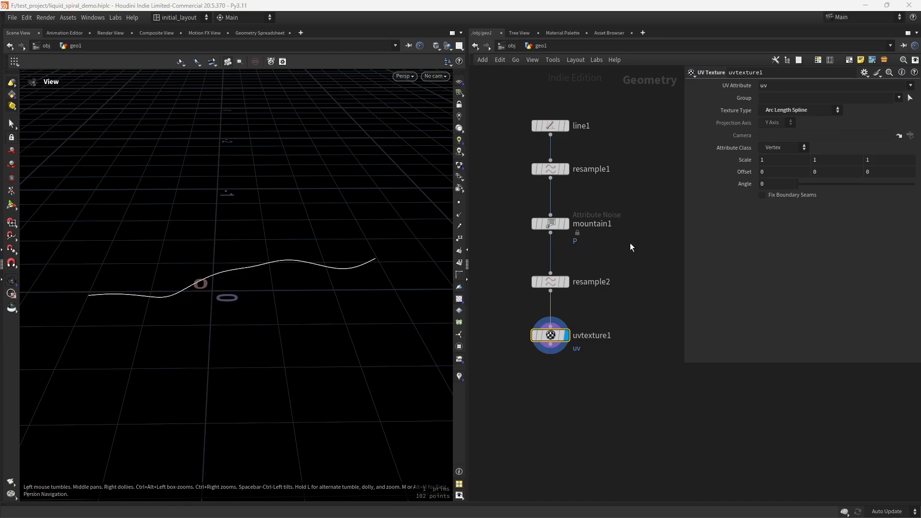
Step: Inspect the uvtexture1 node's attributes and preview its uv values along the curve
middle_click(550, 335)
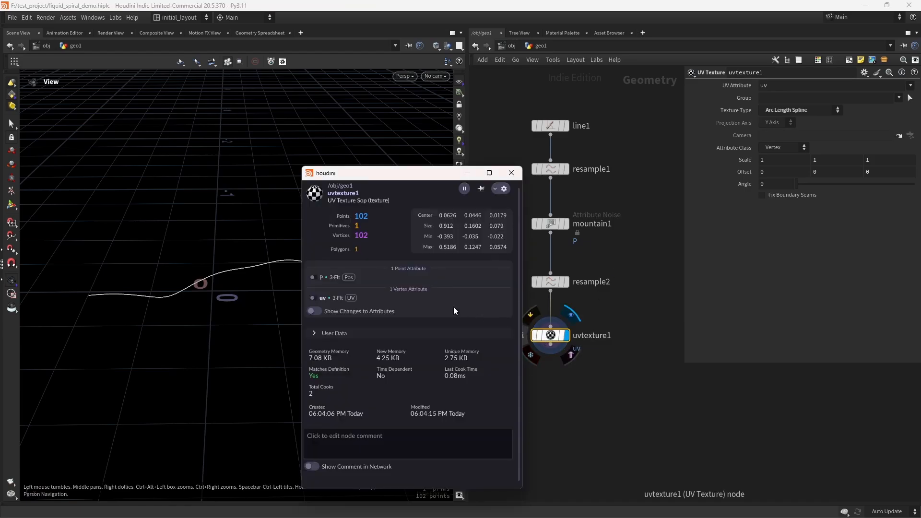
click(321, 298)
scroll(305, 307, up, 5)
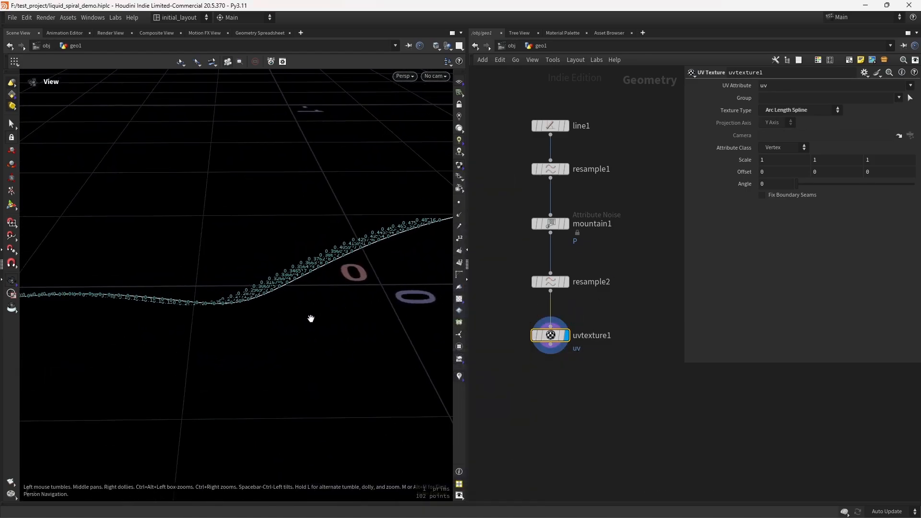
drag(311, 319, 124, 336)
click(522, 338)
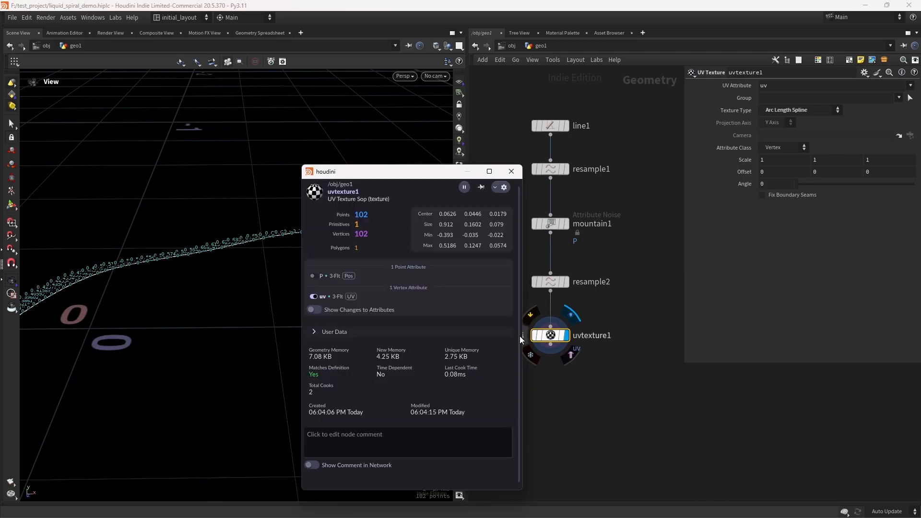
click(313, 297)
click(511, 171)
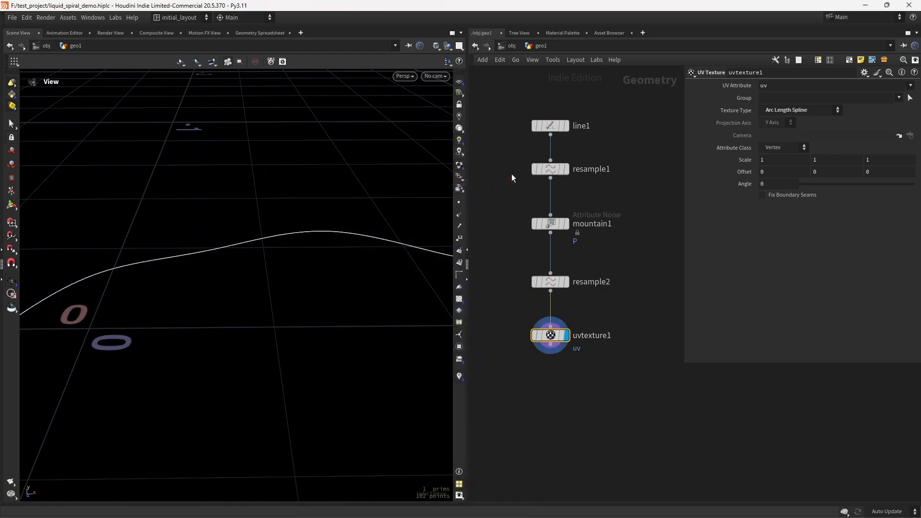
Step: Add an Orientation Along Curve node and wire it below uvtexture1
scroll(564, 387, down, 3)
drag(362, 312, 173, 294)
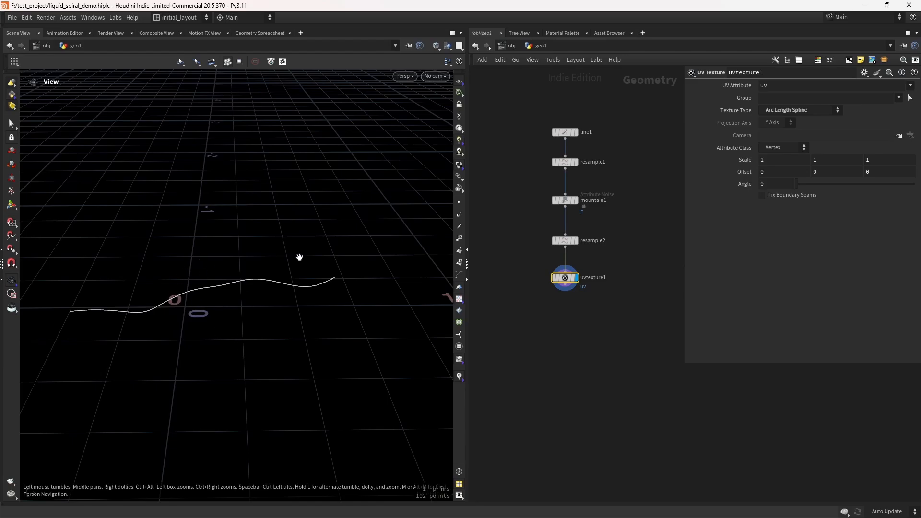
drag(310, 305, 263, 299)
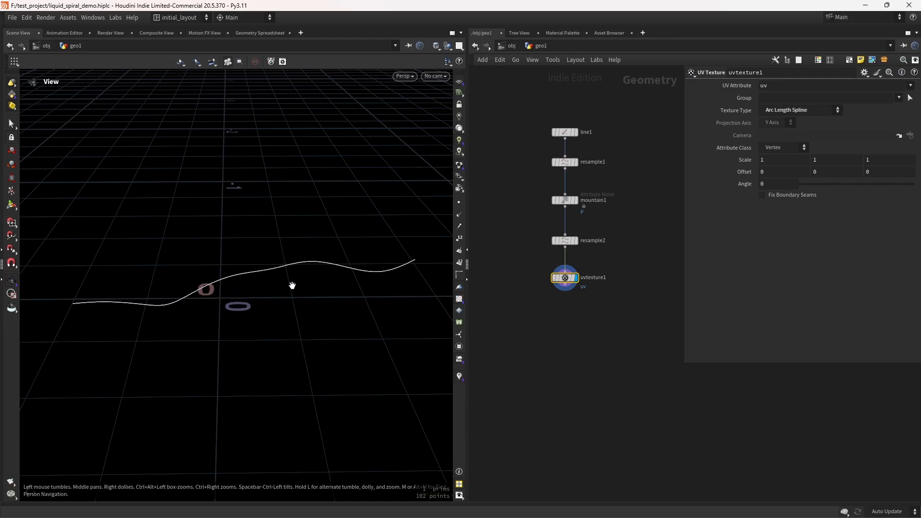
scroll(296, 282, up, 1)
middle_drag(579, 340, 569, 323)
scroll(567, 299, up, 1)
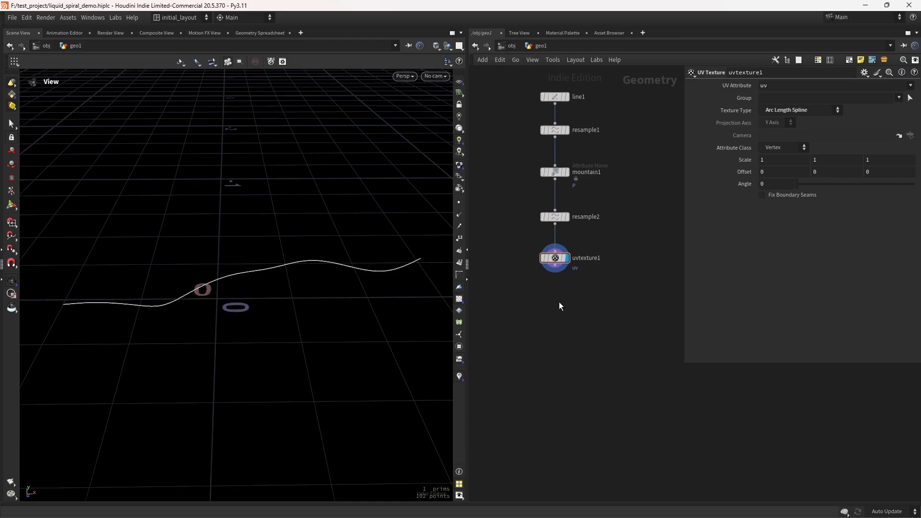
key(Tab)
text(orien)
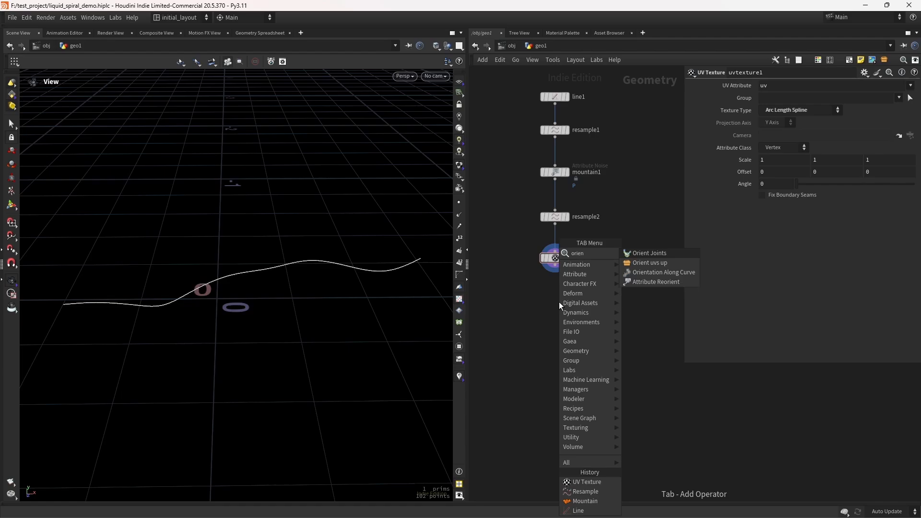
key(Down)
key(Down)
key(Return)
click(560, 301)
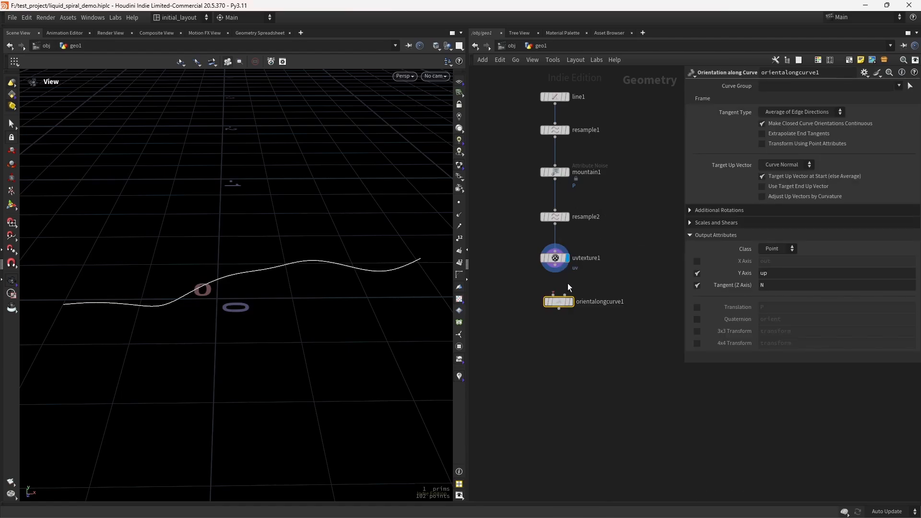
drag(555, 271, 556, 297)
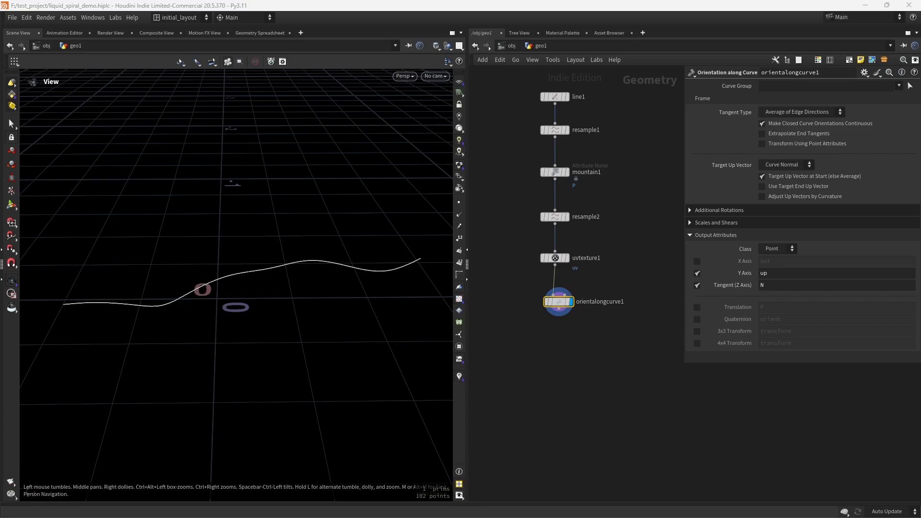
Step: Output only the X Axis as tan_v and the Tangent (Z Axis) as tan_u, disabling the Y Axis output
click(697, 273)
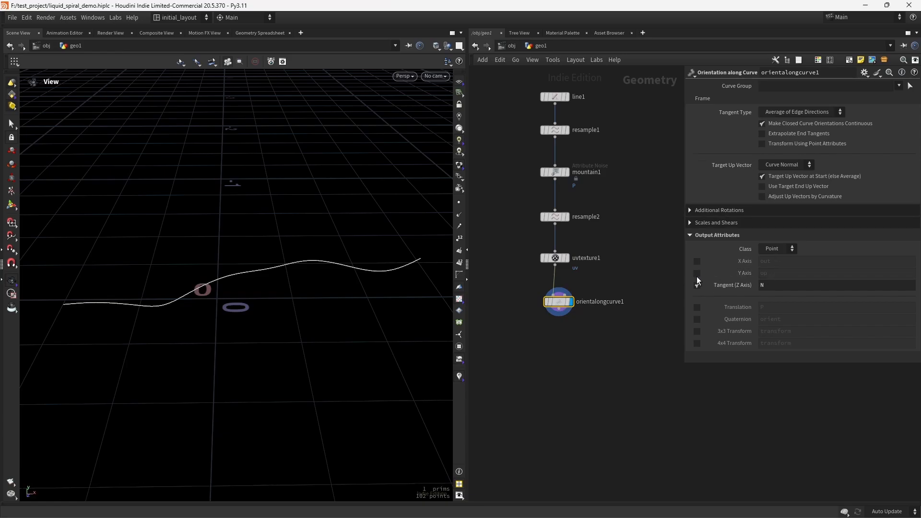
click(697, 261)
double_click(782, 262)
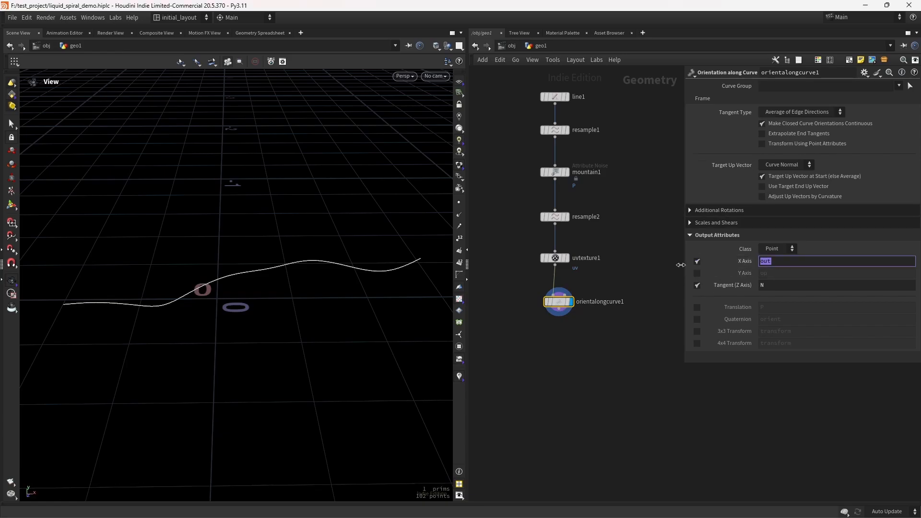
text(tan_v)
key(Return)
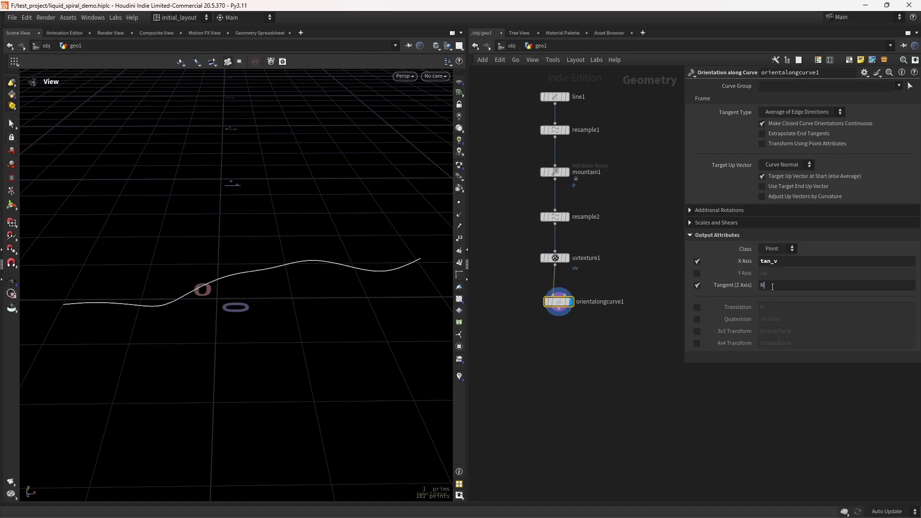
text(tan_)
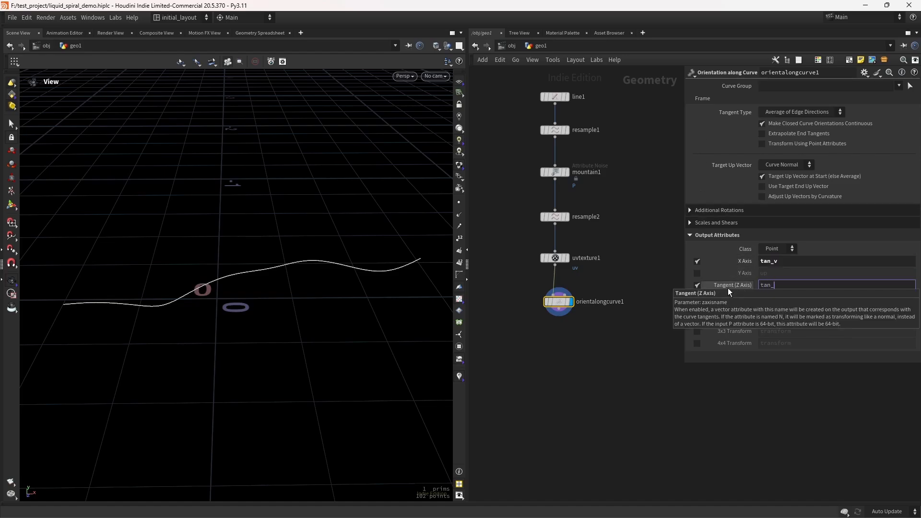
text(u)
key(Return)
Step: Visualize the tan_u attribute as vectors with a length scale of about 0.085
middle_click(542, 302)
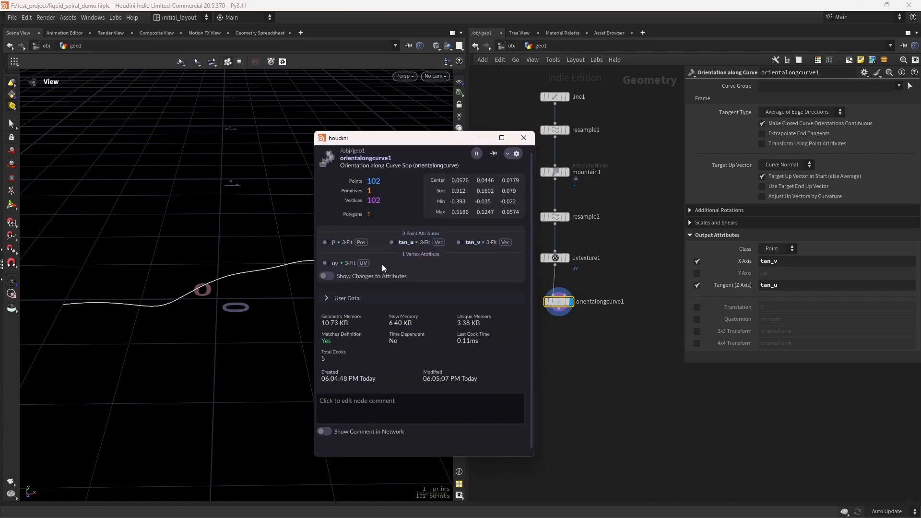
click(398, 242)
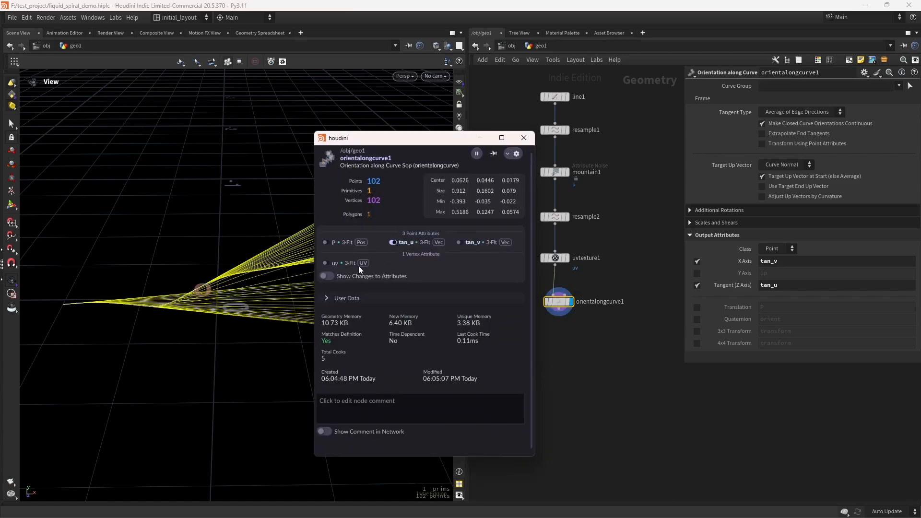
right_click(392, 243)
drag(403, 266, 391, 266)
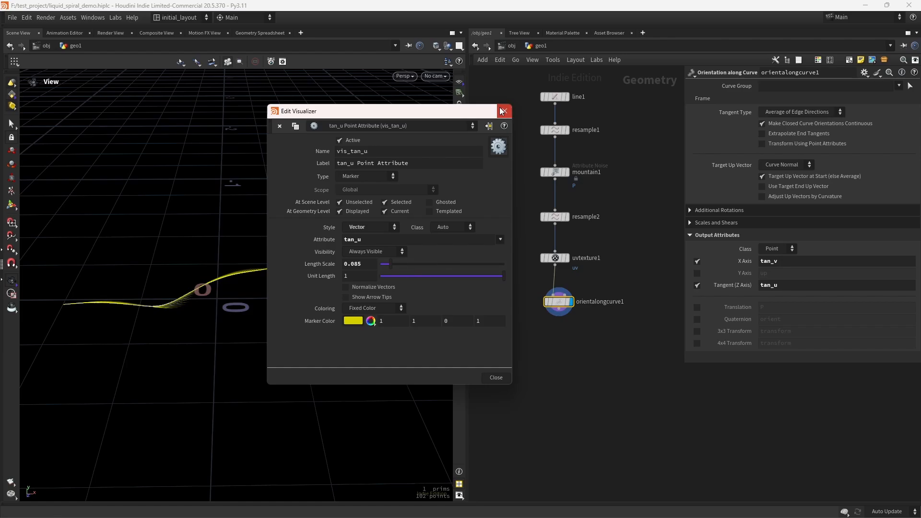
click(503, 112)
Step: Switch the display to the tan_v vectors and set their visualizer length scale to about 0.112
click(535, 303)
click(406, 242)
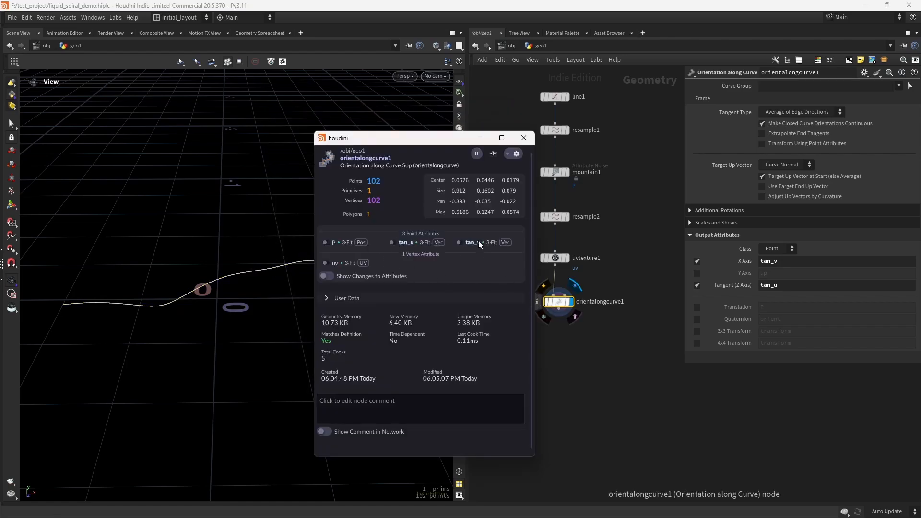
click(458, 242)
right_click(459, 243)
drag(414, 265, 393, 266)
drag(200, 286, 127, 313)
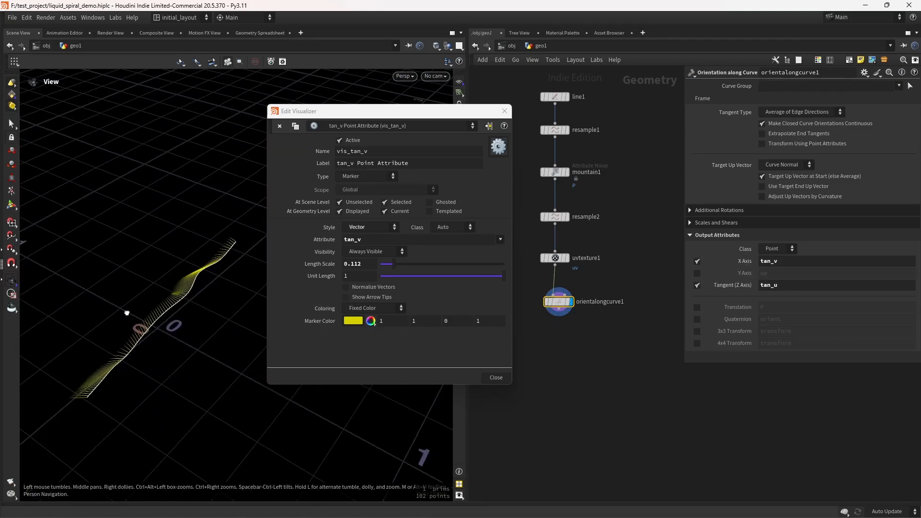
click(504, 111)
Step: Save the scene
drag(419, 270, 251, 292)
scroll(556, 336, up, 3)
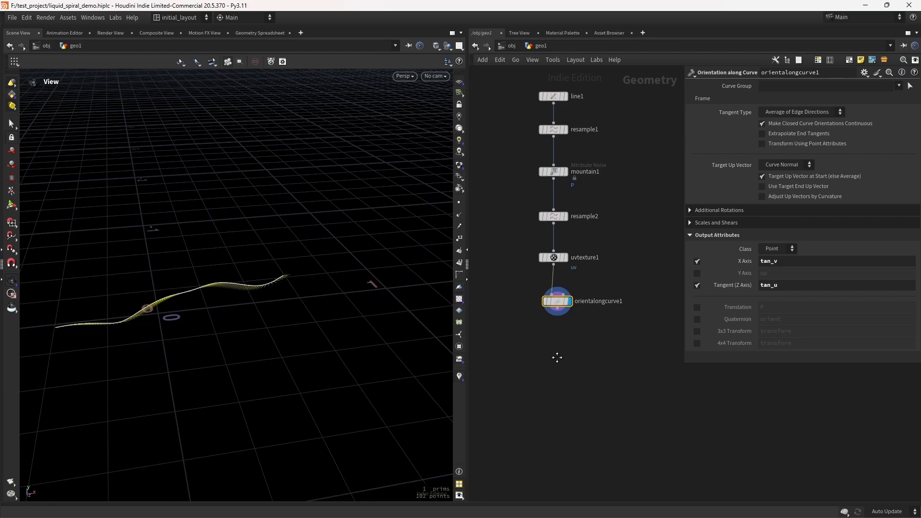
key(ctrl+s)
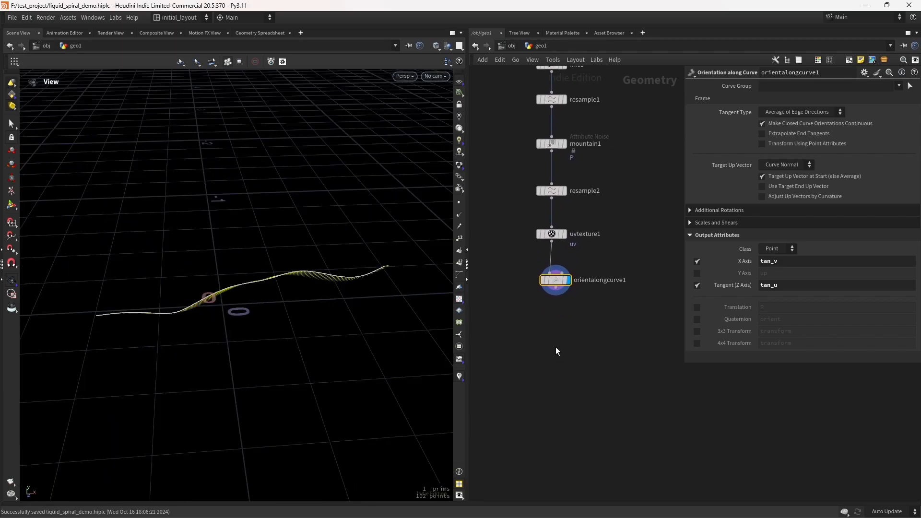
Step: Add an Attribute Wrangle node and connect it below orientalongcurve1
click(555, 341)
key(Tab)
text(attw)
key(Return)
click(554, 341)
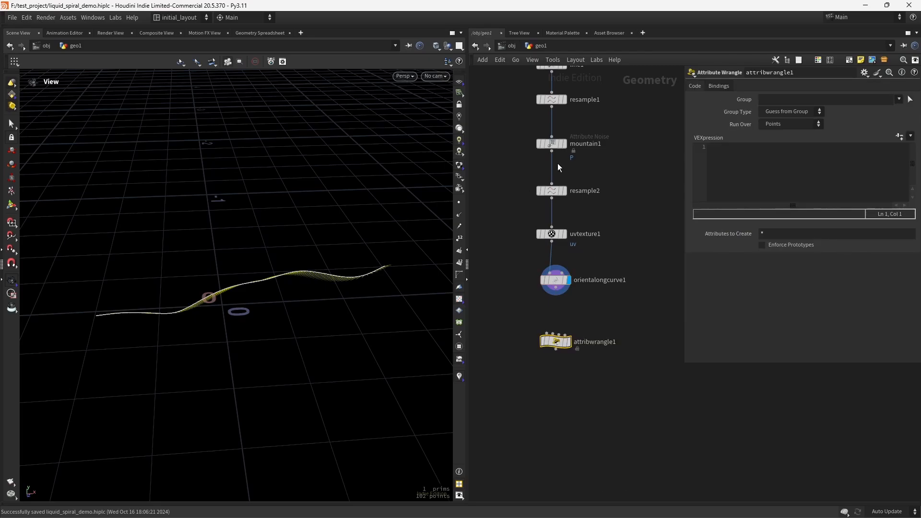
drag(555, 288, 577, 351)
click(570, 339)
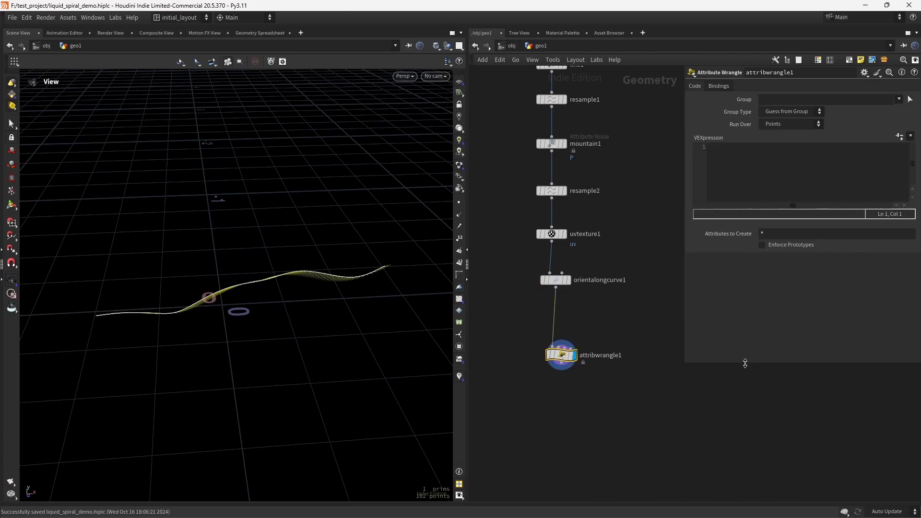
drag(731, 367, 724, 419)
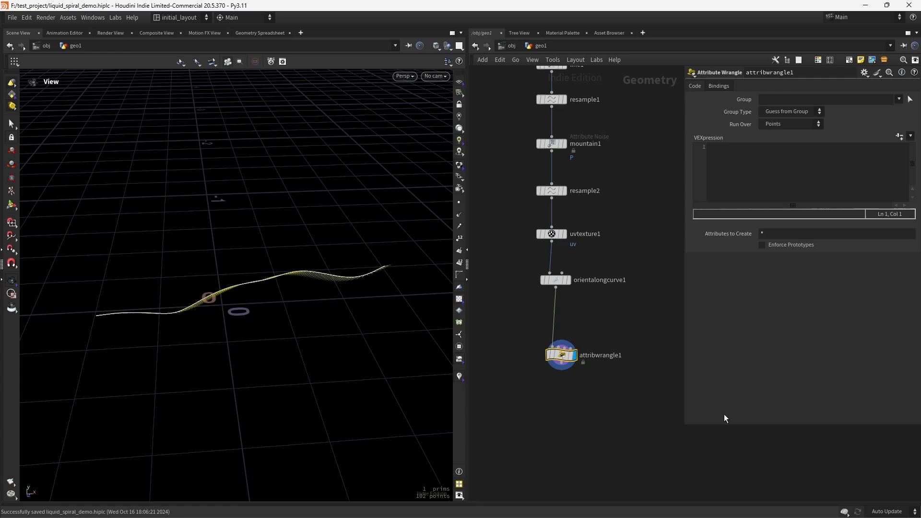
click(741, 168)
text(float u = v@uv.x)
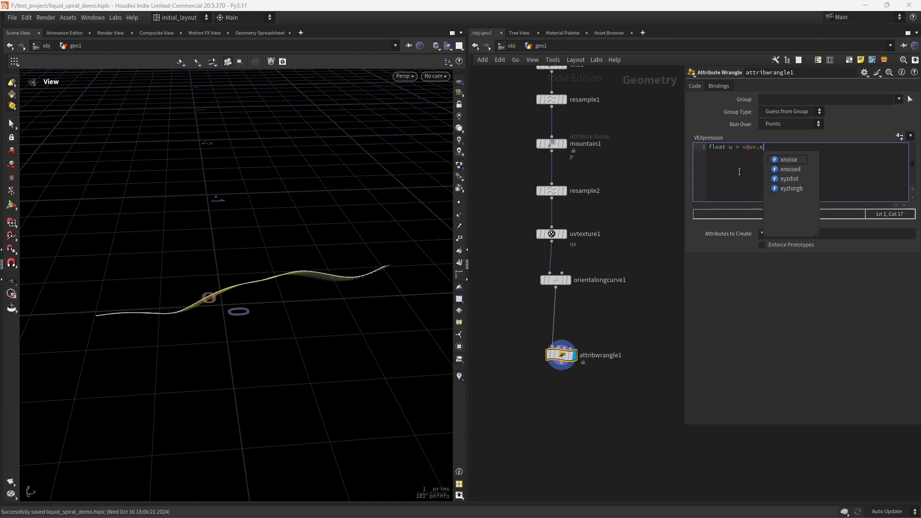
text(* chf("mult");)
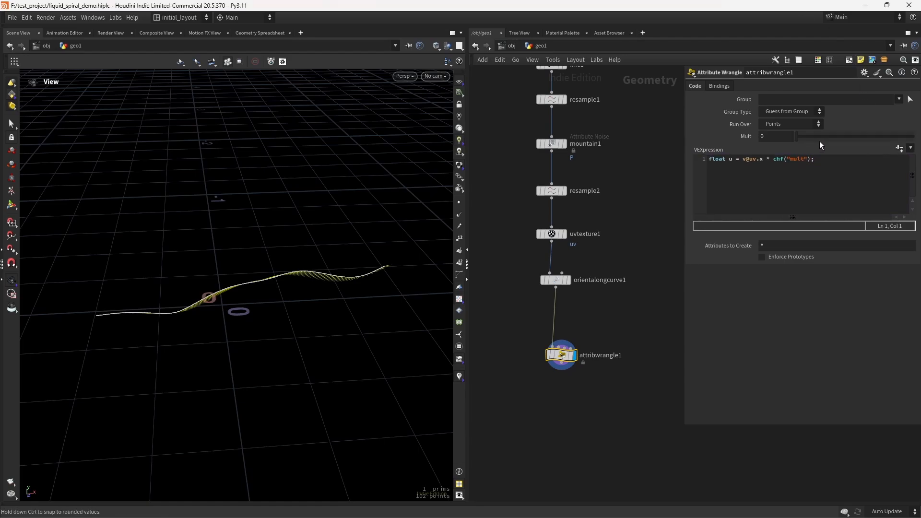
click(766, 137)
text(3)
key(Return)
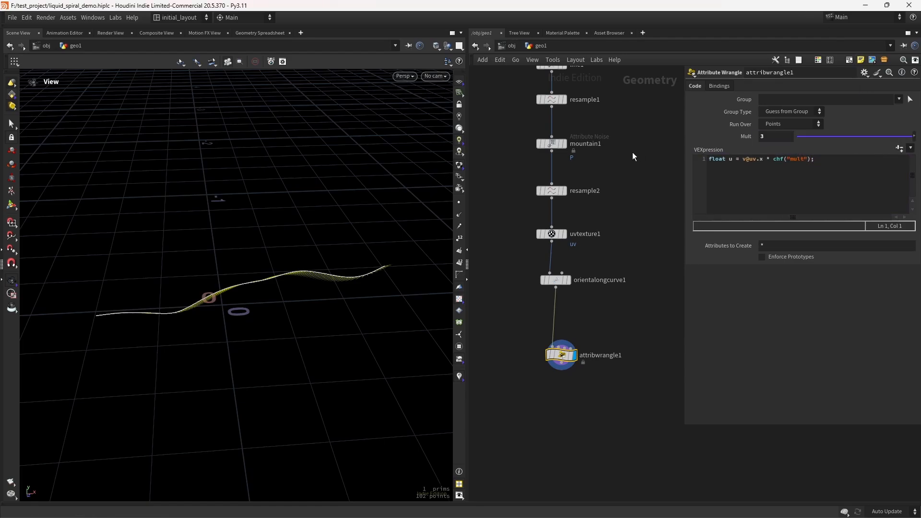
Step: Add a line declaring vector tan_u = normalize(v@tan_u); in the wrangle code
click(823, 161)
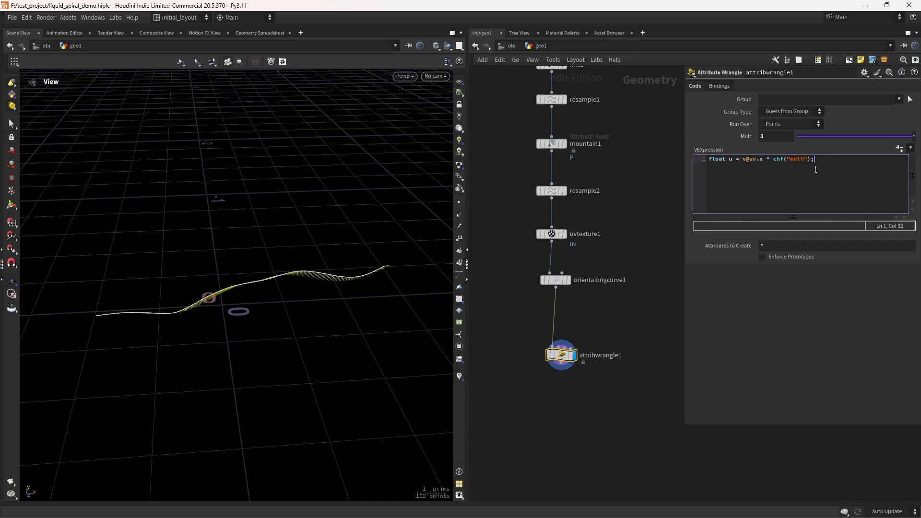
key(Return)
text(vector)
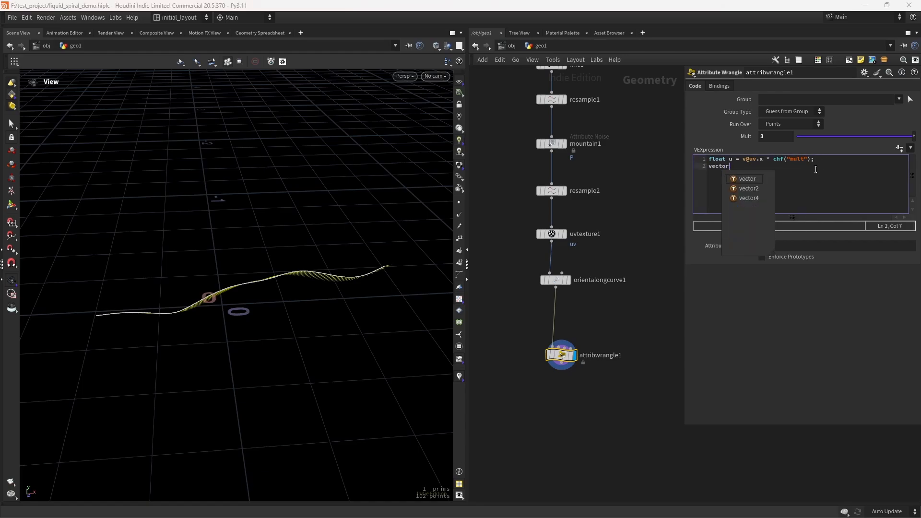
text( tan_)
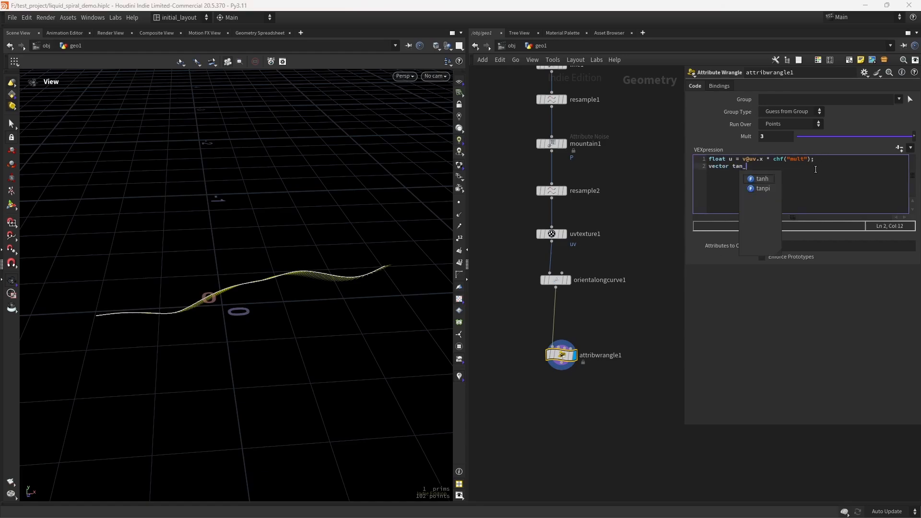
text(u = normalize())
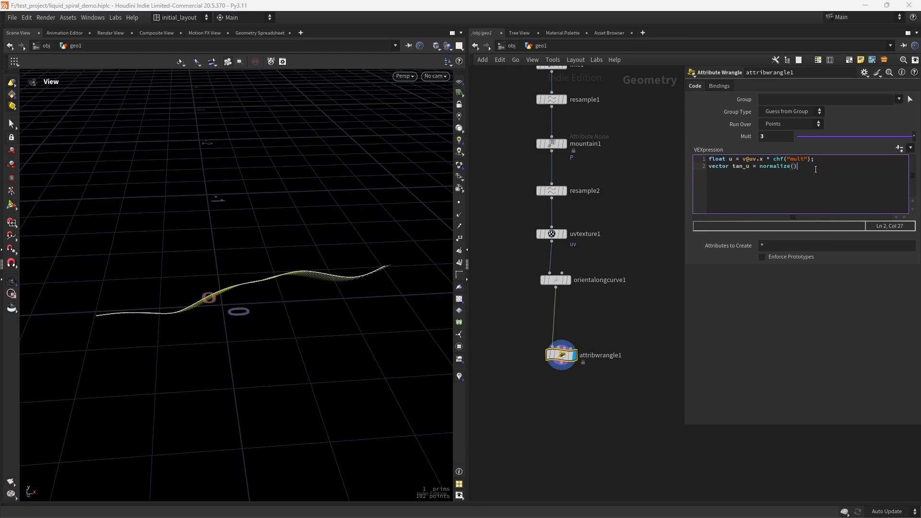
key(Left)
text(v@tan_u)
key(Right)
text(;)
Step: Duplicate that line and change the copy to vector tan_v = normalize(v@tan_v);
key(shift+Home)
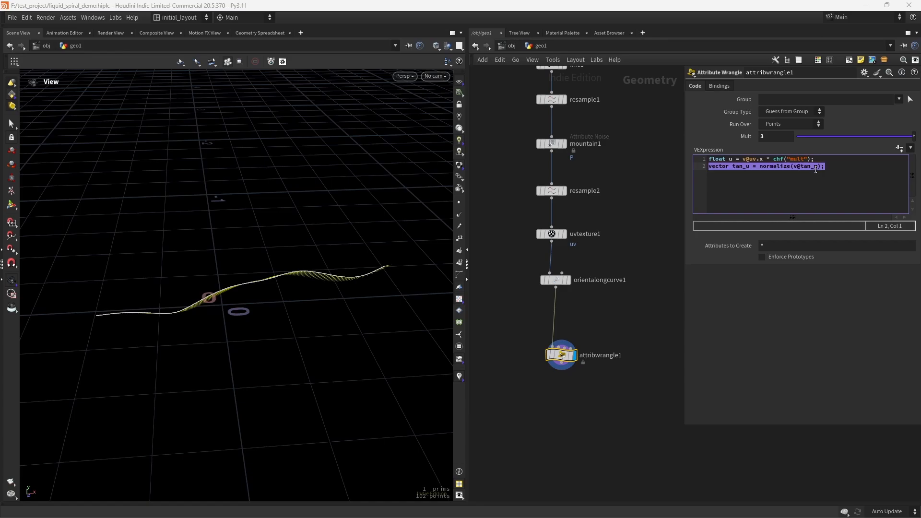
key(ctrl+c)
key(End)
key(Return)
key(ctrl+v)
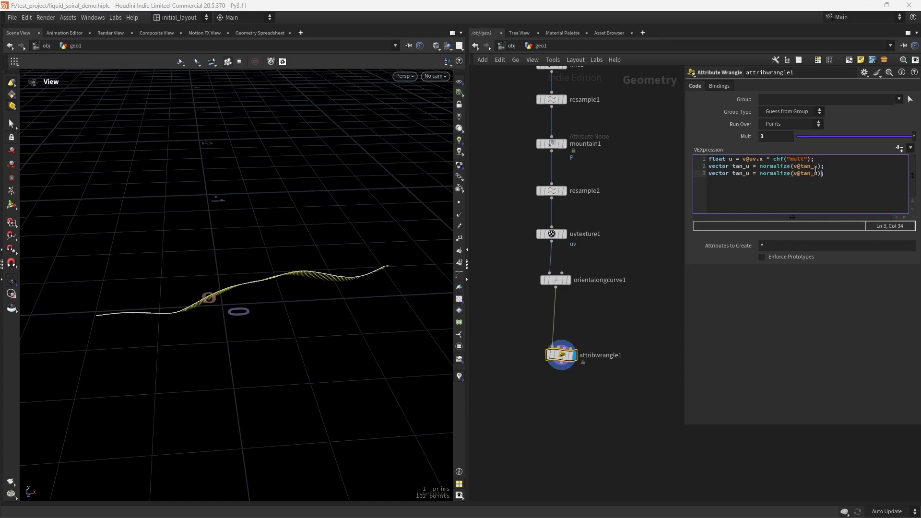
key(Delete)
text(v)
key(Right)
key(shift+Right)
text(v)
click(837, 173)
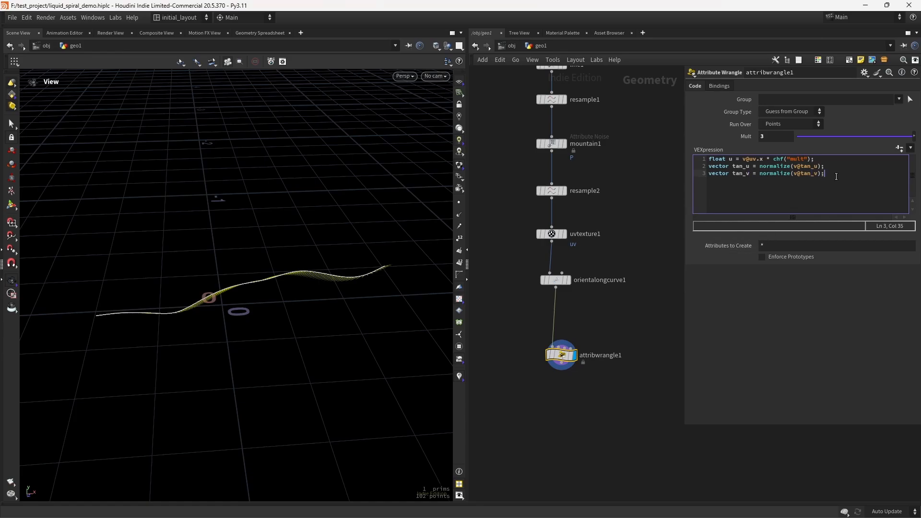
Step: Add a line u *= PI * 2; below the tangent declarations in the wrangle code
key(Return)
key(Return)
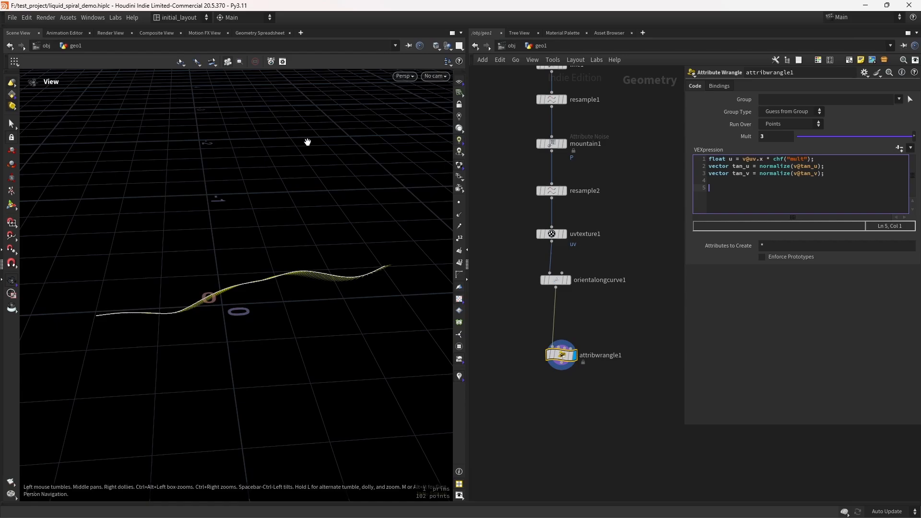
text(u *= )
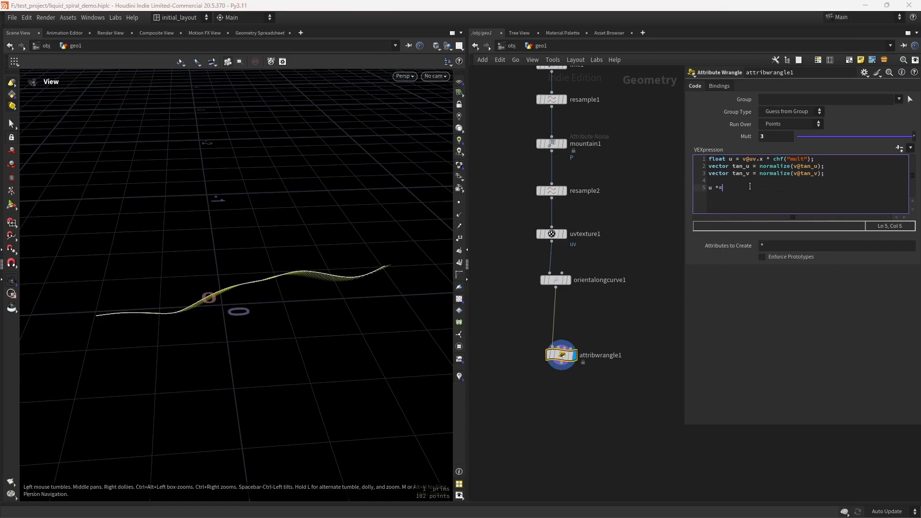
text(PI * 2;)
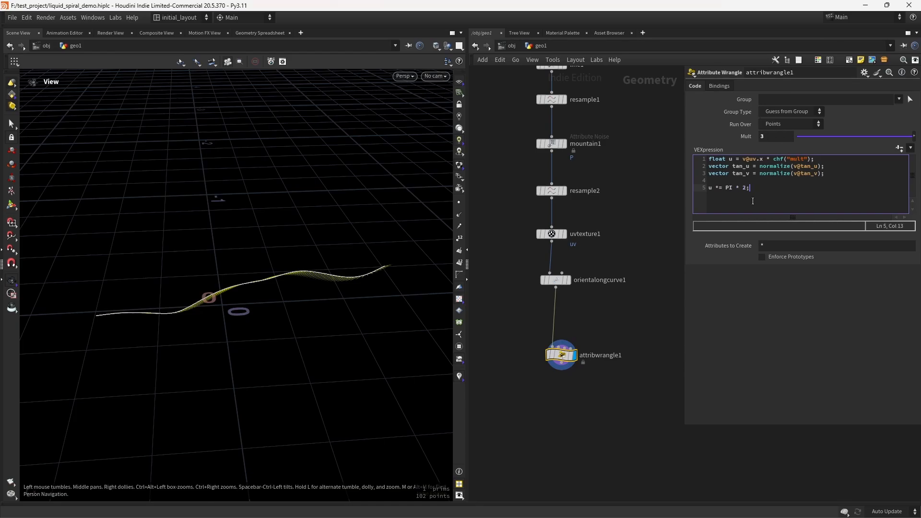
Step: Add a line vector4 quat = quaternion(u, tan_u); to the wrangle code
key(Return)
text(VECTOR)
key(BackSpace)
key(BackSpace)
key(BackSpace)
key(BackSpace)
key(BackSpace)
key(BackSpace)
text(ve)
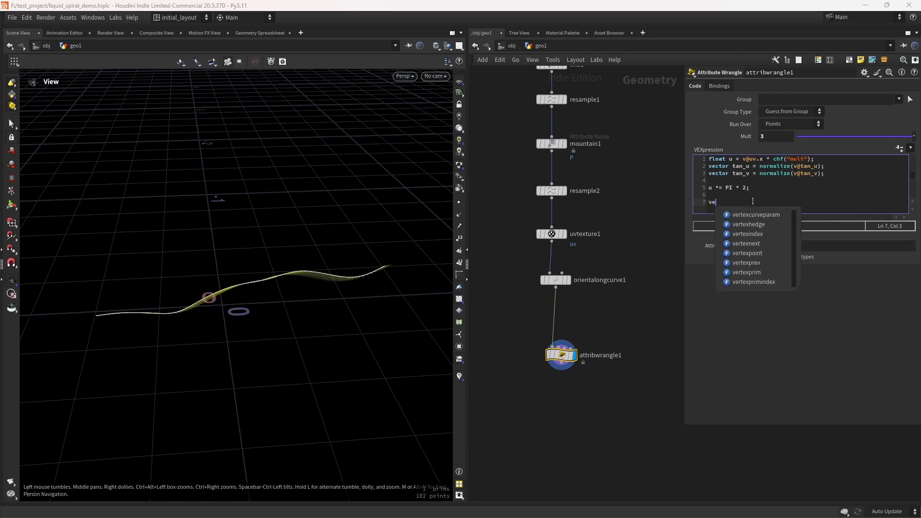
text(ctor4 quat )
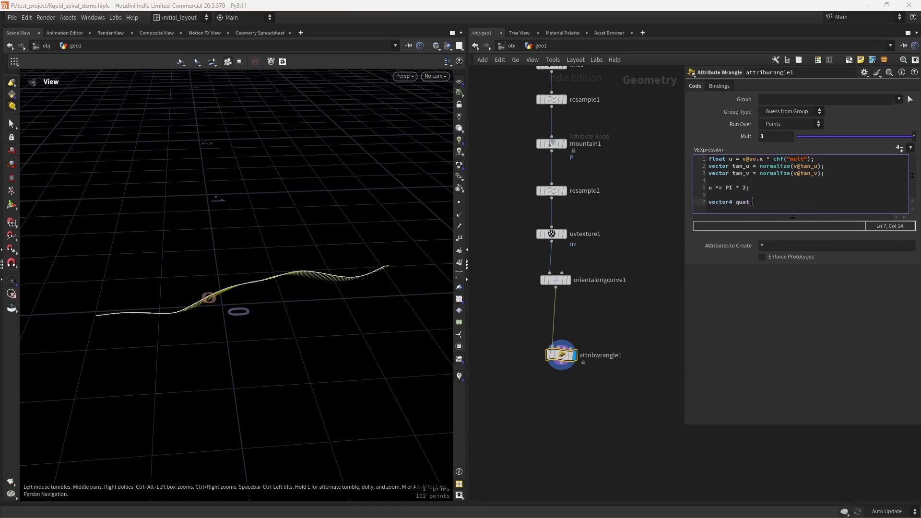
text(= quaternion)
text(()
text(u,)
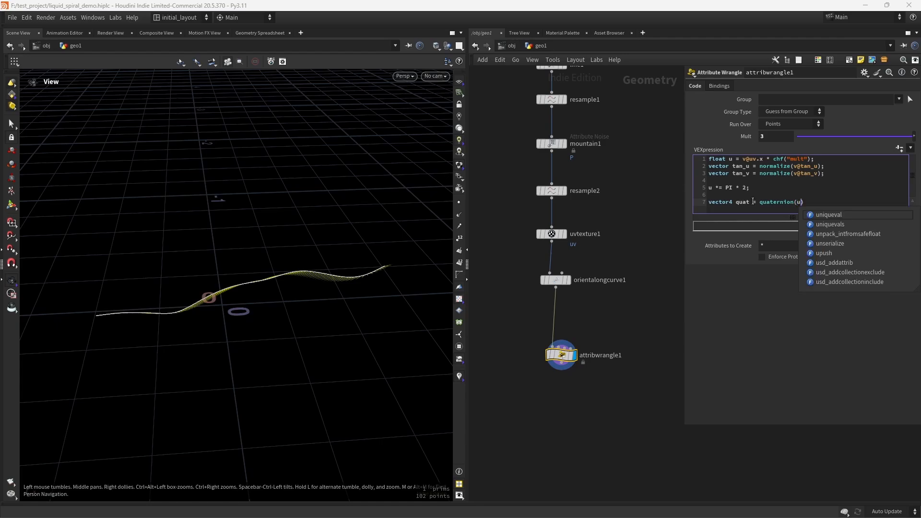
text( tan)
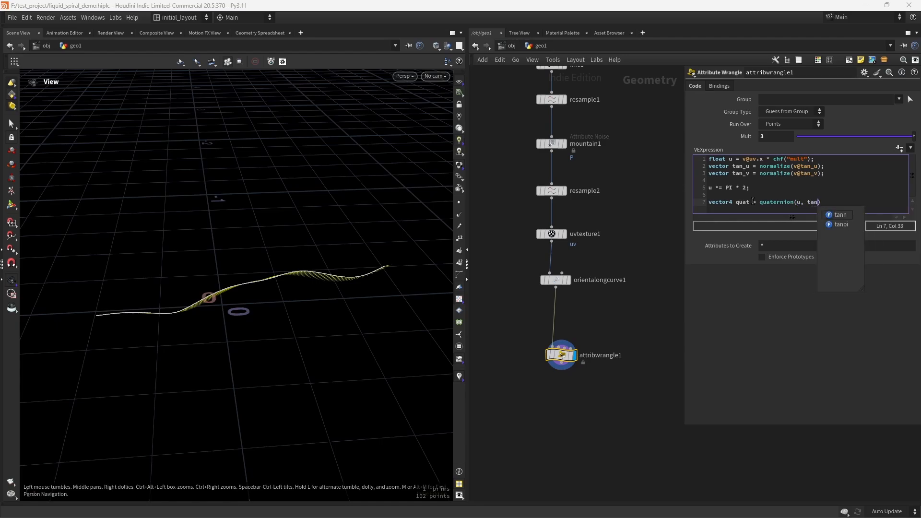
text(_u))
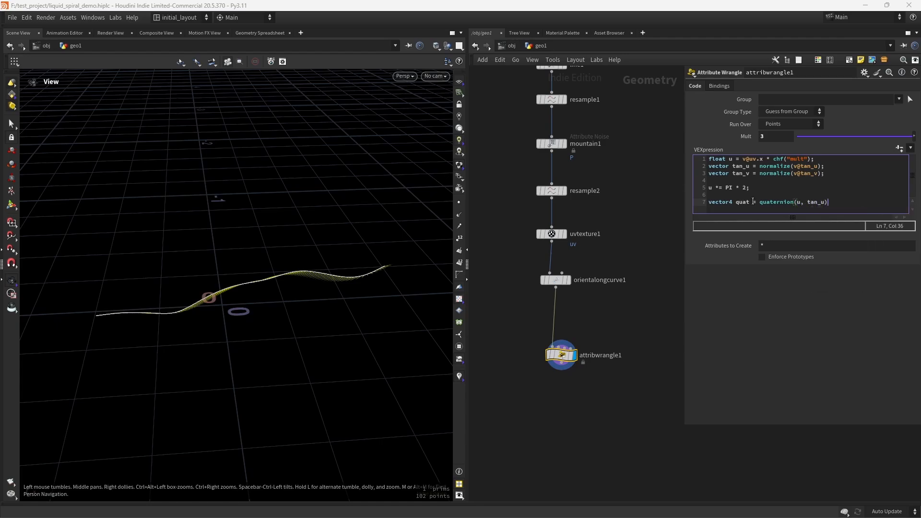
text(;)
Step: Add a line tan_v = qrotate(quat, tan_v); to the wrangle code and save the scene file
key(Return)
text(tan_v)
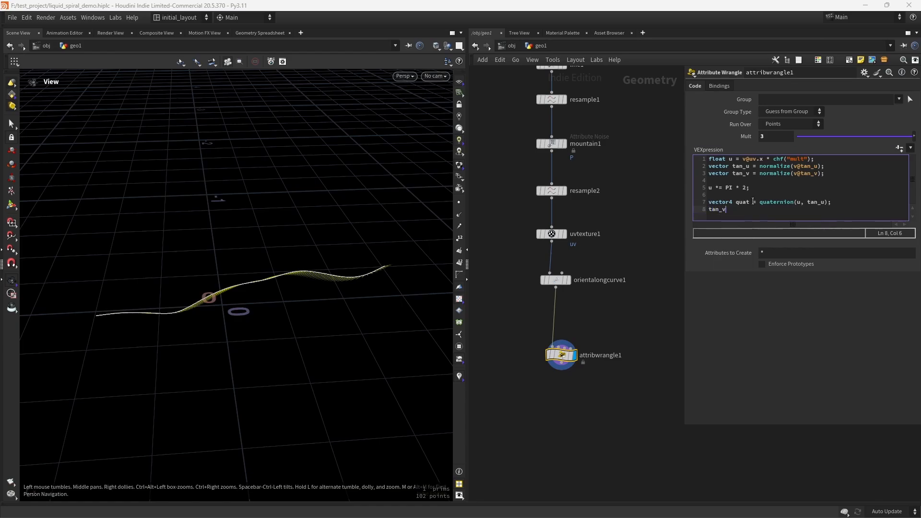
text( = q)
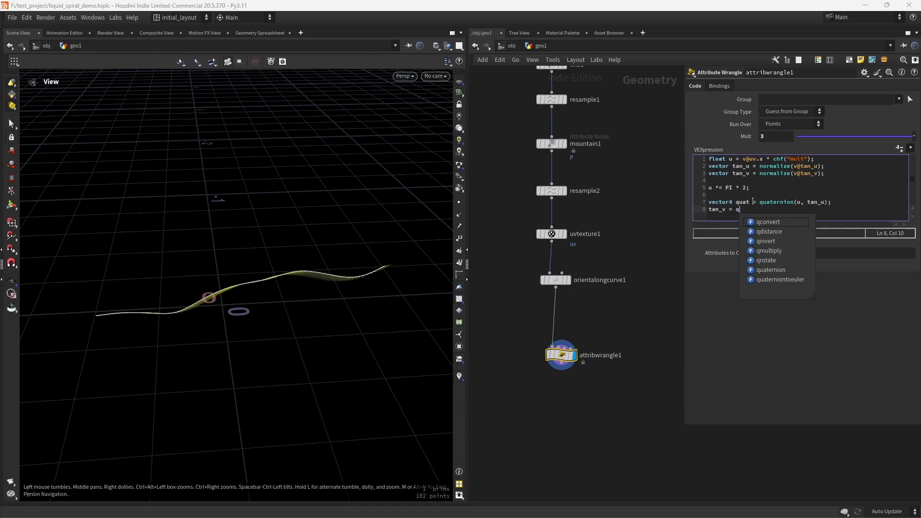
text(rotate)
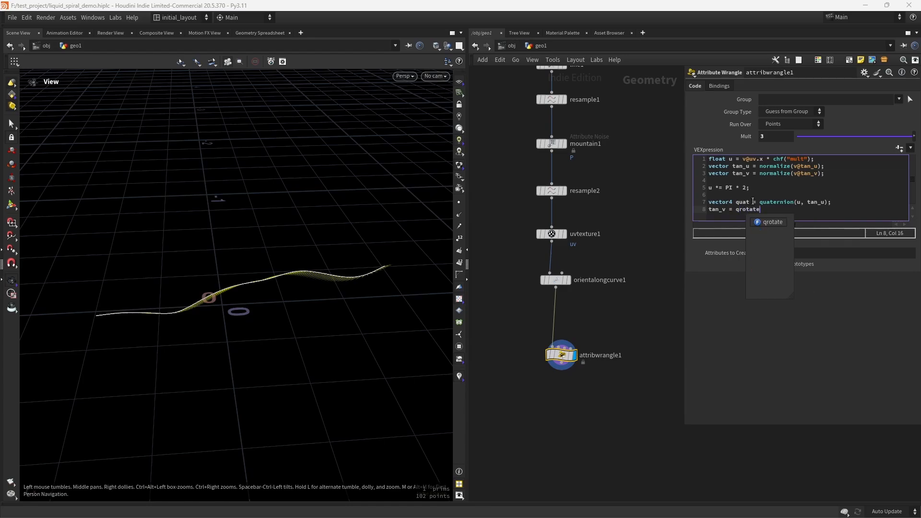
text(()
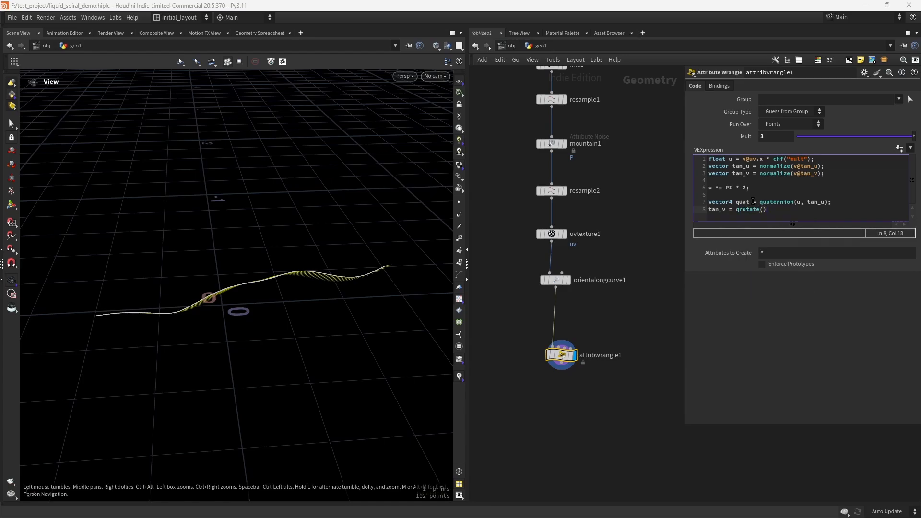
text(quat, t)
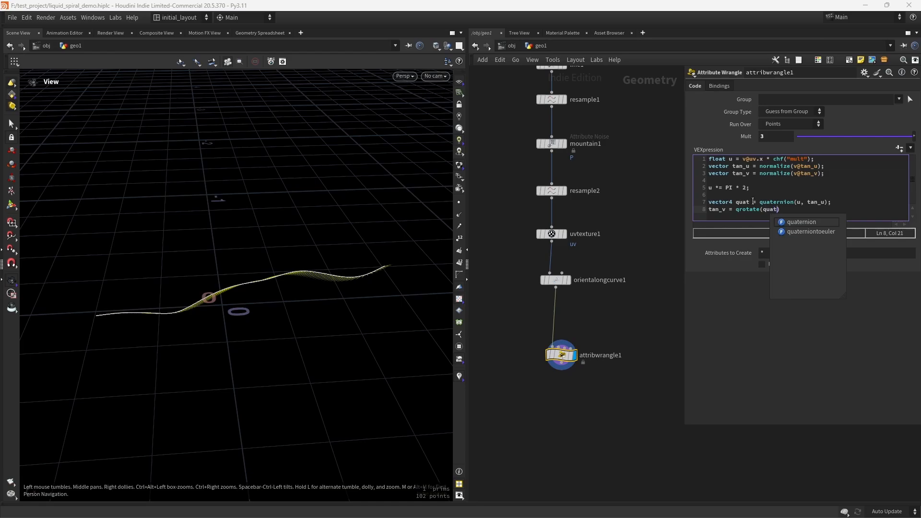
text(an)
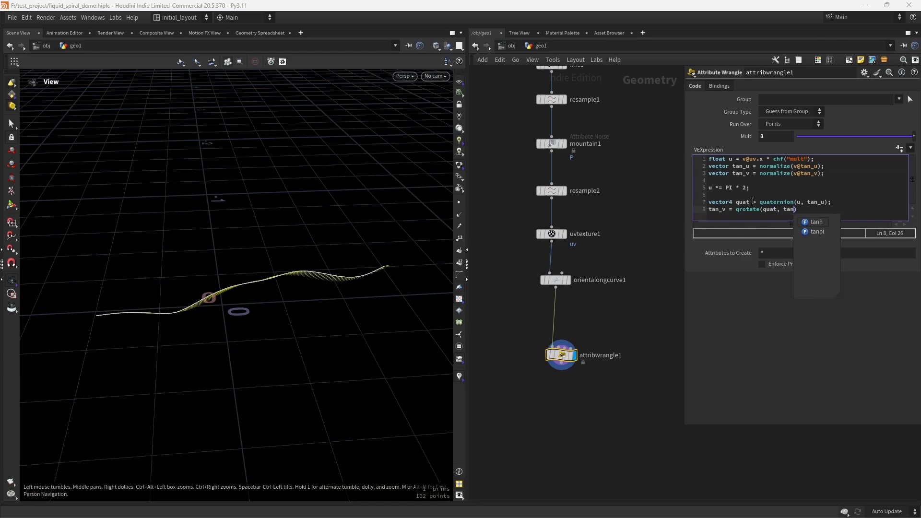
text(_v);)
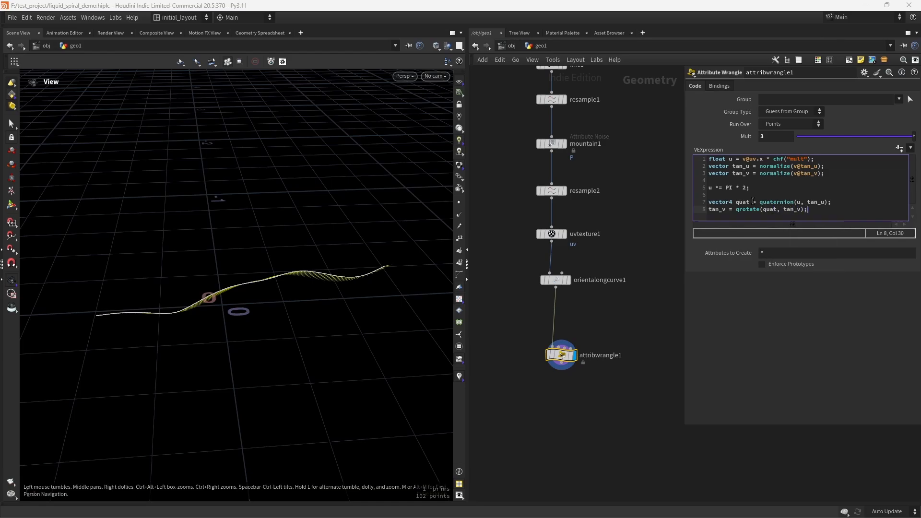
key(ctrl+s)
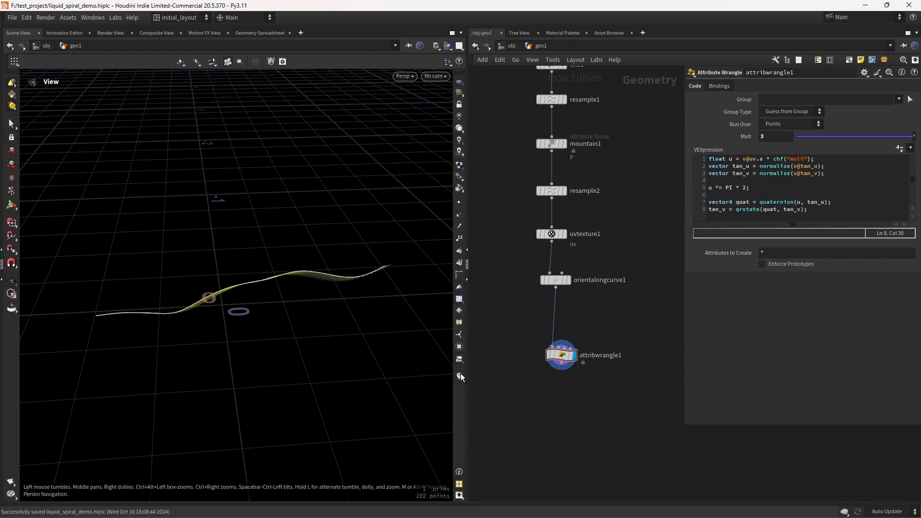
Step: Turn off the point display in the viewport
right_click(460, 375)
click(471, 354)
click(473, 364)
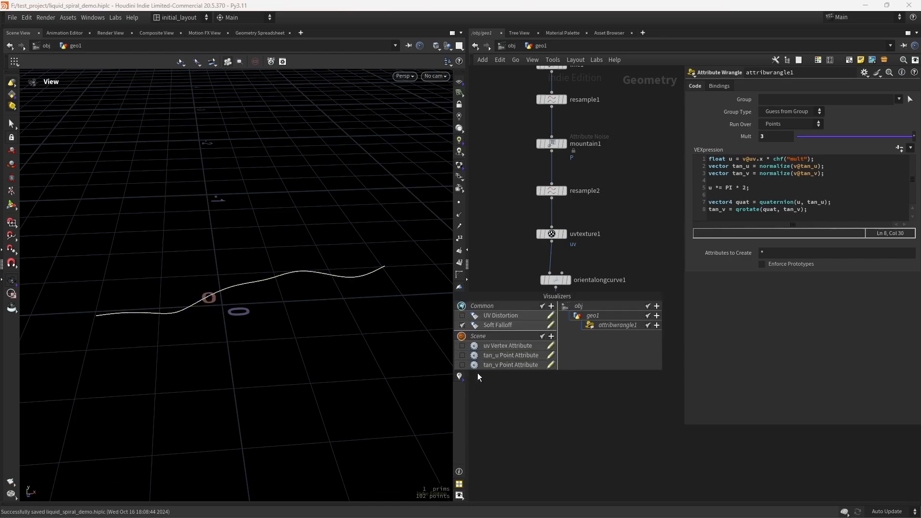
Step: Add v@P += tan_v * chf("amp"); at the end of the code and create the Amp spare parameter
click(830, 216)
key(Return)
key(Return)
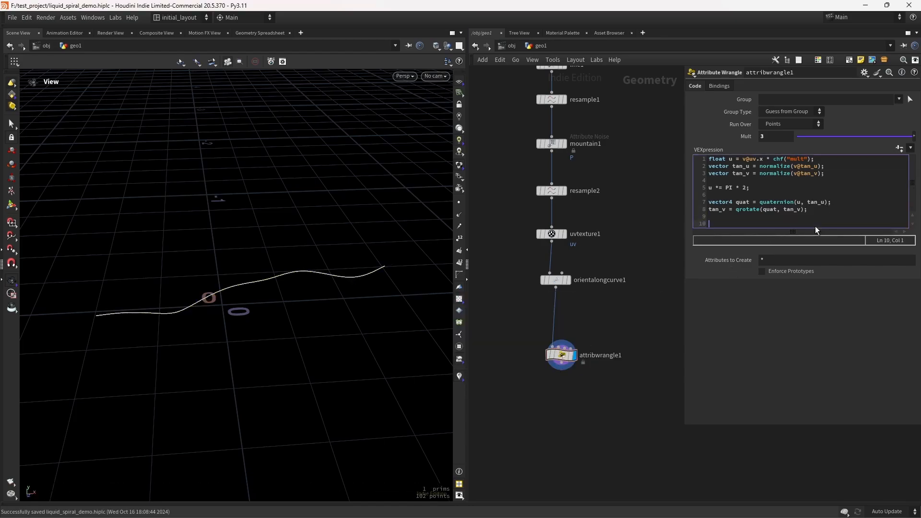
text(v@P +)
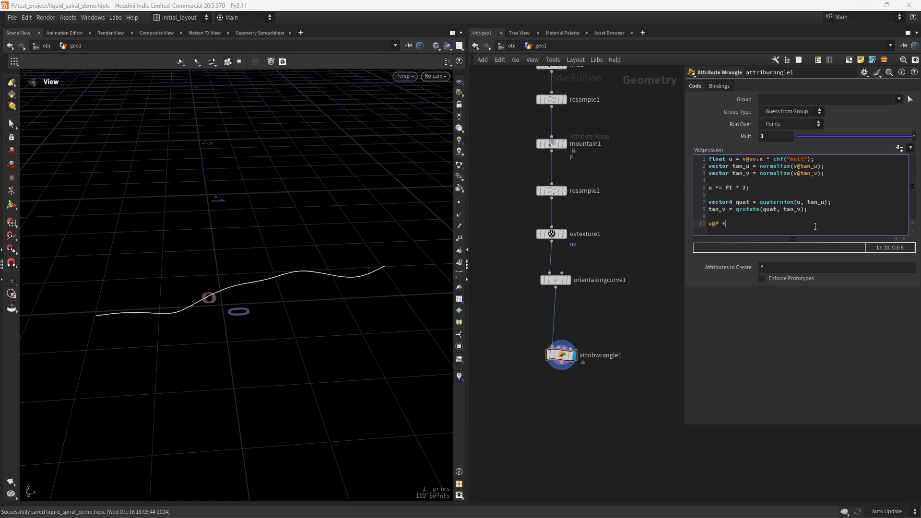
text(= tan)
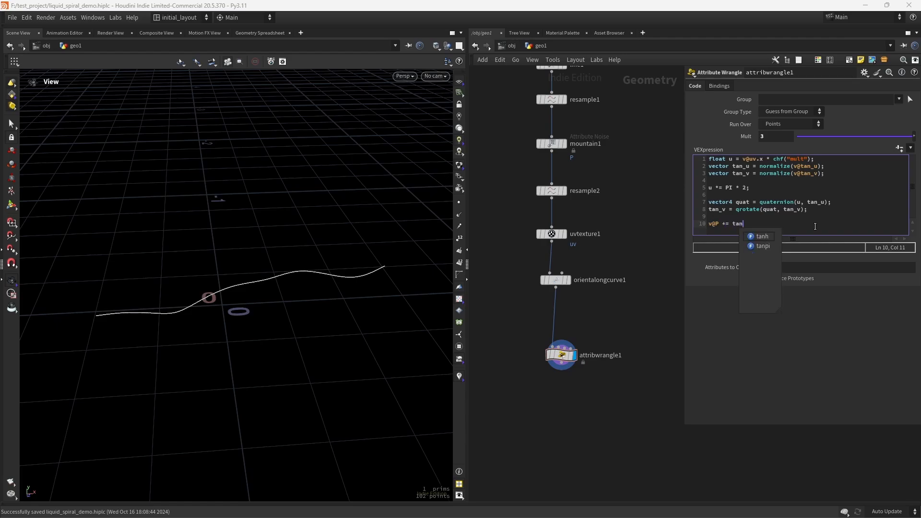
text(_v *)
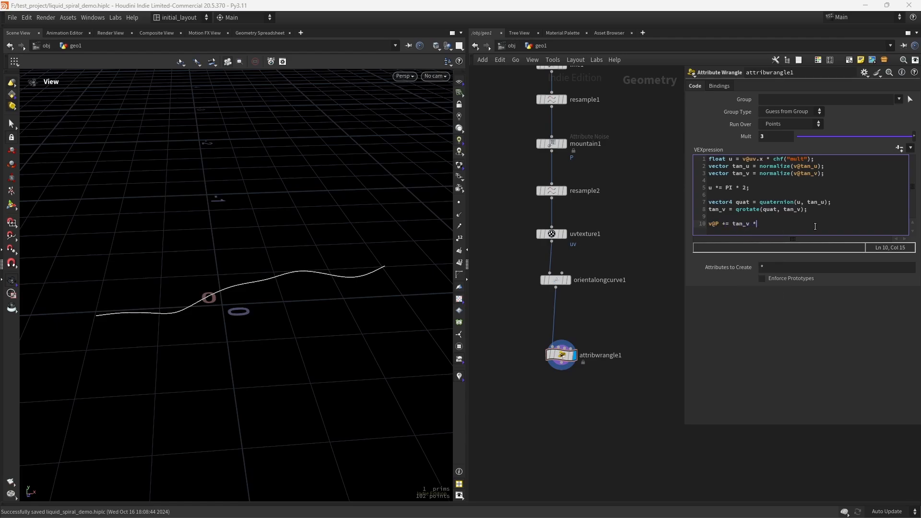
text( chf("amp");)
click(610, 305)
click(900, 148)
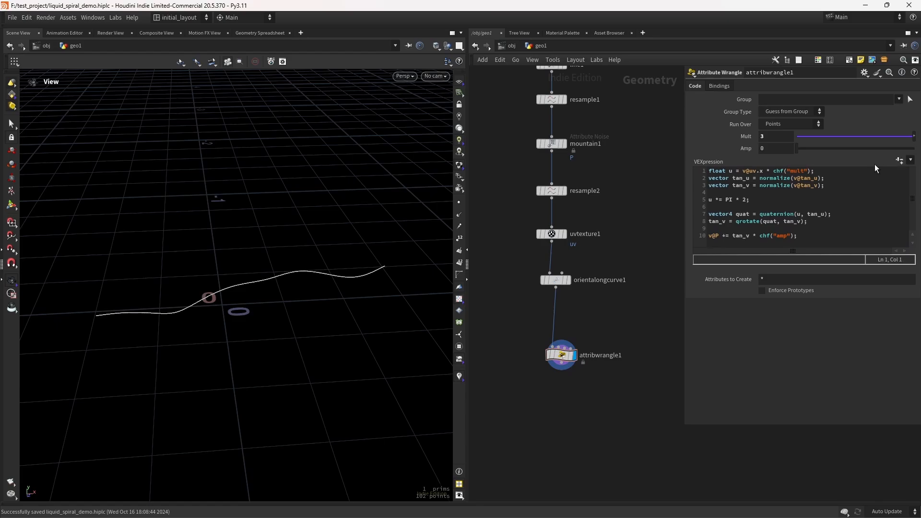
Step: Set the wrangle's Amp parameter to 0.029
drag(797, 148, 845, 151)
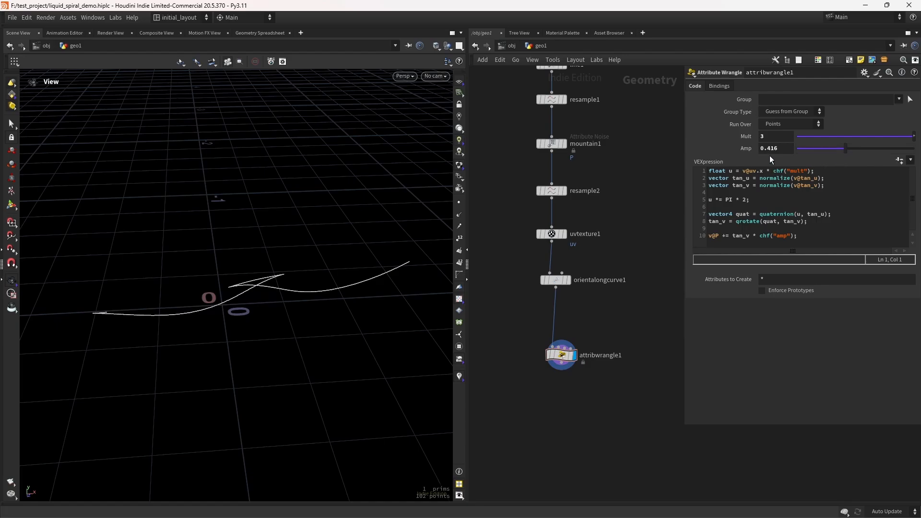
double_click(770, 149)
text(029)
key(Return)
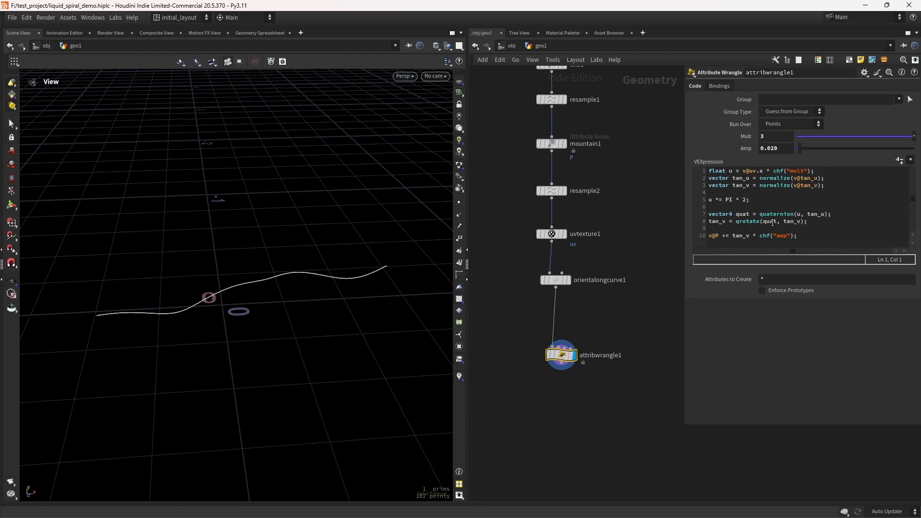
Step: Examine the wrangle code and the parameters of the orientalongcurve1 and uvtexture1 nodes
click(773, 223)
double_click(798, 221)
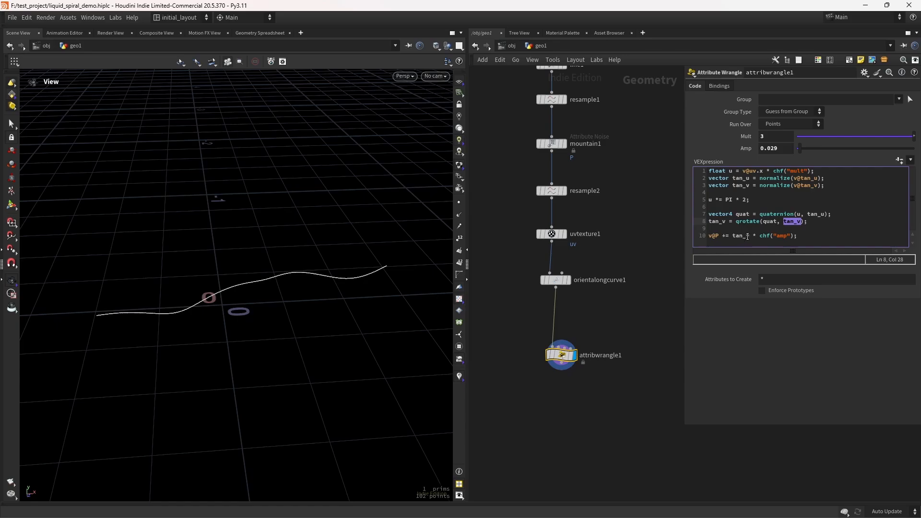
click(799, 236)
click(556, 279)
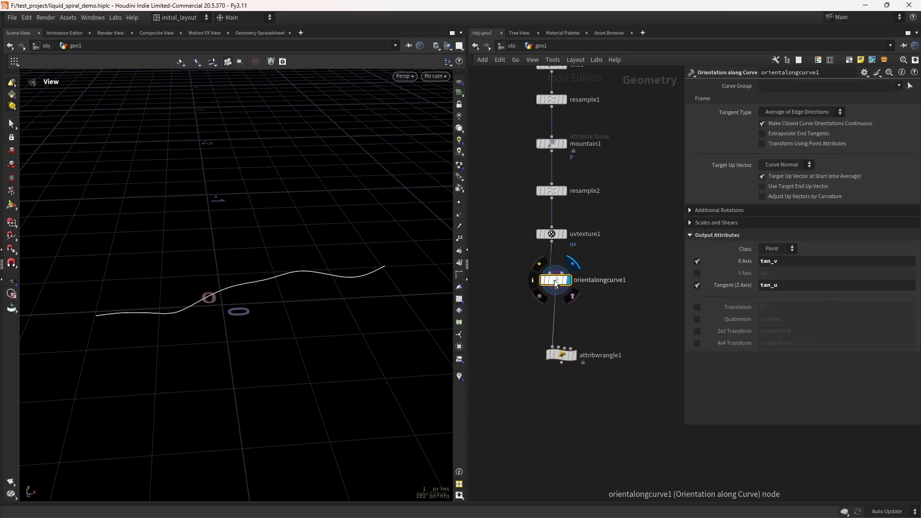
click(560, 364)
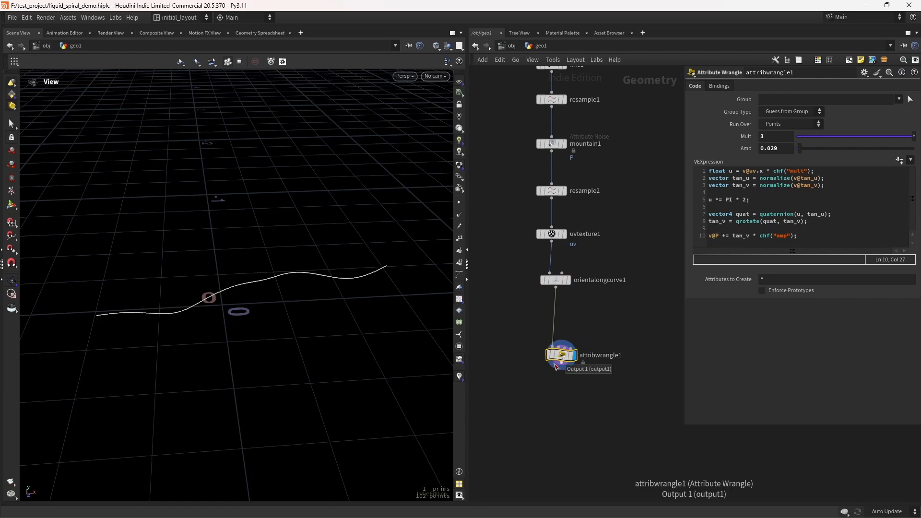
click(552, 234)
drag(502, 334, 614, 414)
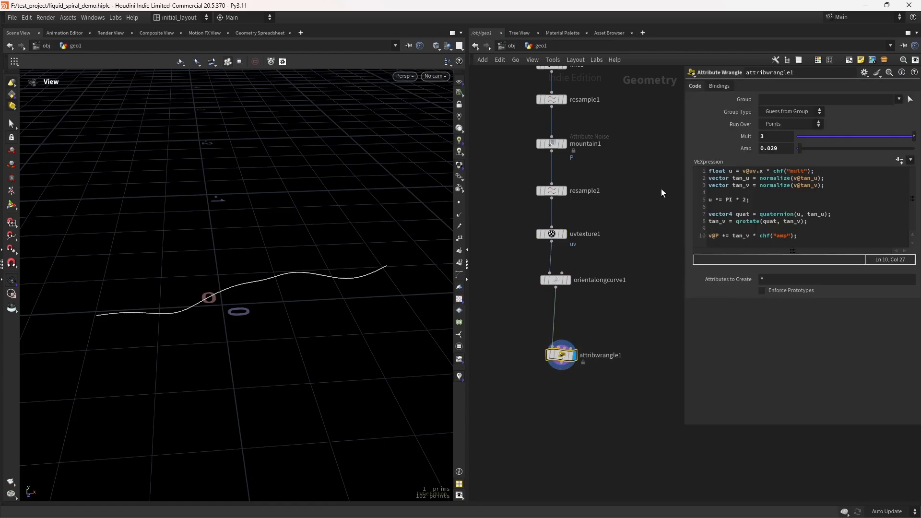
click(552, 235)
click(778, 149)
click(774, 166)
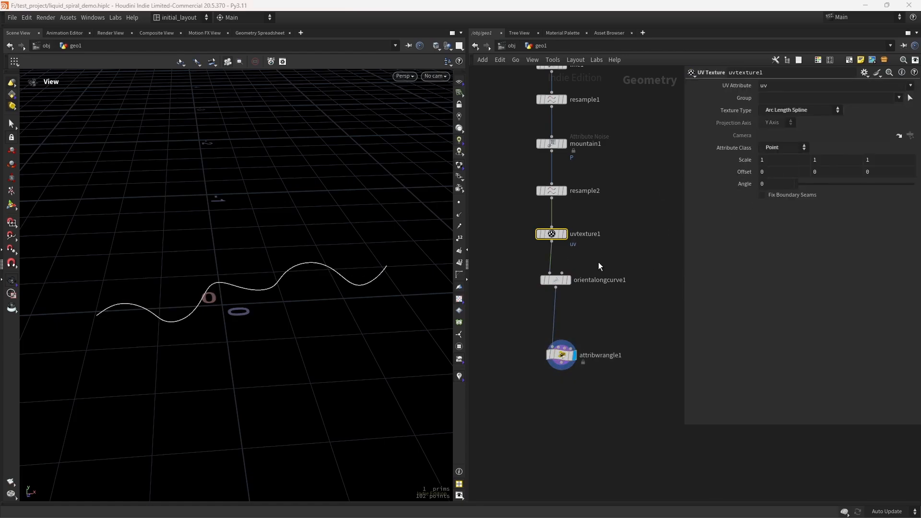
drag(512, 320, 619, 404)
Step: Try other Mult and Amp values, then set Mult back to 3 and undo the Amp change
drag(857, 138, 916, 140)
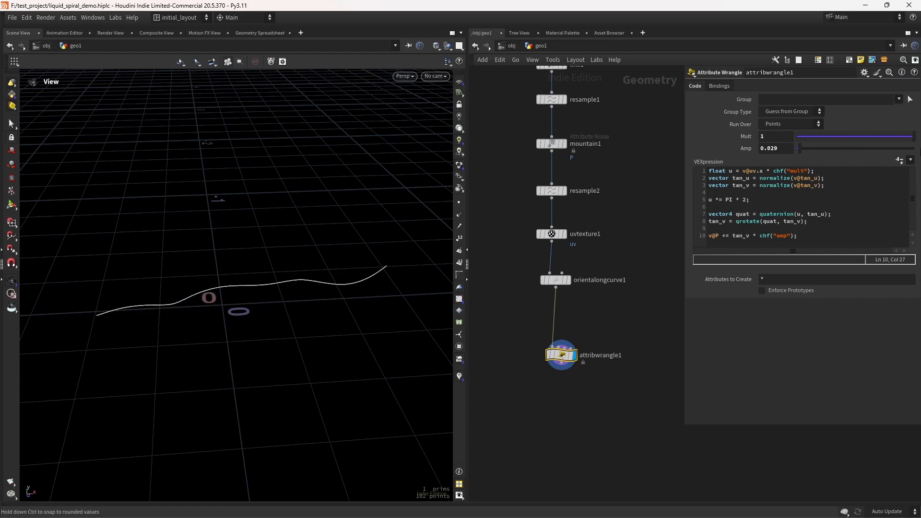
middle_drag(770, 134, 786, 108)
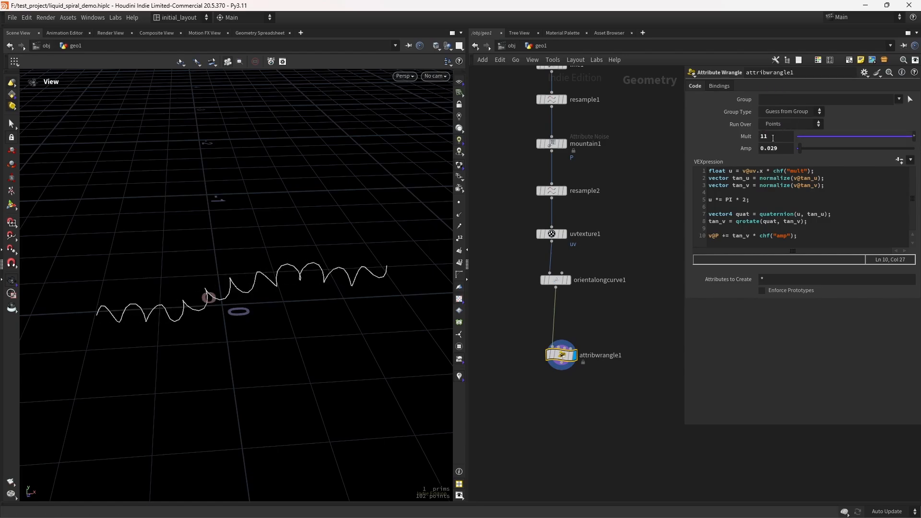
double_click(773, 136)
text(3)
key(Return)
mouse_move(799, 148)
mouse_down()
mouse_move(815, 146)
mouse_move(805, 145)
mouse_up()
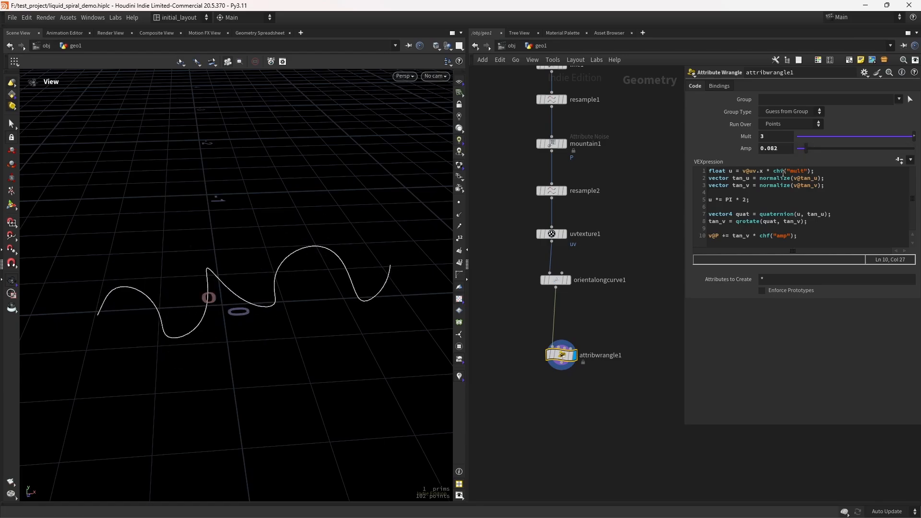
key(ctrl+z)
click(497, 215)
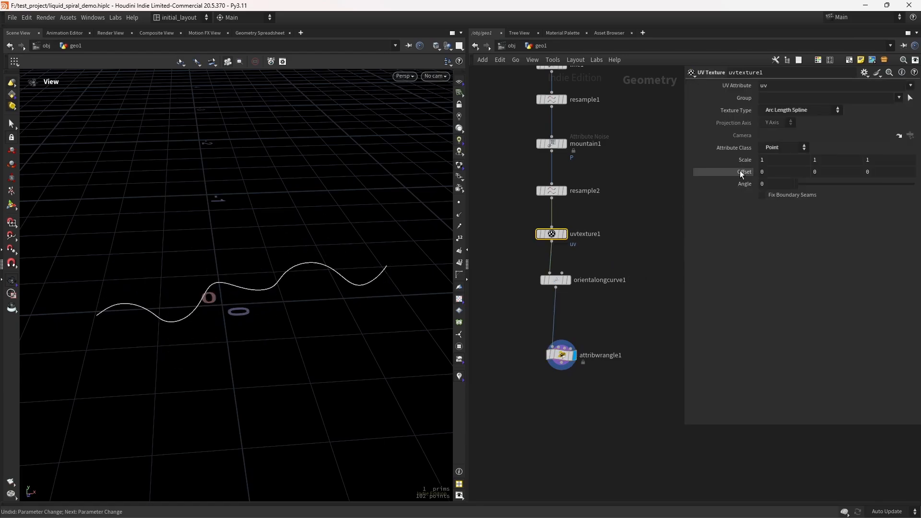
drag(488, 324, 613, 388)
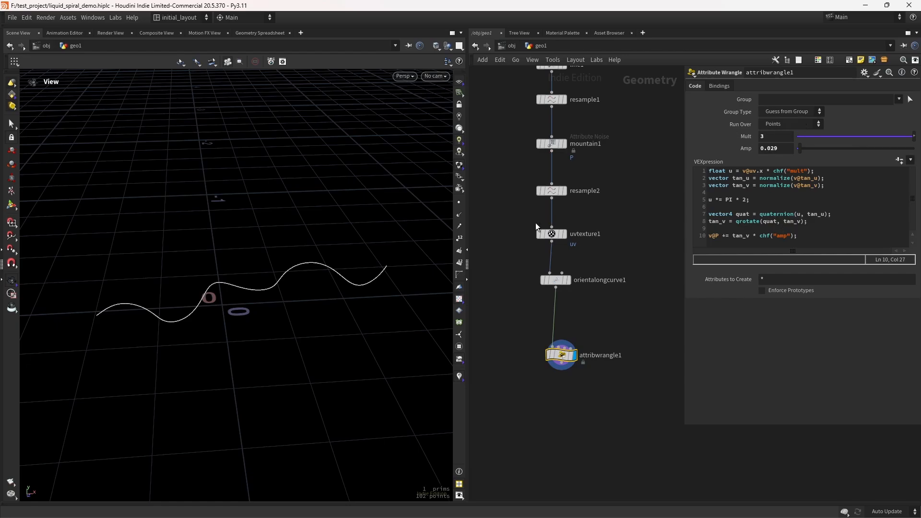
middle_drag(567, 393, 575, 331)
scroll(569, 343, up, 2)
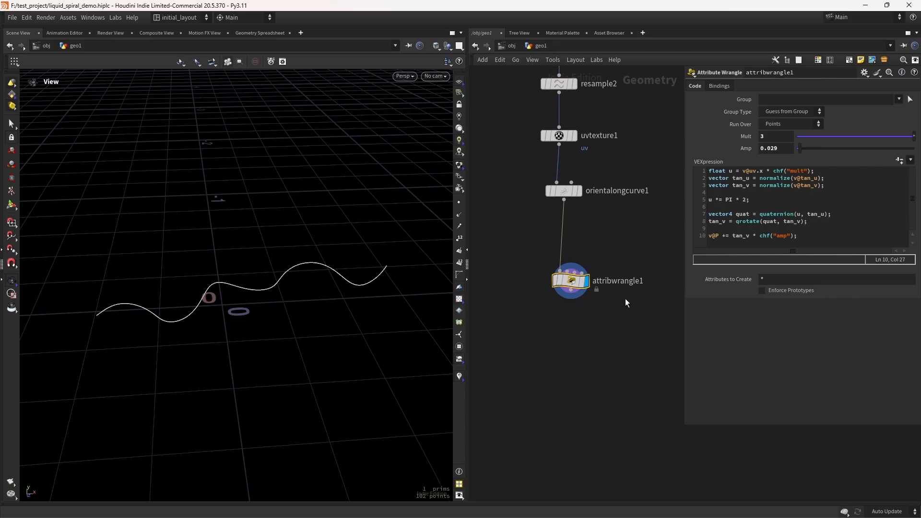
Step: Add the line v@up = normalize(tan_v); at the end of the wrangle code
click(810, 237)
key(Return)
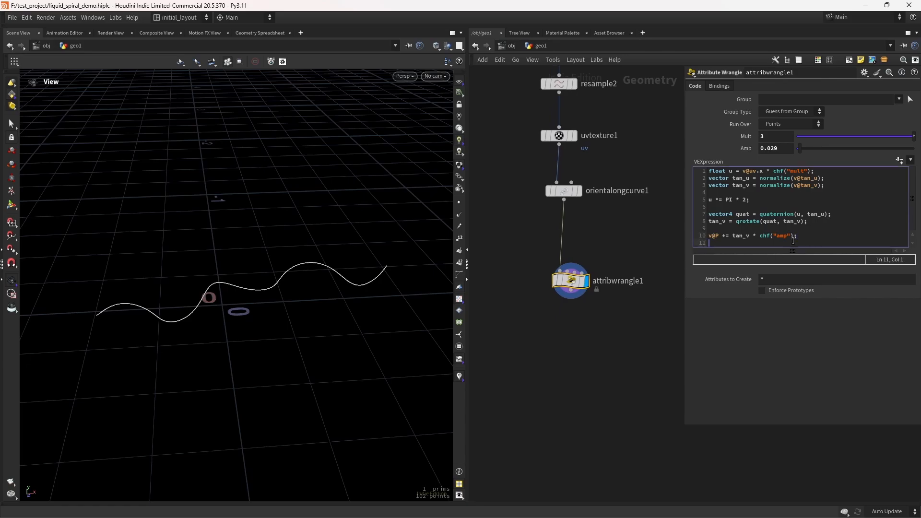
text(v@u)
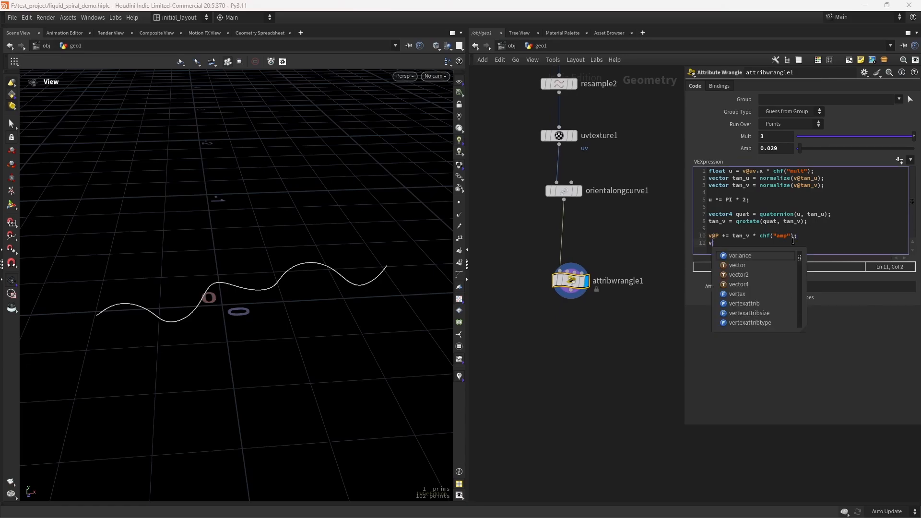
text(p )
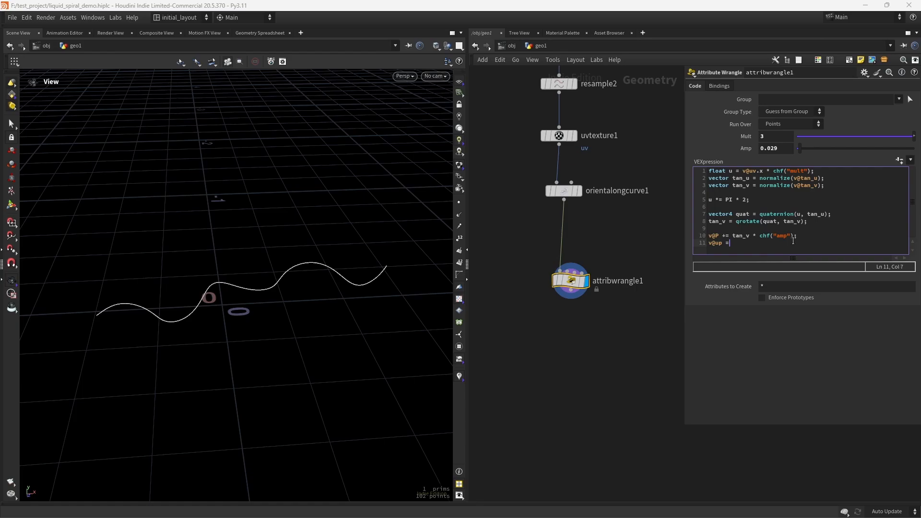
text(= normalize(tan_v);)
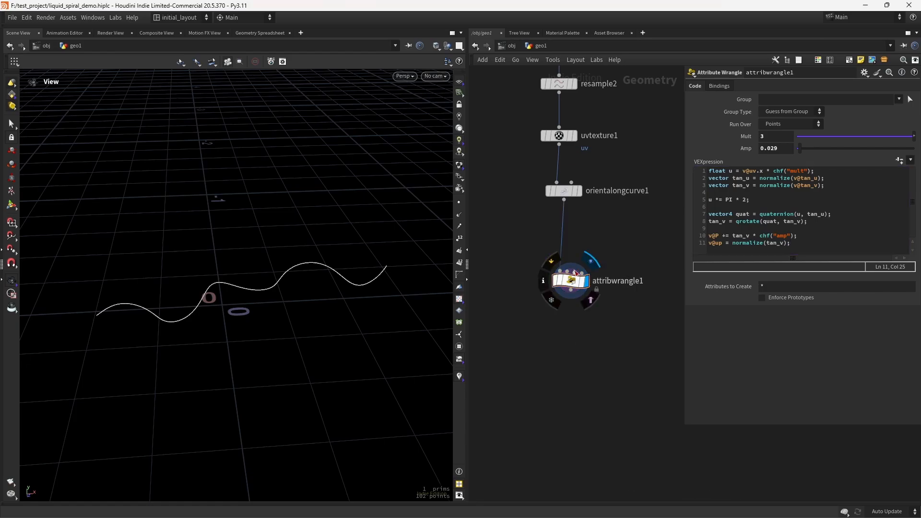
Step: Visualize the wrangle's up point attribute as vectors with a length scale of 0.043 to inspect it
click(546, 280)
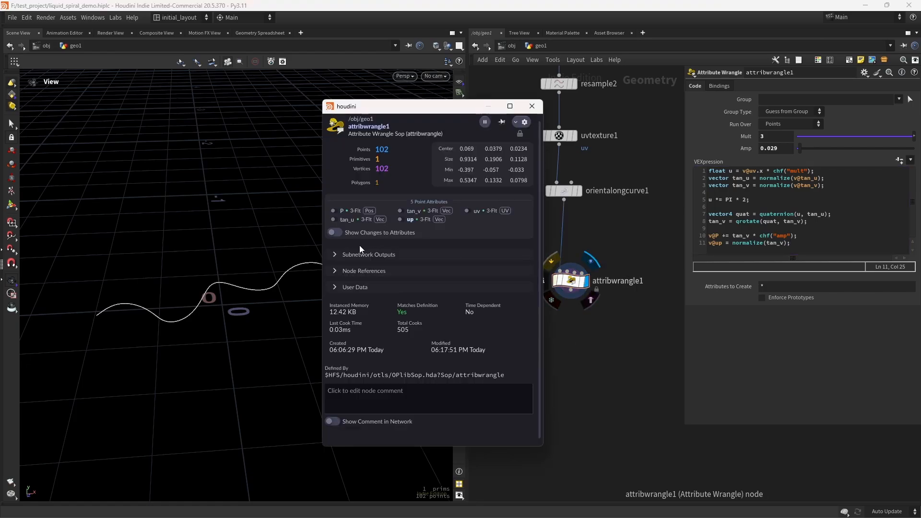
click(403, 220)
right_click(402, 223)
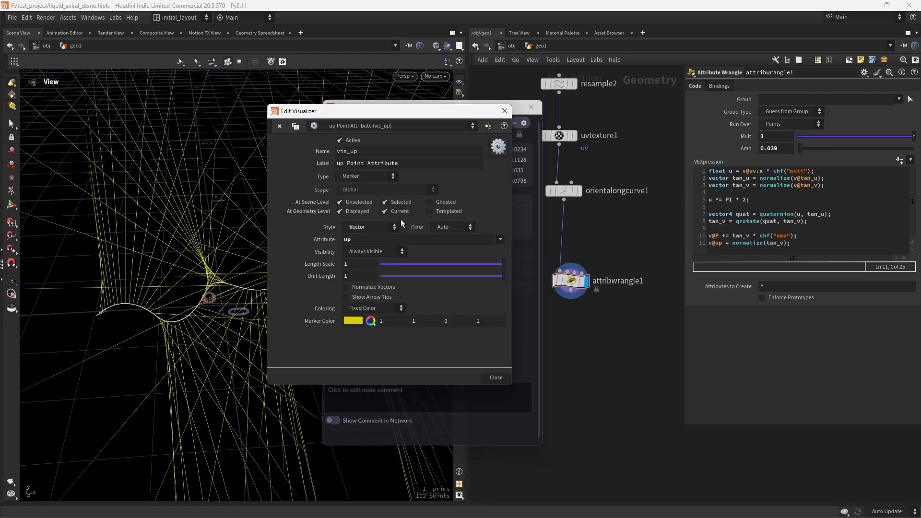
drag(411, 264, 386, 269)
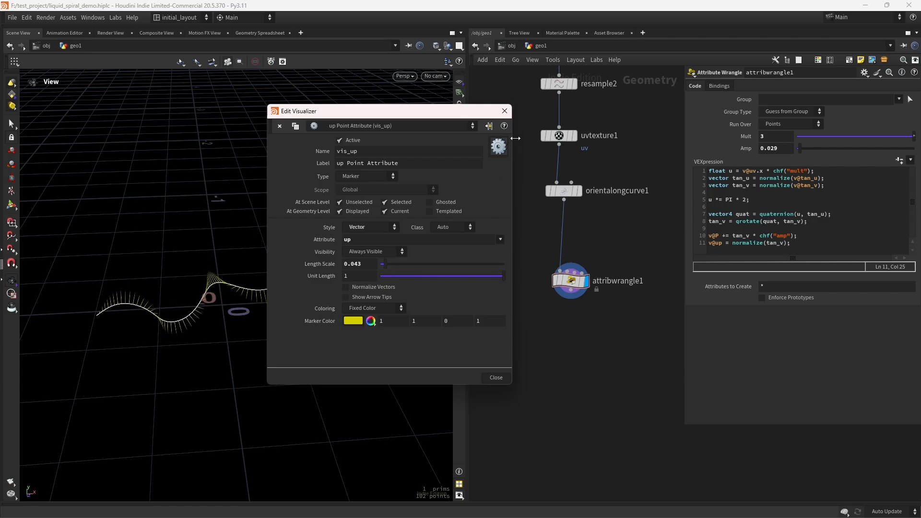
click(504, 111)
drag(220, 300, 246, 286)
Step: Turn the up attribute visualizer off again and close the node info window
mouse_move(583, 283)
click(543, 285)
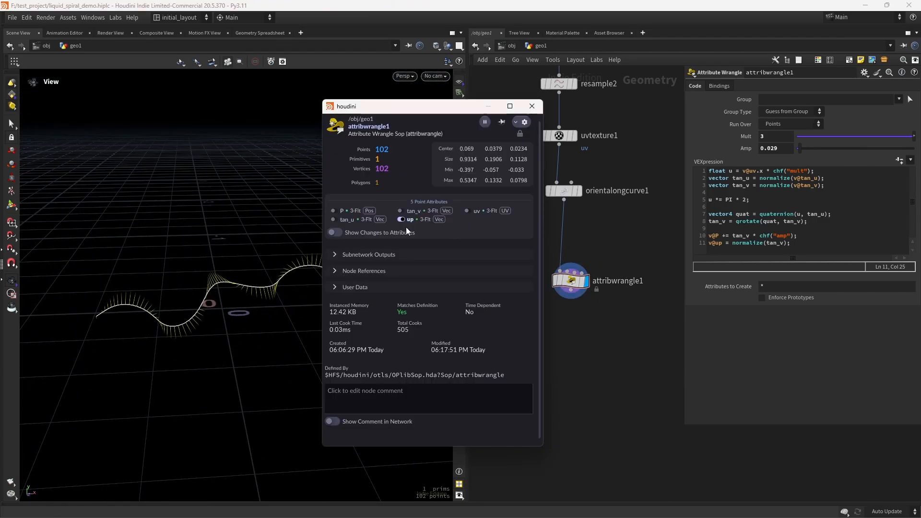
click(403, 220)
click(533, 109)
middle_drag(578, 377, 560, 309)
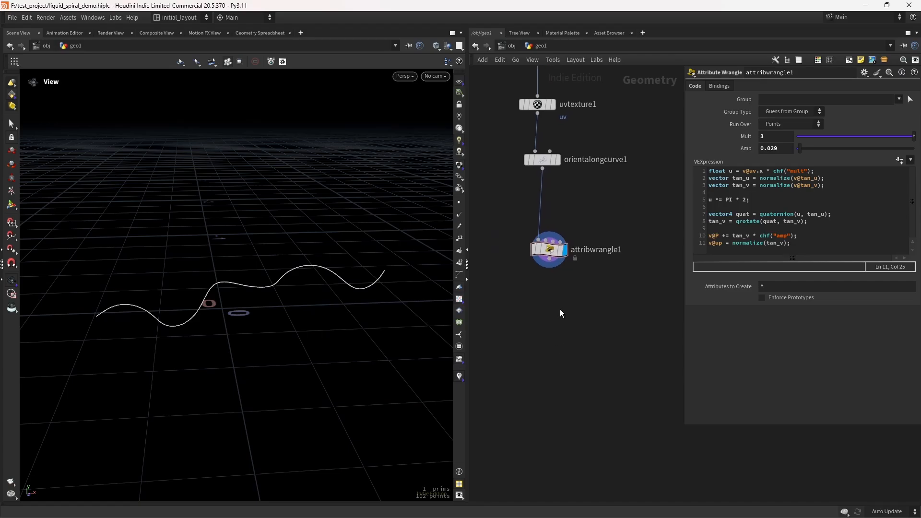
Step: Add a Sweep node with Ribbon surface shape, wire the wrangle into it and display it
key(Tab)
text(sweep)
key(Return)
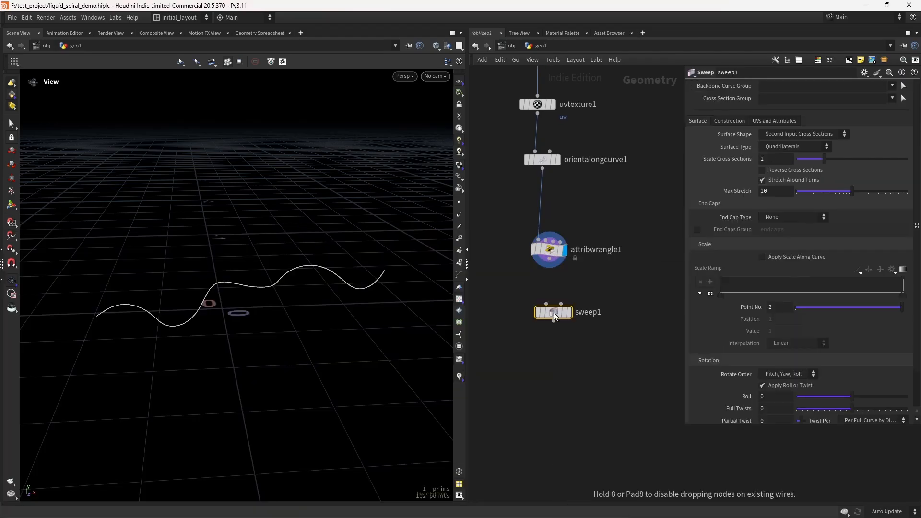
click(786, 139)
click(790, 152)
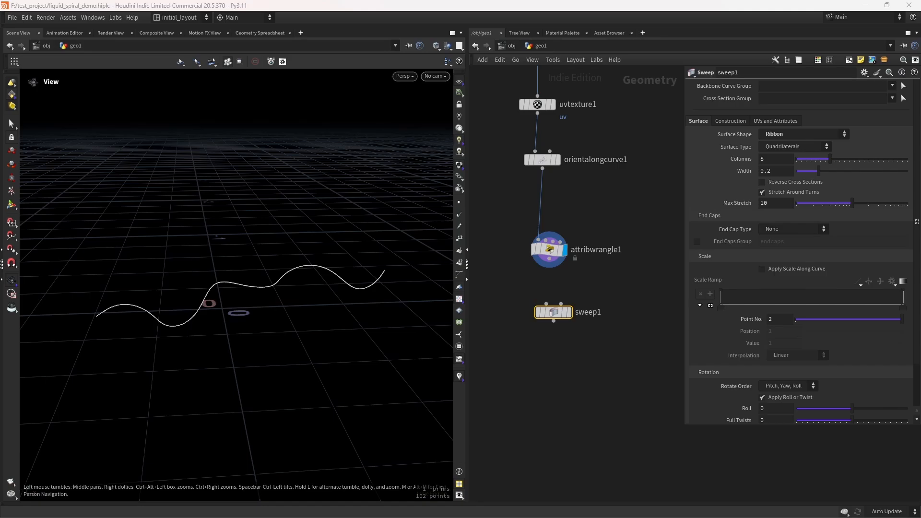
drag(550, 259, 546, 303)
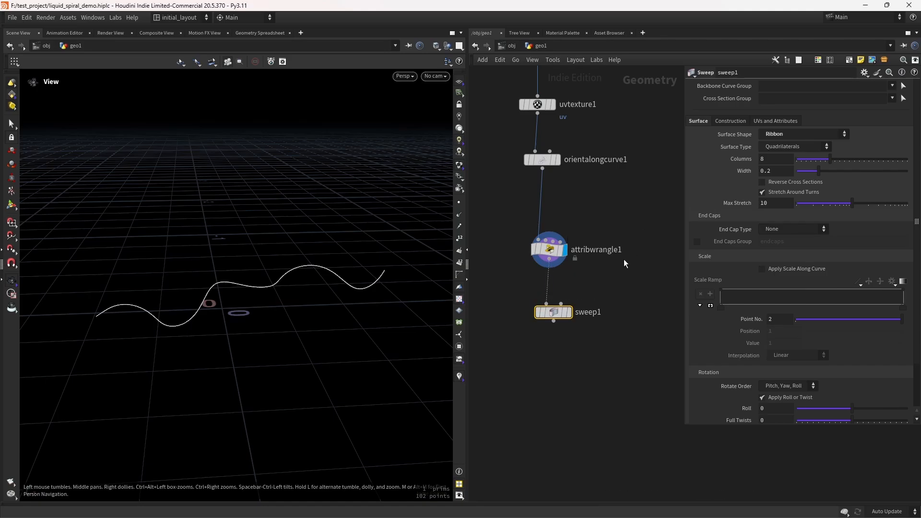
click(573, 294)
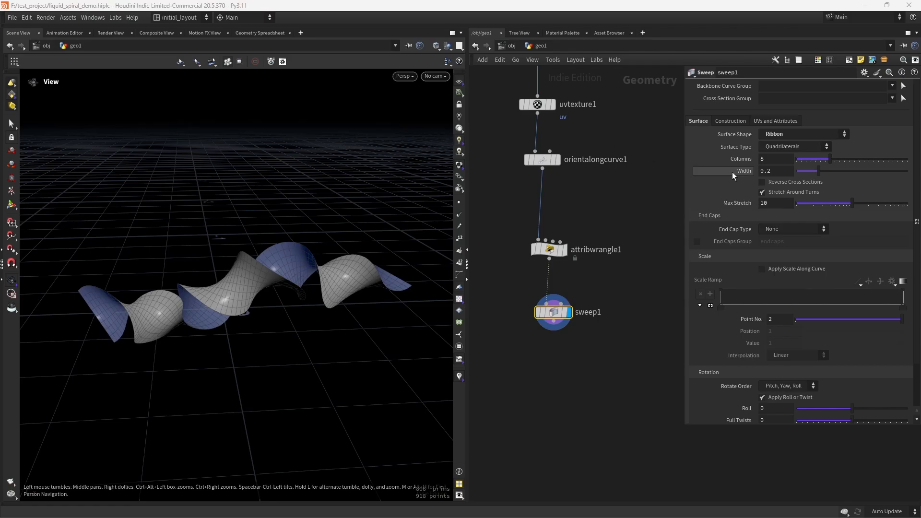
Step: Set the sweep ribbon's Width to 0.09 and save the file
drag(773, 171, 767, 172)
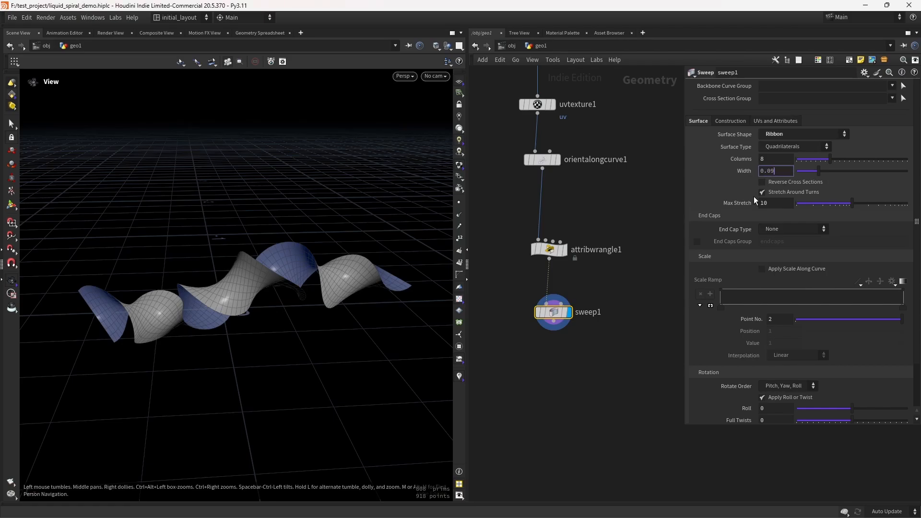
key(Return)
drag(271, 286, 285, 300)
key(ctrl+s)
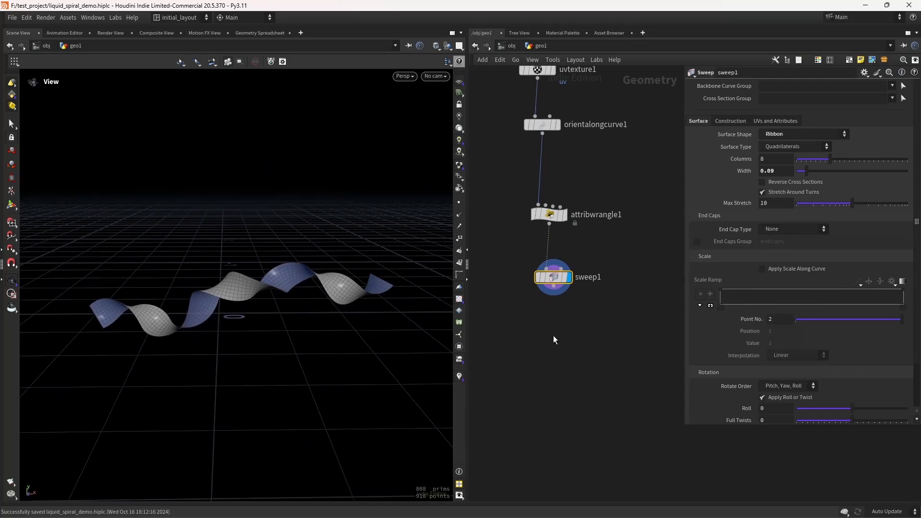
Step: Add a Normal node below the sweep, wire the sweep into it and display it
key(Tab)
text(nor)
key(Return)
click(555, 347)
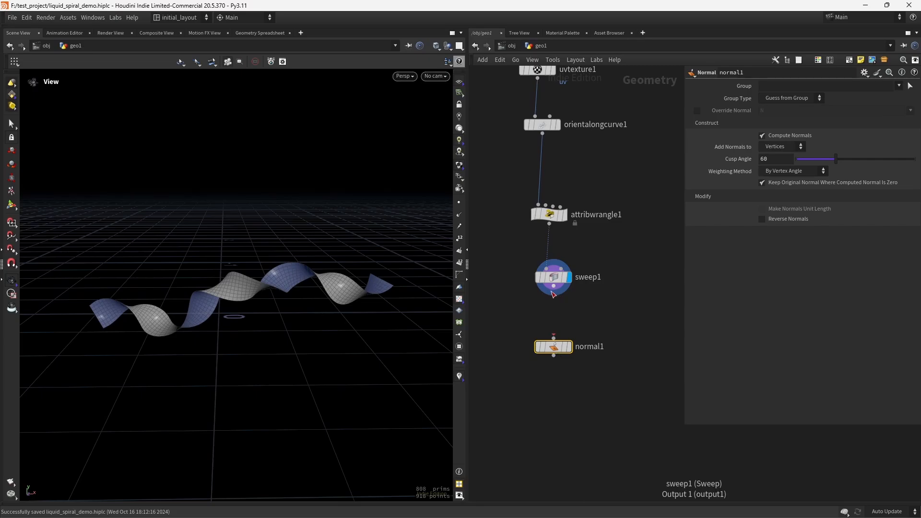
drag(553, 286, 554, 339)
click(567, 348)
scroll(562, 347, down, 3)
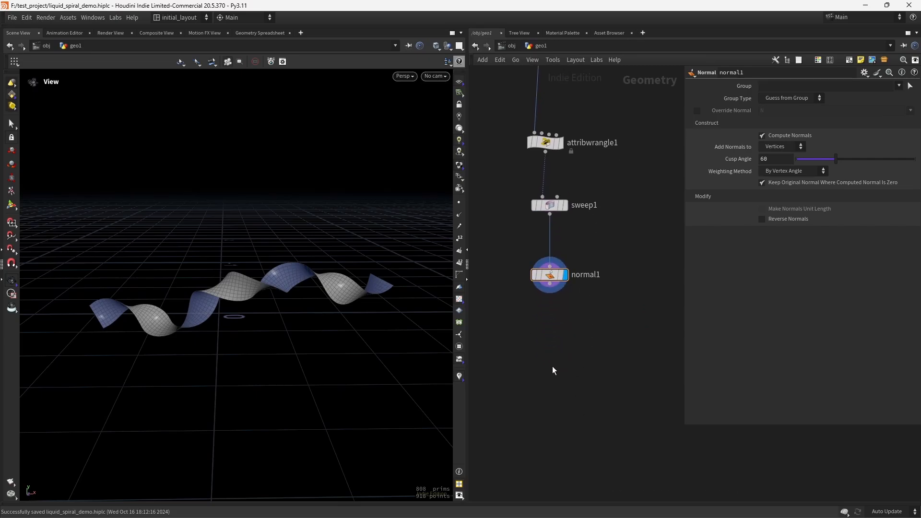
Step: Append a Null node after the normal node, name it OUT_SPIRAL, and save the file
key(Tab)
text(nu)
key(Return)
click(551, 366)
drag(551, 285, 550, 353)
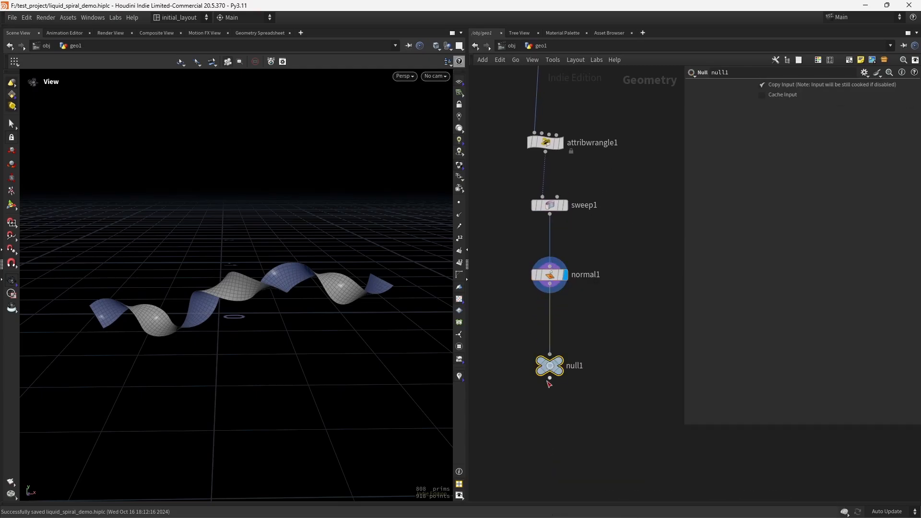
click(581, 367)
text(OUT_SPIRAL)
key(Return)
click(559, 363)
middle_drag(552, 470, 554, 355)
click(554, 355)
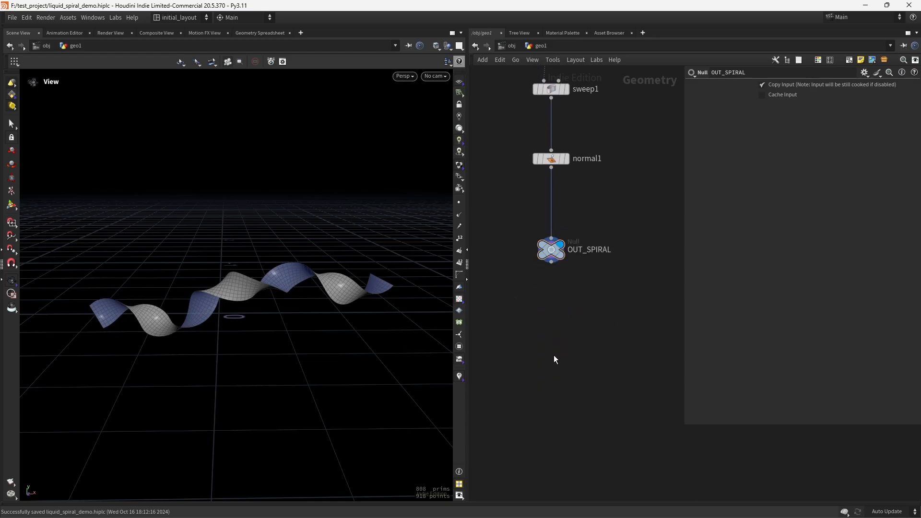
key(ctrl+s)
Step: Add a POP Network fed by OUT_SPIRAL, display it and dive inside it
key(Tab)
text(popnet)
key(Return)
click(559, 358)
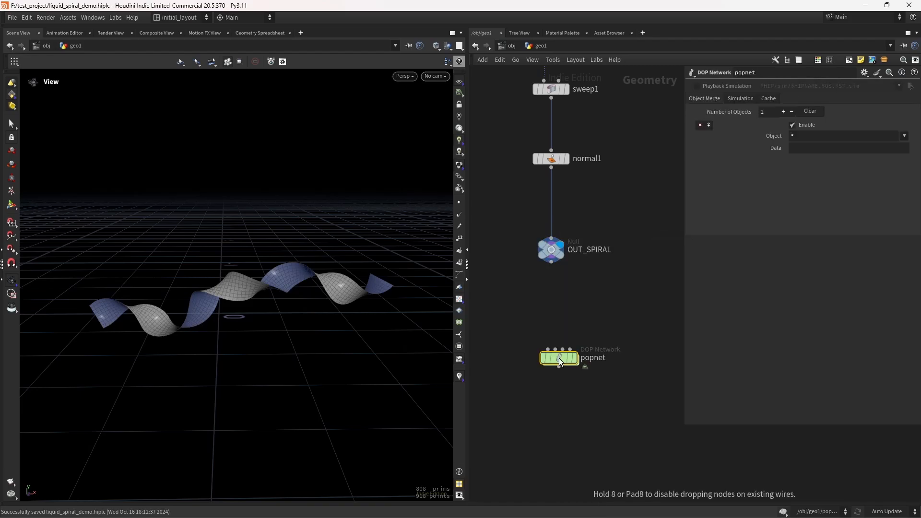
drag(552, 262, 548, 349)
click(574, 358)
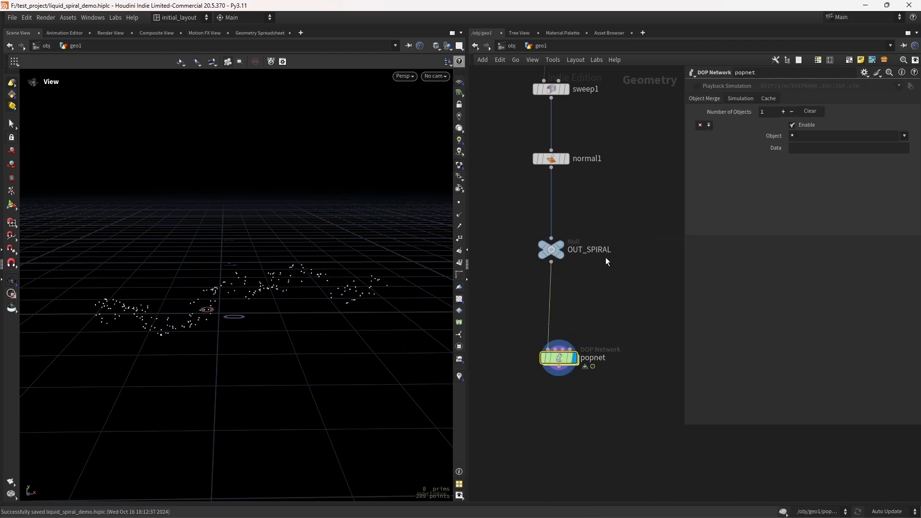
scroll(281, 306, up, 1)
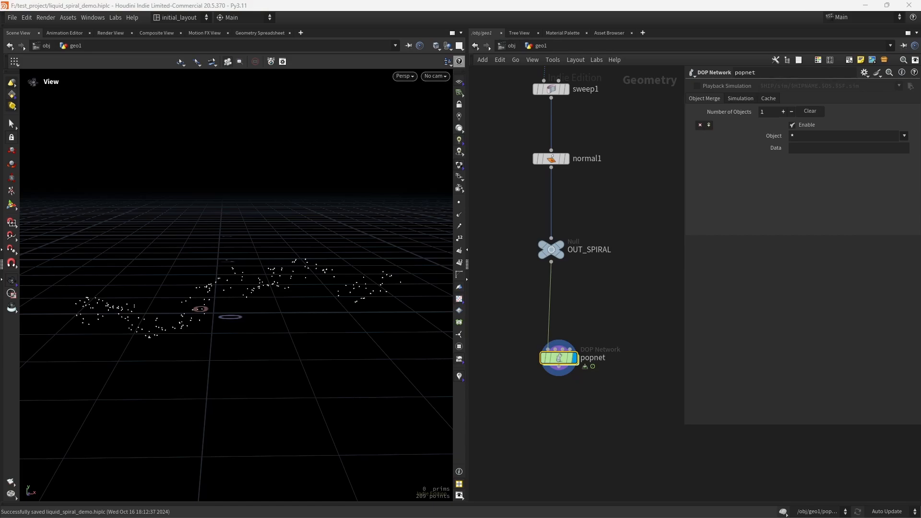
double_click(559, 357)
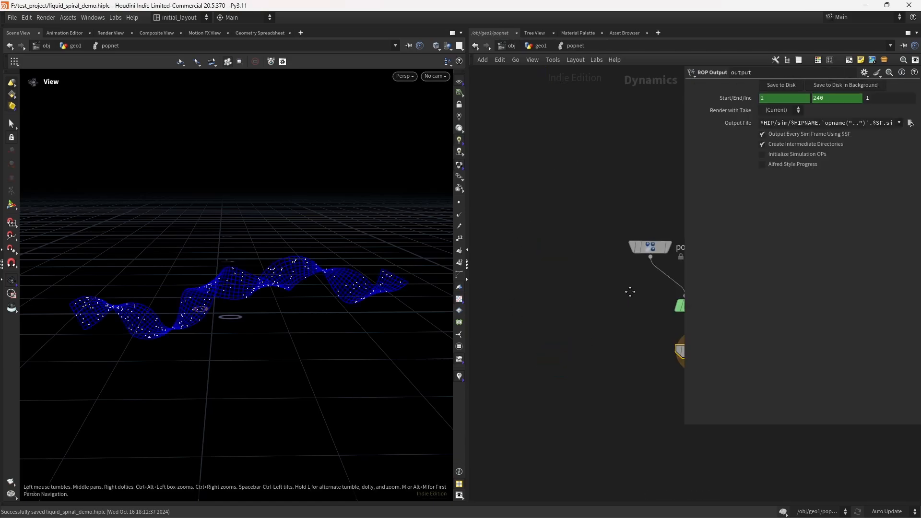
middle_drag(632, 318, 637, 417)
drag(594, 327, 594, 202)
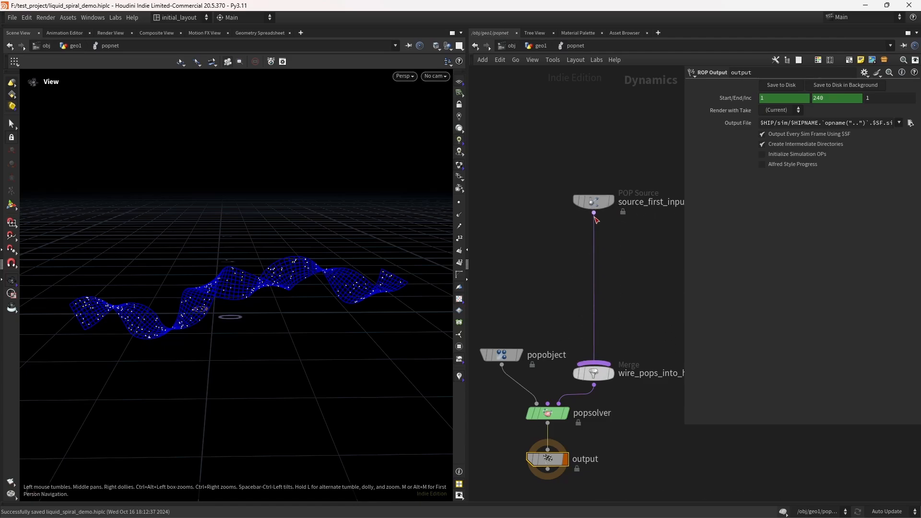
Step: Set the POP source's Life Expectancy to 1 on its Birth settings
click(594, 202)
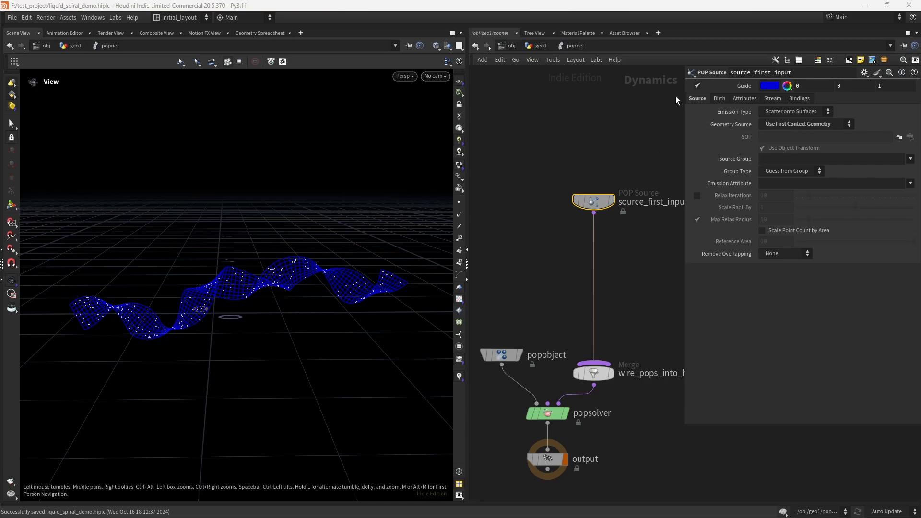
click(721, 98)
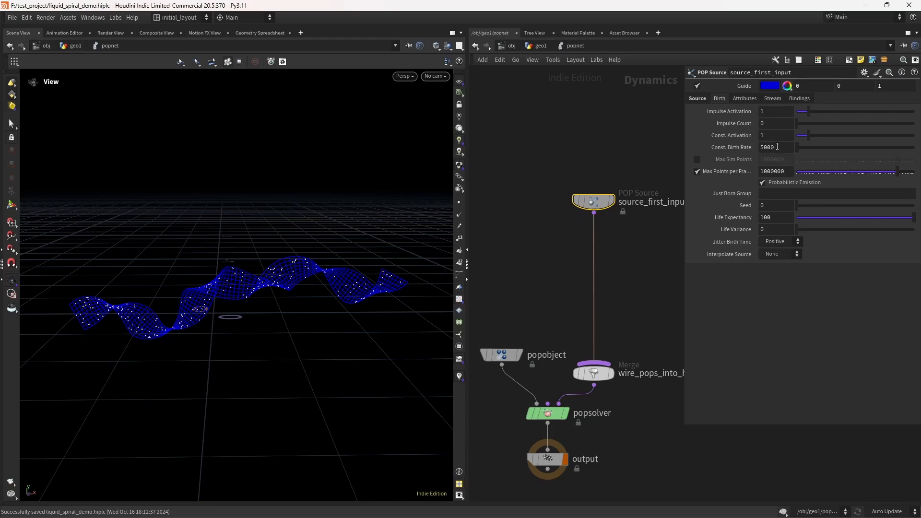
double_click(771, 219)
text(1)
key(Return)
mouse_move(625, 207)
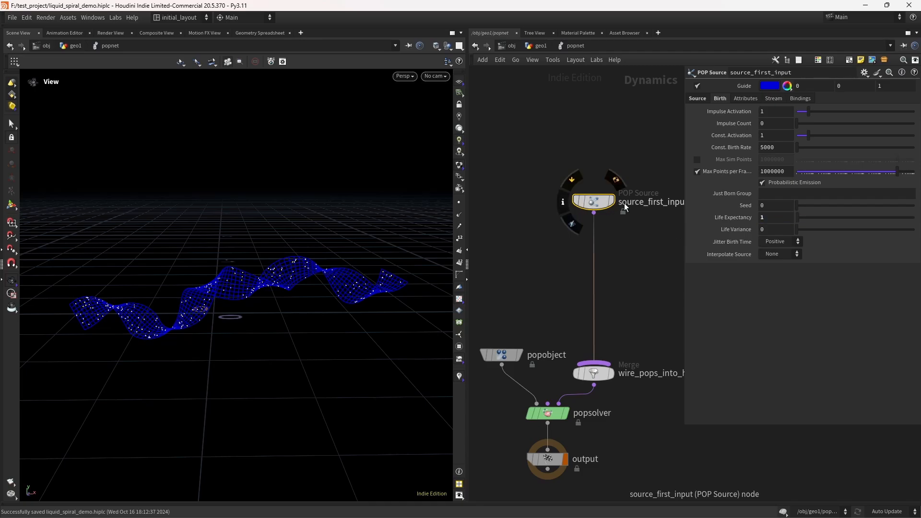
Step: Set the POP source's Interpolate Source option to Forward
click(776, 254)
click(773, 277)
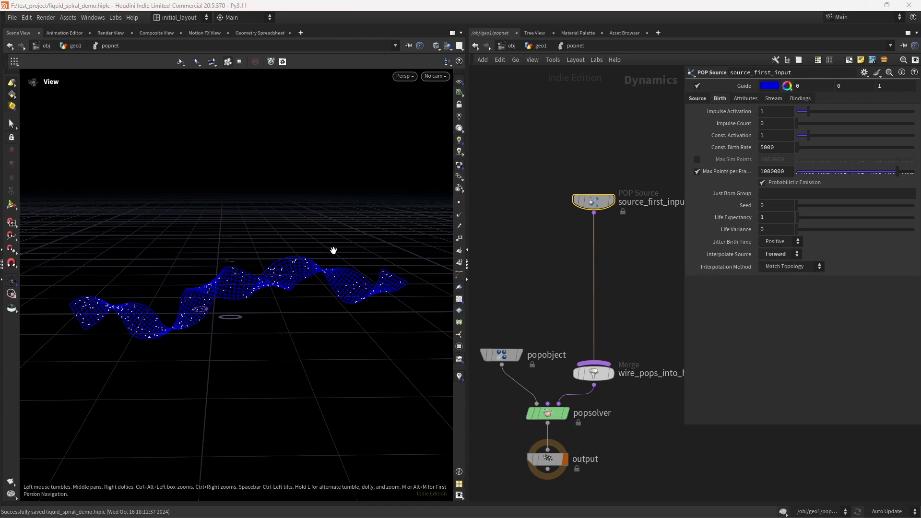
right_drag(284, 291, 336, 286)
Step: Set the POP source's Inherit Velocity to 0 and save the file
click(745, 99)
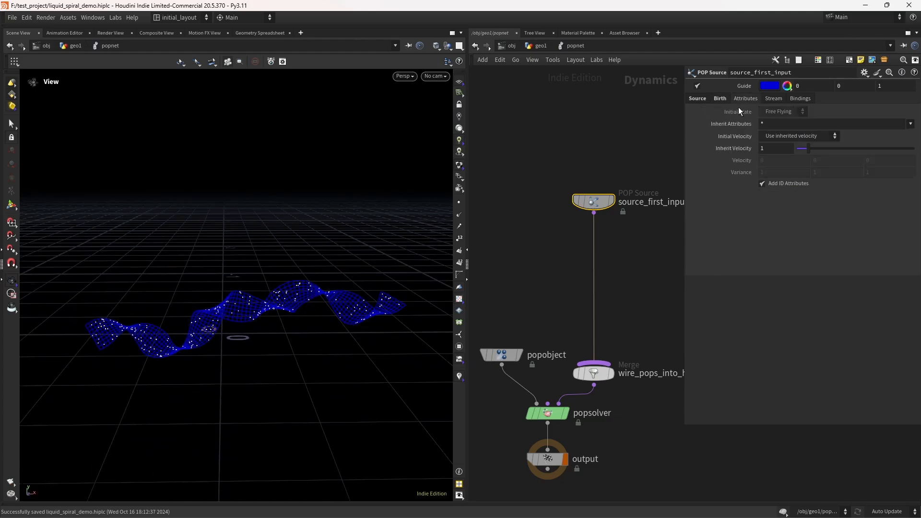
click(770, 149)
key(Return)
mouse_move(279, 291)
right_down()
mouse_move(311, 276)
mouse_move(280, 308)
right_up()
drag(281, 308, 309, 272)
key(ctrl+s)
scroll(559, 303, down, 2)
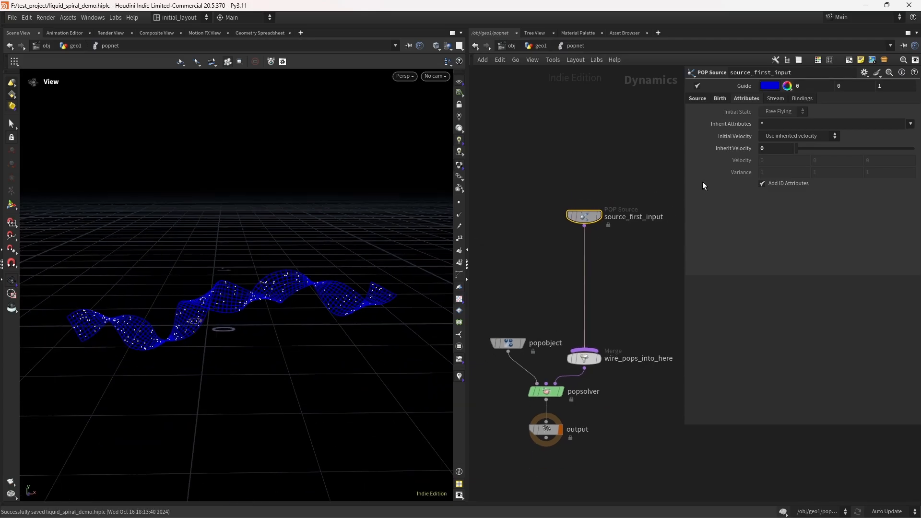
Step: Play the particle simulation from the timeline, then stop and return to frame 1
click(720, 98)
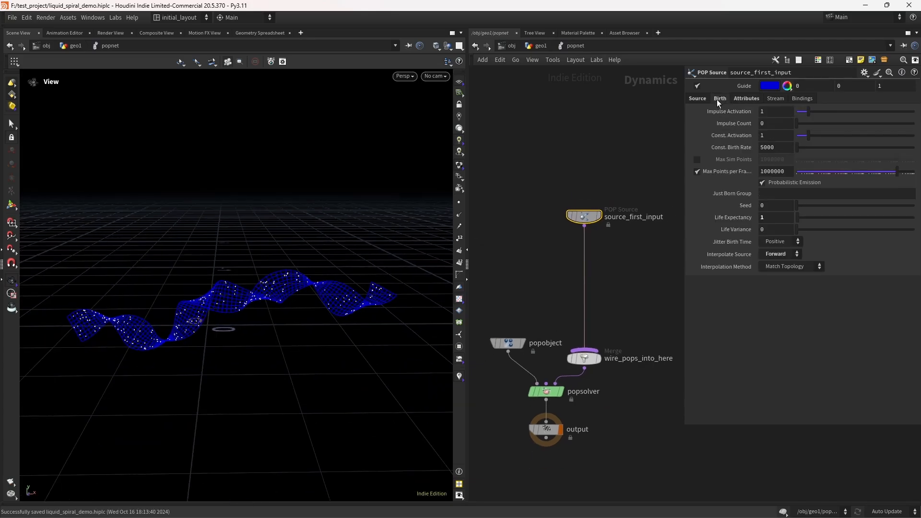
click(283, 508)
click(52, 482)
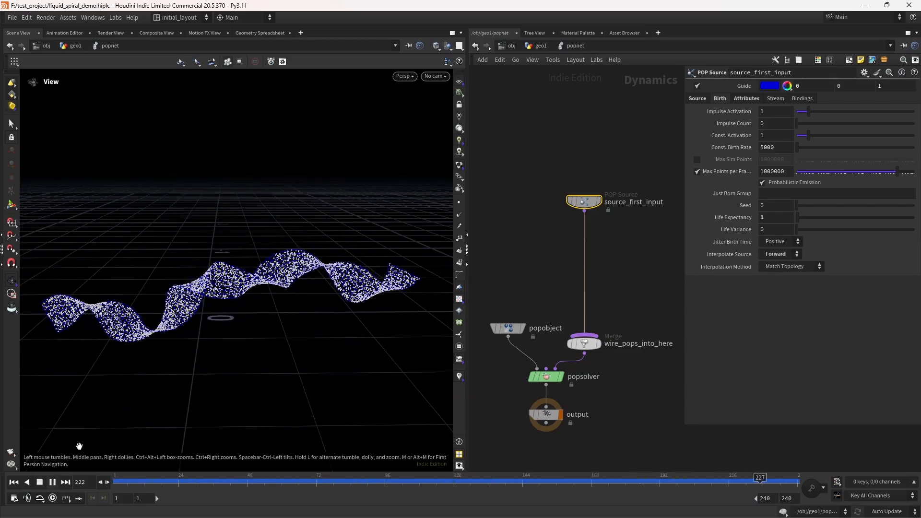
click(40, 483)
click(13, 483)
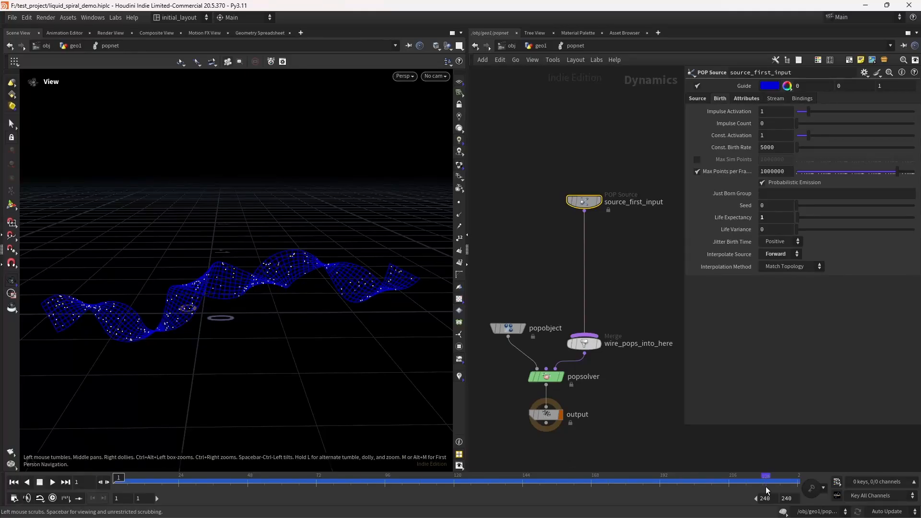
Step: Set the playback range end frame to 120
drag(793, 497, 715, 501)
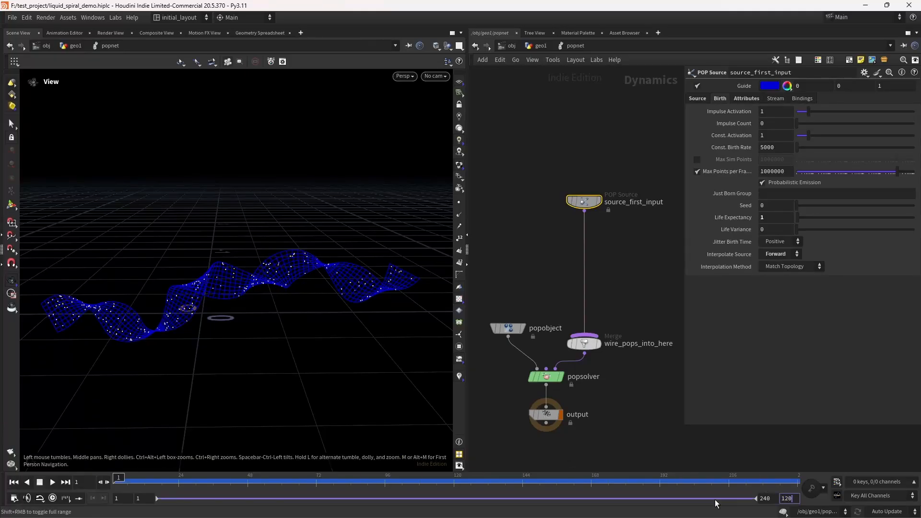
text(120)
key(Return)
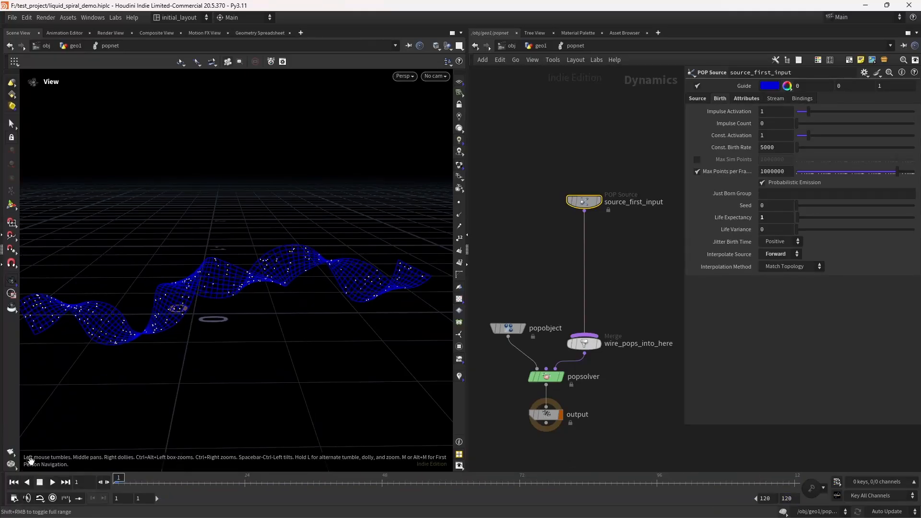
Step: Preview the particle simulation several times, saving the file and rewinding to frame 1
click(53, 483)
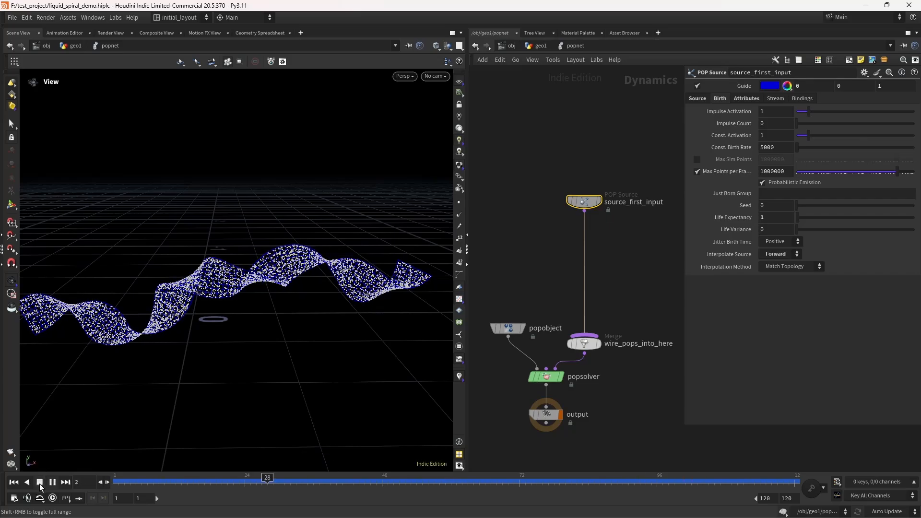
click(40, 483)
key(ctrl+s)
click(53, 482)
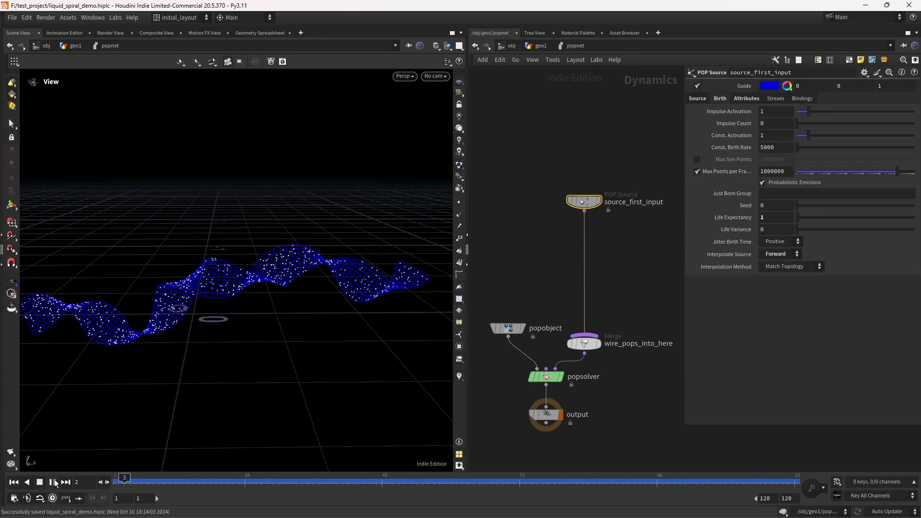
click(53, 482)
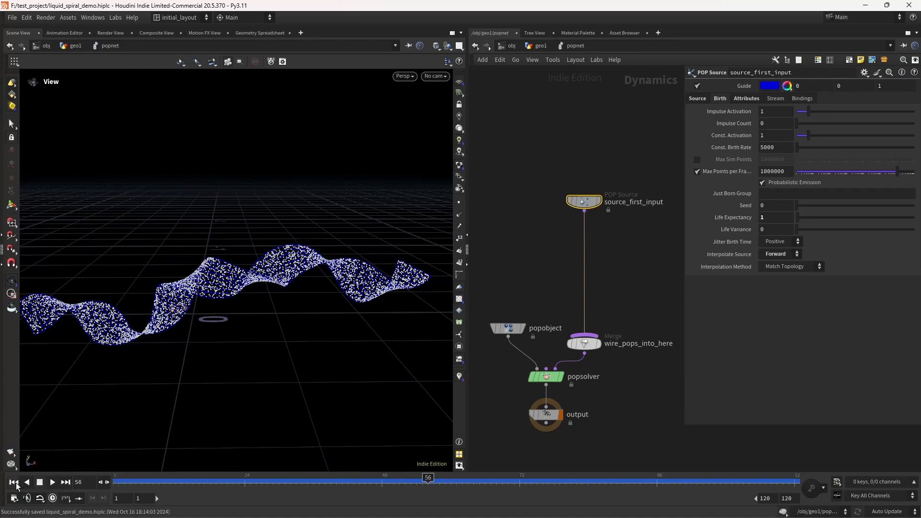
click(13, 482)
middle_drag(544, 244, 547, 264)
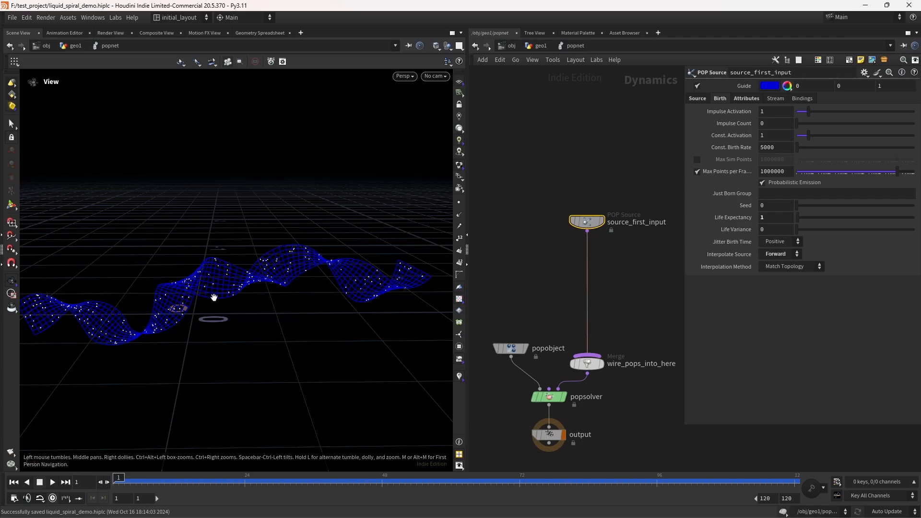
click(53, 483)
click(40, 482)
click(13, 482)
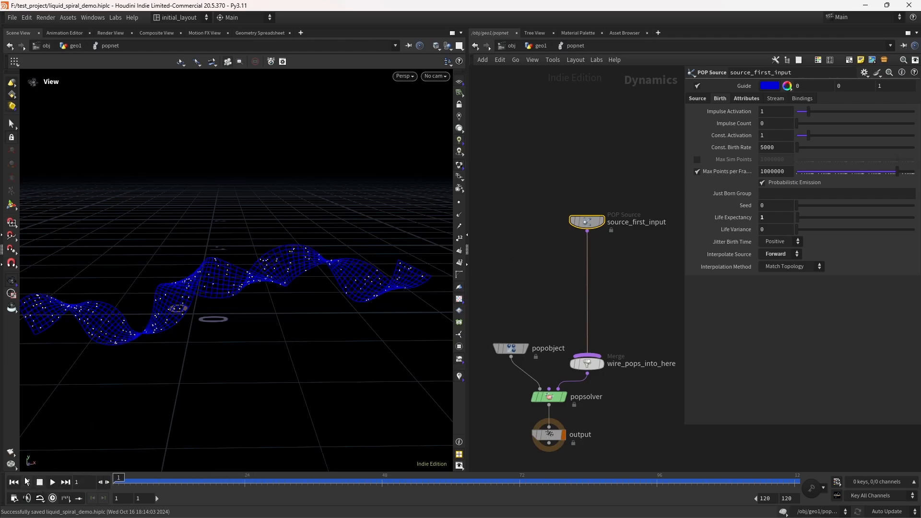
Step: Add a POP Force node and wire it into the POP solver's first input
middle_drag(538, 302, 537, 293)
key(Tab)
text(POP)
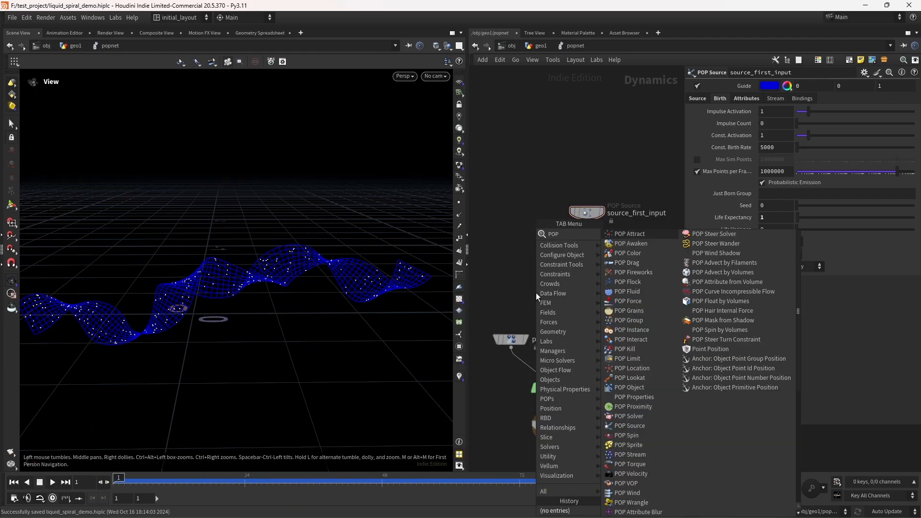
text( F)
key(Down)
key(Down)
key(Down)
key(Return)
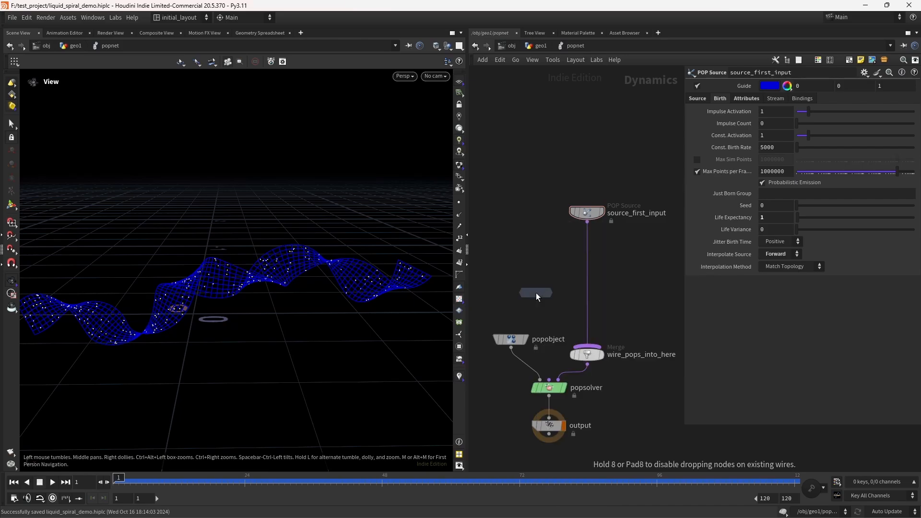
click(536, 293)
drag(549, 293, 549, 379)
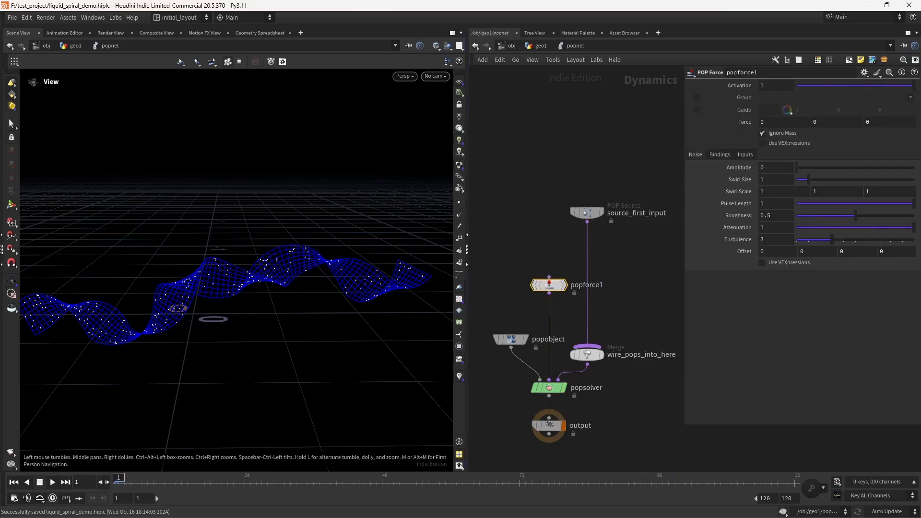
Step: Set the POP Force noise Amplitude to 0.45, Swirl Size to 0.3 and Offset to 50
click(767, 167)
text(.45)
key(Return)
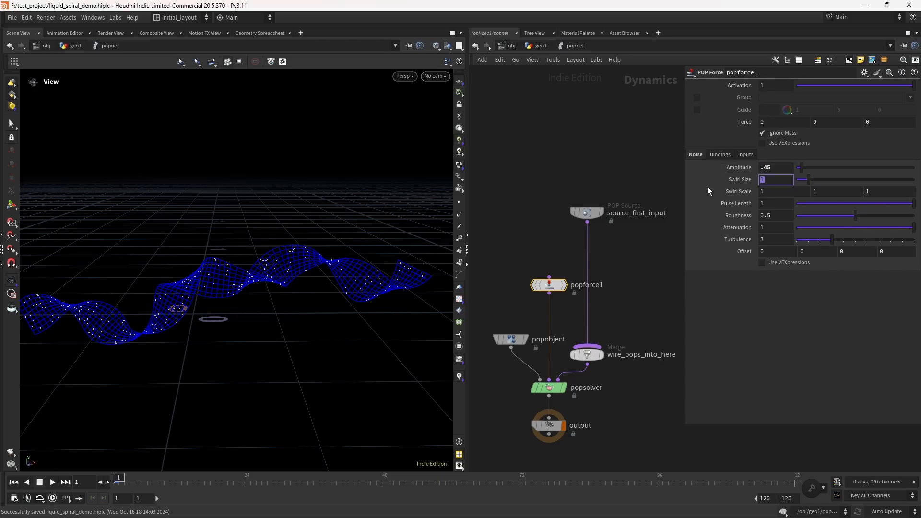
text(.3)
key(Return)
middle_drag(742, 254, 769, 216)
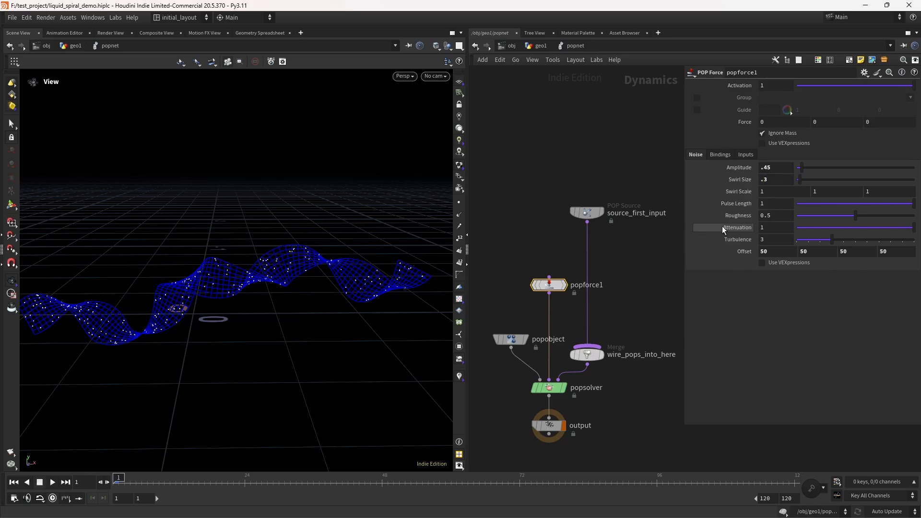
Step: Preview the noisy particle simulation, rewind to frame 1 and save the file
middle_drag(619, 326, 620, 298)
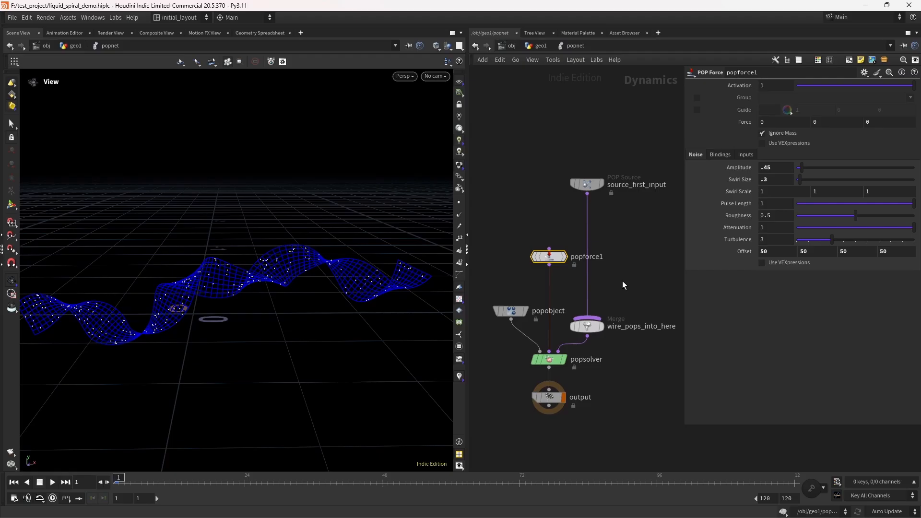
click(51, 482)
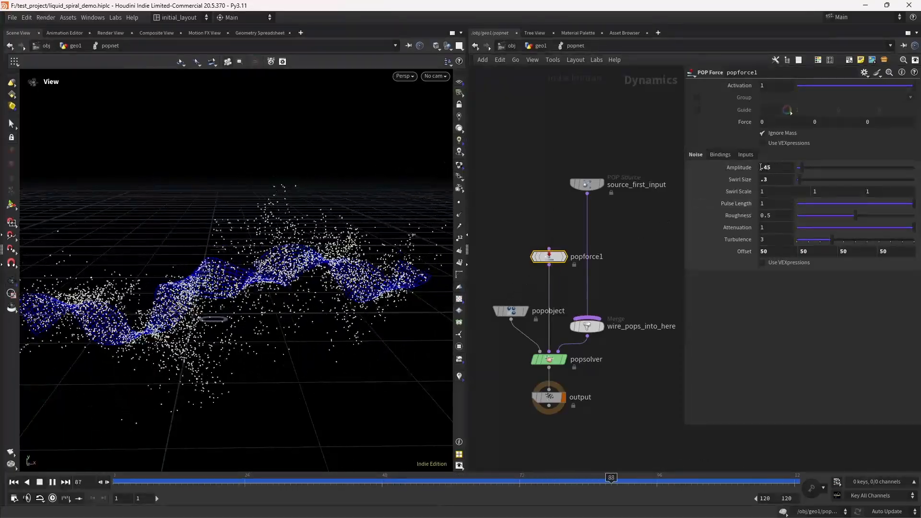
click(40, 483)
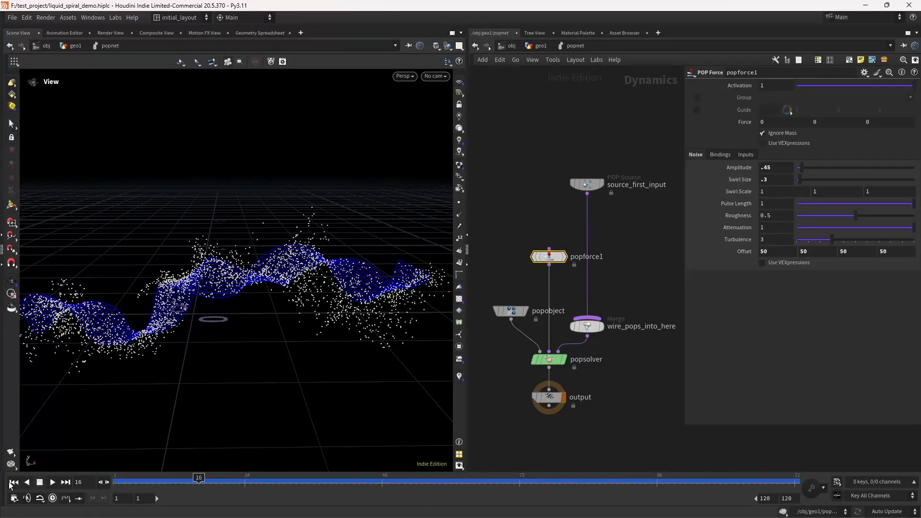
click(13, 482)
key(ctrl+s)
mouse_move(273, 309)
mouse_down()
mouse_move(209, 301)
mouse_move(302, 267)
mouse_move(289, 298)
mouse_move(219, 313)
mouse_move(269, 292)
mouse_move(259, 298)
mouse_up()
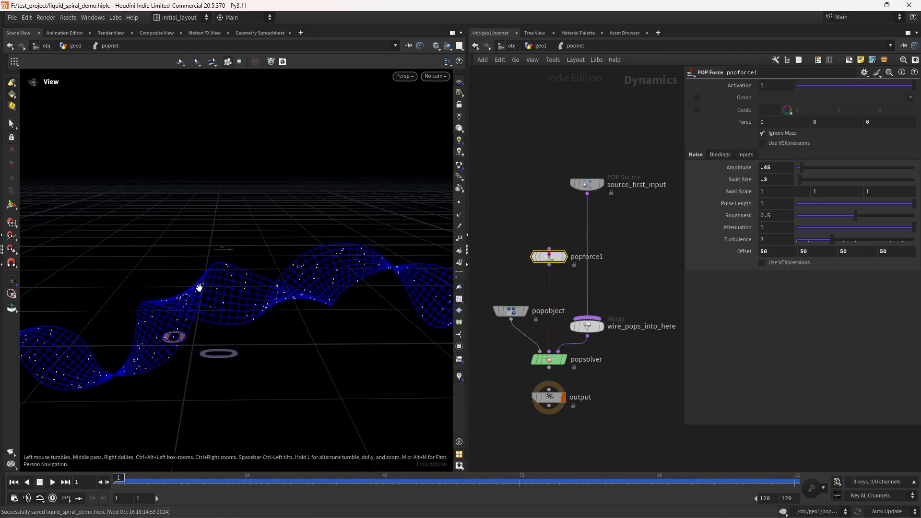
drag(383, 295, 267, 300)
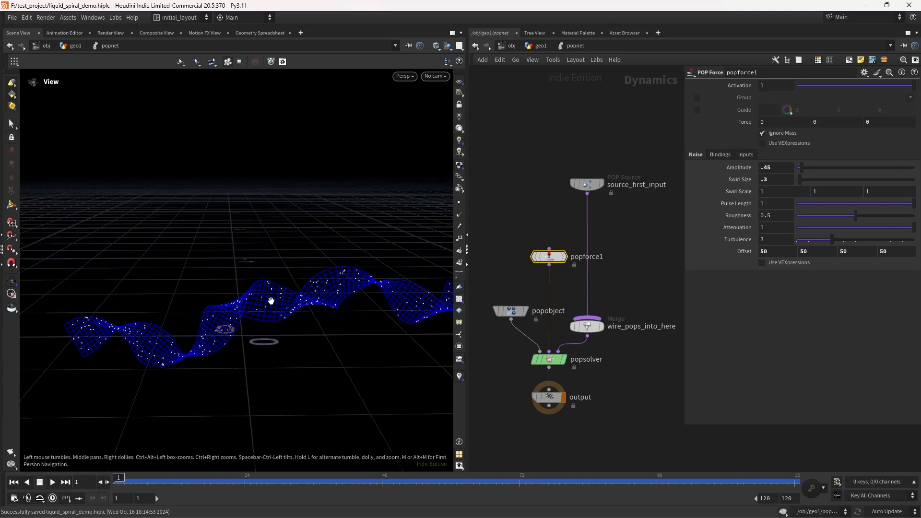
drag(230, 344, 102, 342)
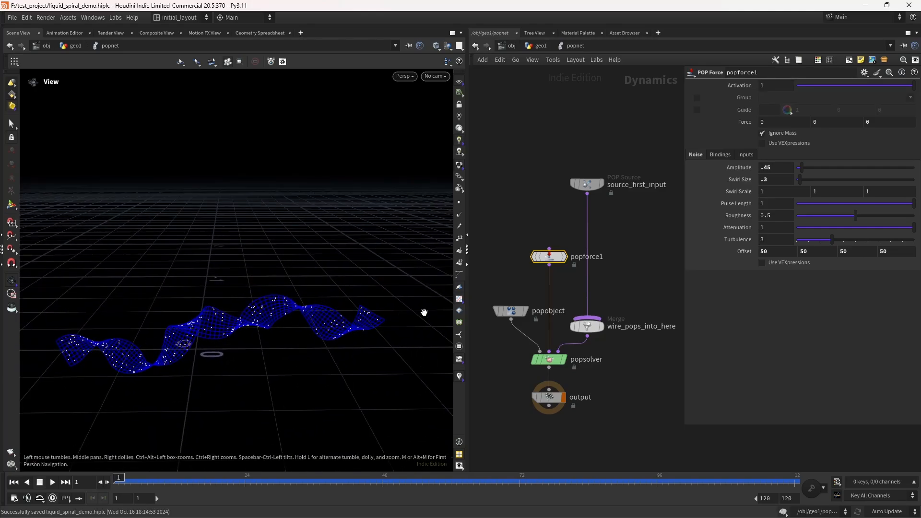
drag(210, 323, 213, 330)
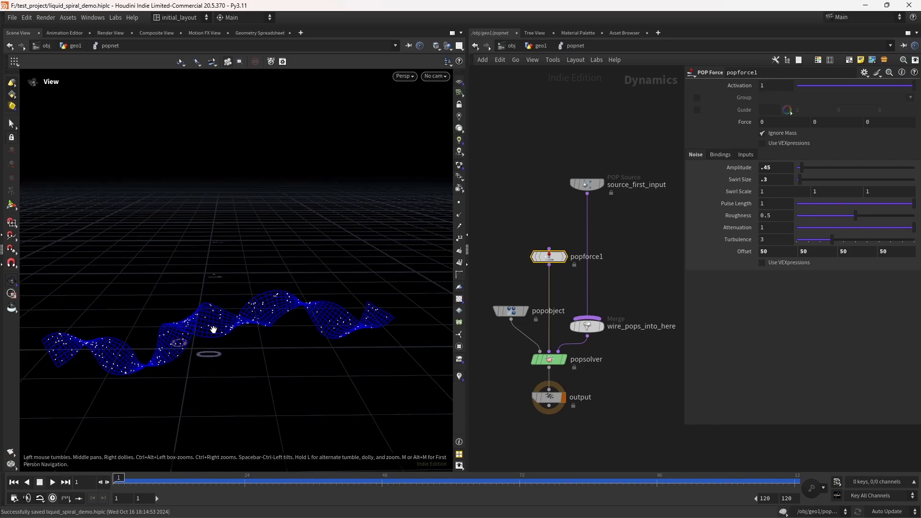
Step: Add a POP Wrangle node above the POP Force and wire it into the force's input
middle_drag(547, 206, 547, 275)
scroll(547, 274, up, 1)
click(541, 263)
key(Tab)
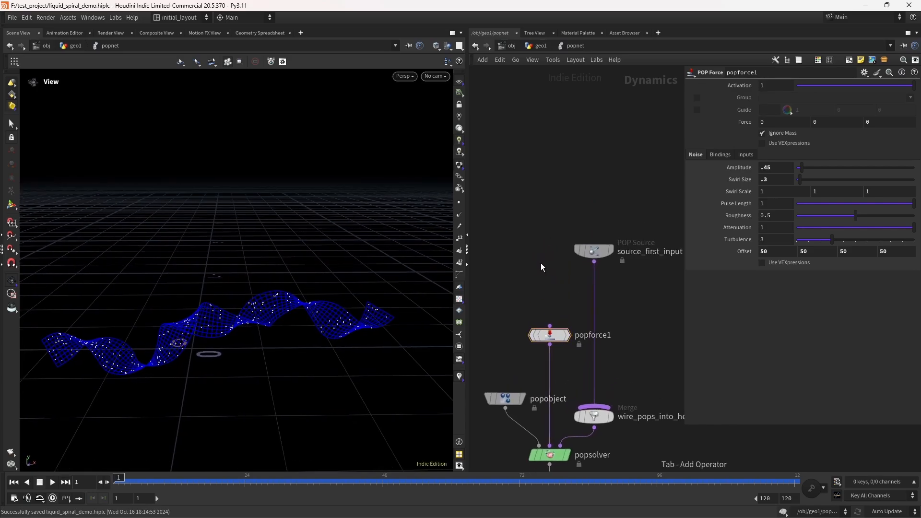
text(POPW)
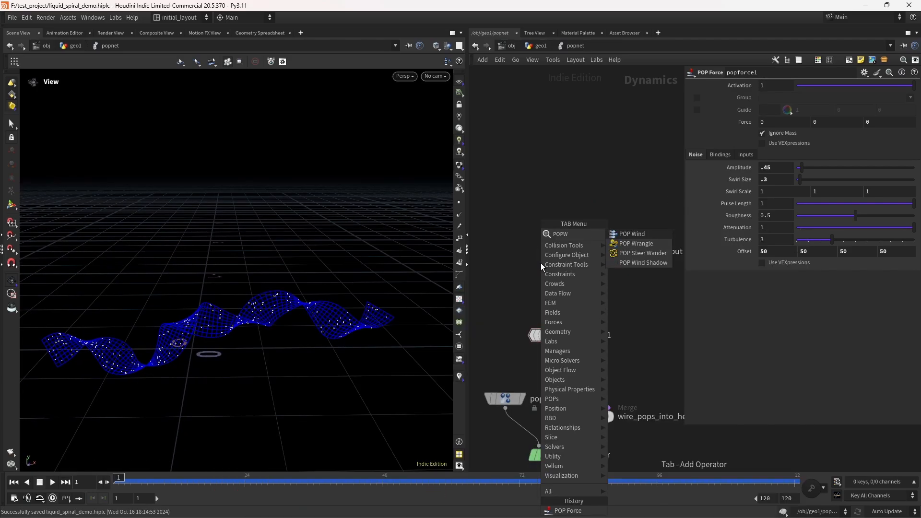
key(Down)
key(Return)
click(540, 263)
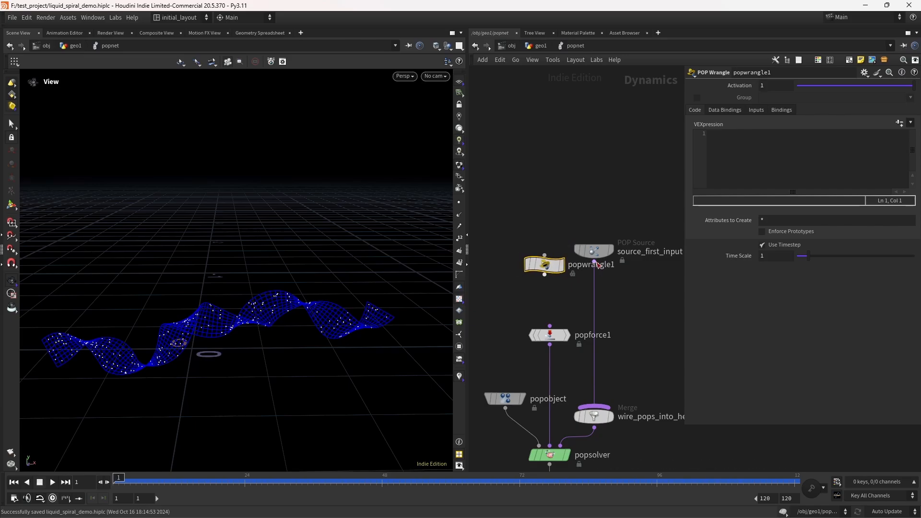
drag(595, 254, 623, 256)
mouse_move(545, 275)
mouse_down()
mouse_move(550, 326)
mouse_move(551, 272)
mouse_up()
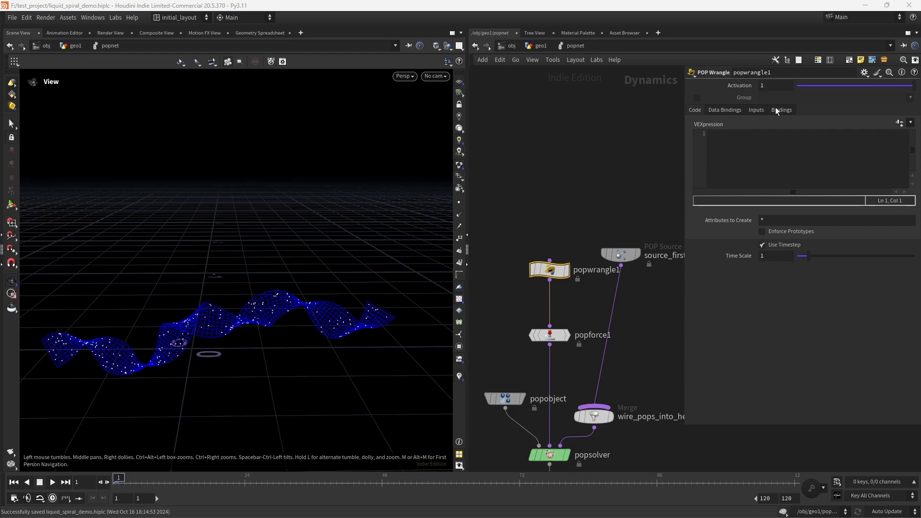
Step: Set the wrangle's Input 1 to Myself and Input 2 to SOP with path /obj/geo1/OUT_SPIRAL
click(757, 110)
click(783, 123)
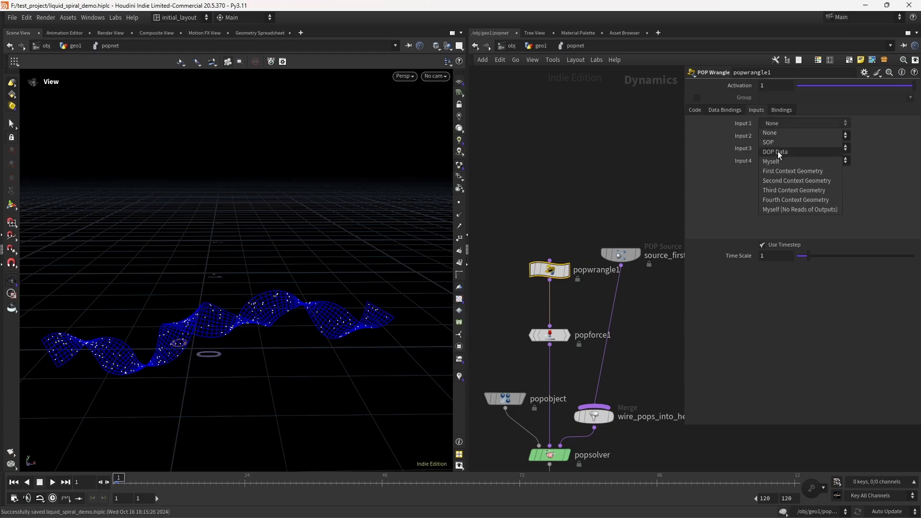
click(778, 149)
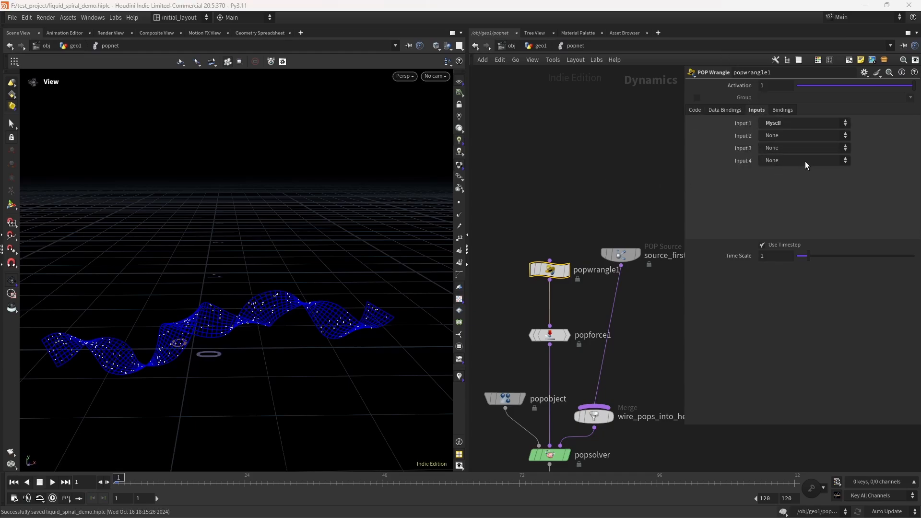
click(783, 134)
click(780, 156)
click(905, 148)
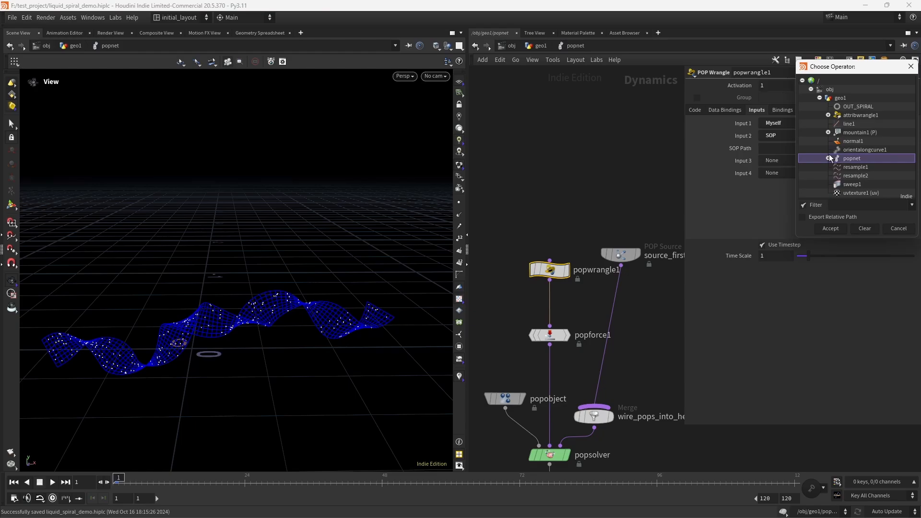
double_click(858, 107)
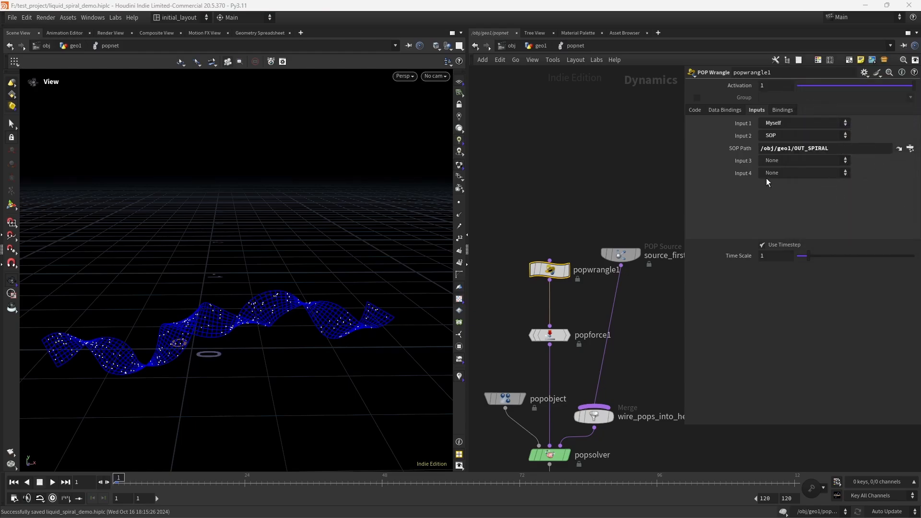
Step: Start the wrangle VEX code with vector mp = minpos(1,v@P); to find the nearest spiral point
click(695, 110)
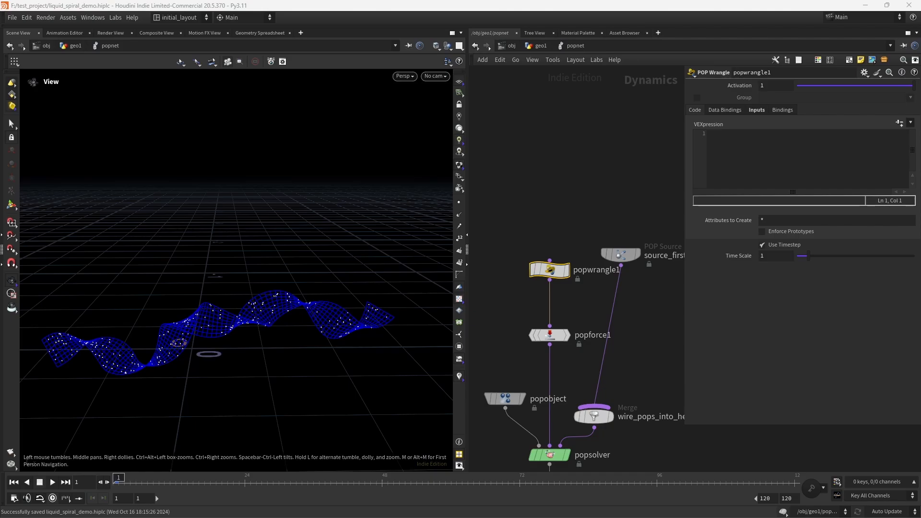
click(734, 140)
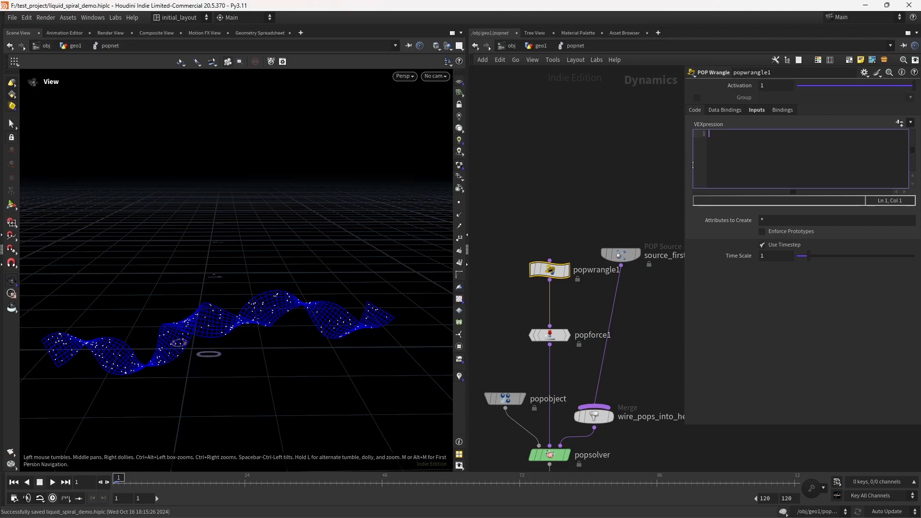
text(VECTOR MP = MINPOS)
key(ctrl+a)
key(BackSpace)
text(vector ,m)
key(BackSpace)
key(BackSpace)
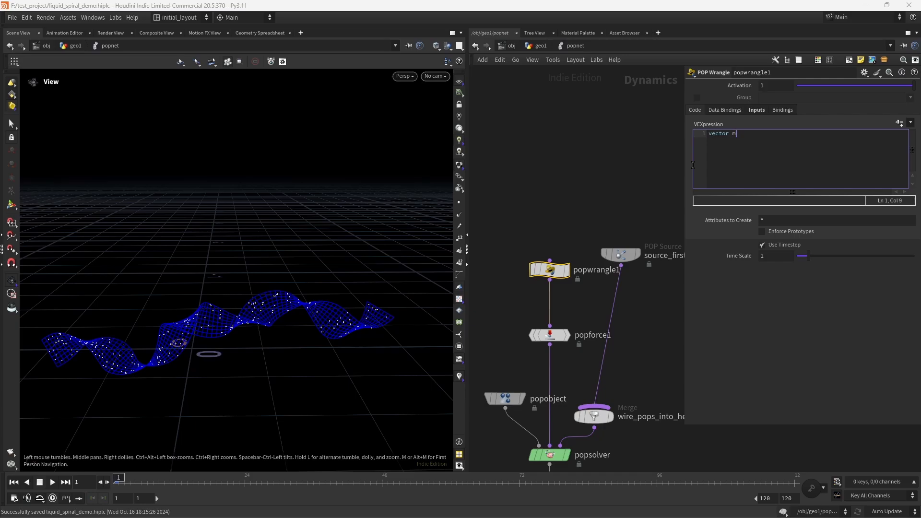
text(mp = minpos)
text((1,v@P); )
text(vector dir )
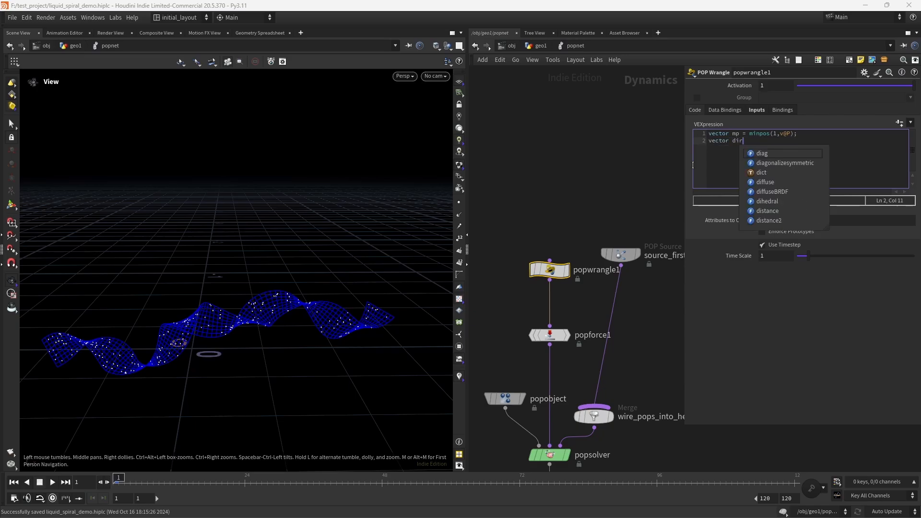
text(= normalize()
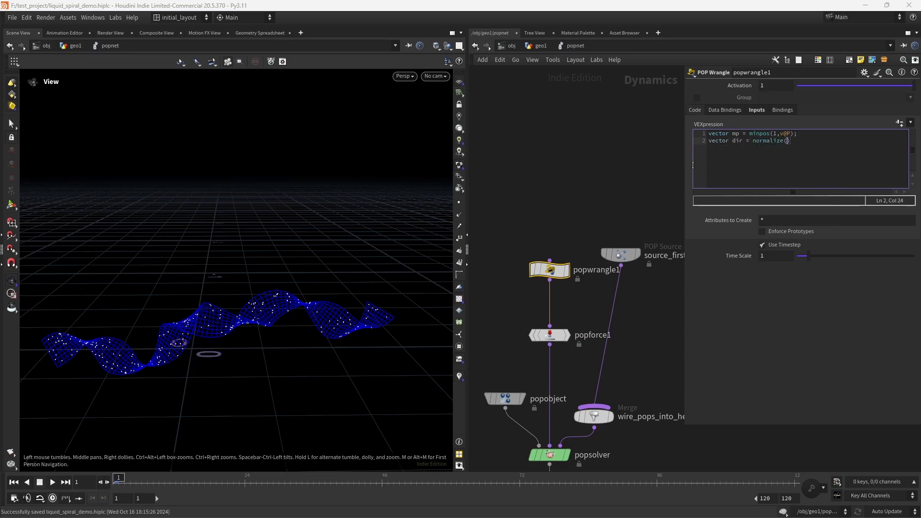
text(mp-v@P) * chf()
Step: Add vector dir = normalize(mp-v@P) * chf("minpos"); and create its spare parameter
key(Return)
key(Return)
click(900, 123)
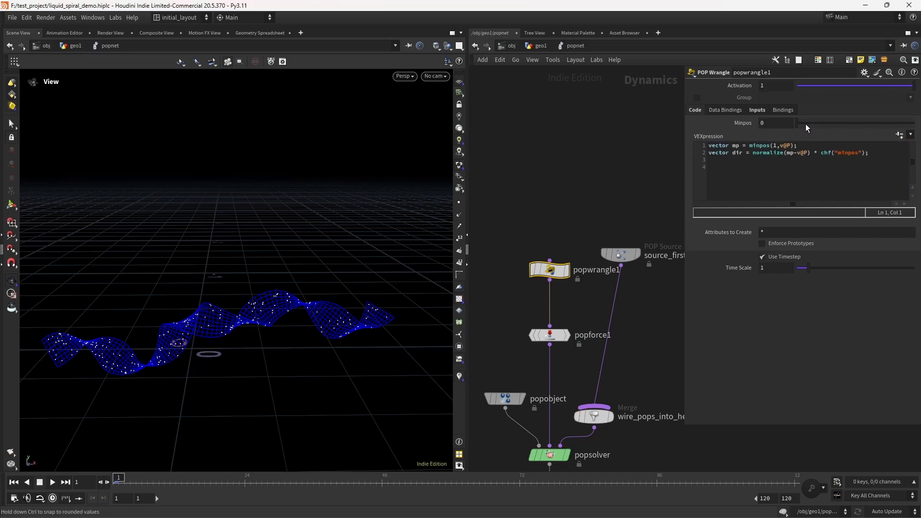
Step: Set Minpos to 1 and preview the simulation, rewinding to frame 1
drag(805, 124, 914, 124)
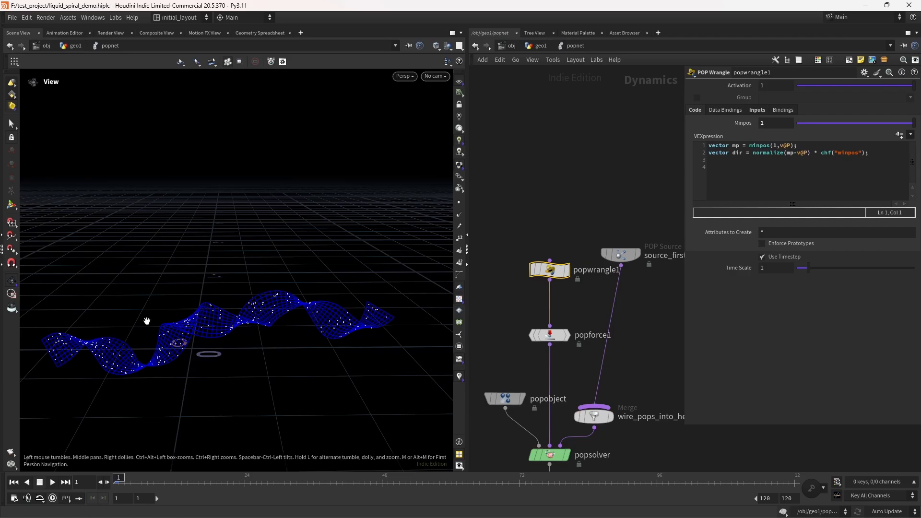
click(54, 483)
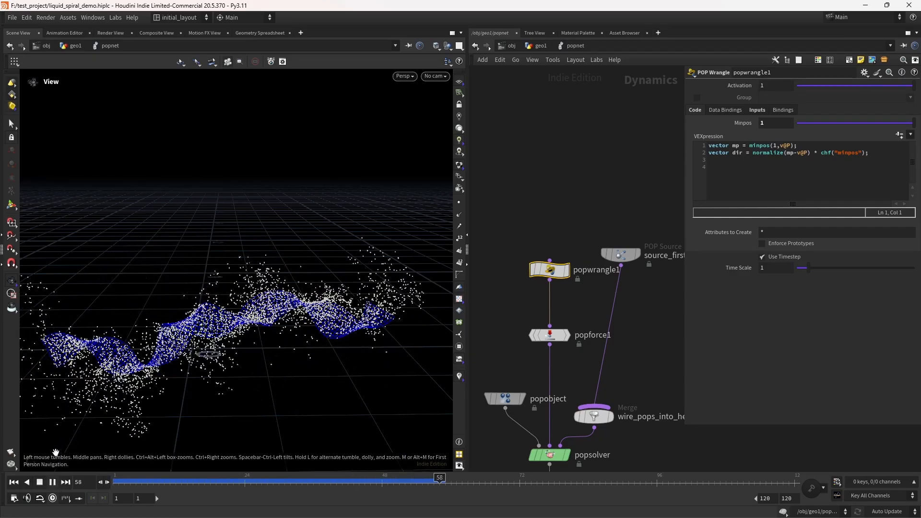
click(39, 483)
click(14, 483)
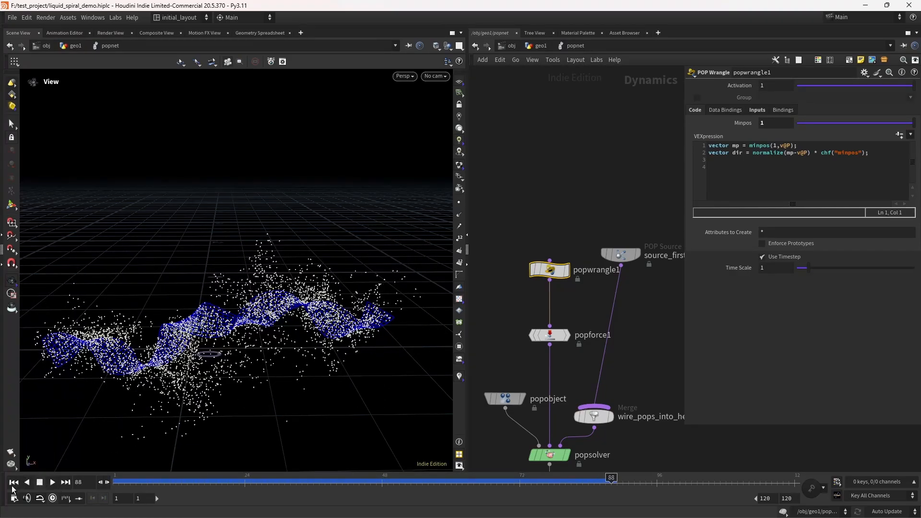
Step: Add the line v@force = dir; to the POP Wrangle code
drag(878, 155, 878, 160)
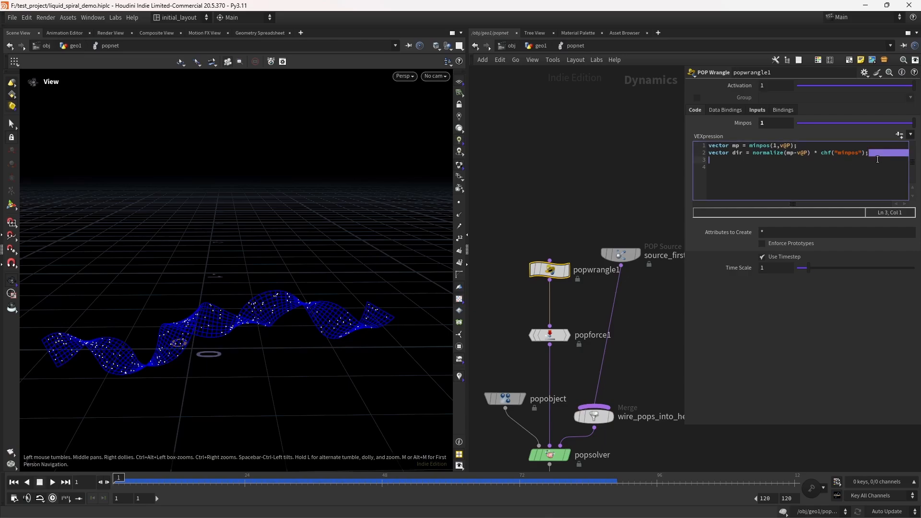
click(875, 173)
text(v@force )
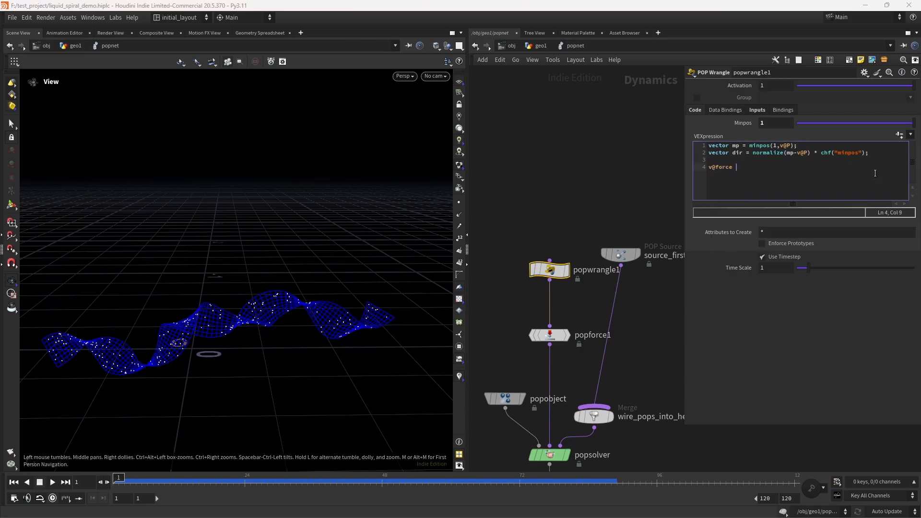
text(= dir;)
click(562, 174)
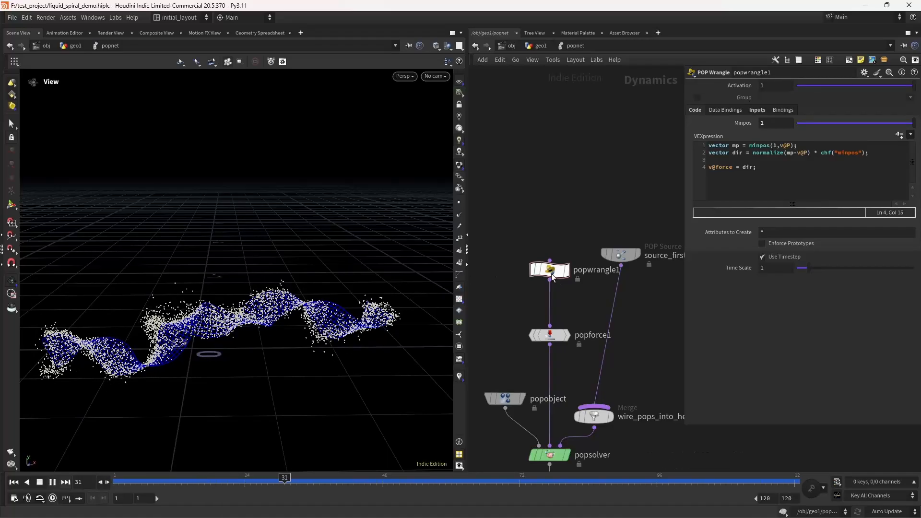
Step: Toggle the popwrangle1 bypass and play the simulation to compare particle motion with and without it
click(533, 269)
click(15, 483)
click(53, 482)
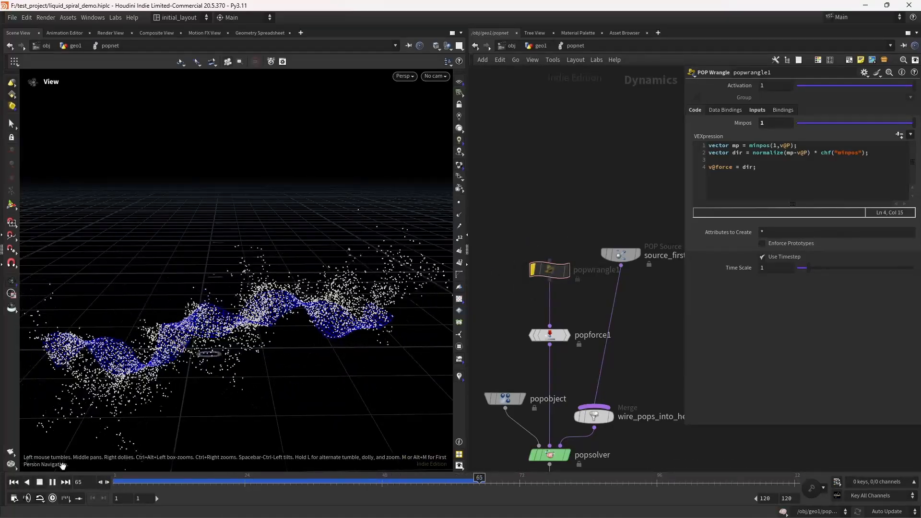
click(27, 482)
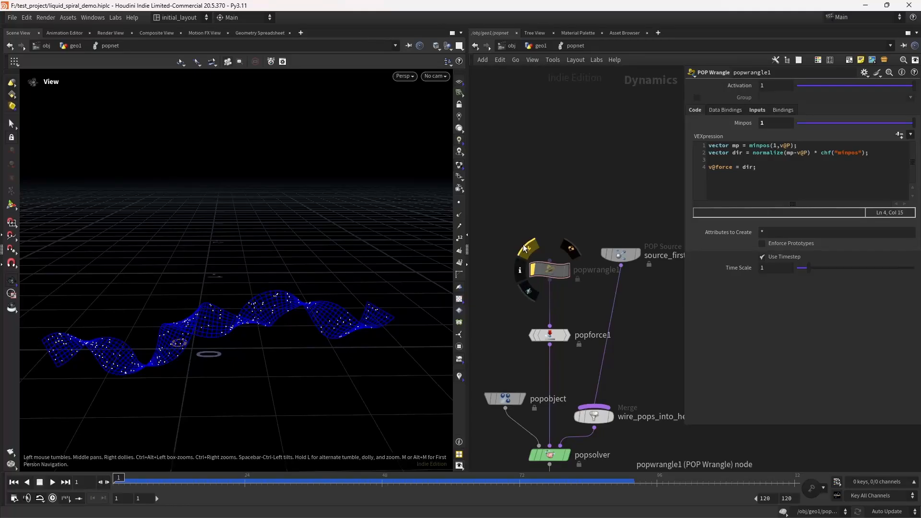
click(533, 270)
Step: Set Minpos to 5 and rewind the simulation to frame 1
drag(771, 124, 601, 143)
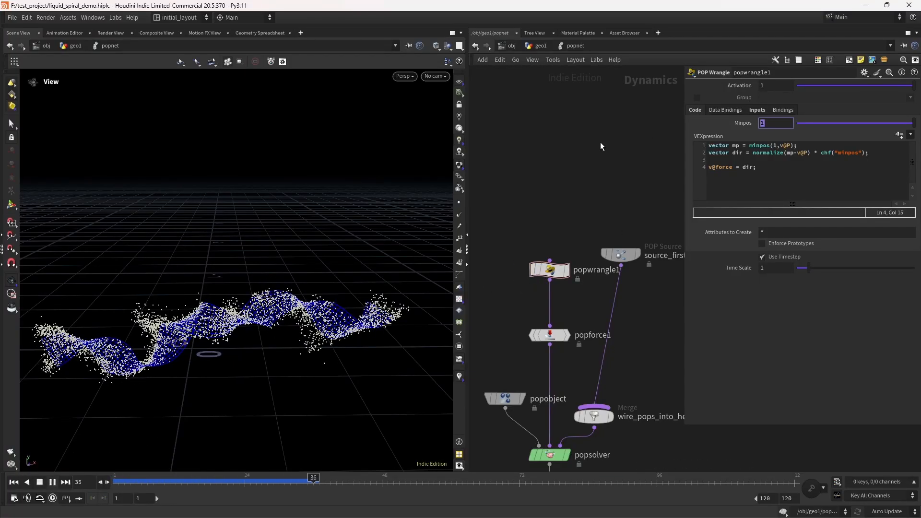
text(5)
key(Return)
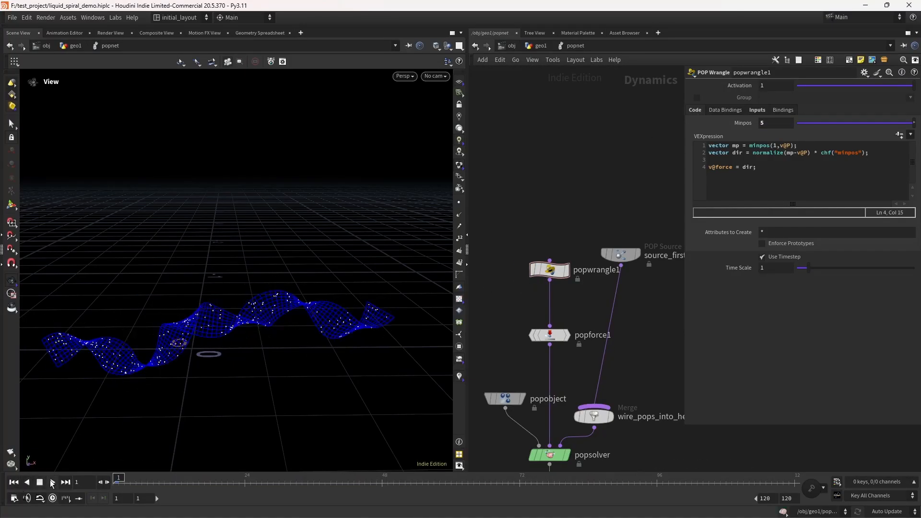
click(14, 484)
Step: Set Minpos to .349, play and stop the simulation, and save the scene
double_click(773, 123)
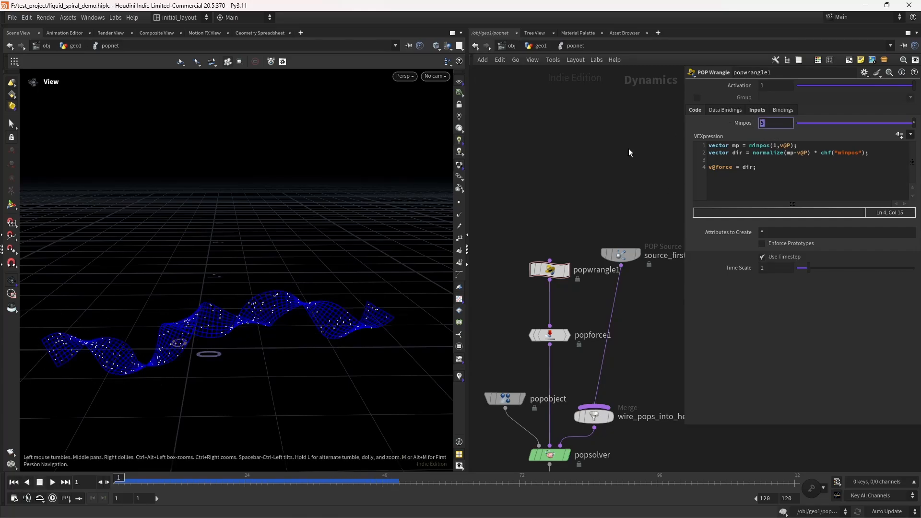
text(.349)
key(Return)
click(52, 483)
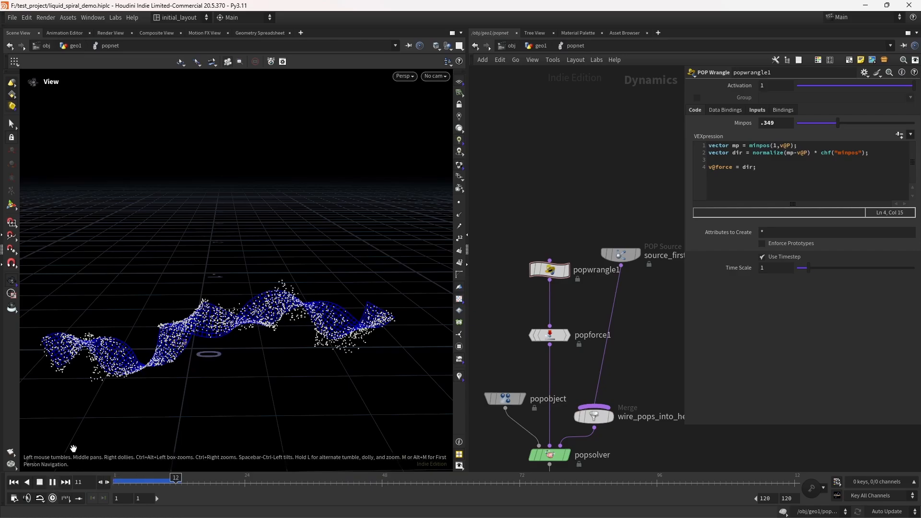
click(39, 483)
key(ctrl+s)
Step: Add vector tan_u = v@tan_u * chf("mult"); to the wrangle code and create its spare parameter
drag(207, 319, 147, 346)
scroll(243, 318, down, 2)
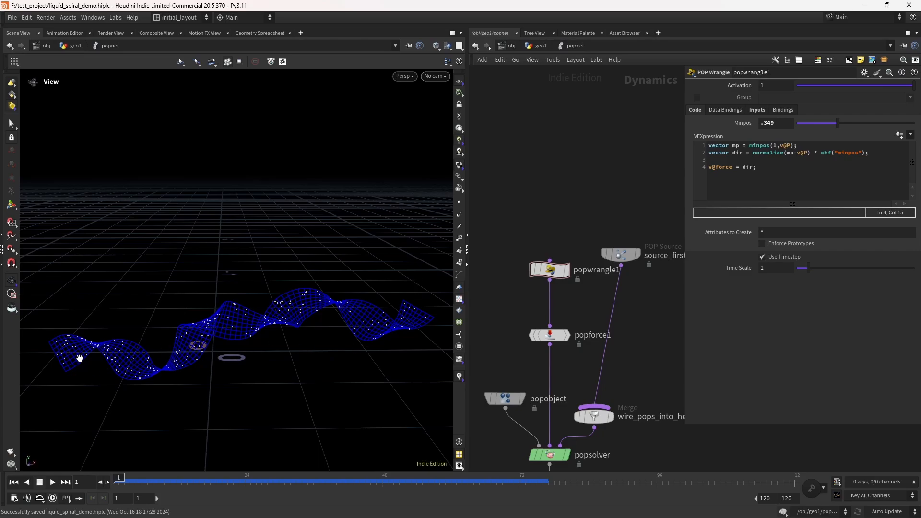
click(891, 155)
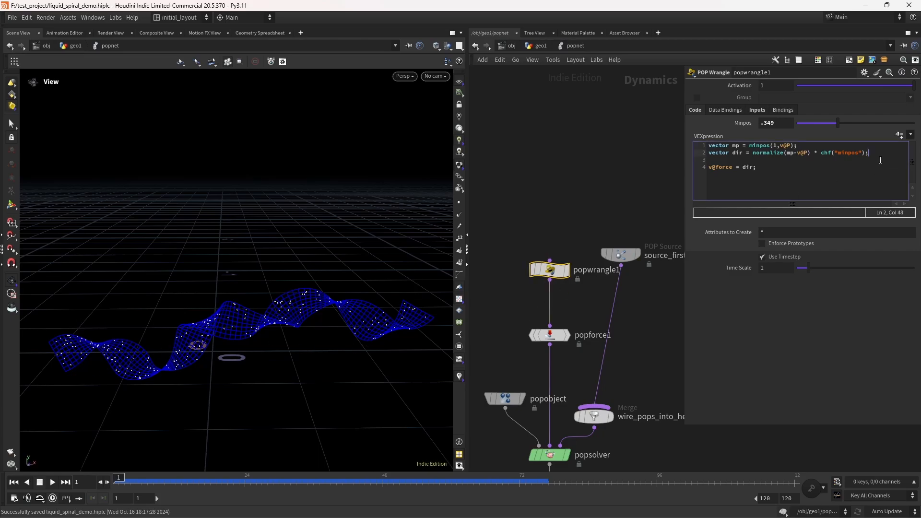
key(Return)
key(Return)
text(vector)
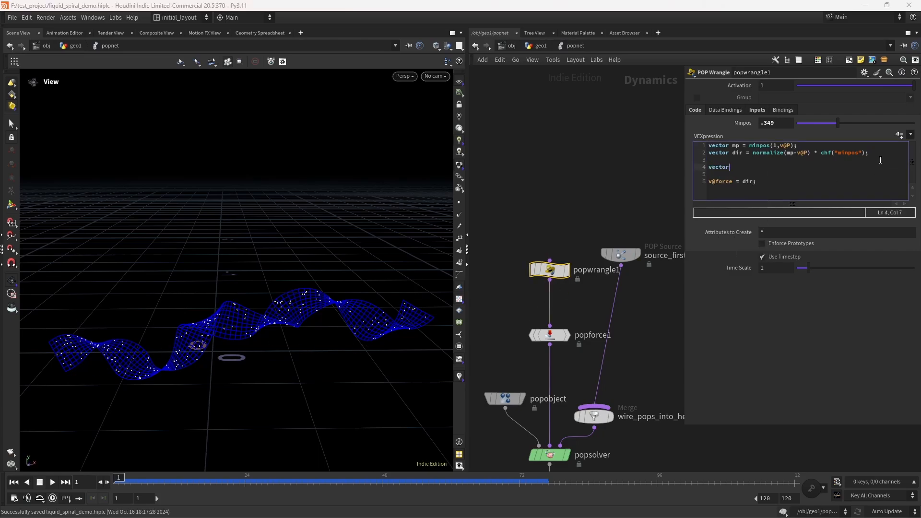
text( tan_u = v@ta)
key(Down)
key(BackSpace)
key(BackSpace)
key(BackSpace)
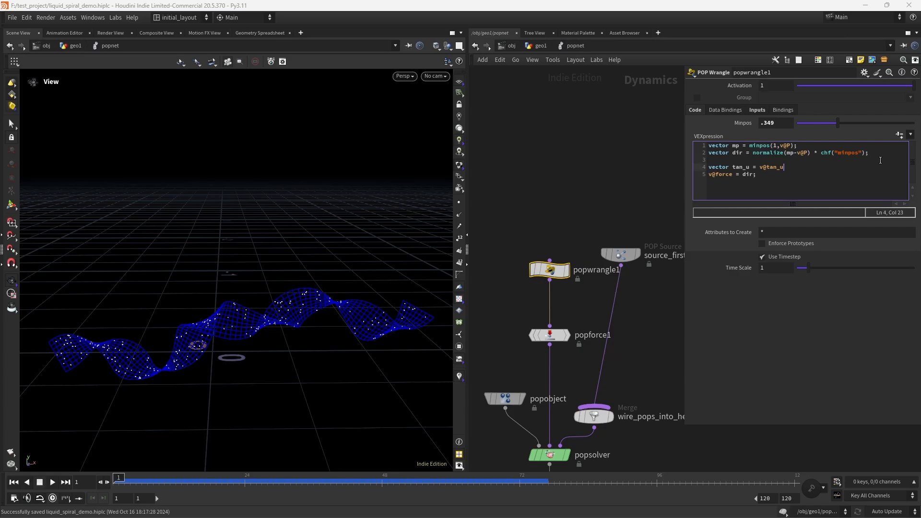
text(* chf("mult");)
click(900, 135)
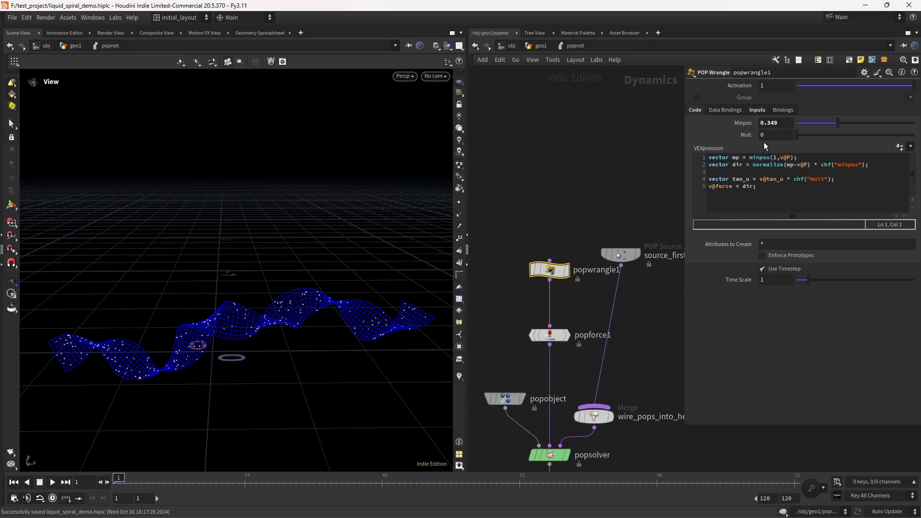
Step: Set the Mult parameter to .02
click(782, 138)
text(.02)
key(Return)
Step: Change the force line to v@force = dir + tan_u; and save the scene
click(839, 183)
key(Return)
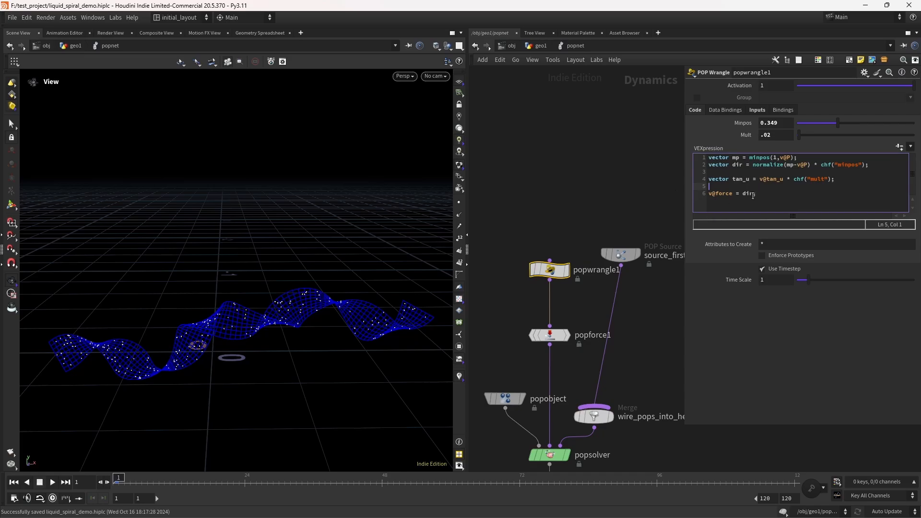
click(753, 195)
text(+ tan)
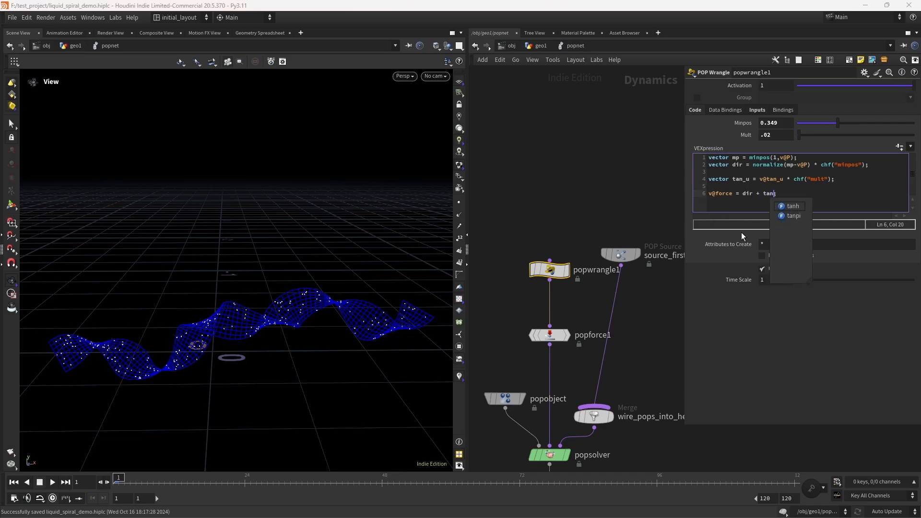
text(_U)
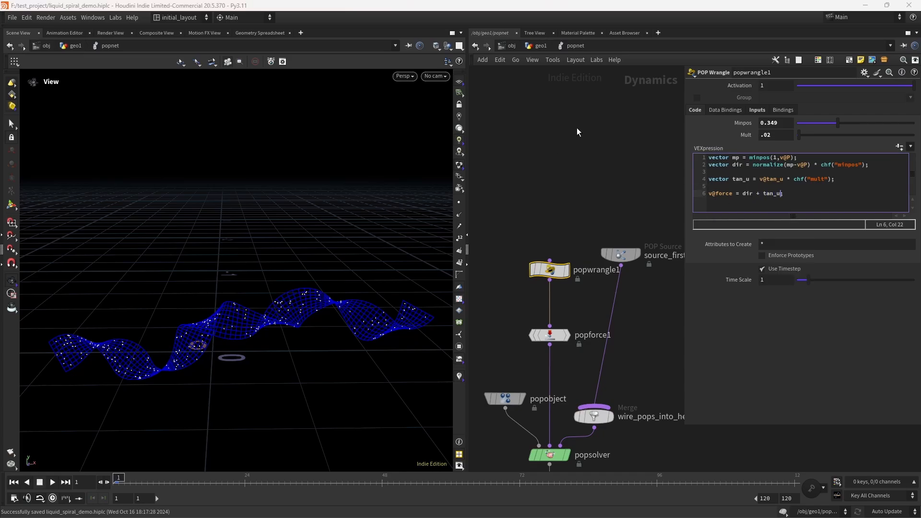
key(BackSpace)
text(u;)
key(ctrl+s)
Step: Bypass the popforce1 node and replay the simulation from frame 1 to compare
click(53, 482)
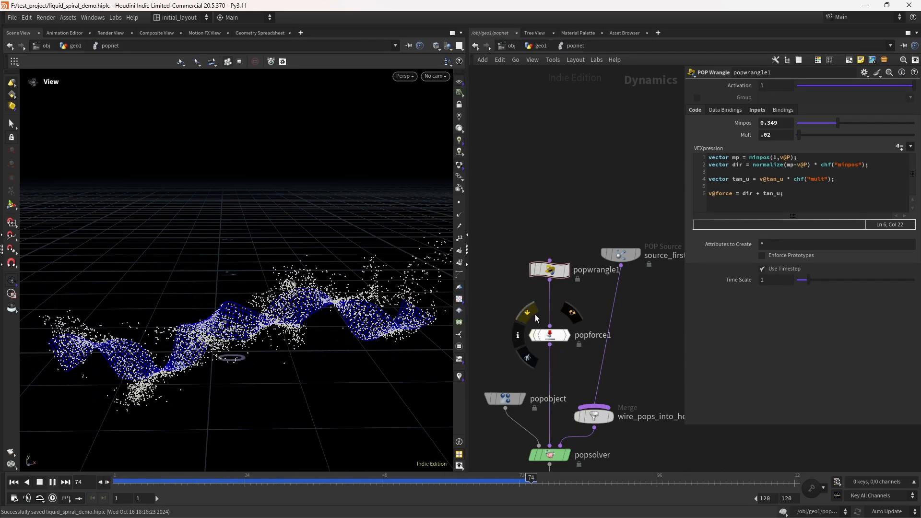
click(529, 320)
click(13, 482)
click(52, 483)
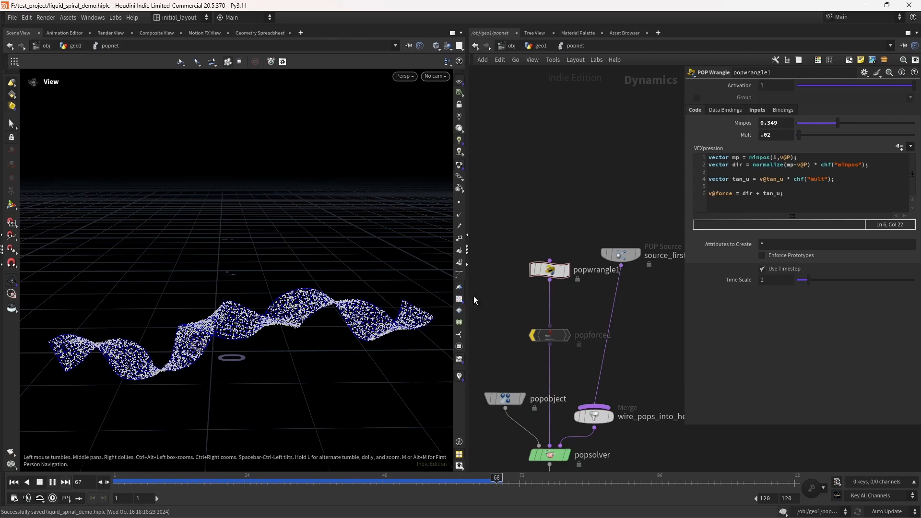
drag(799, 134, 837, 135)
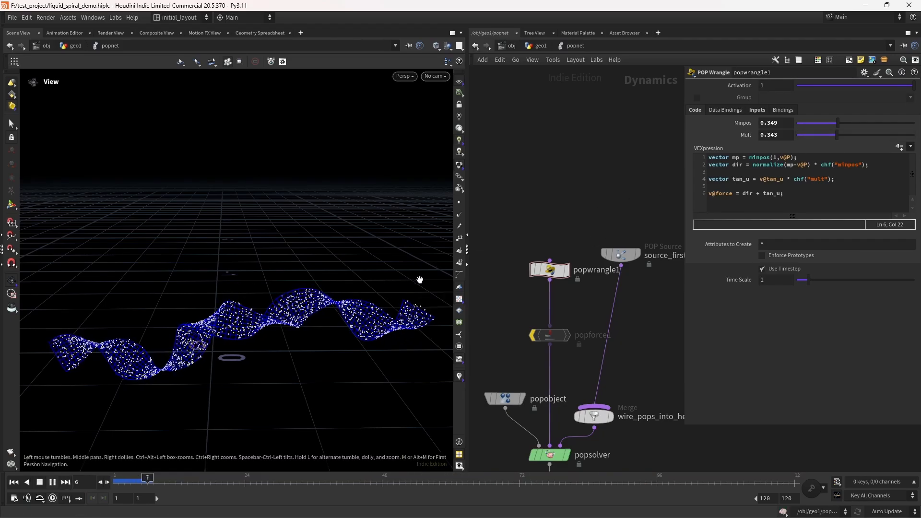
click(40, 482)
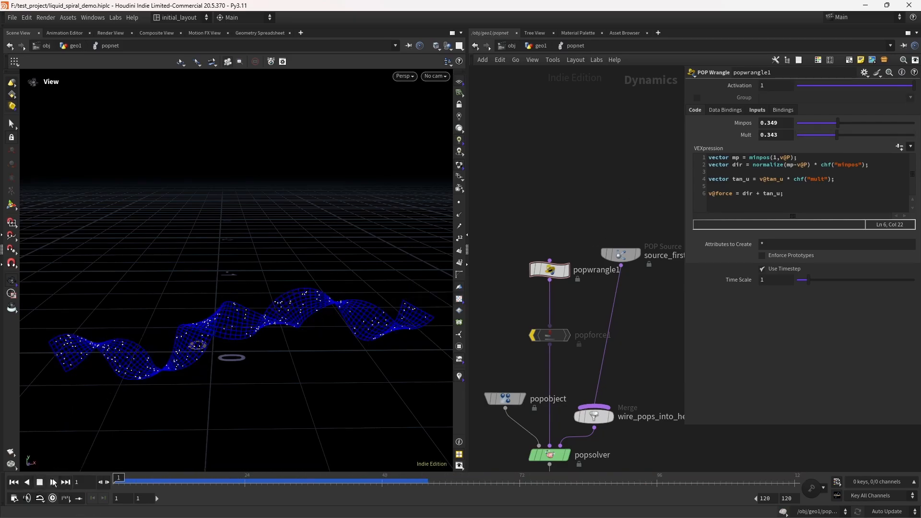
double_click(769, 135)
key(ctrl+z)
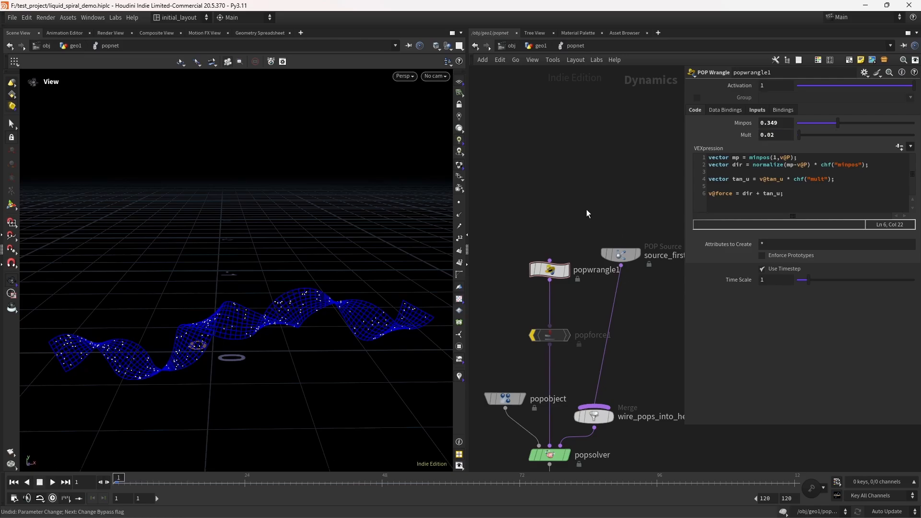
Step: Preview the simulation once more and re-enable the popforce1 node
click(52, 482)
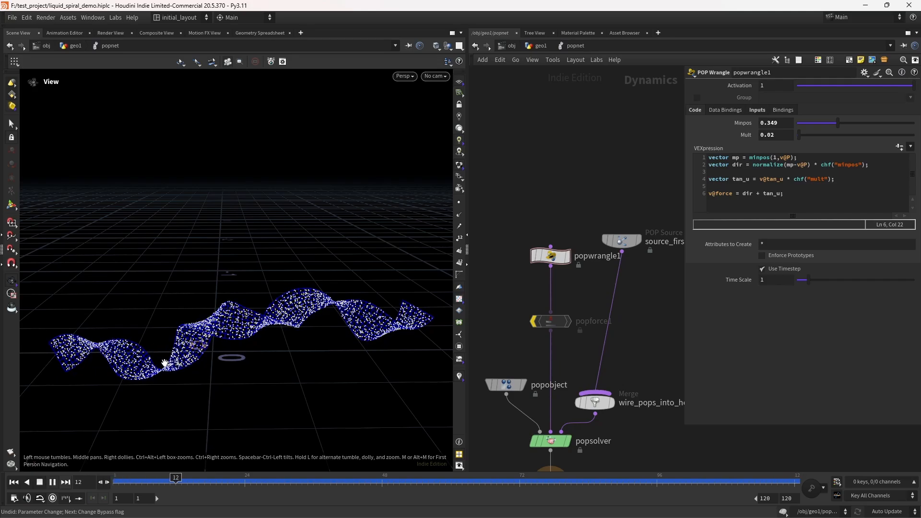
click(40, 483)
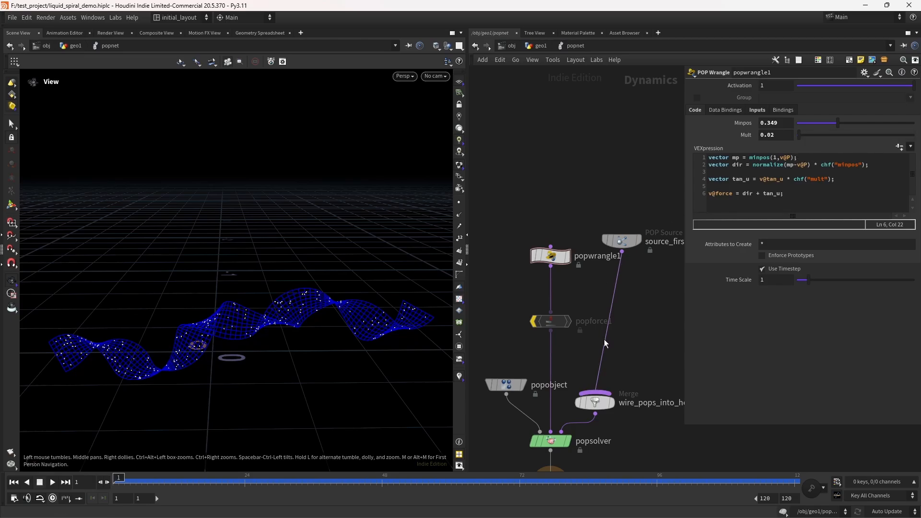
middle_drag(605, 340, 589, 312)
mouse_move(531, 289)
click(513, 272)
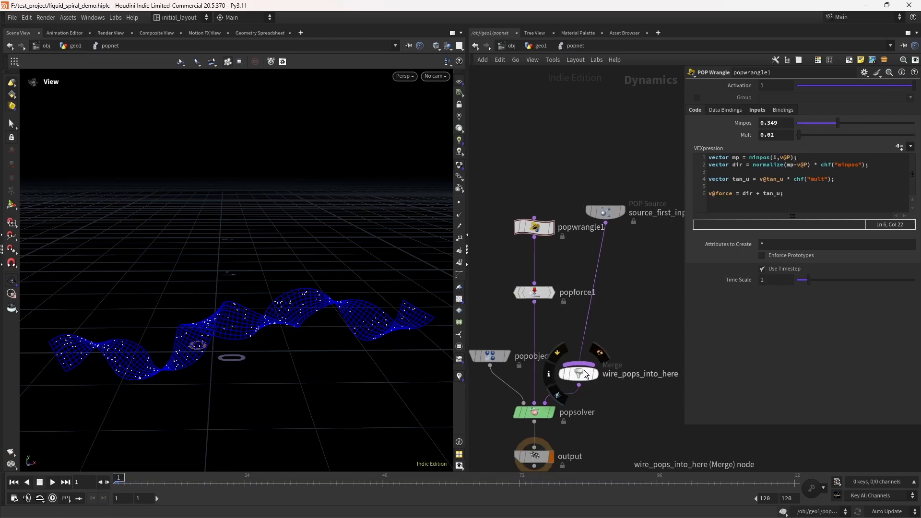
Step: Move the Merge node aside, preview the simulation from frame 1, and save the scene
drag(585, 374, 612, 375)
click(52, 482)
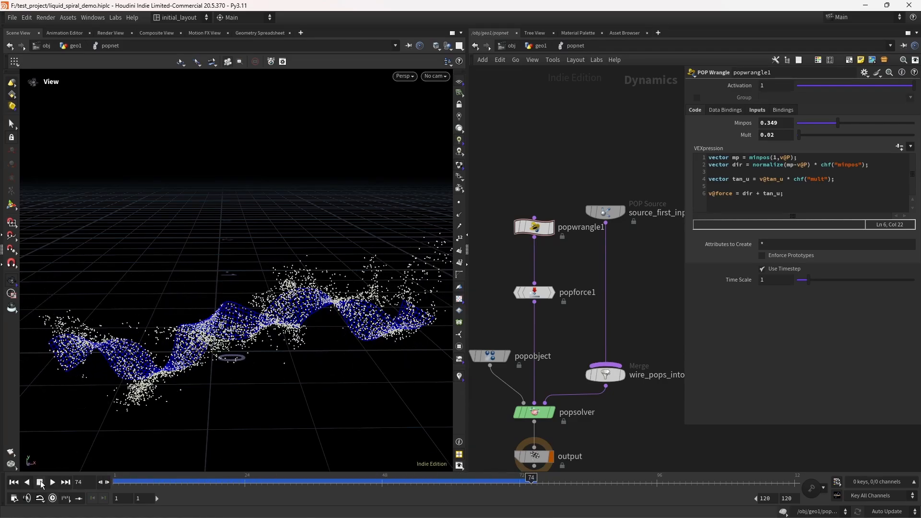
click(14, 482)
key(ctrl+s)
Step: Insert a POP Fluid node on the wire between the POP Source and the Merge node
drag(269, 329, 243, 293)
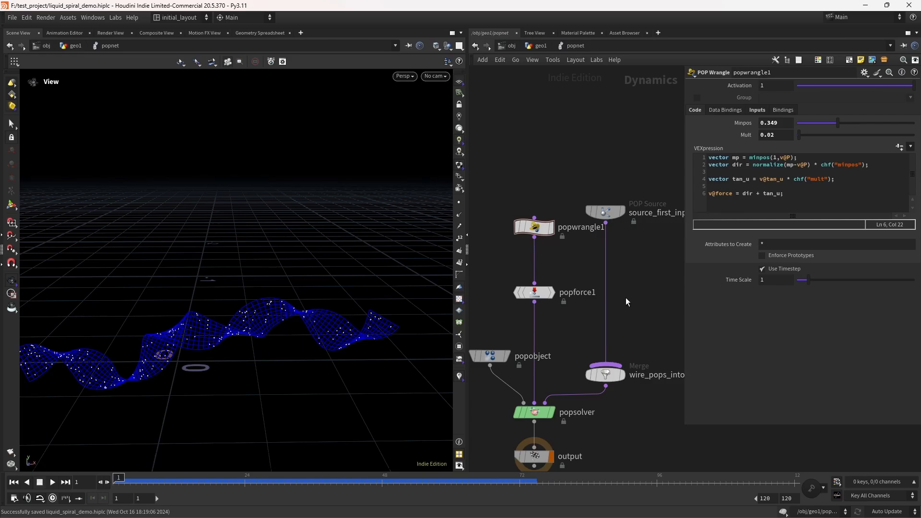
key(Tab)
text(popflu)
key(Return)
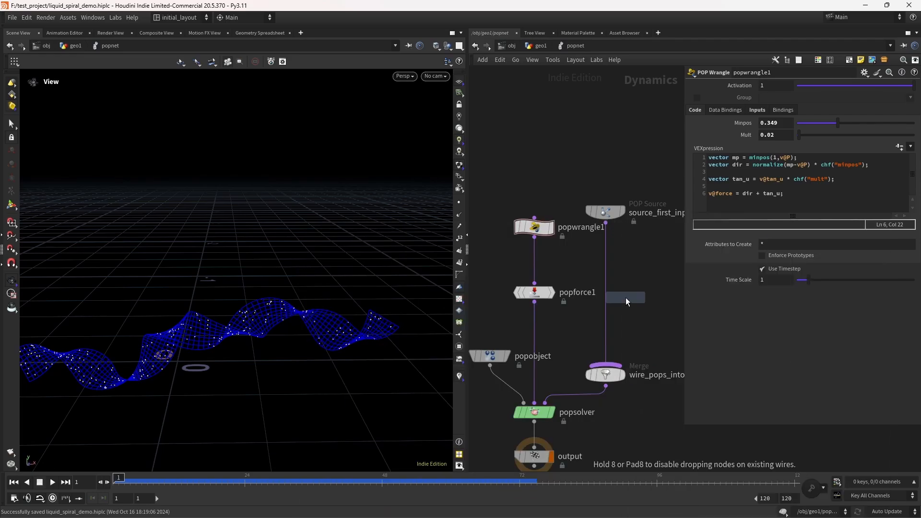
click(626, 297)
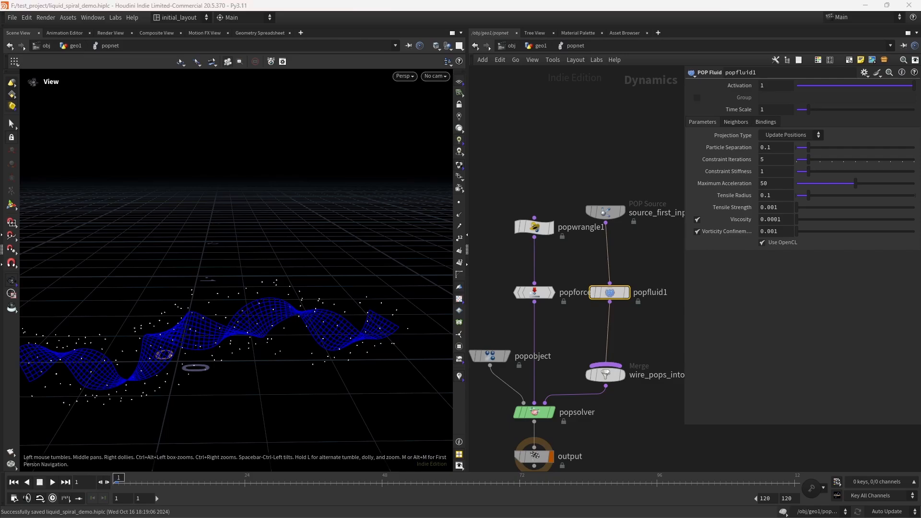
Step: Set the POP Fluid Particle Separation to 0.01 and preview the simulation from frame 1
double_click(768, 148)
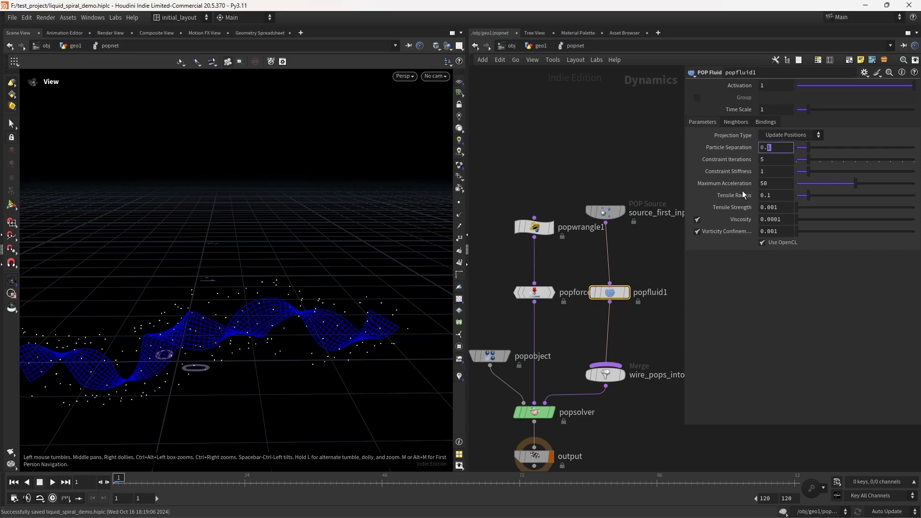
text(01)
key(Return)
key(Up)
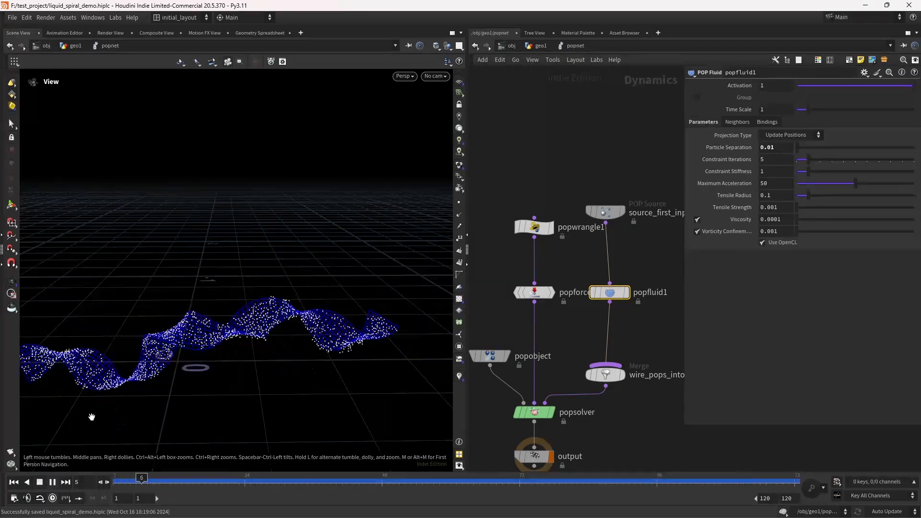
click(38, 484)
click(14, 482)
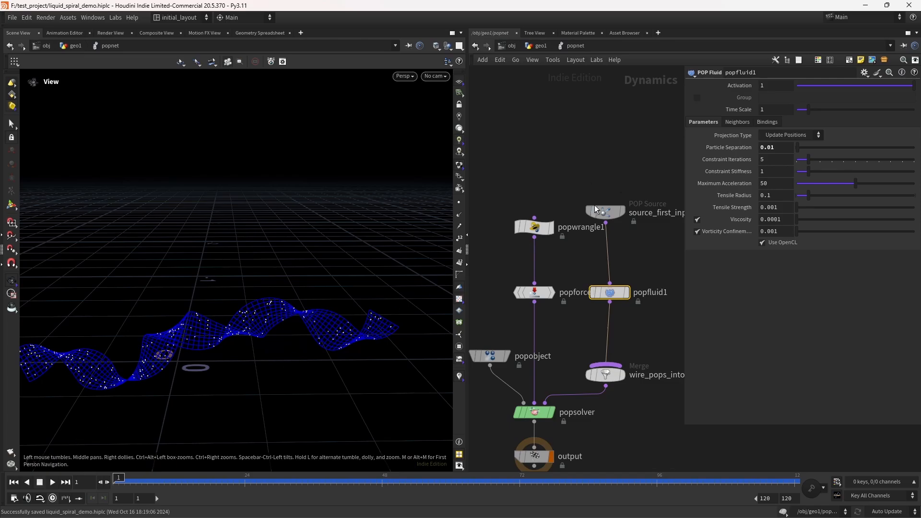
Step: Set Constraint Iterations to 10 and Constraint Stiffness to 20
drag(771, 159, 655, 167)
text(10)
key(Tab)
text(20)
key(Tab)
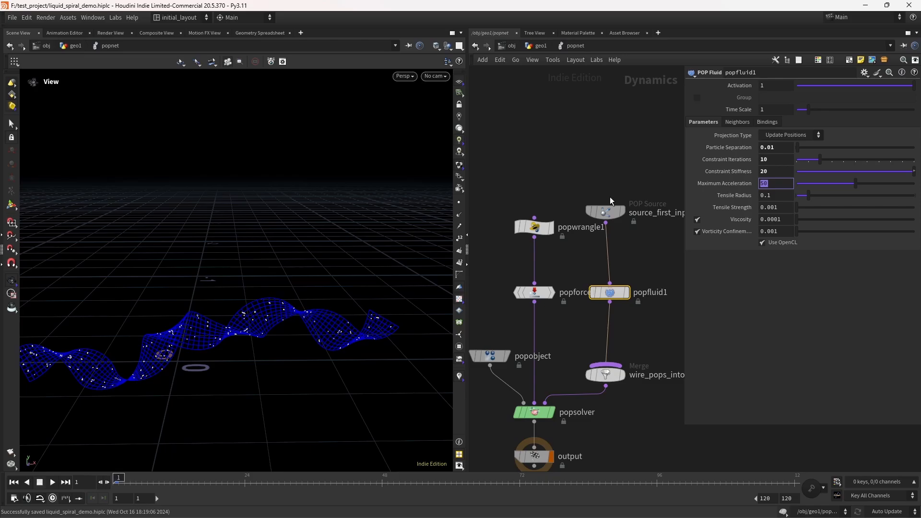
Step: Set Tensile Radius to 0.01 and Viscosity to .2
click(768, 196)
text(0)
key(Return)
drag(789, 219, 672, 220)
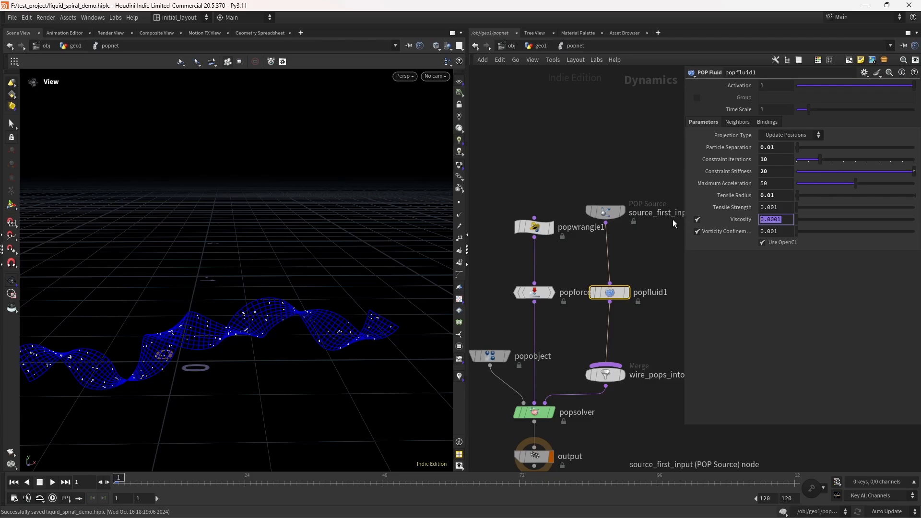
text(.2)
key(Return)
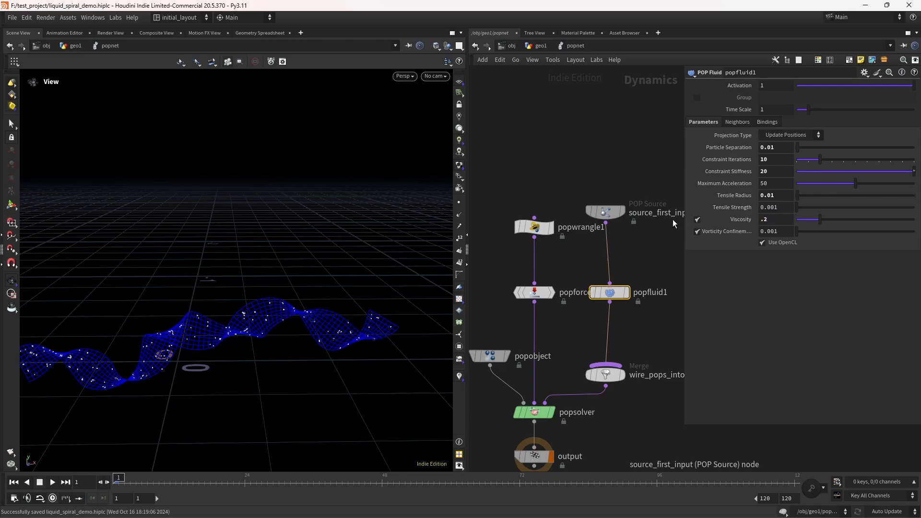
Step: Play the fluid simulation and orbit the viewport to inspect how the particles flow along the ribbon
click(51, 483)
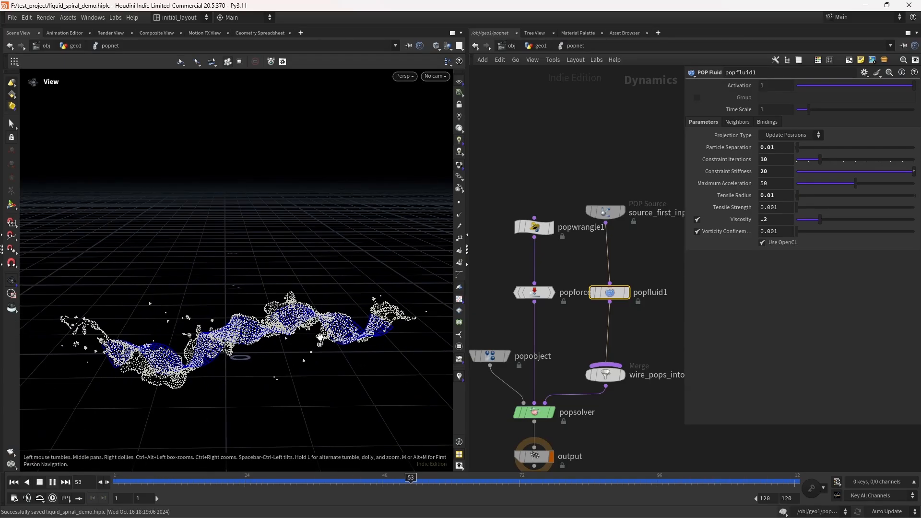
drag(320, 338, 121, 375)
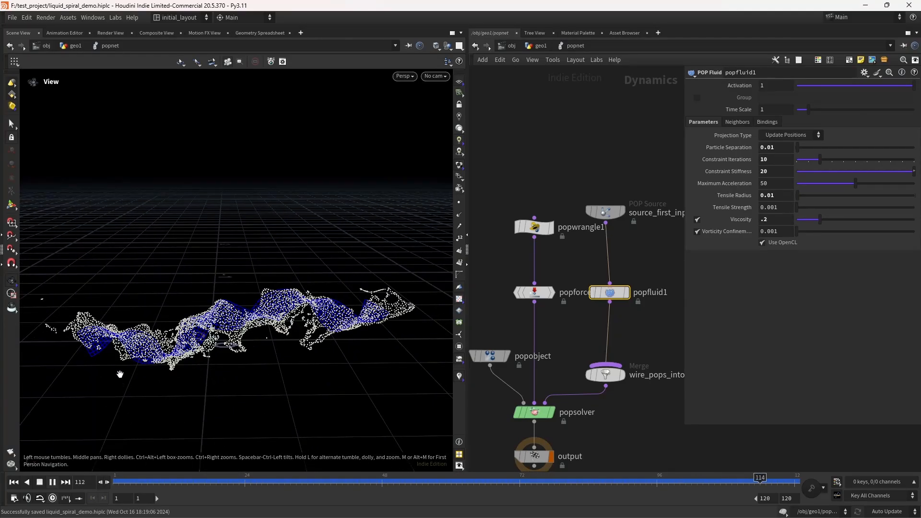
click(40, 483)
drag(238, 319, 248, 300)
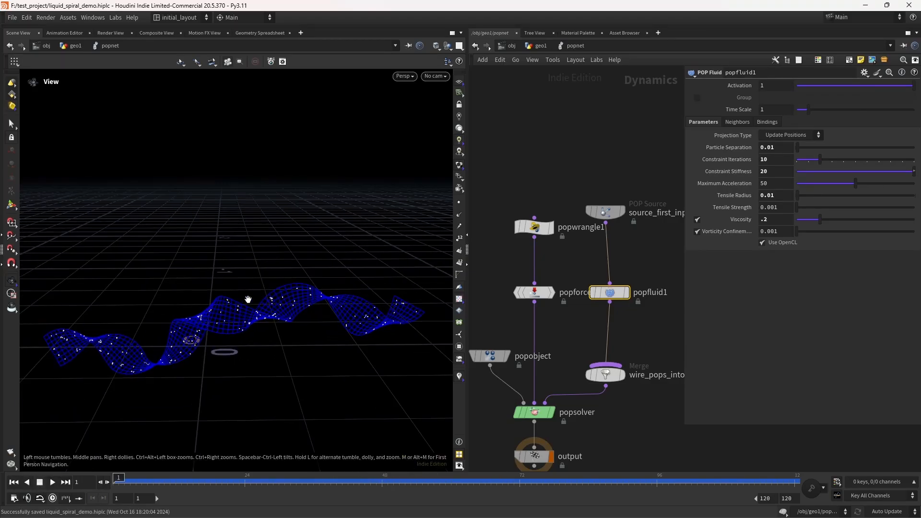
drag(605, 212, 609, 242)
Step: Return to the geo1 network, scrub the timeline to frame 34, and save the scene file
click(541, 45)
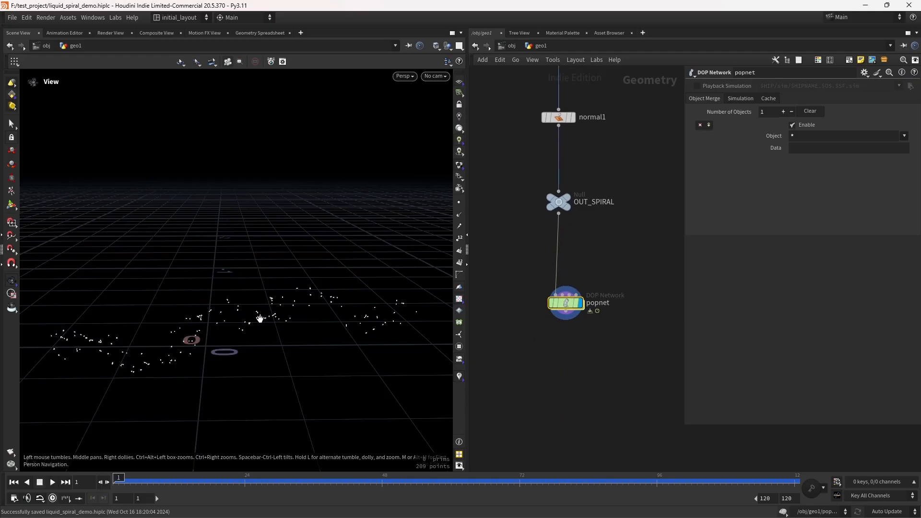
drag(129, 485, 311, 455)
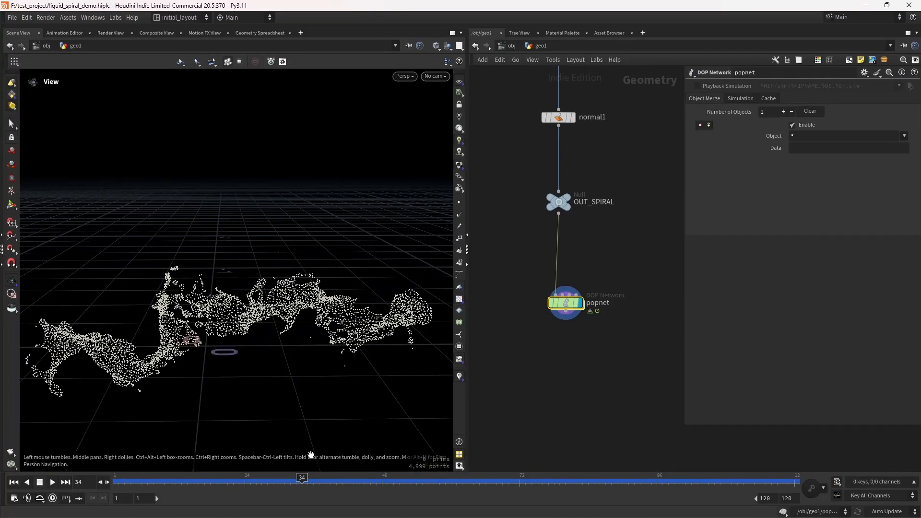
key(ctrl+s)
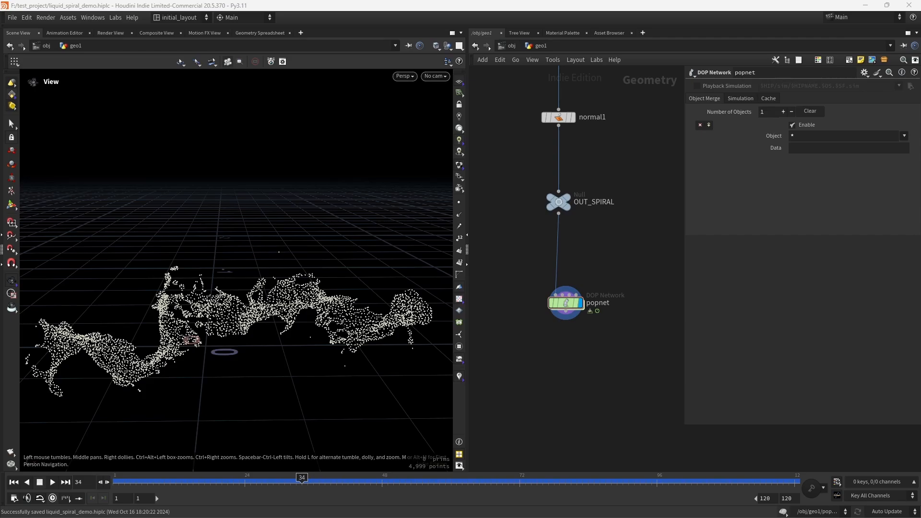
Step: Add a Time Shift node below the popnet DOP Network and connect the network's output into it
scroll(570, 355, up, 3)
key(Tab)
text(t)
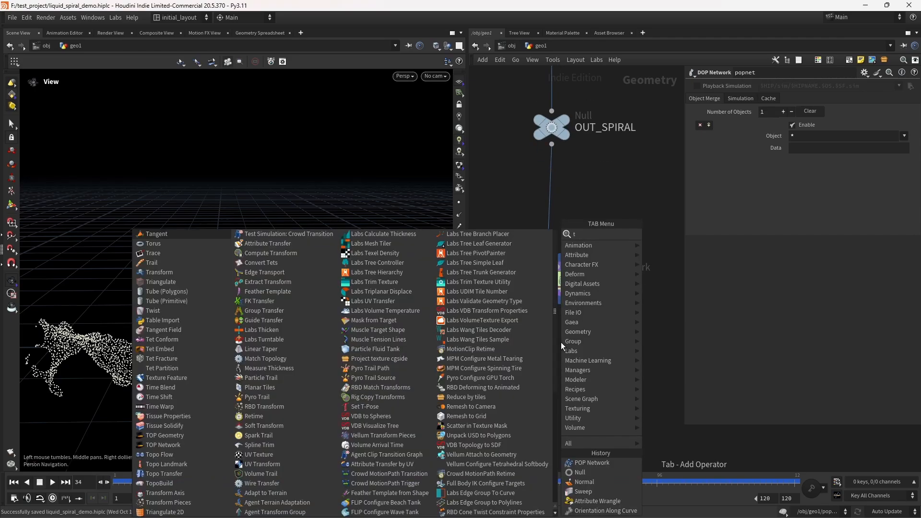
text(imesh)
key(Return)
click(562, 342)
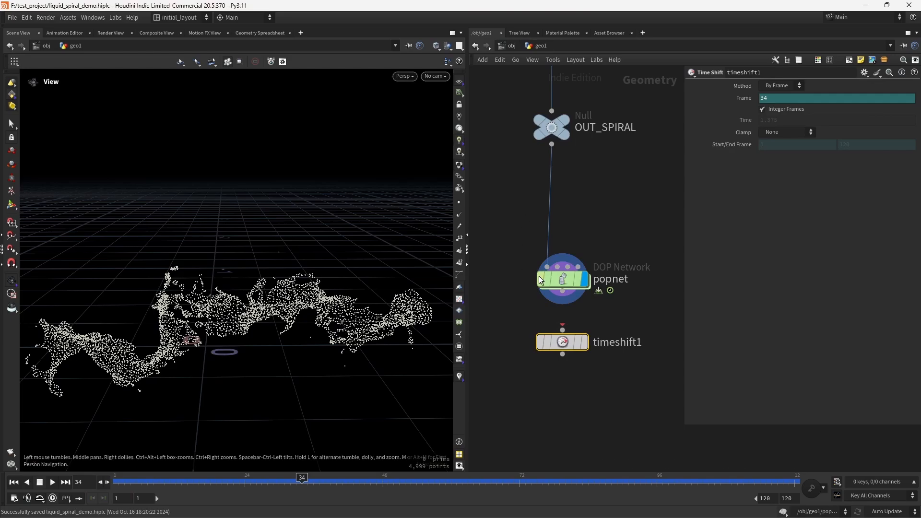
drag(565, 294, 583, 332)
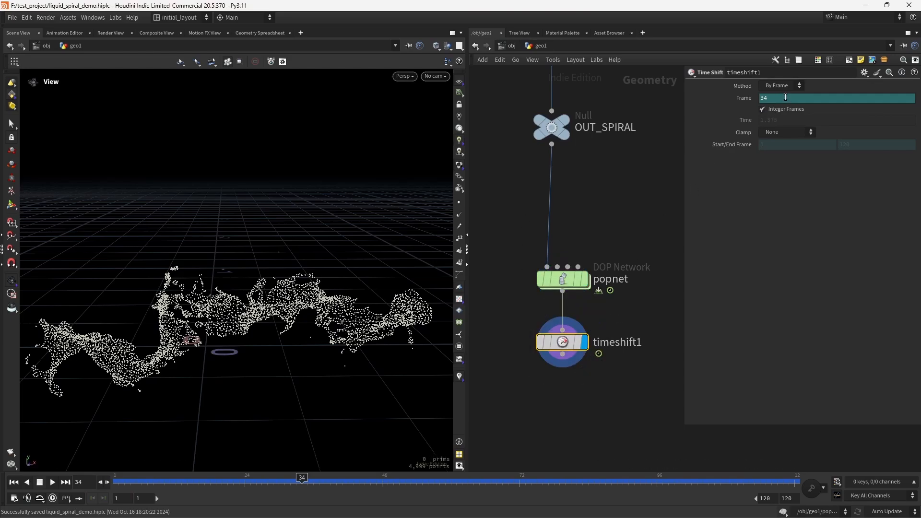
Step: Set the Time Shift node's Frame to 53 to freeze the simulation at that frame
ctrl+shift+click(777, 100)
click(786, 99)
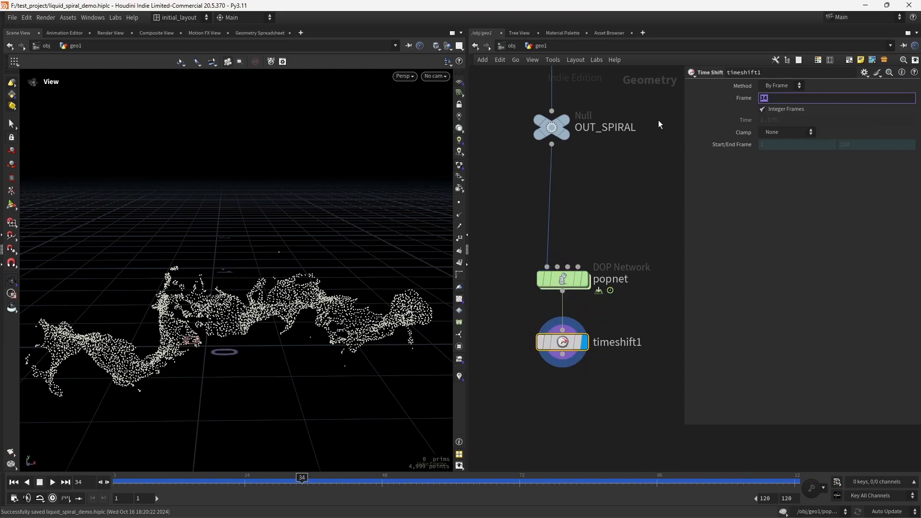
text(53)
key(Return)
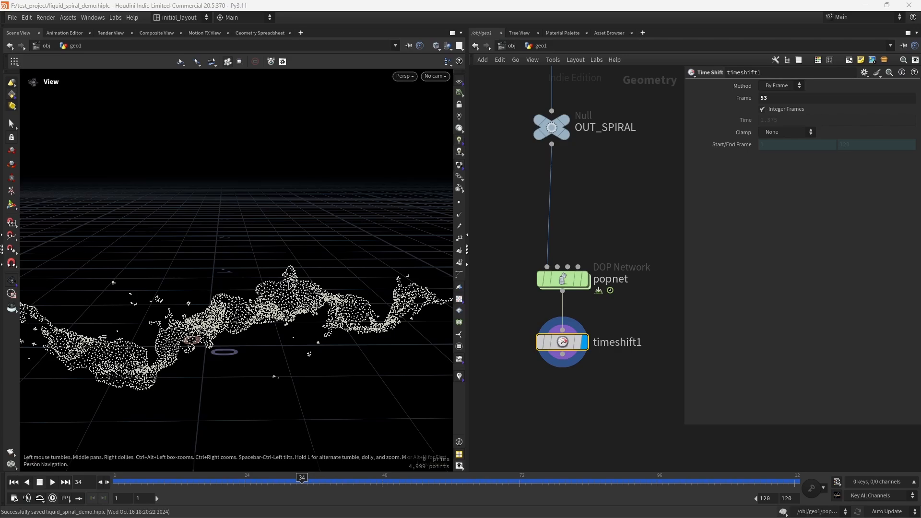
Step: Orbit the view and display the OUT_SPIRAL null to show the ribbon surface
drag(239, 272, 253, 314)
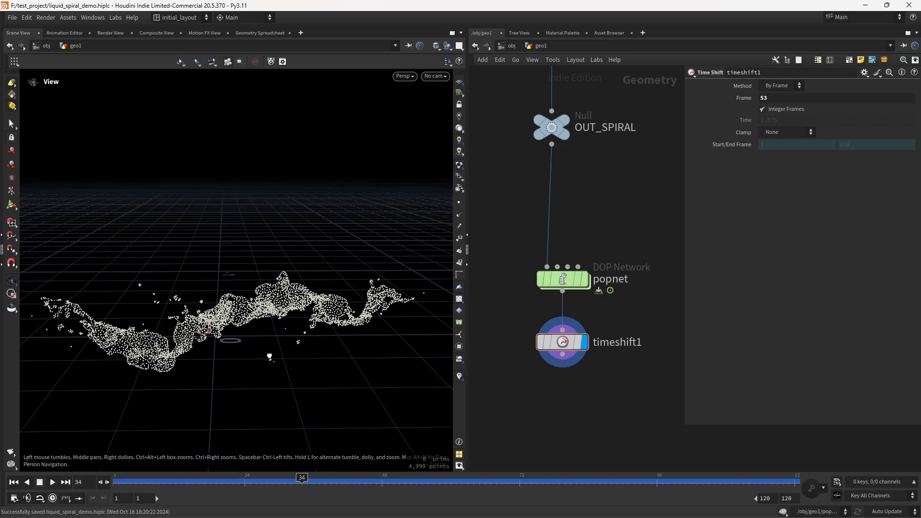
drag(269, 355, 270, 353)
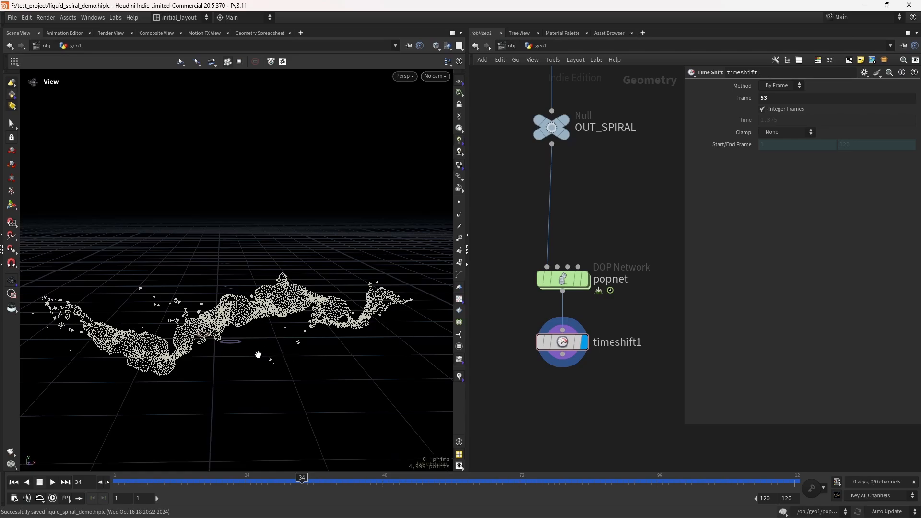
middle_drag(634, 169, 616, 292)
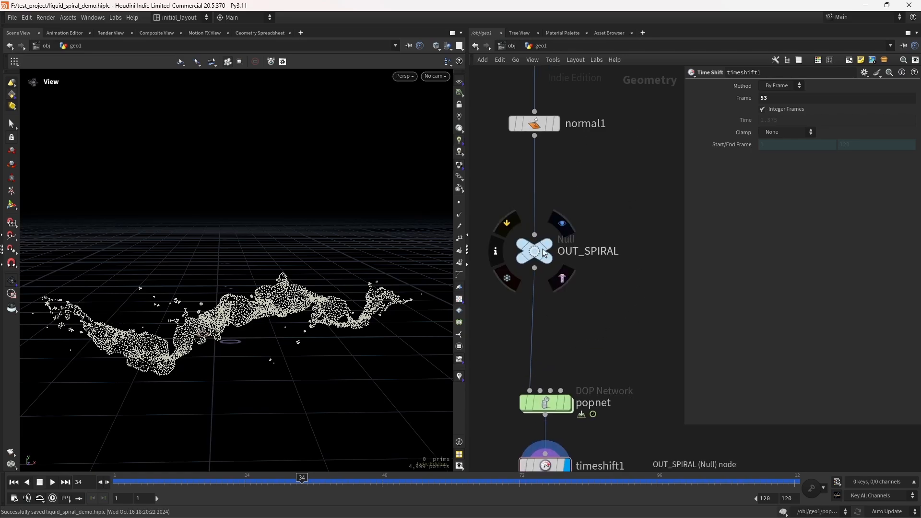
click(563, 222)
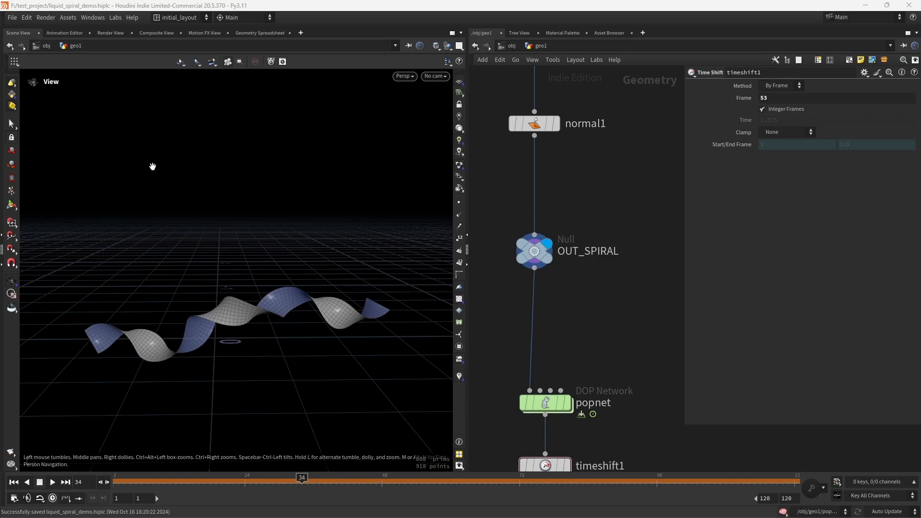
Step: On the sweep1 node, enable Apply Scale Along Curve and paste about 0.33 as the second scale ramp point's value
scroll(574, 182, up, 5)
click(539, 209)
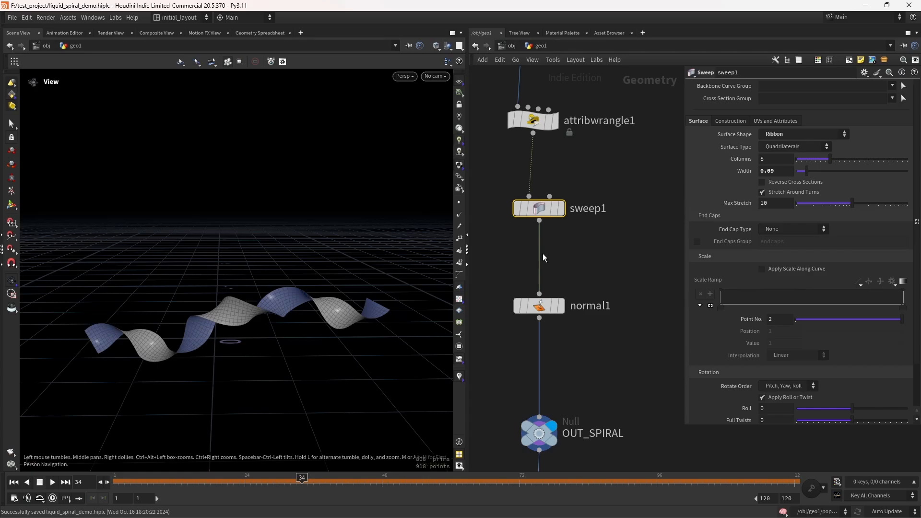
scroll(544, 256, up, 5)
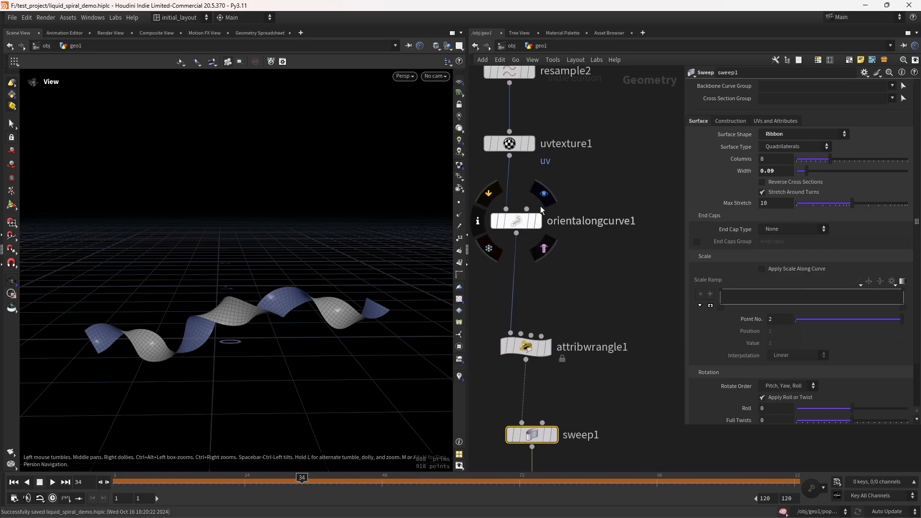
click(542, 202)
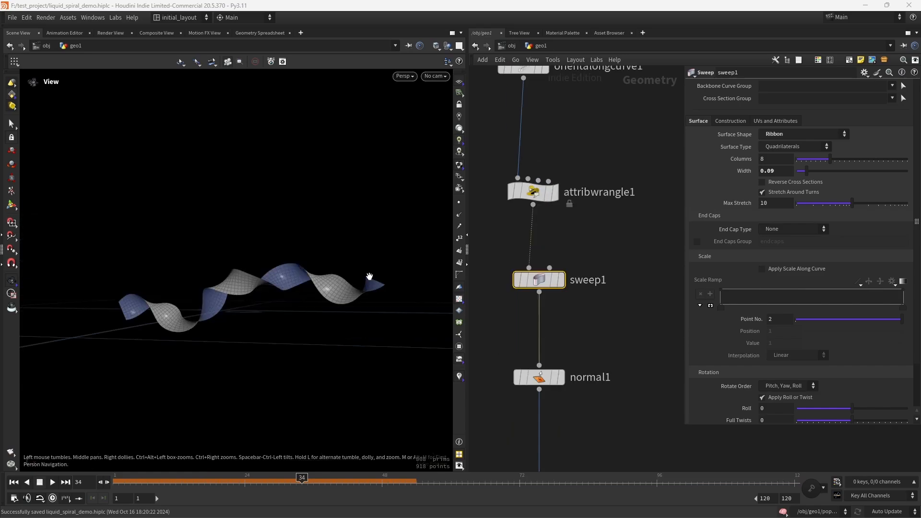
drag(491, 243, 609, 301)
click(794, 270)
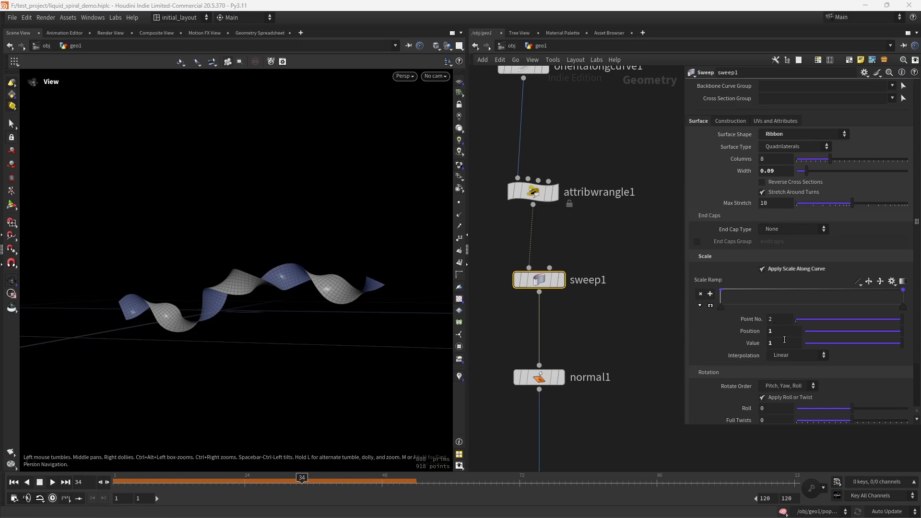
drag(784, 342, 715, 343)
text(0.333333)
key(Return)
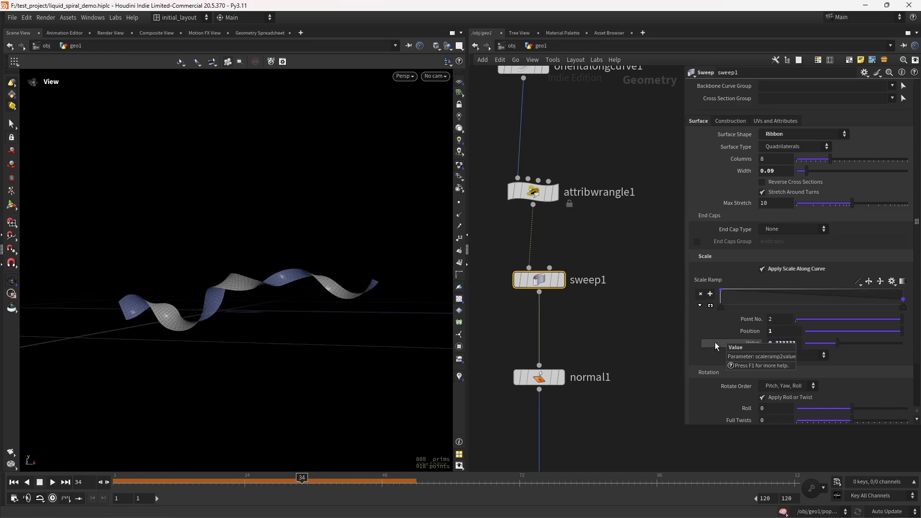
Step: Set the display back to the timeshift1 node below the popnet DOP Network
mouse_move(612, 341)
middle_down()
mouse_move(635, 241)
mouse_move(639, 149)
middle_up()
mouse_move(645, 336)
middle_down()
mouse_move(627, 276)
mouse_move(632, 167)
middle_up()
click(581, 296)
click(573, 296)
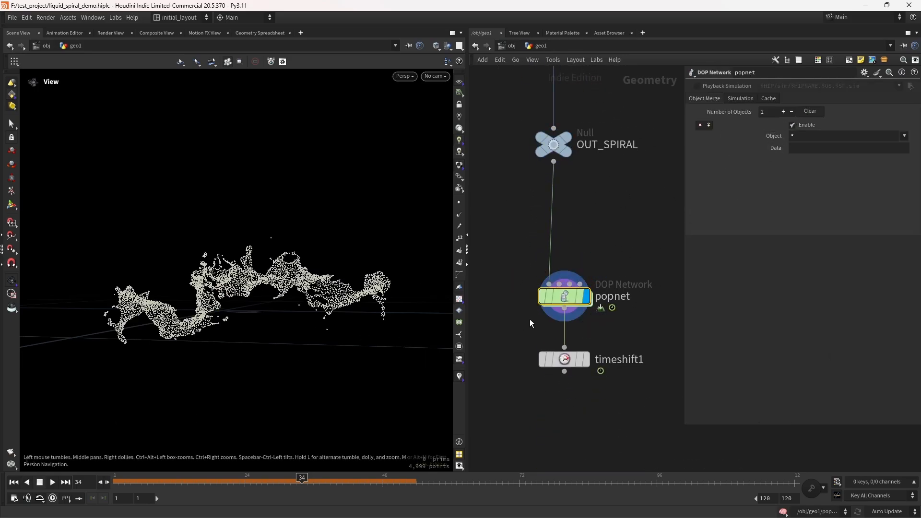
click(585, 360)
Step: Inspect the popnet DOP Network's Simulation and Cache settings
mouse_move(567, 295)
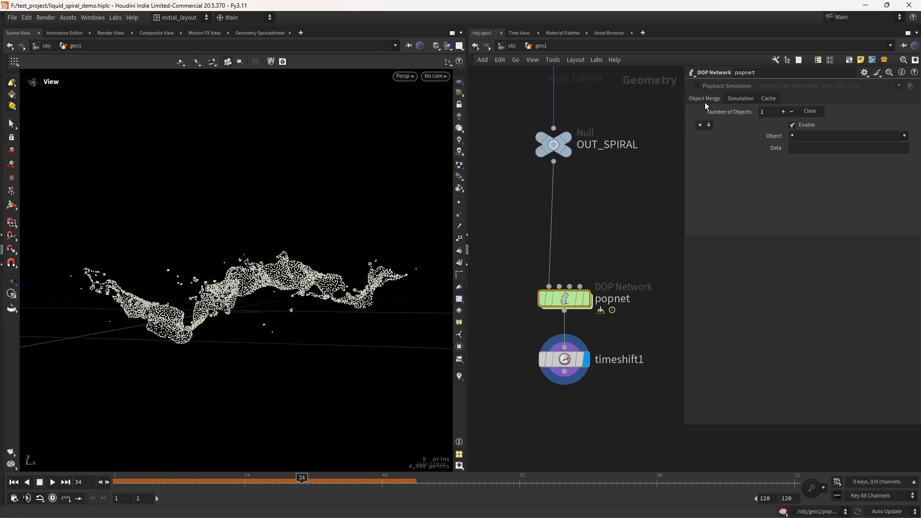
click(741, 99)
click(768, 99)
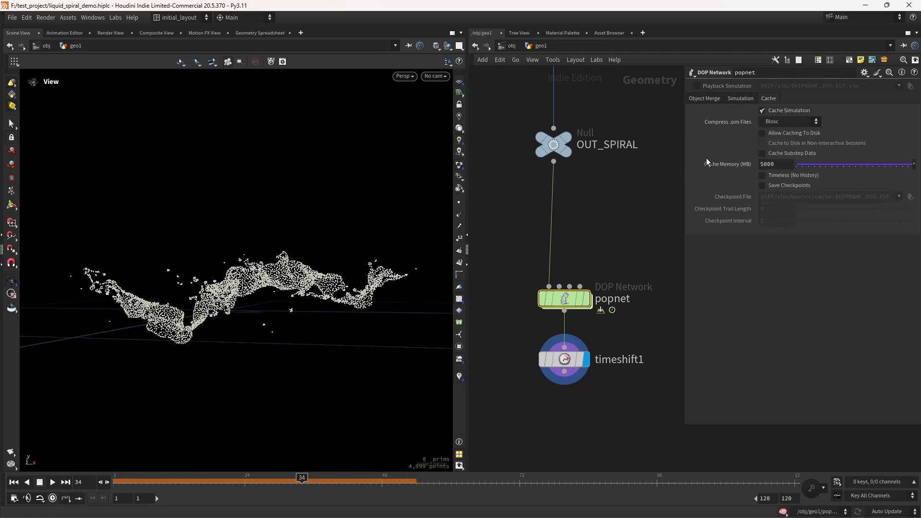
Step: Replay the simulation from frame 1 and select the timeshift1 node
click(13, 484)
click(51, 482)
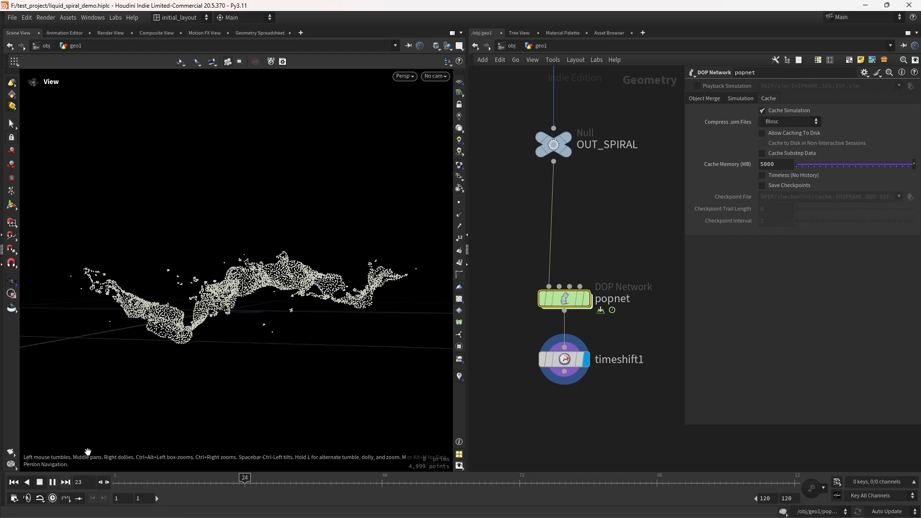
click(13, 482)
mouse_move(589, 278)
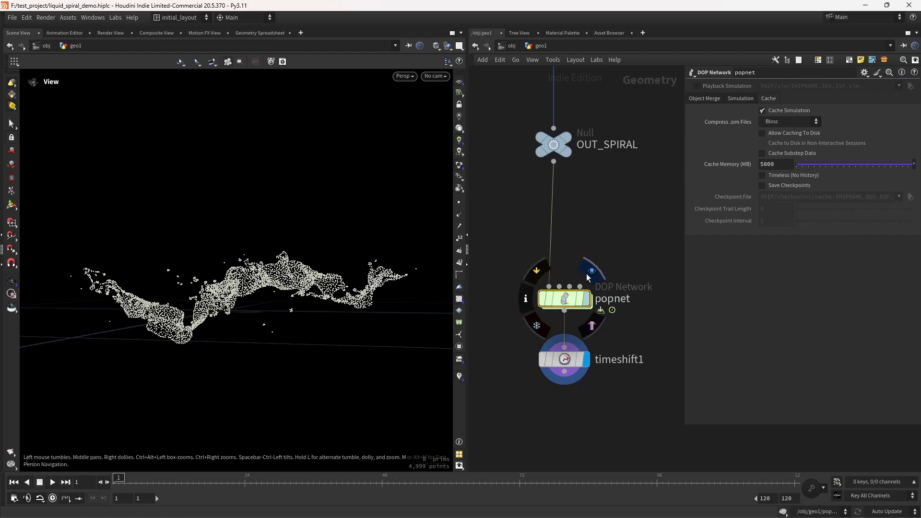
click(52, 482)
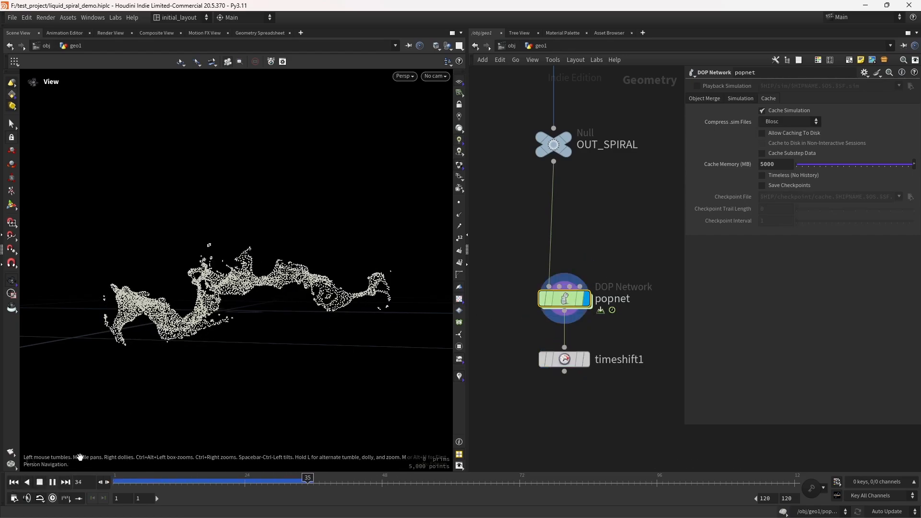
click(41, 483)
click(598, 335)
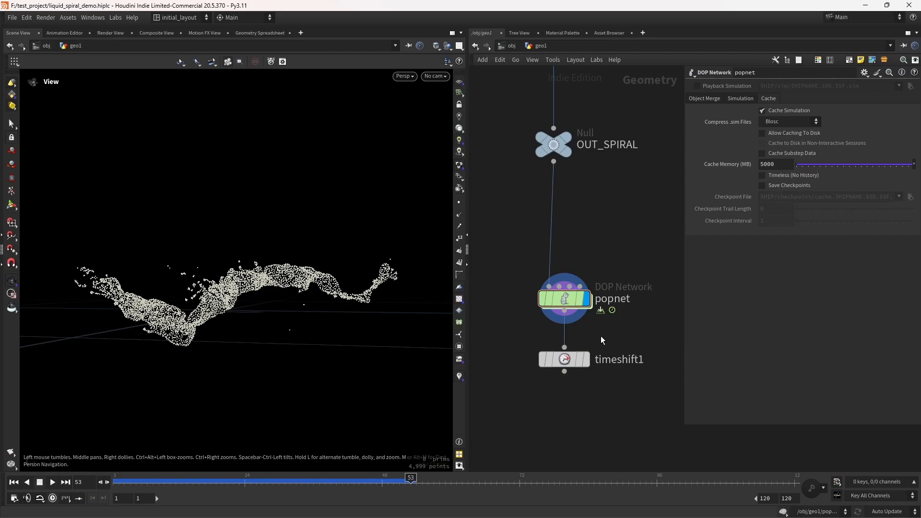
click(569, 360)
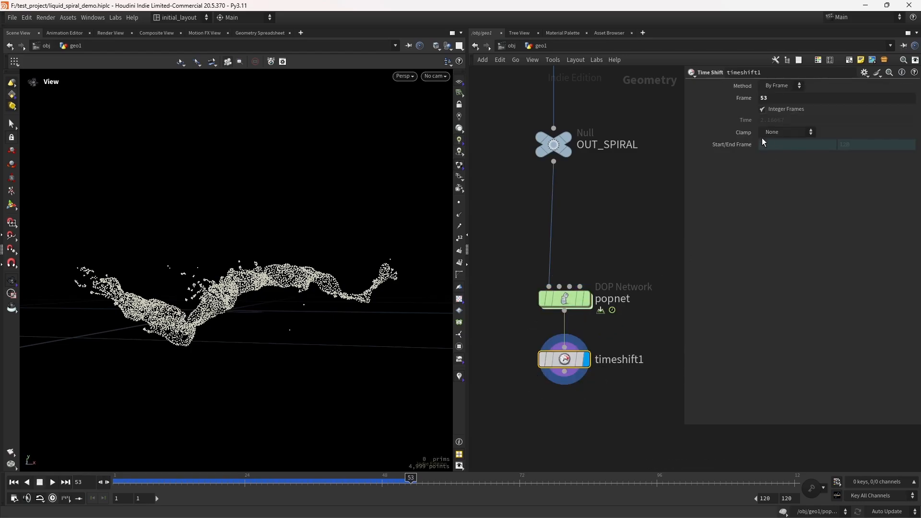
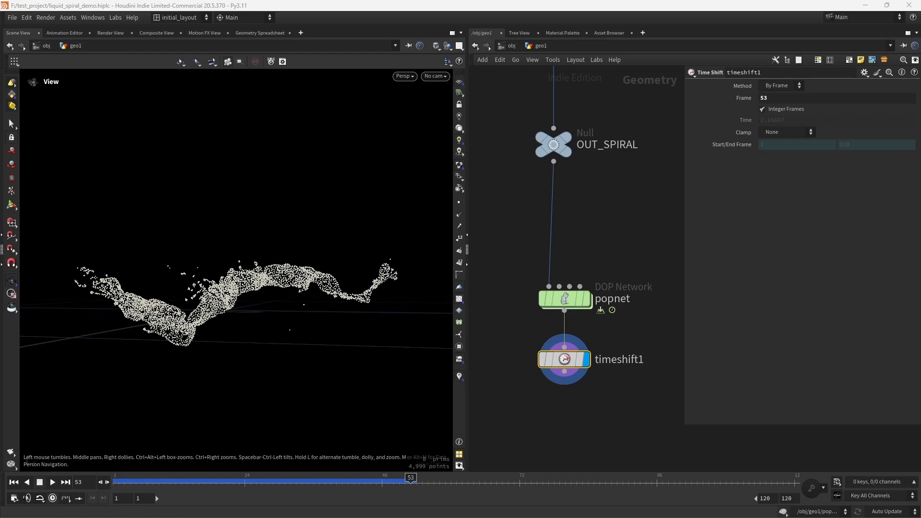
Step: Review the POP source, fluid, force and wrangle node settings inside the popnet network, then return to geo1
double_click(557, 295)
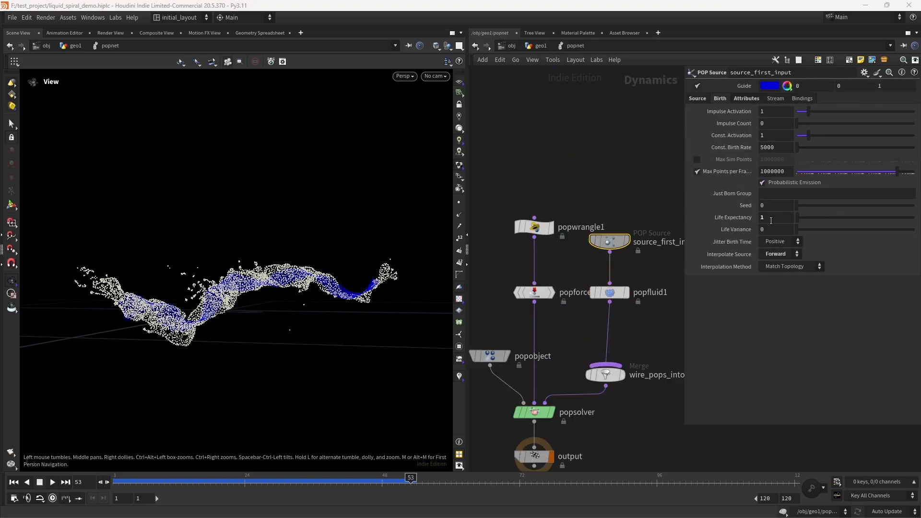
click(609, 293)
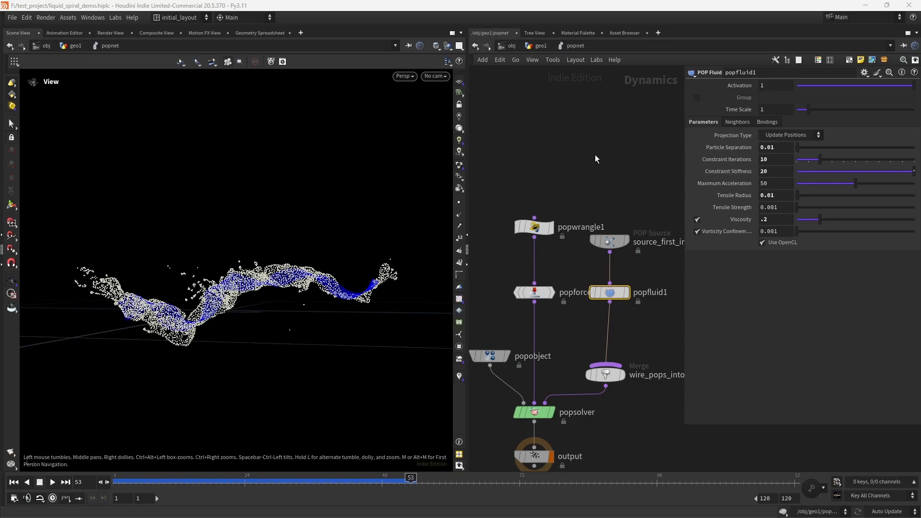
click(534, 292)
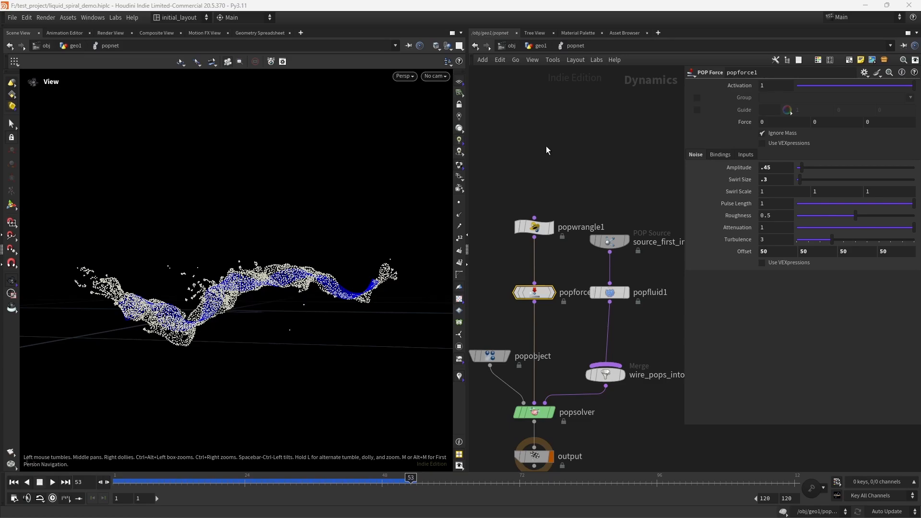
click(534, 227)
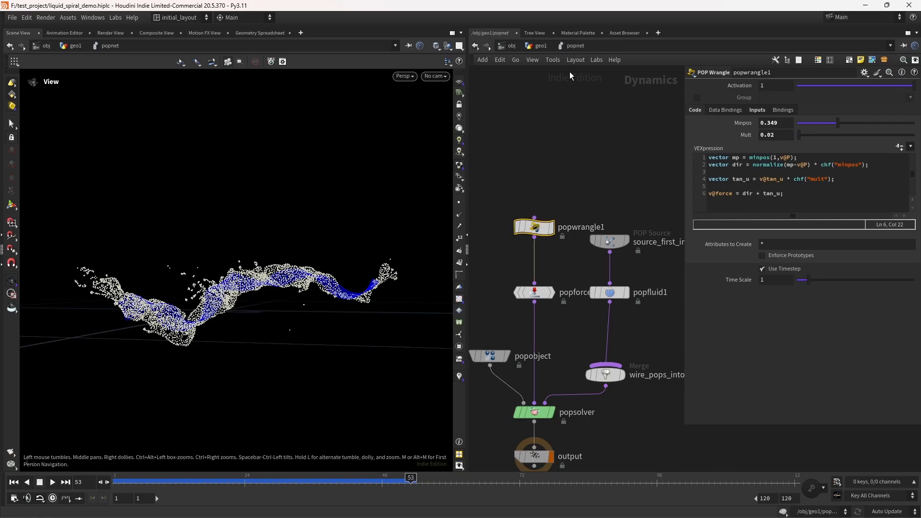
click(546, 46)
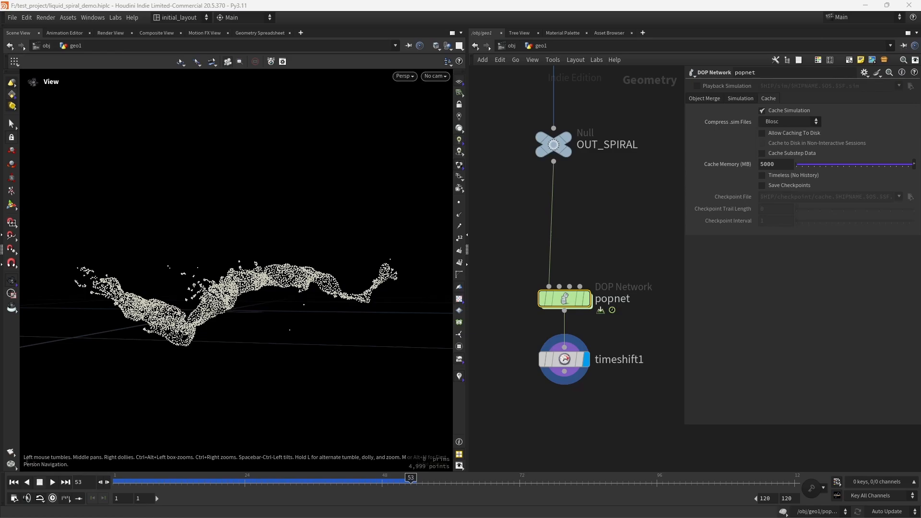
Step: Save the scene file
middle_drag(626, 435, 642, 373)
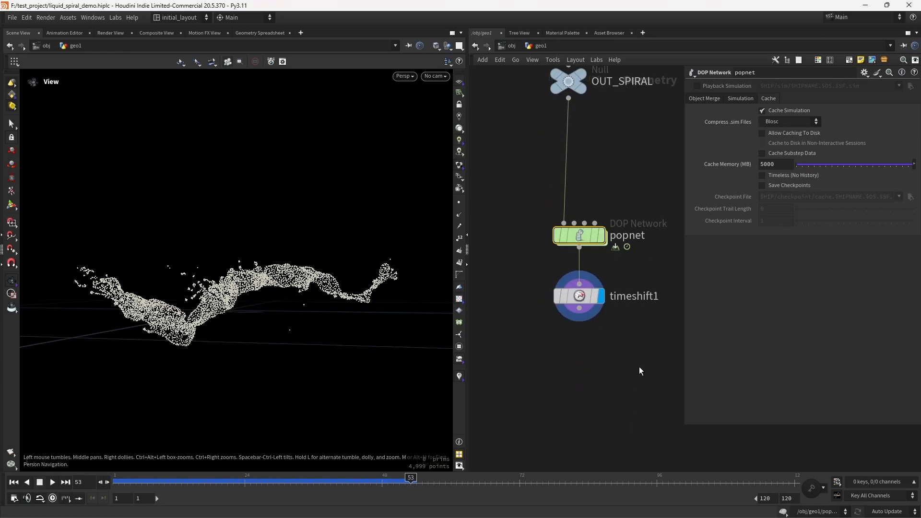
click(143, 478)
click(69, 473)
middle_drag(609, 385, 597, 357)
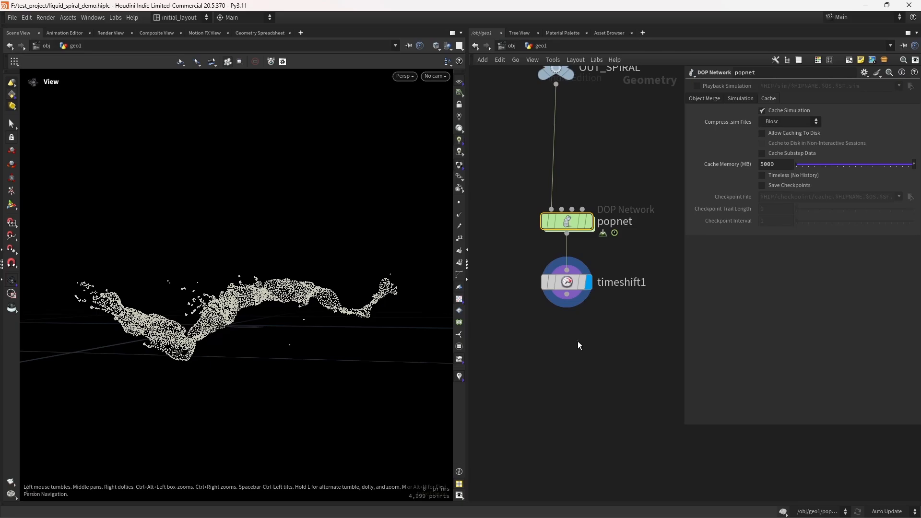
key(ctrl+s)
Step: Add a Particle Fluid Surface node below timeshift1, wire it to timeshift1's output and display it
key(Tab)
text(party)
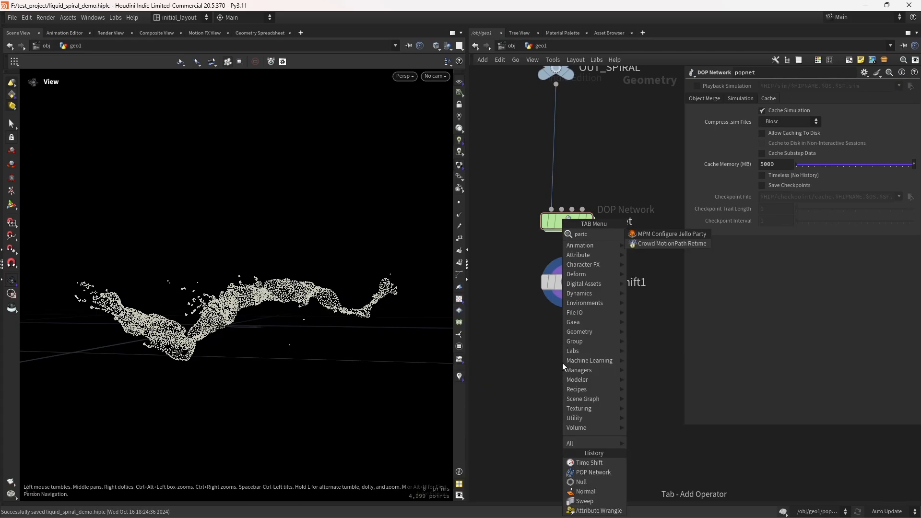
key(Return)
key(BackSpace)
text(partic)
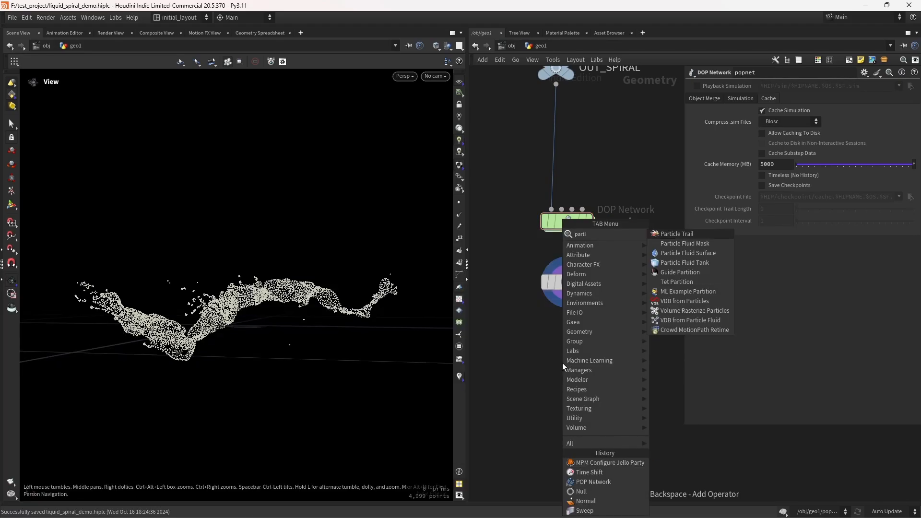
key(Down)
key(Down)
key(Return)
click(562, 363)
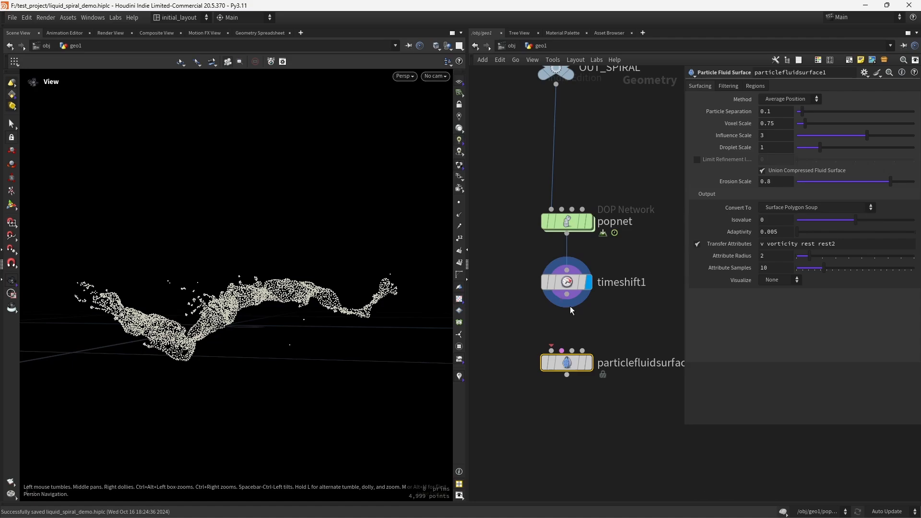
drag(566, 294, 551, 351)
click(588, 363)
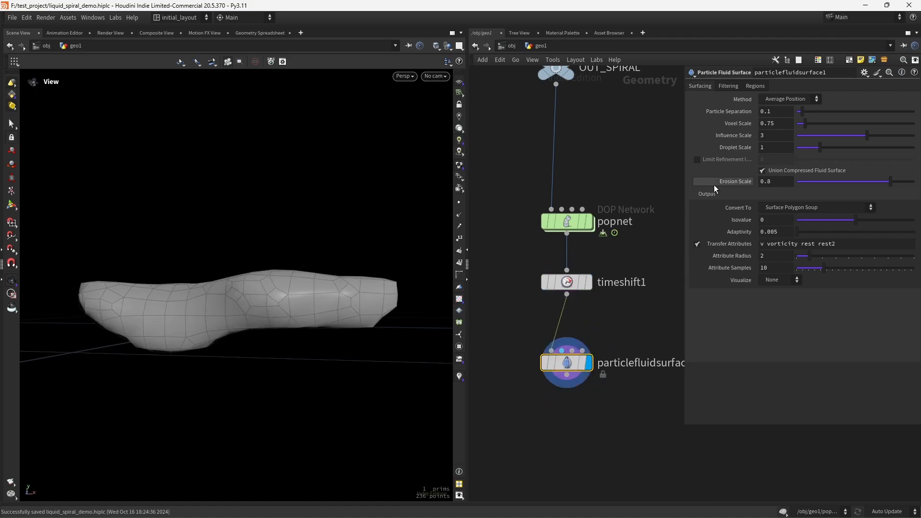
Step: Set the Particle Fluid Surface's Particle Separation to 0.003 and save the scene
double_click(770, 113)
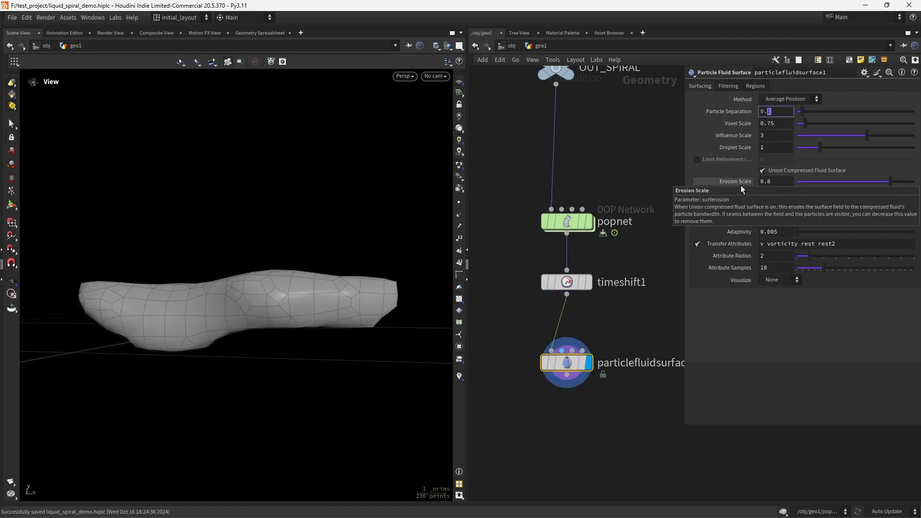
text(003)
key(Return)
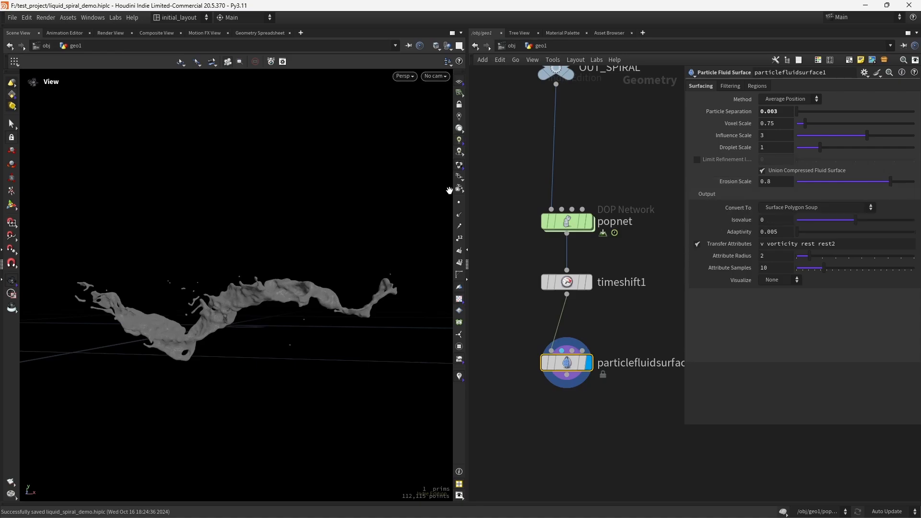
scroll(296, 292, up, 3)
drag(296, 292, 344, 292)
key(ctrl+s)
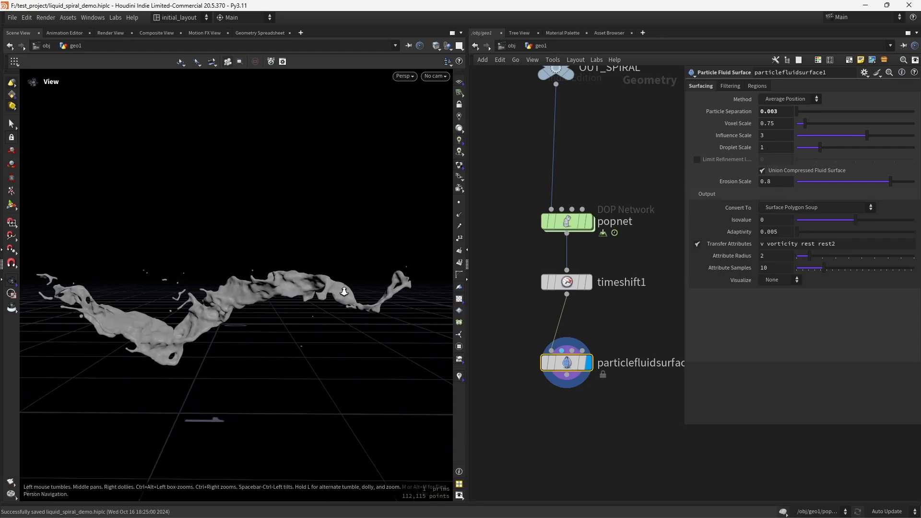
Step: Add a Convert node below particlefluidsurface1, wire it in and display it
middle_drag(547, 392, 539, 367)
click(551, 414)
key(Tab)
text(convert)
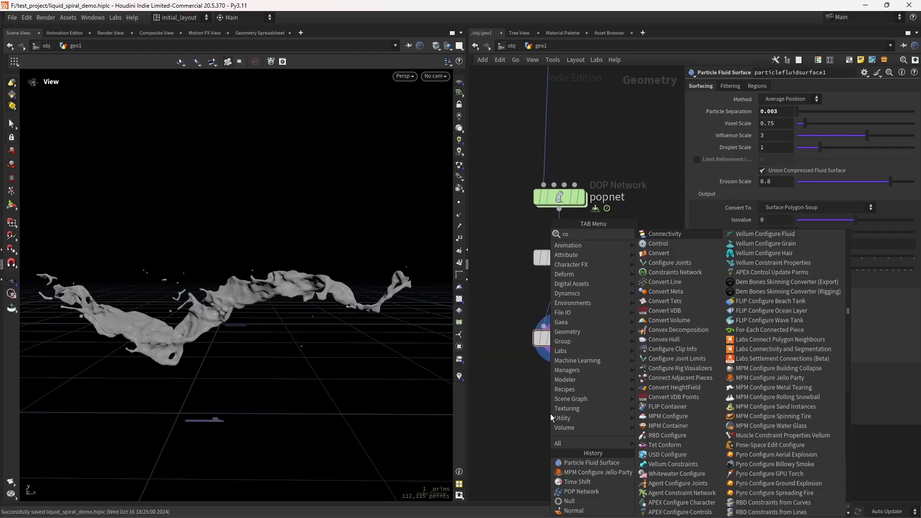
key(Return)
click(551, 414)
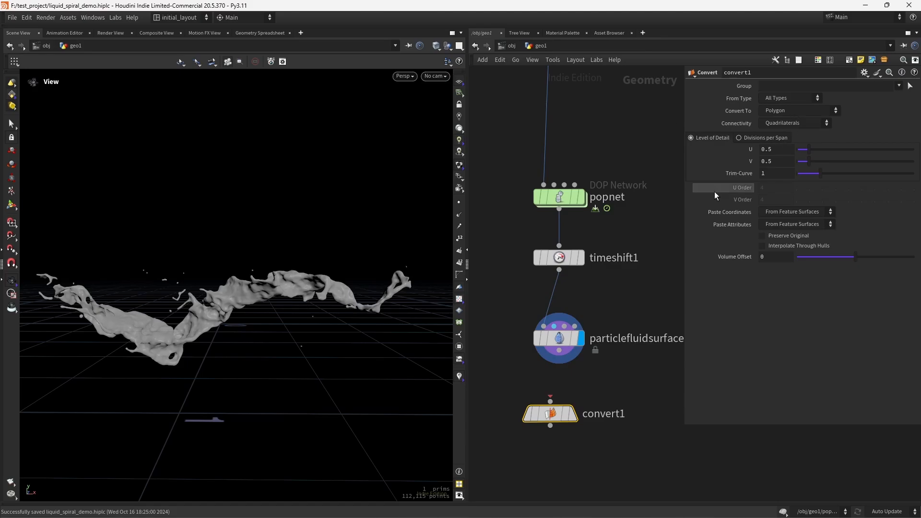
drag(559, 350, 550, 402)
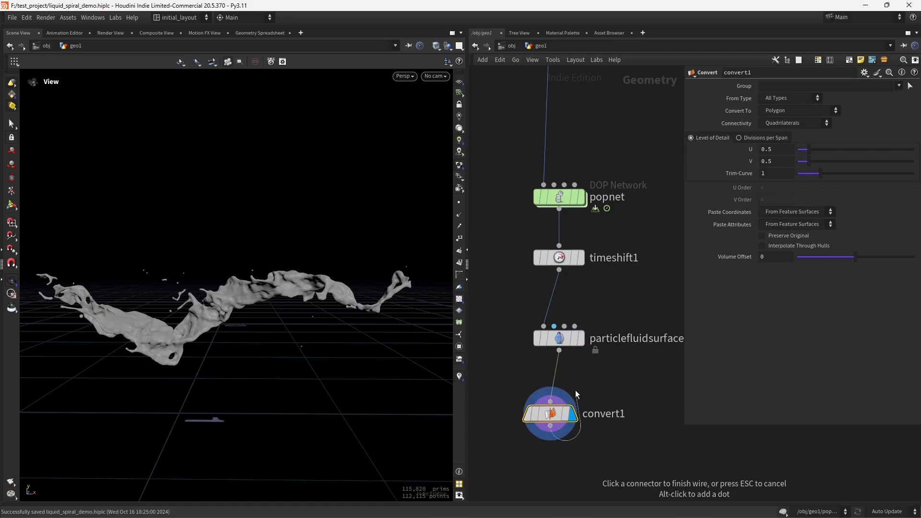
middle_click(560, 337)
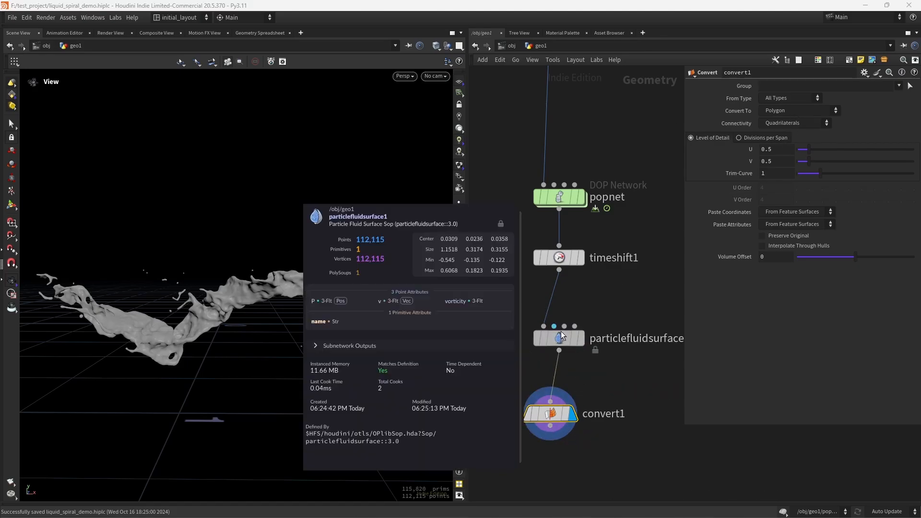
drag(551, 414, 559, 402)
right_drag(363, 299, 424, 292)
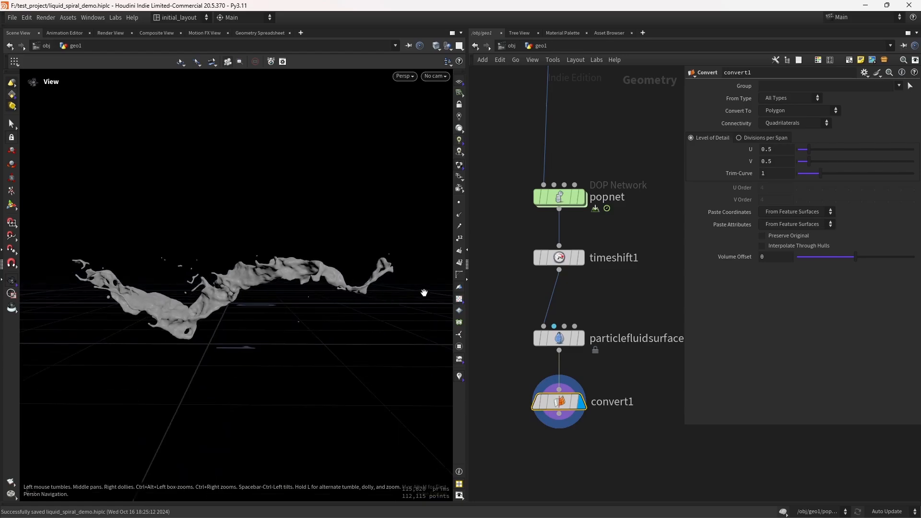
Step: Add a File Cache node below convert1 and save the fluid surface to disk
middle_drag(559, 445, 558, 363)
scroll(566, 374, up, 2)
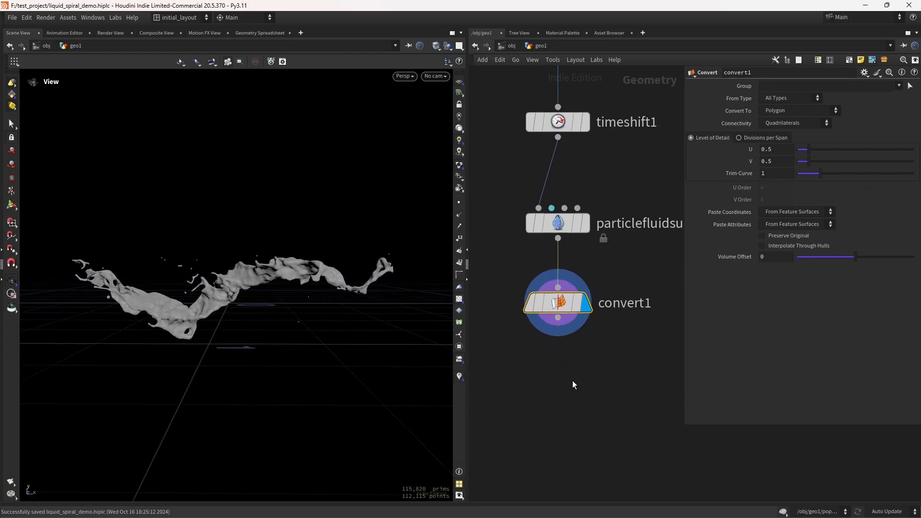
key(Tab)
text(filec)
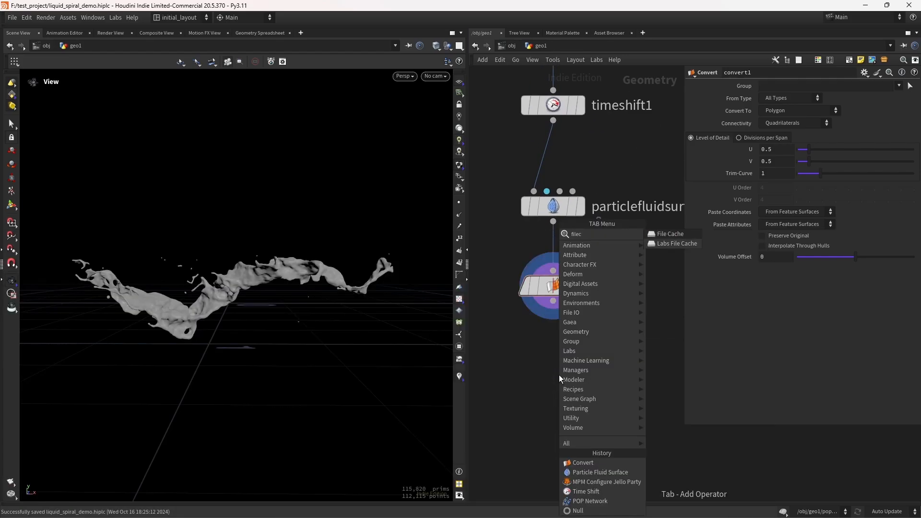
key(Return)
click(559, 375)
click(837, 98)
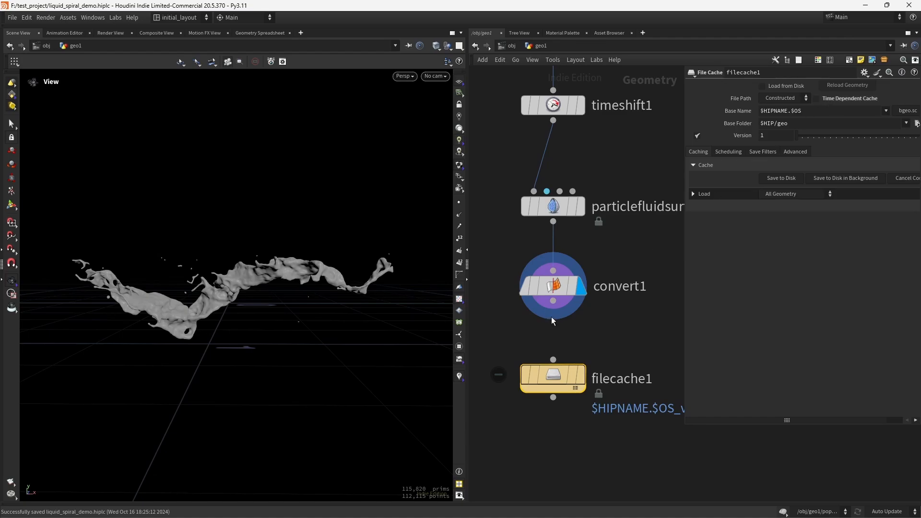
click(782, 178)
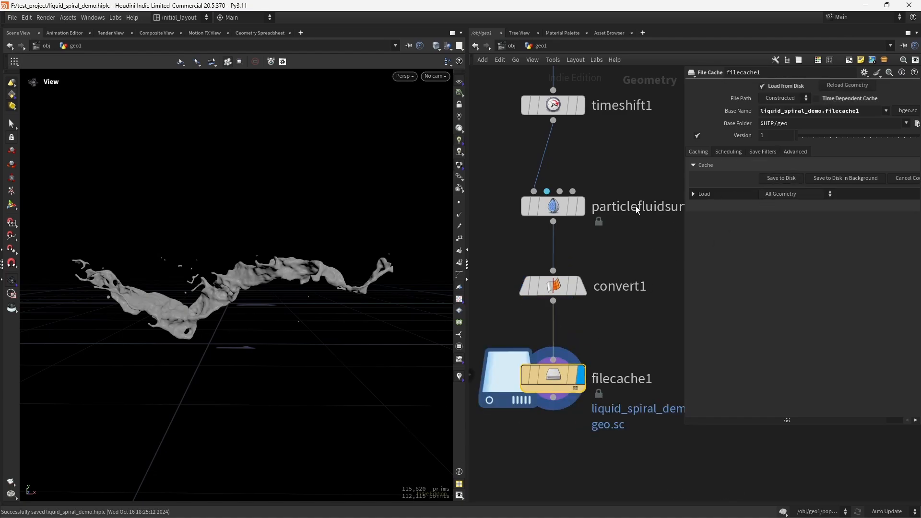
drag(242, 300, 309, 319)
scroll(570, 416, down, 2)
Step: Add a Null below filecache1 and rename it OUT_FLUID
key(Tab)
text(null)
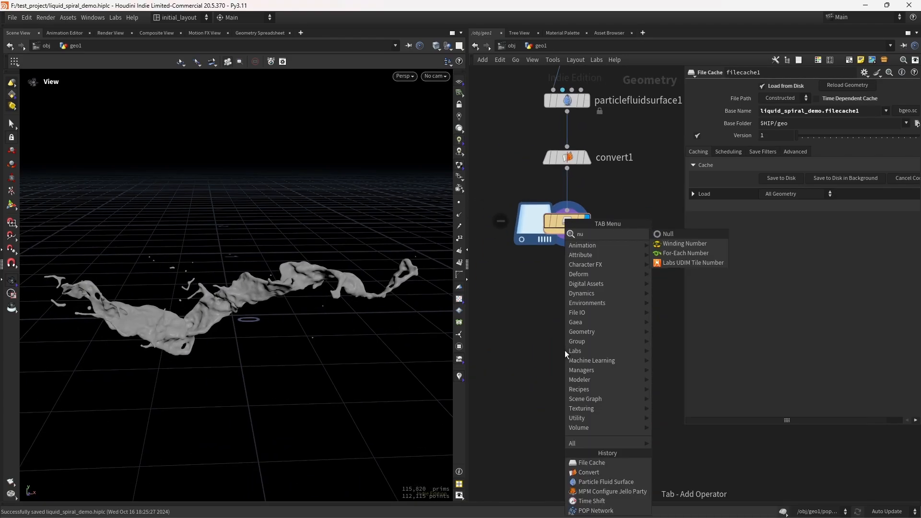
key(Return)
click(567, 349)
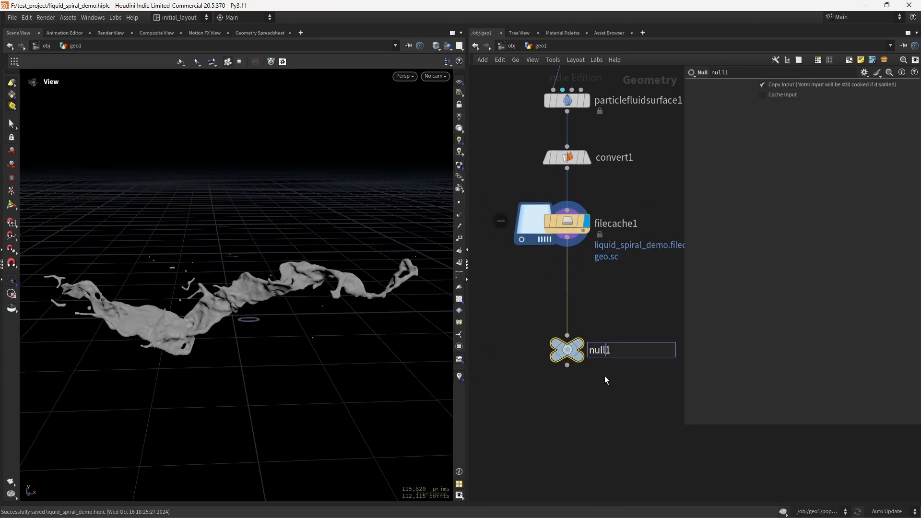
key(F2)
text(OUT_FLUID)
key(Return)
Step: Auto-arrange the geo1 network's nodes into a tidy vertical chain
drag(298, 329, 317, 330)
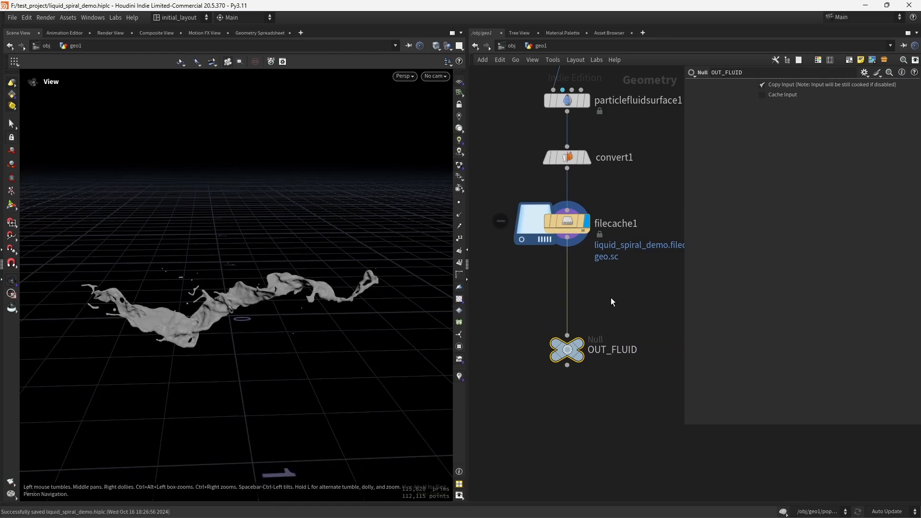
key(h)
drag(257, 321, 286, 304)
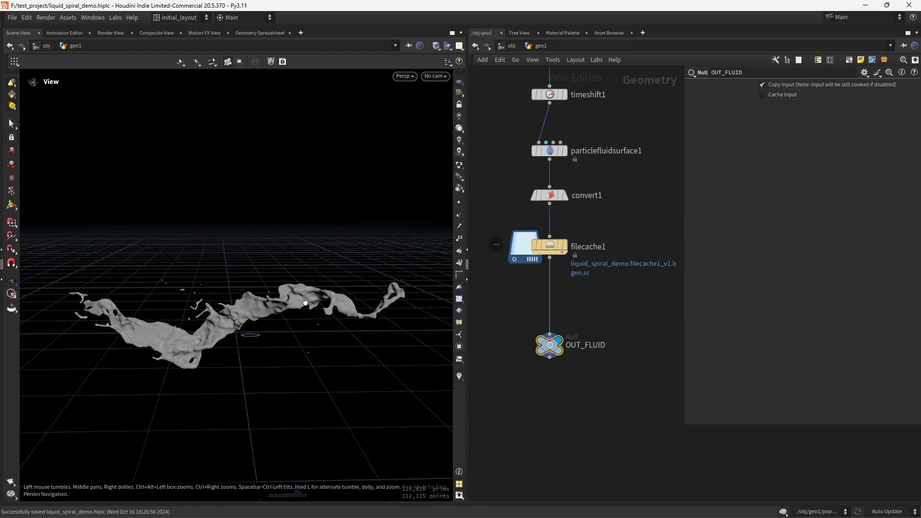
scroll(286, 305, up, 3)
scroll(623, 303, down, 4)
middle_drag(642, 325, 581, 402)
scroll(626, 307, down, 4)
scroll(552, 204, up, 1)
middle_drag(549, 214, 583, 190)
drag(521, 117, 604, 396)
key(l)
drag(525, 375, 593, 480)
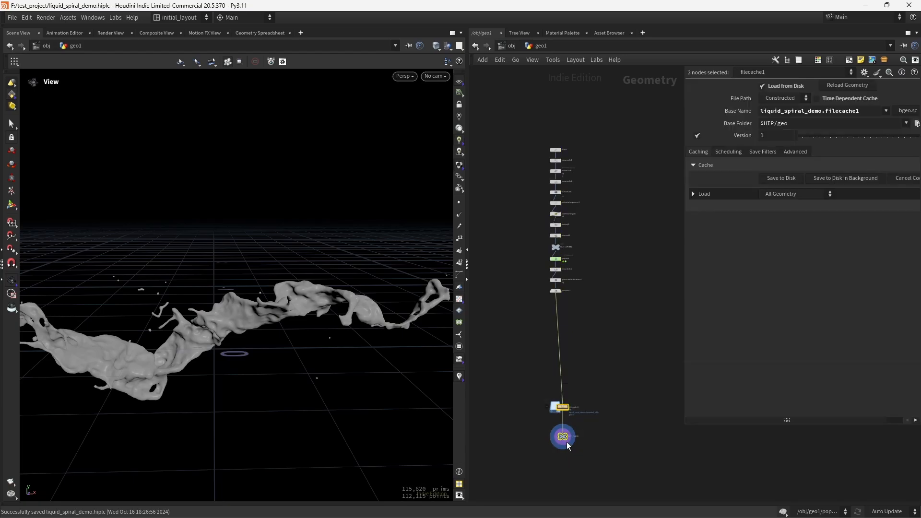
drag(564, 438, 557, 342)
scroll(604, 365, up, 3)
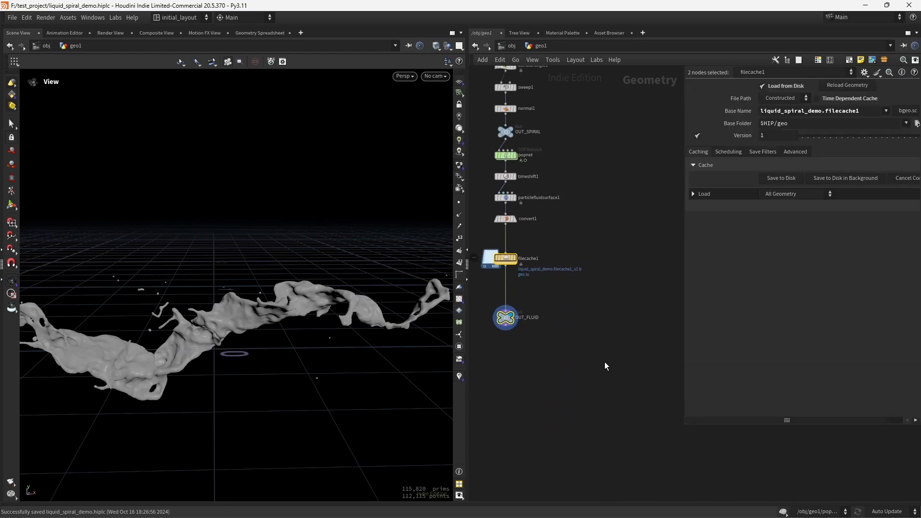
click(603, 357)
scroll(595, 350, up, 1)
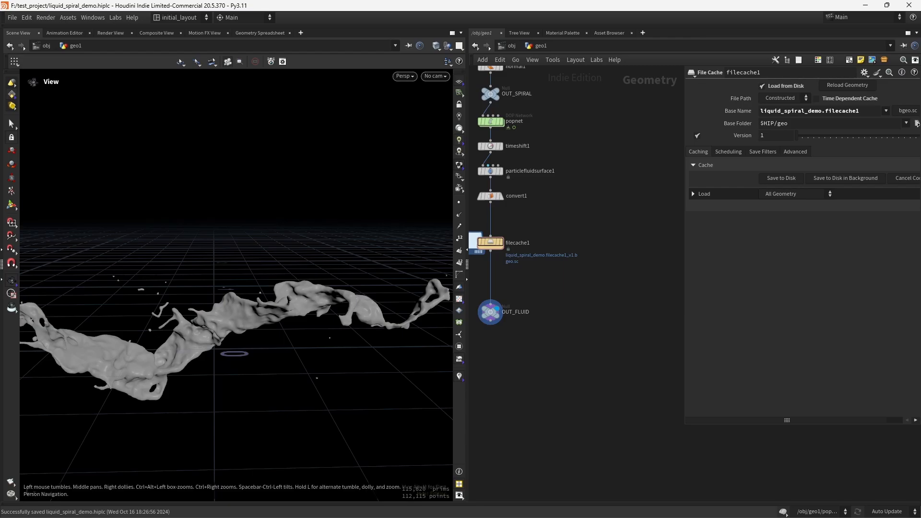
click(917, 124)
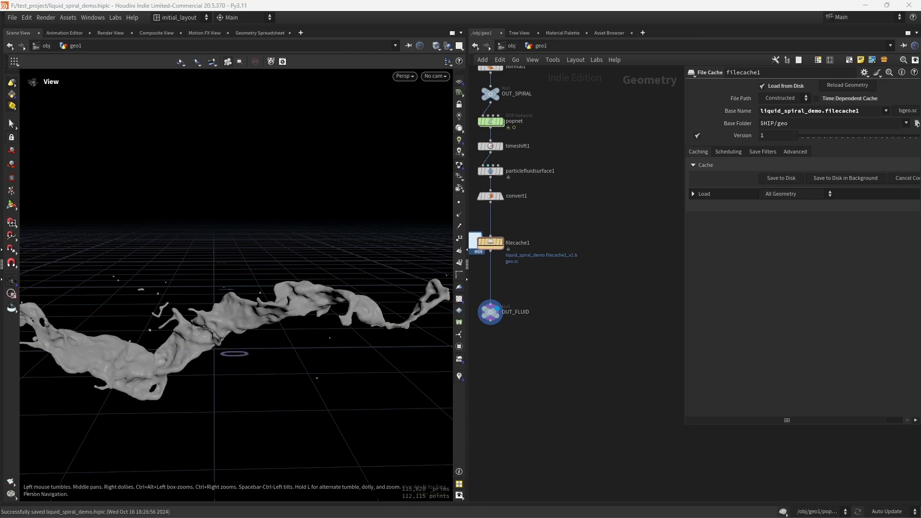
Step: Add a Labs Superformula Shapes node beside the OUT_FLUID null and frame it in the viewport
middle_drag(593, 360, 589, 345)
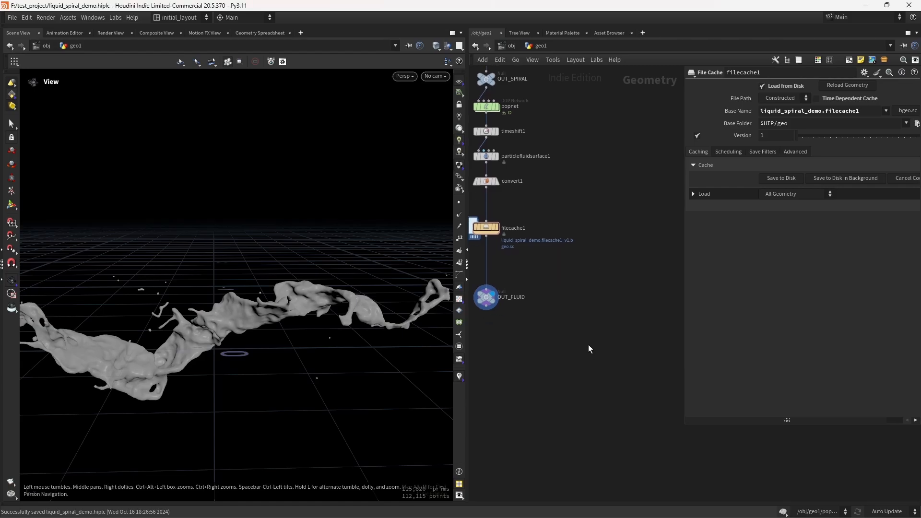
key(Tab)
text(super)
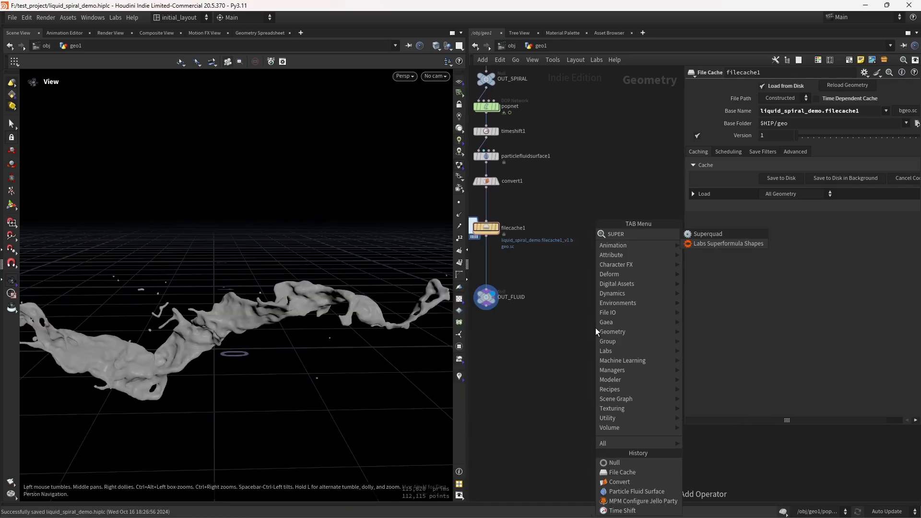
key(Down)
key(Return)
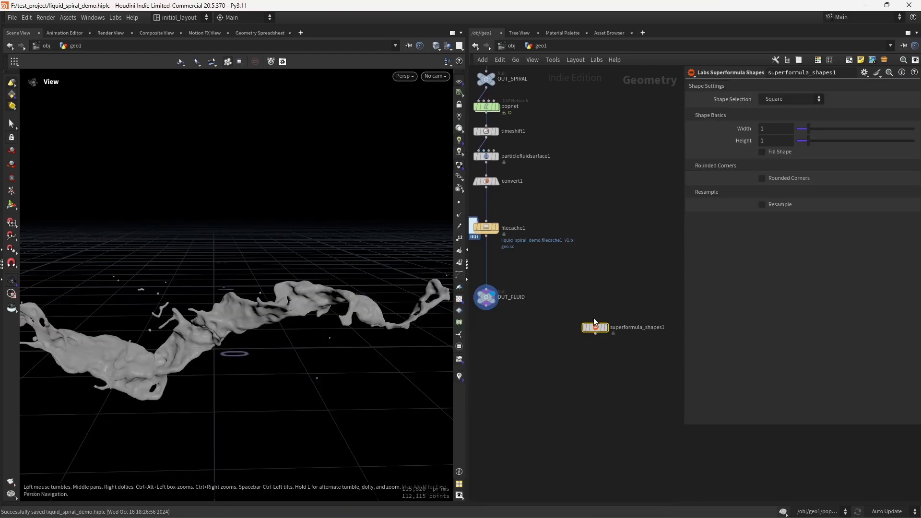
click(609, 314)
key(space+g)
right_drag(338, 300, 330, 322)
middle_drag(331, 322, 292, 330)
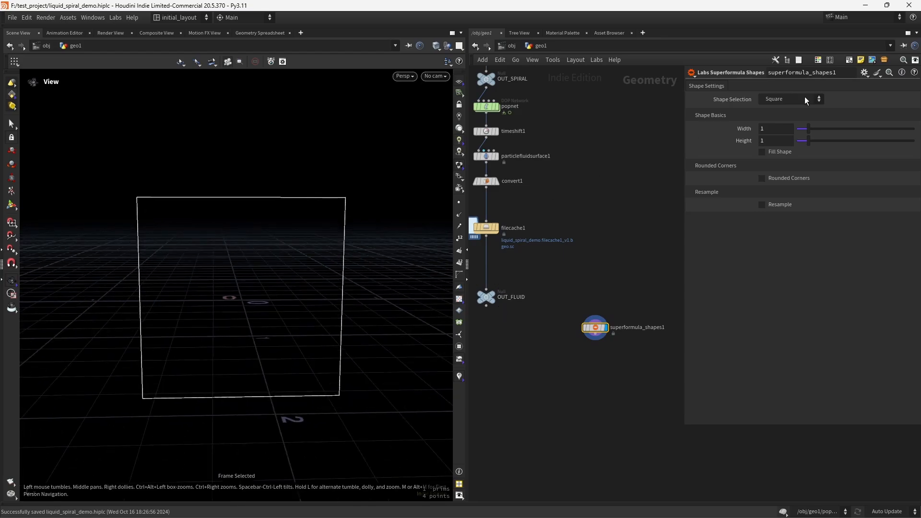
Step: Switch the superformula shape selection to Heart
click(792, 100)
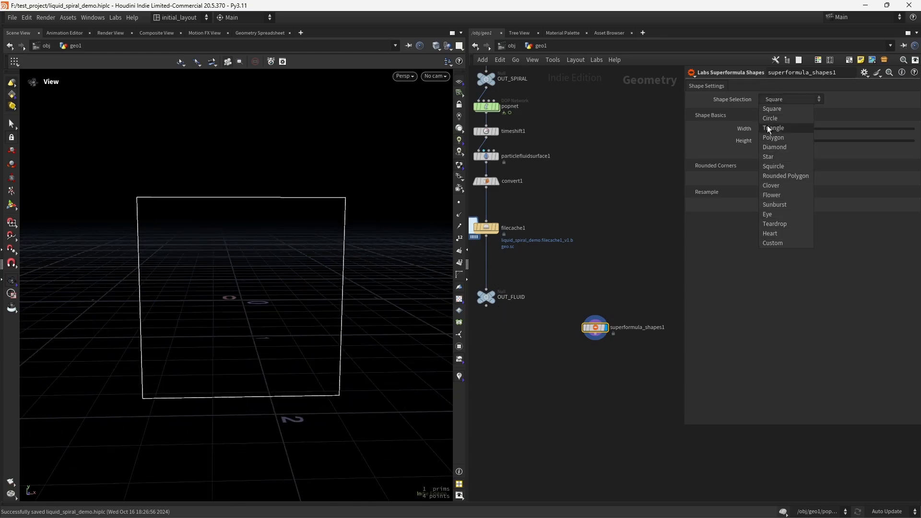
click(777, 234)
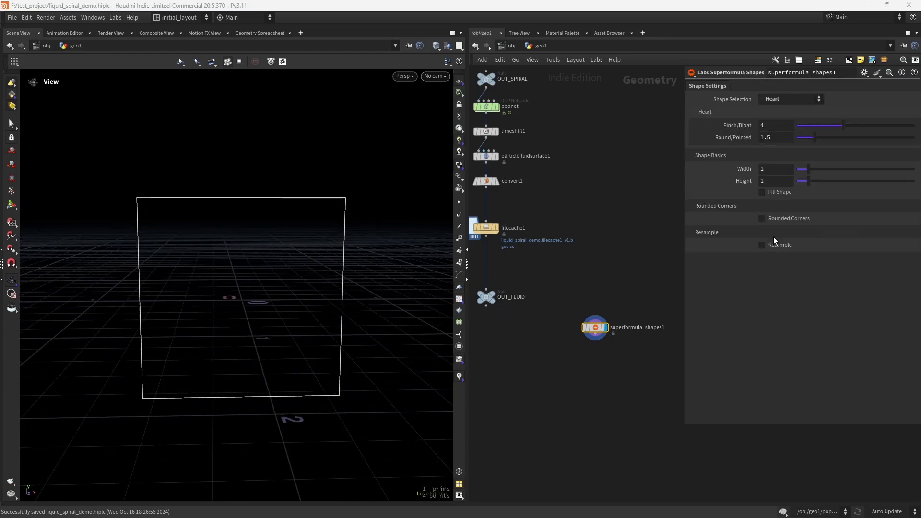
Step: Set the heart's width to 1.1 and enable Resample
click(775, 167)
text(1.1)
key(Return)
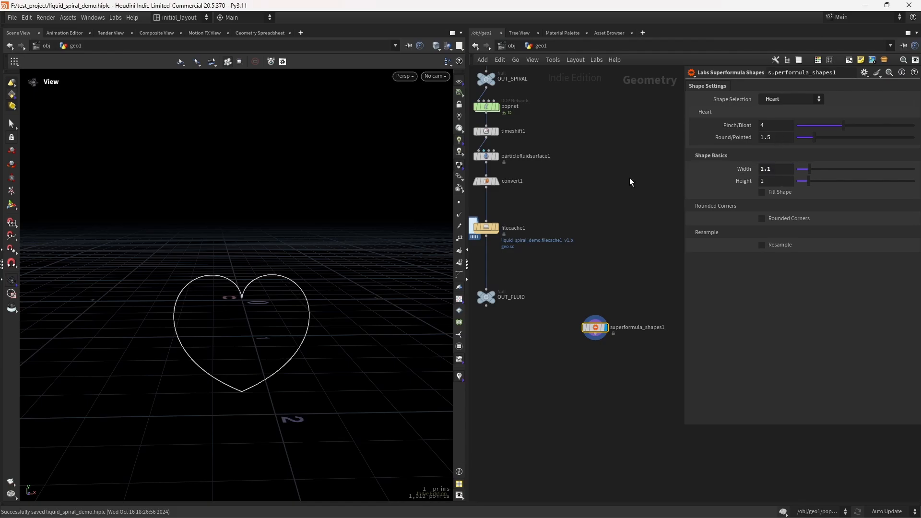
click(777, 245)
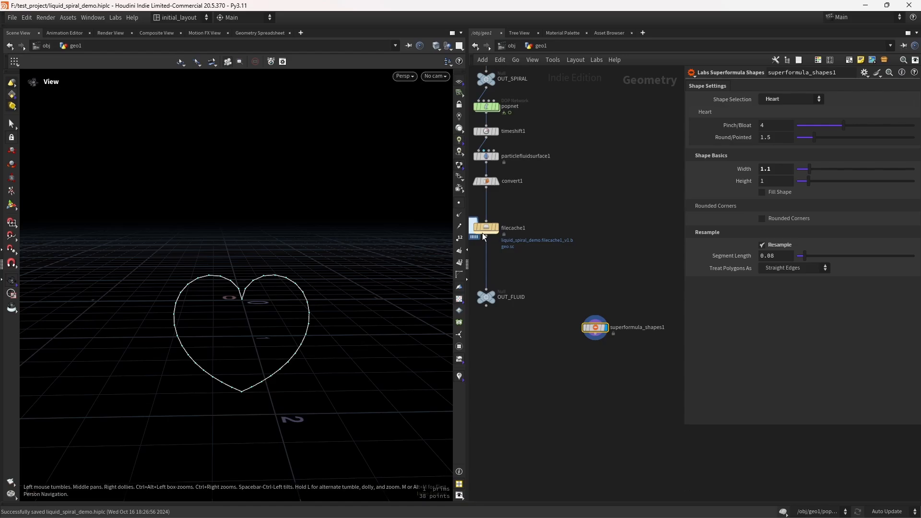
Step: Add a Labs Thicken node below superformula_shapes1, wire it in and display it
middle_drag(609, 389, 598, 353)
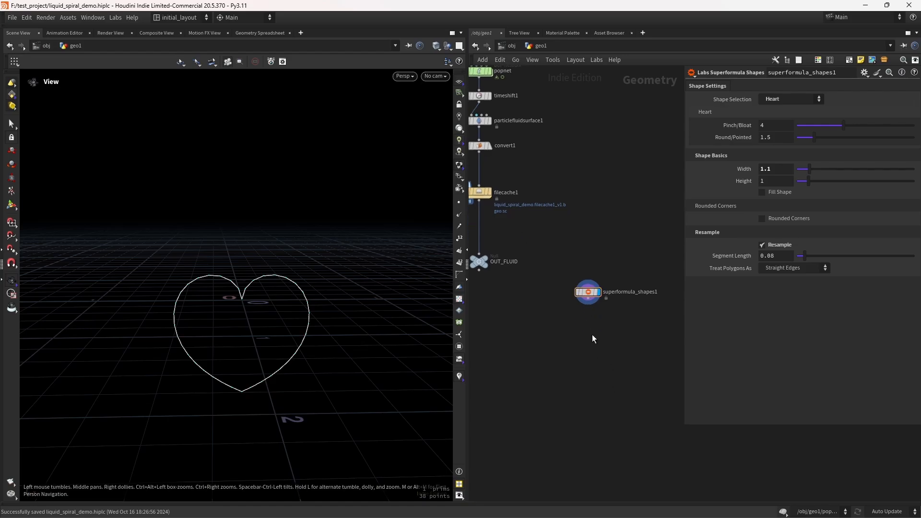
key(Tab)
text(thick)
key(Return)
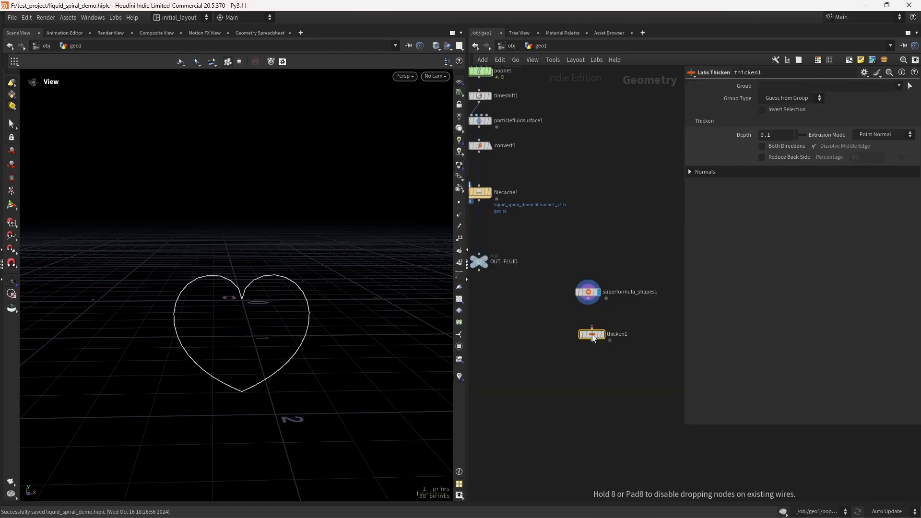
click(593, 340)
click(598, 339)
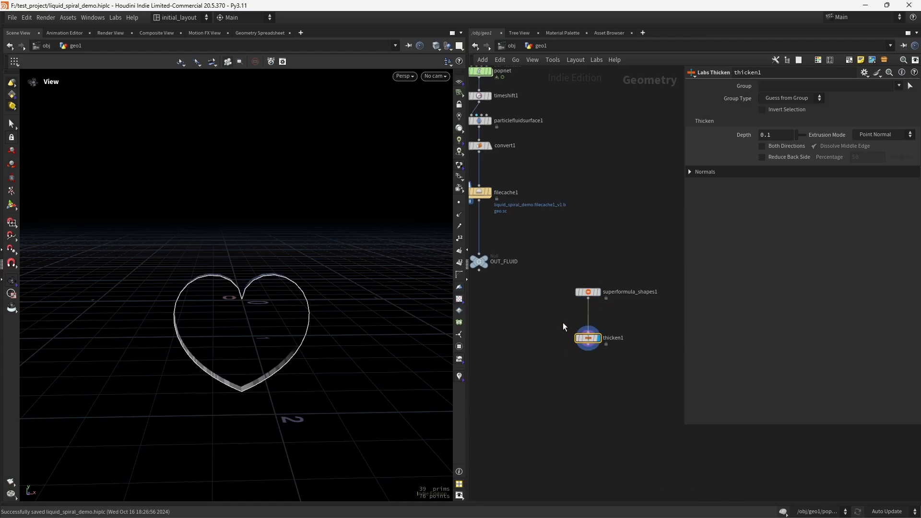
Step: Set the Thicken depth to 0.15 and enable Both Directions
drag(261, 282, 335, 297)
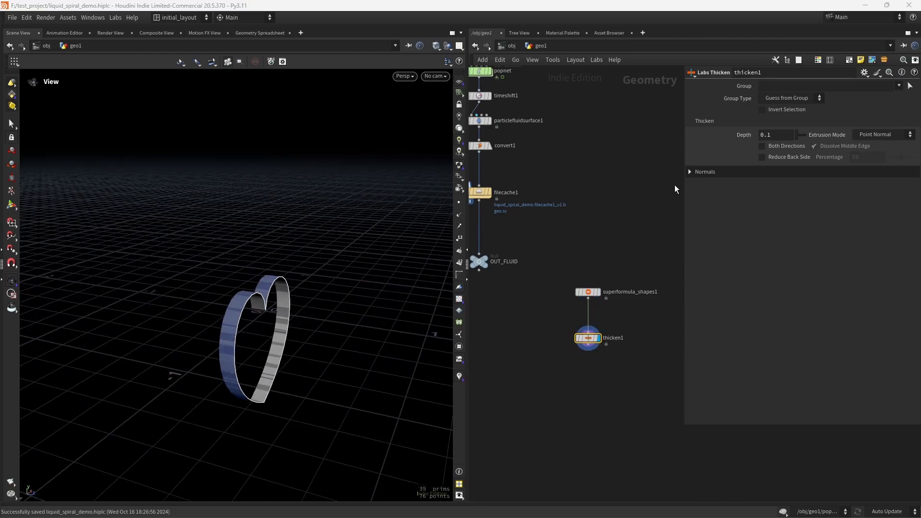
click(798, 148)
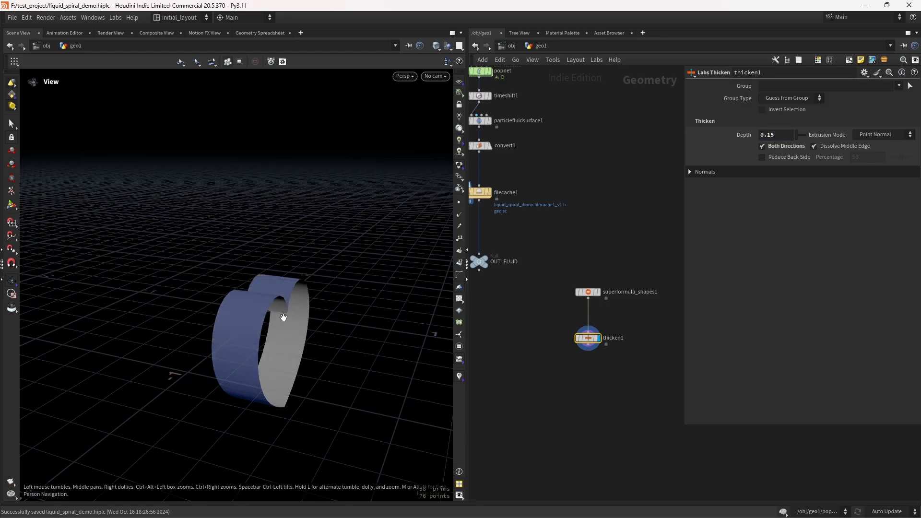
drag(278, 319, 292, 318)
scroll(269, 297, up, 3)
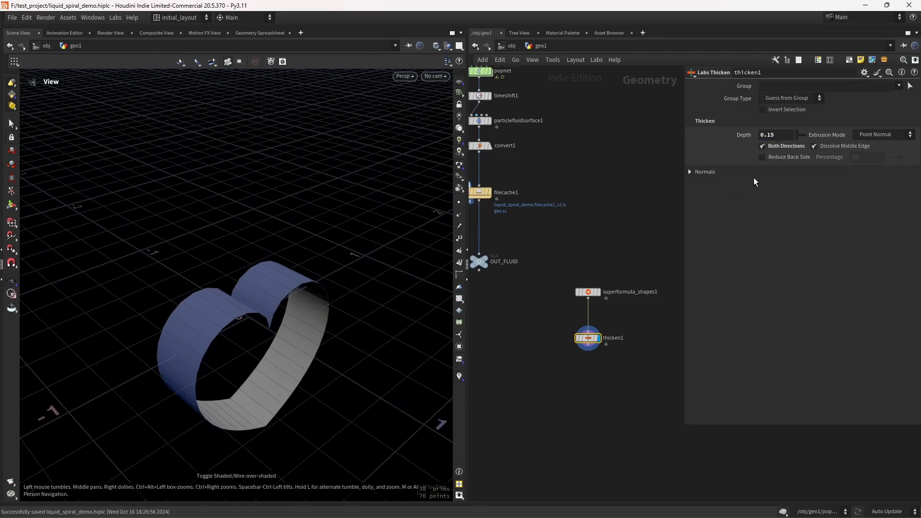
drag(232, 361, 224, 361)
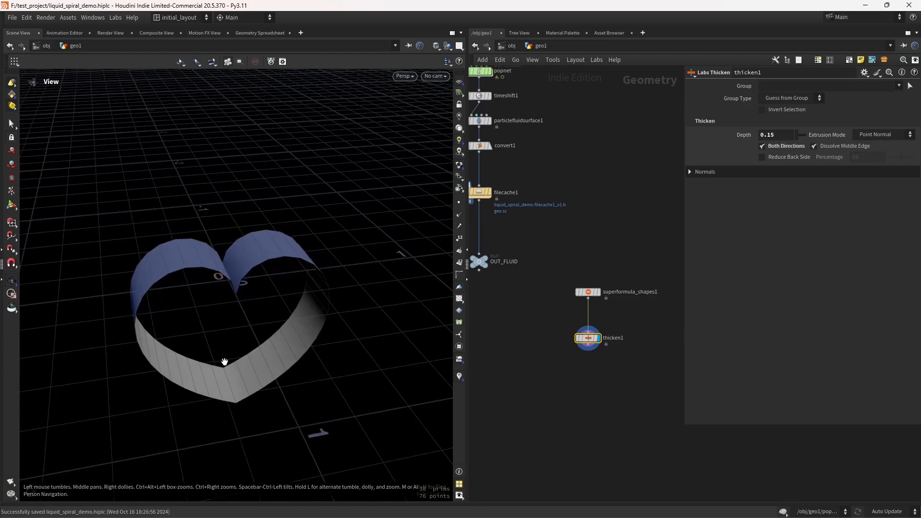
Step: Add a PolyFill node below thicken1 with Fill Mode set to Single Polygon and wire it in
middle_drag(576, 393, 554, 333)
key(Tab)
text(polyfill)
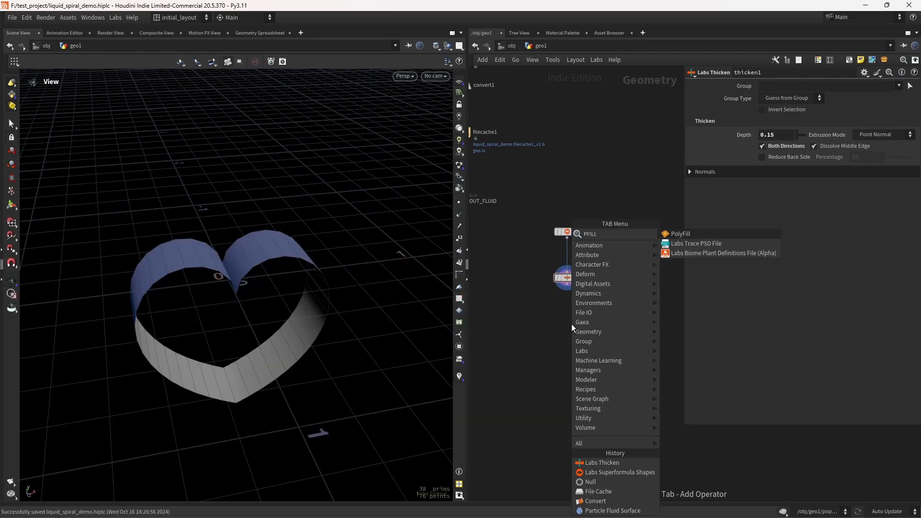
key(Return)
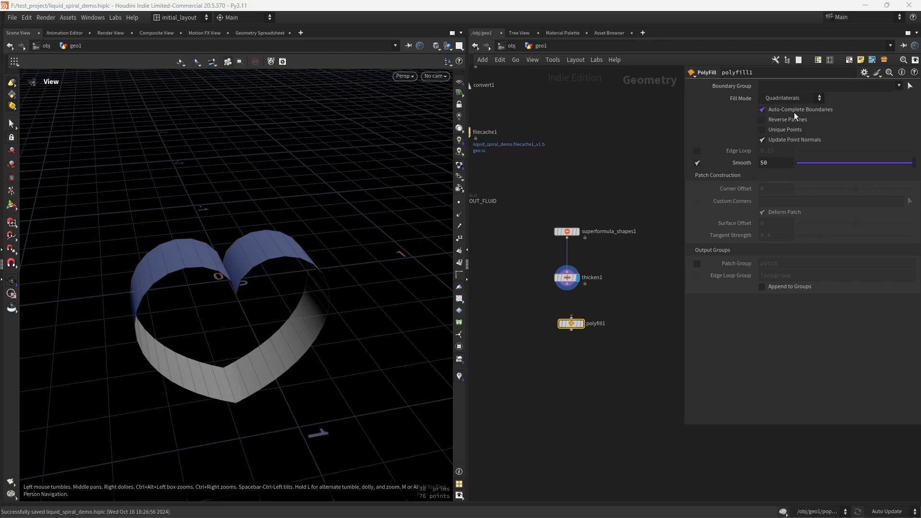
click(792, 98)
click(787, 98)
drag(572, 328, 567, 331)
drag(214, 317, 356, 303)
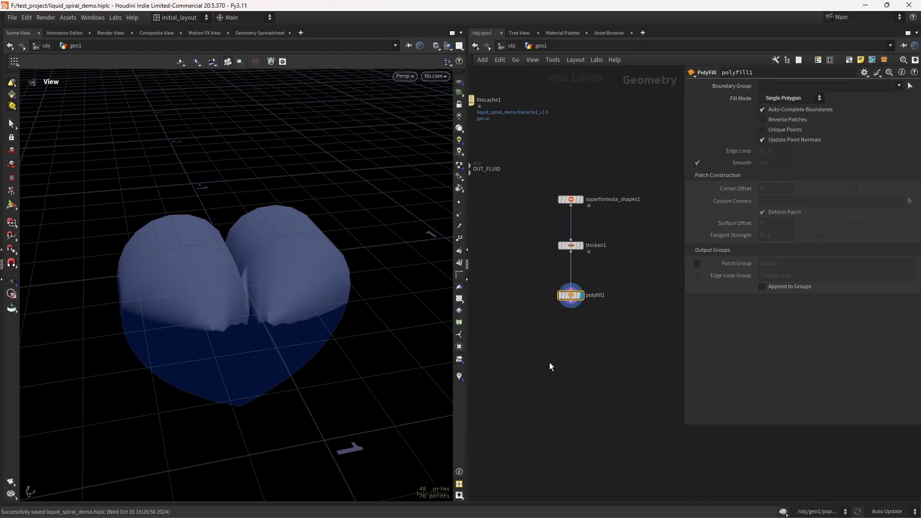
Step: Add a Reverse node below polyfill1 and connect it
key(Tab)
text(reve)
key(Return)
click(572, 331)
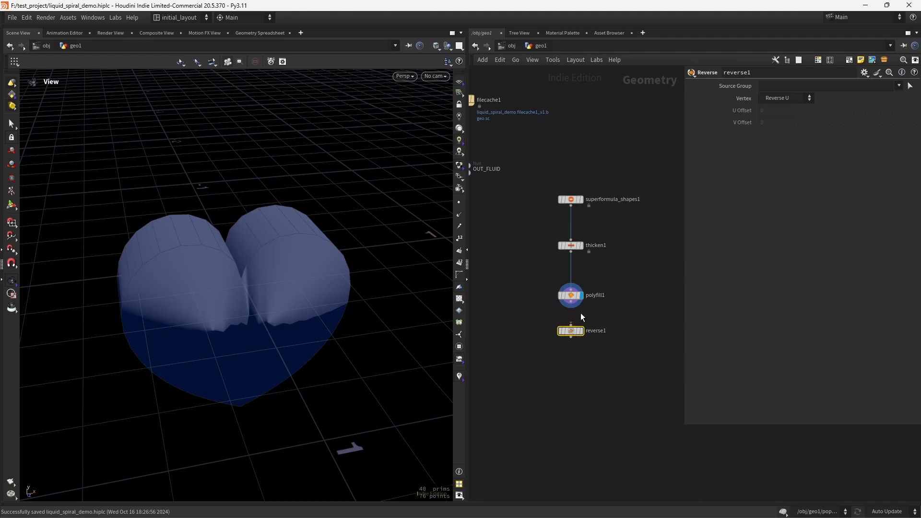
Step: Add a Normal node below reverse1, connect it and make it the displayed node
key(Tab)
text(N)
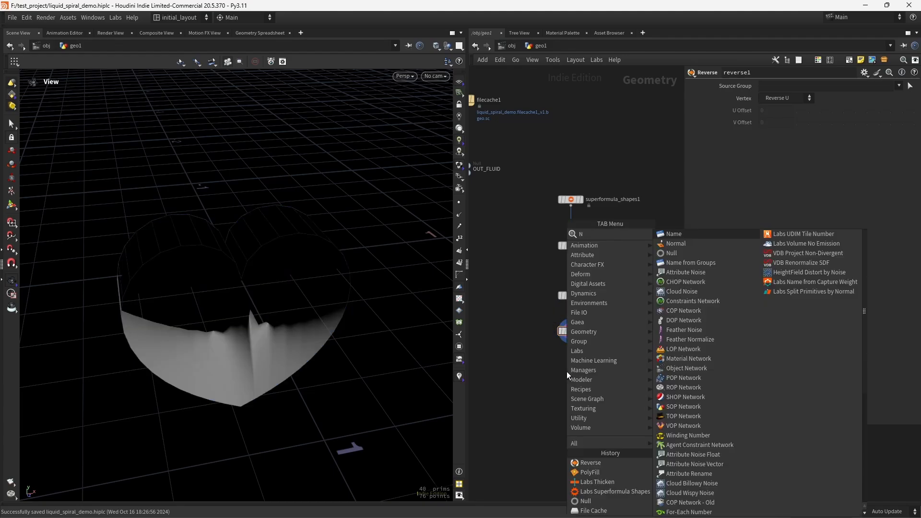
text(or)
key(Return)
click(568, 372)
drag(571, 337, 566, 366)
click(578, 362)
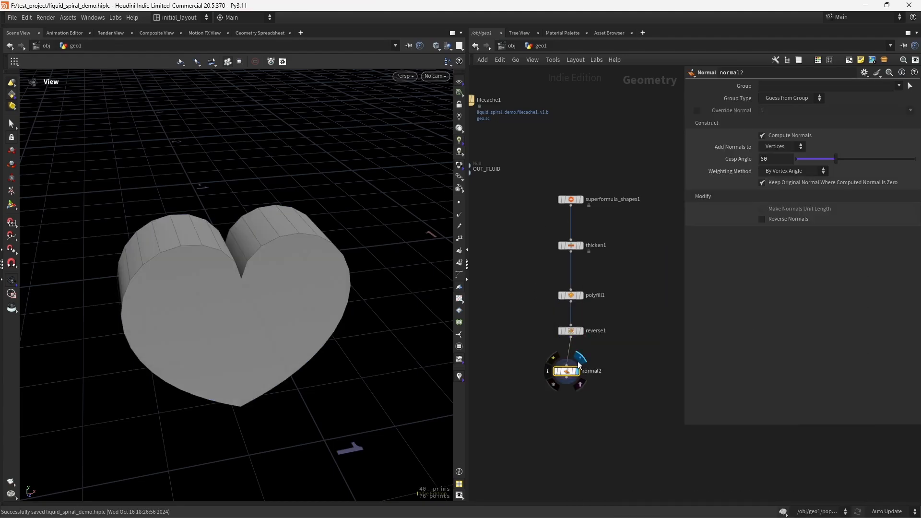
Step: Select the heart-building nodes and auto-arrange them into a tidy vertical chain
drag(222, 346, 269, 322)
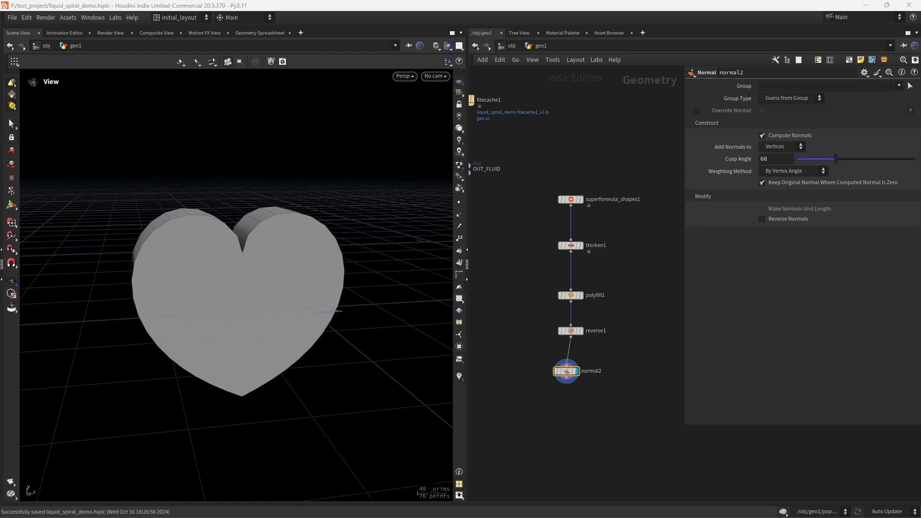
drag(261, 290, 296, 303)
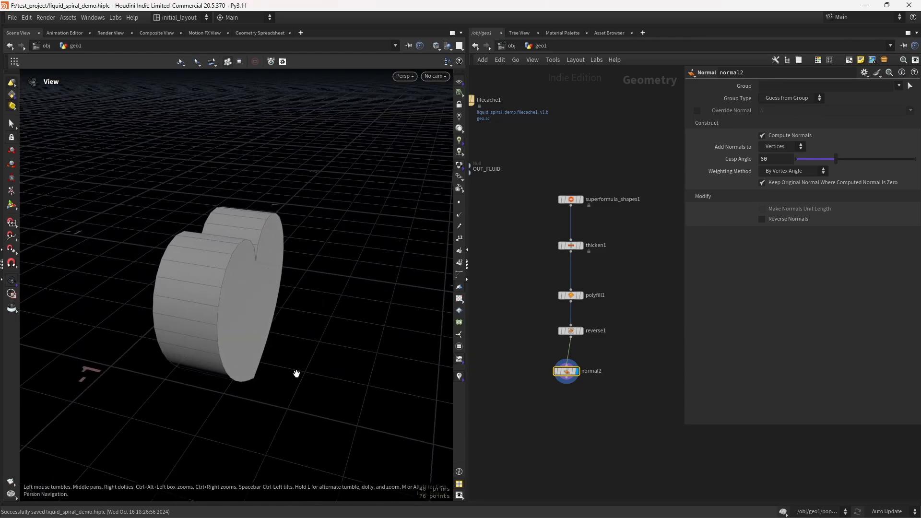
drag(211, 255, 283, 291)
middle_drag(567, 433, 570, 388)
drag(570, 326, 574, 326)
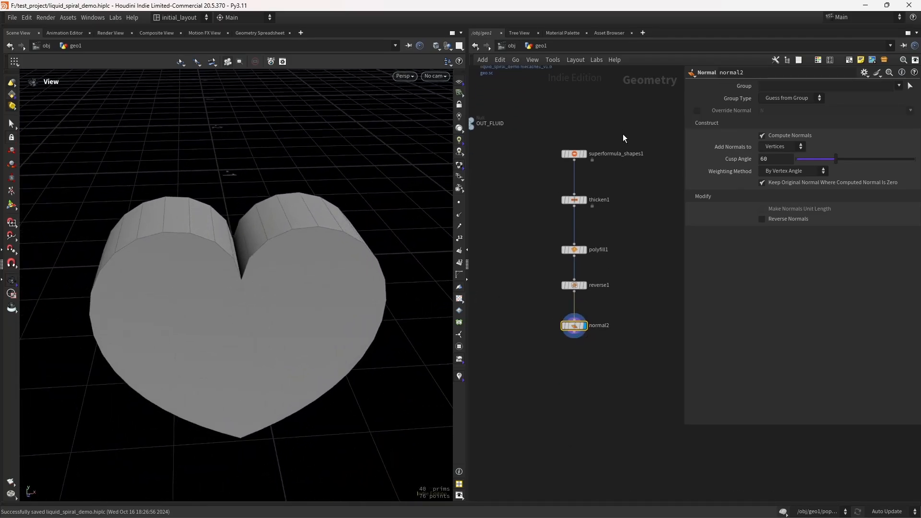
drag(620, 127, 527, 399)
key(l)
scroll(582, 275, up, 5)
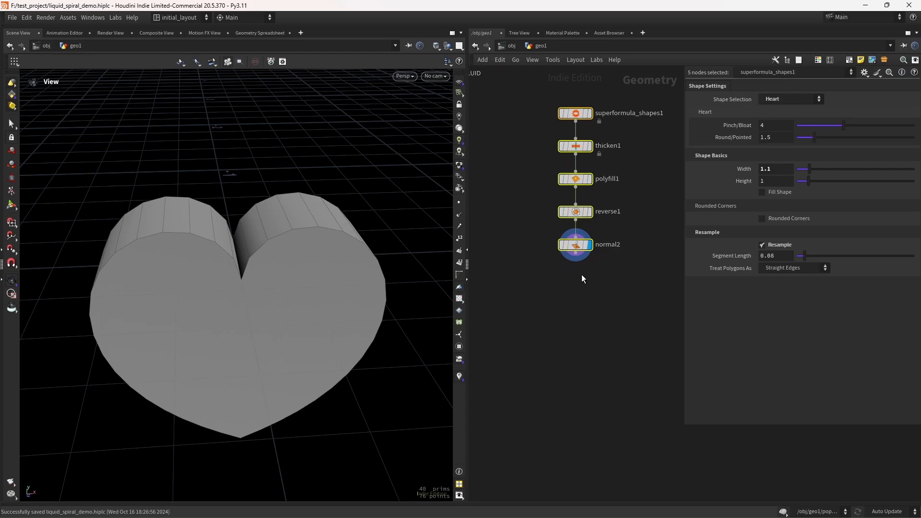
Step: Add a Remesh node below normal2, connect it and display it
click(555, 287)
key(Tab)
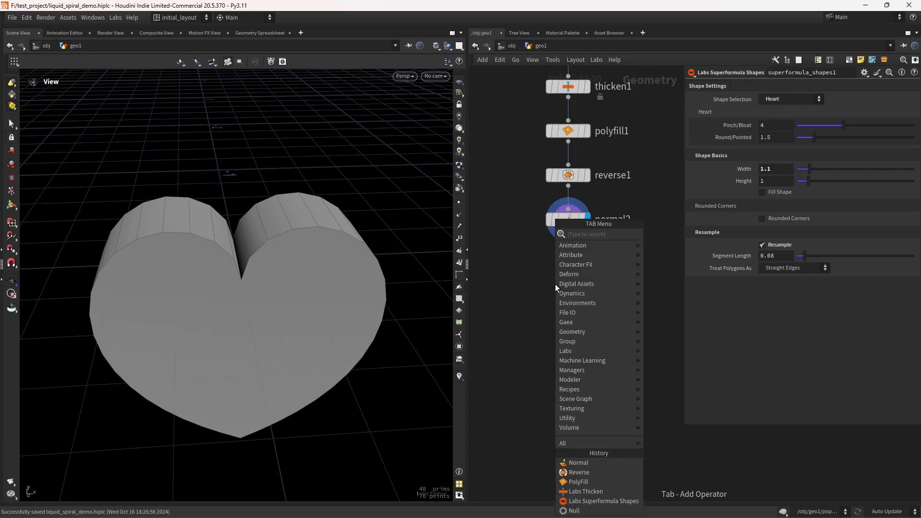
text(remesh)
key(Return)
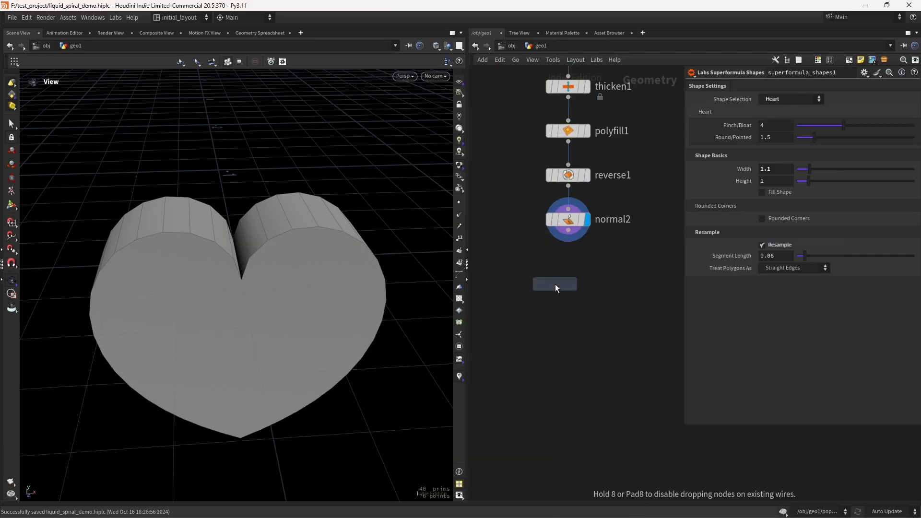
click(554, 284)
drag(553, 284, 566, 314)
drag(568, 230, 559, 303)
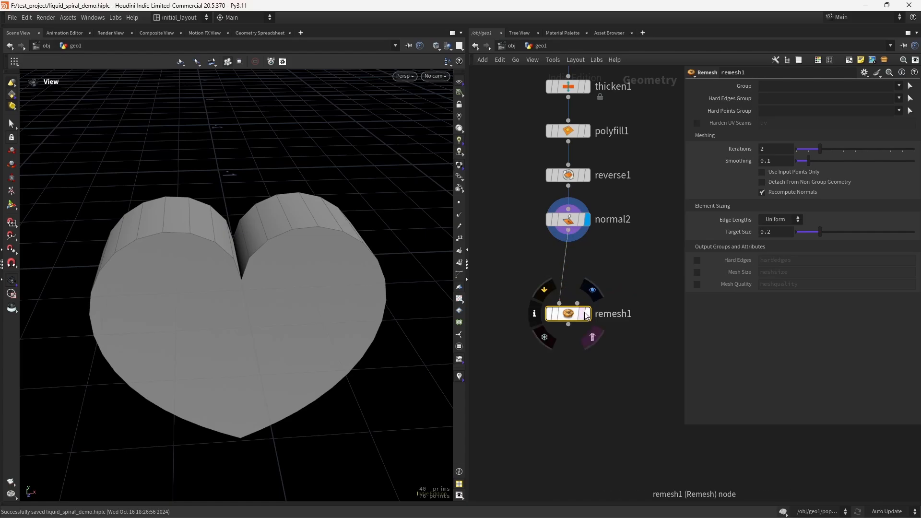
click(587, 315)
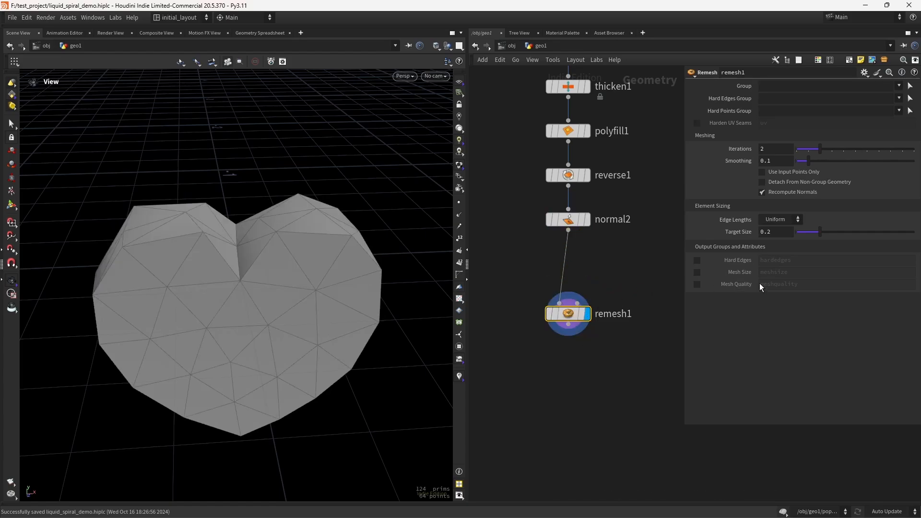
Step: Set the Remesh target size to 0.08
drag(772, 235, 770, 233)
key(Return)
scroll(291, 323, up, 1)
middle_drag(565, 379, 557, 337)
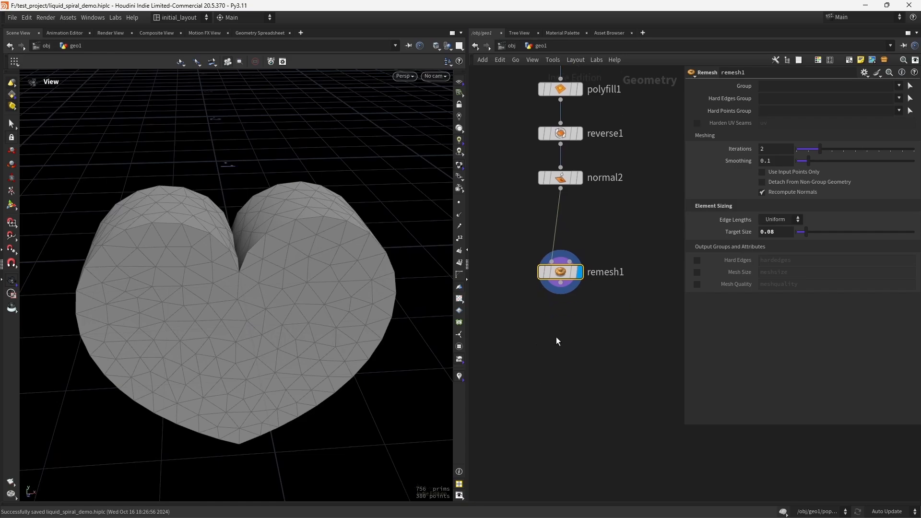
Step: Add an Attribute Blur node below remesh1, connect it and display it
key(Tab)
text(attbl)
key(Return)
key(Return)
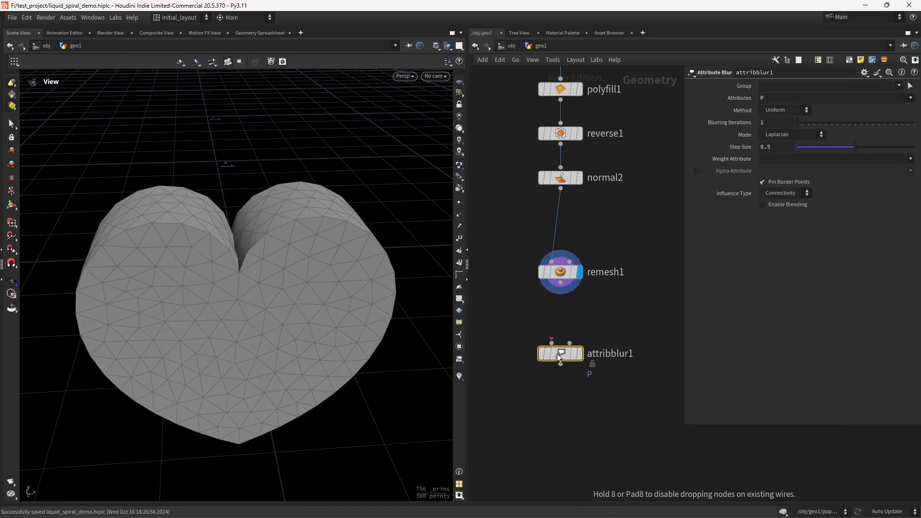
drag(561, 283, 555, 347)
click(585, 331)
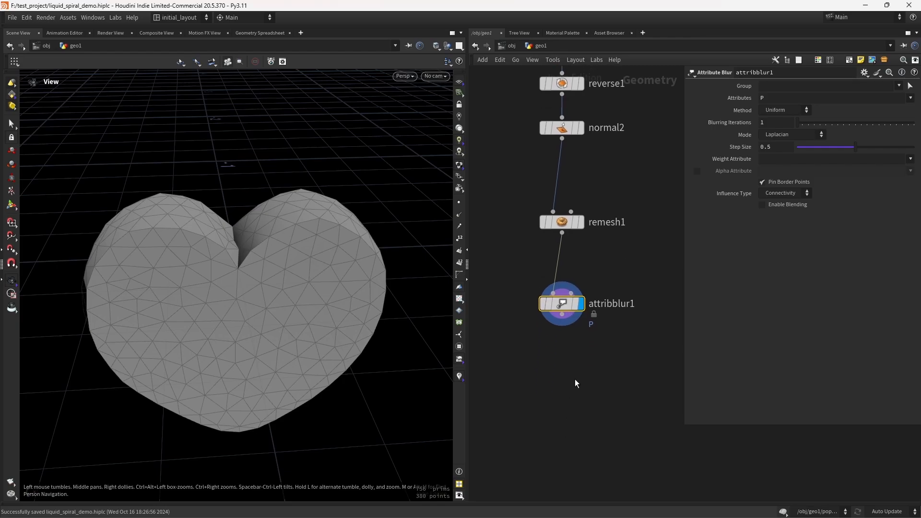
Step: Add a Vellum Configure Balloon setup below attribblur1, connect it and display the pressure constraints
key(Tab)
text(VELLC)
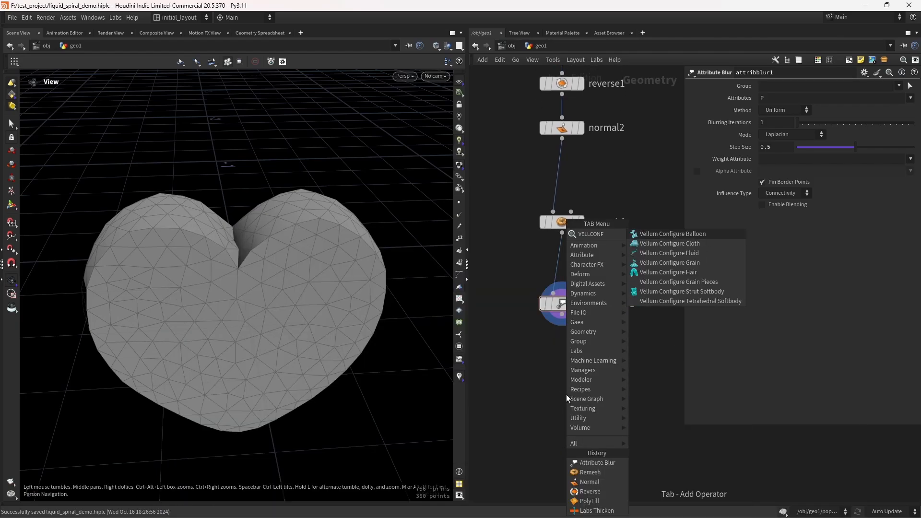
key(Return)
click(567, 395)
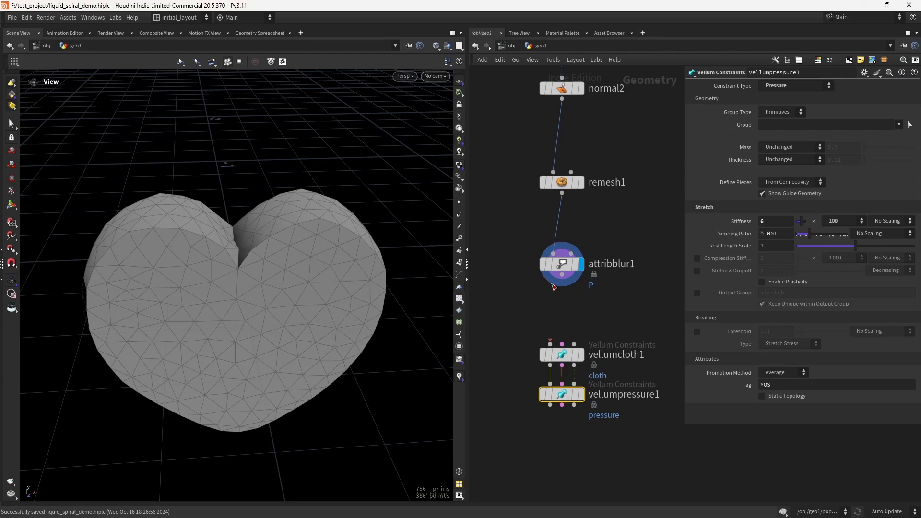
drag(562, 274, 549, 345)
middle_drag(530, 368, 530, 312)
mouse_move(578, 337)
click(586, 315)
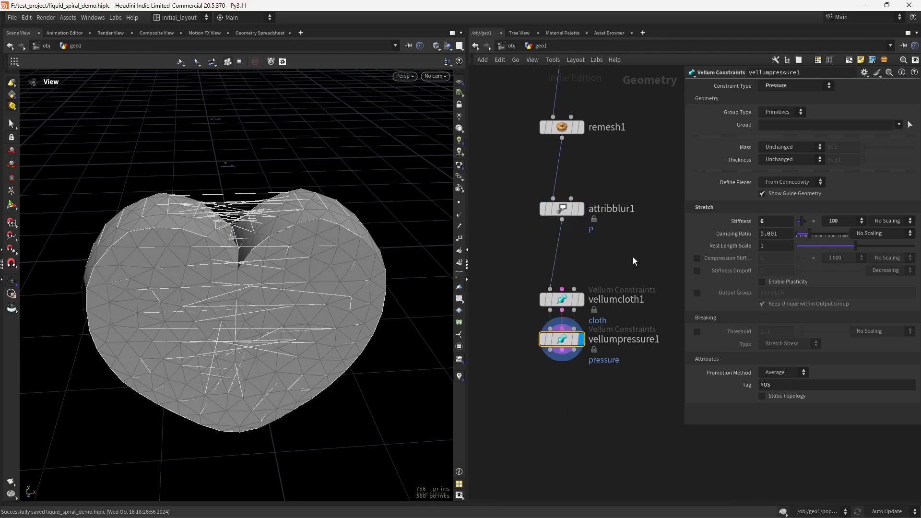
Step: Add a Vellum Solver, wire all three outputs of vellumpressure1 into it and display it
middle_drag(554, 453, 554, 365)
key(Tab)
text(vellums)
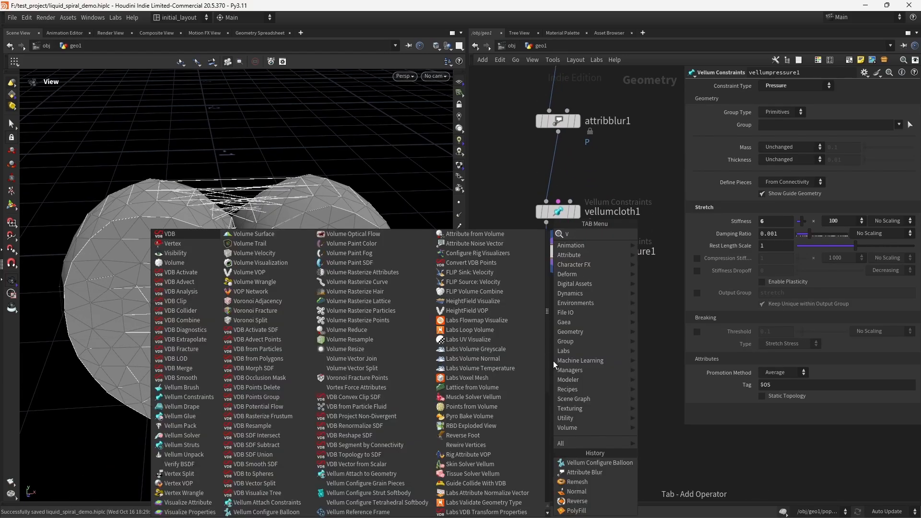
key(Return)
click(554, 360)
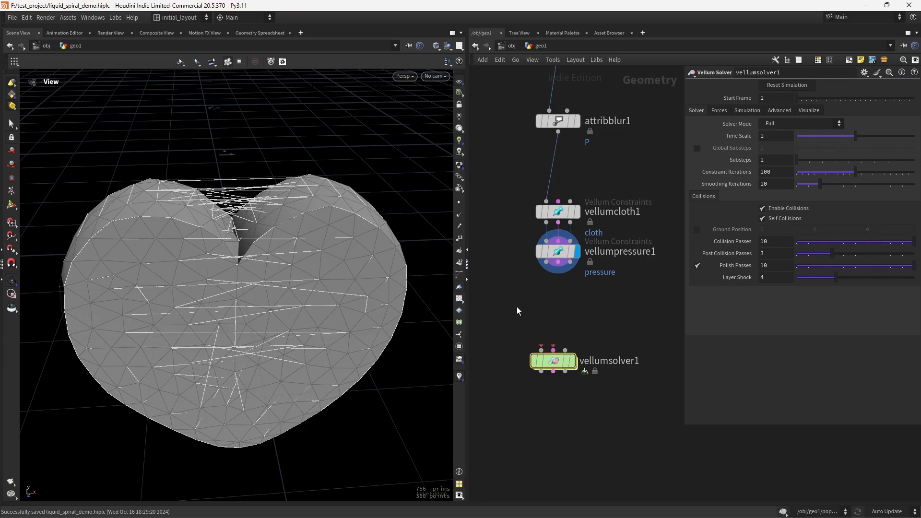
key(j)
drag(617, 164, 565, 404)
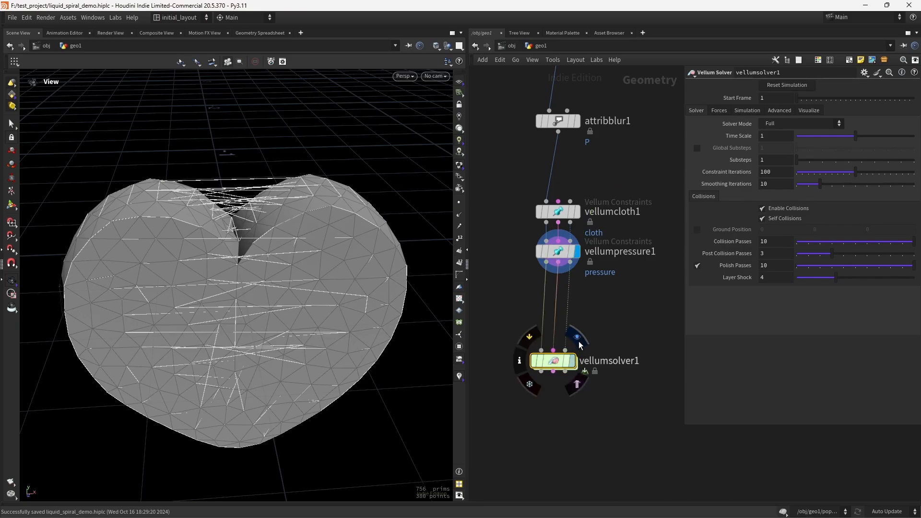
click(572, 361)
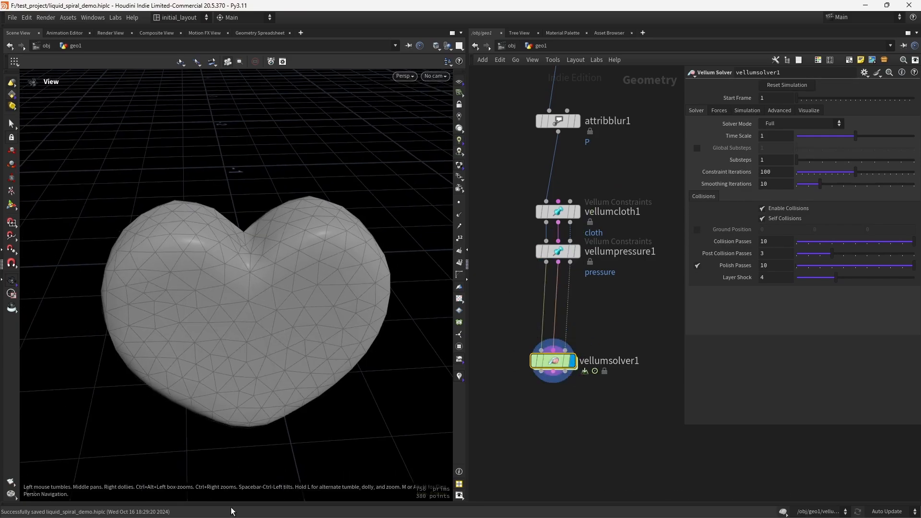
Step: Save the file and set the Vellum Solver's gravity Y component to 0
key(ctrl+s)
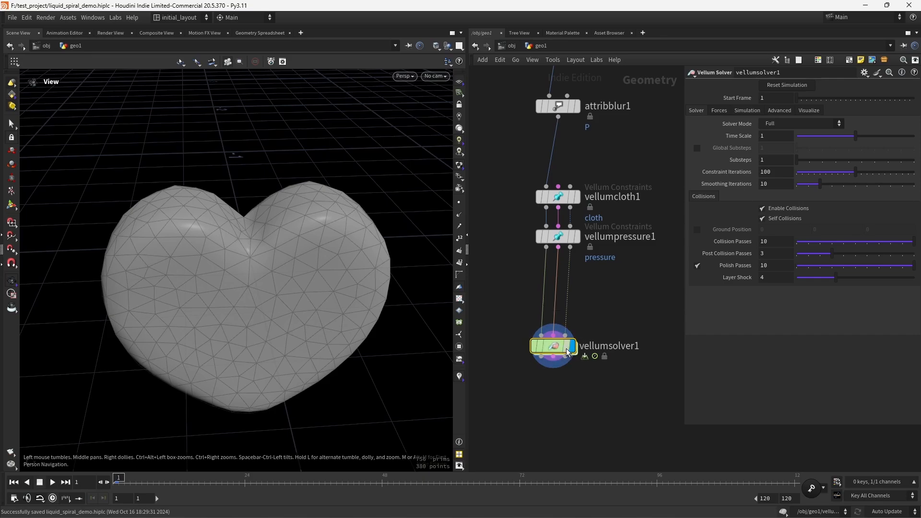
drag(544, 345, 548, 313)
click(749, 110)
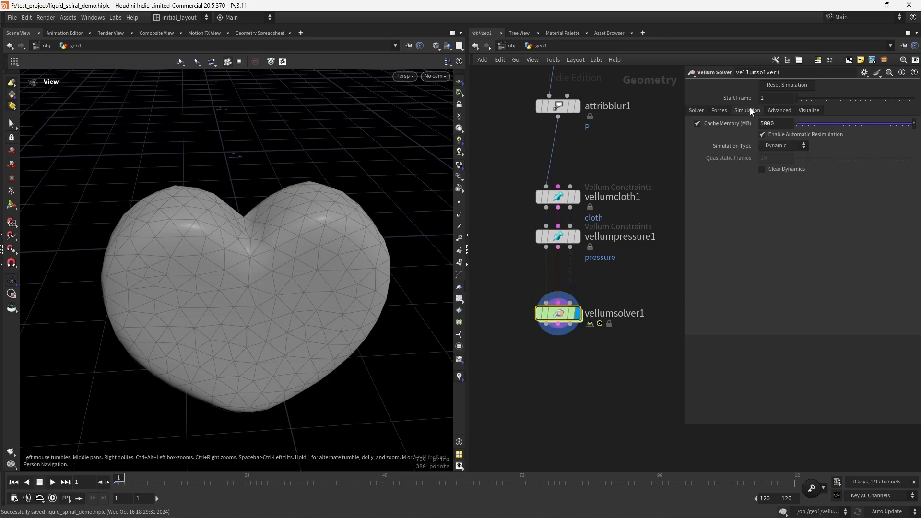
click(719, 111)
double_click(837, 123)
text(0)
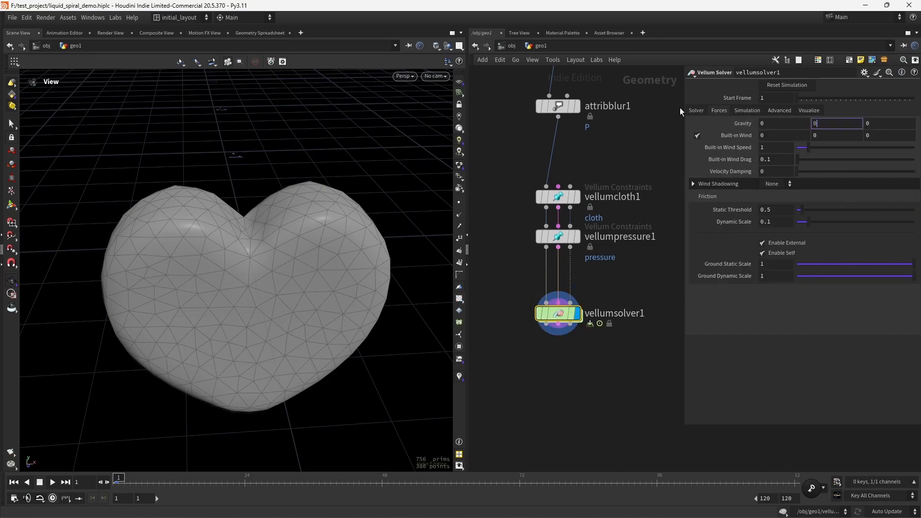
key(Return)
Step: Play back the heart simulation and return to the first frame
key(Up)
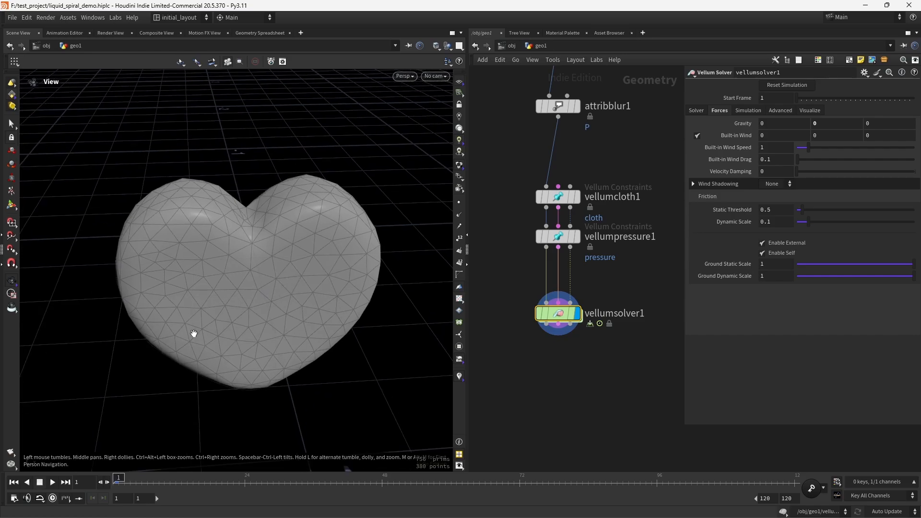
click(38, 484)
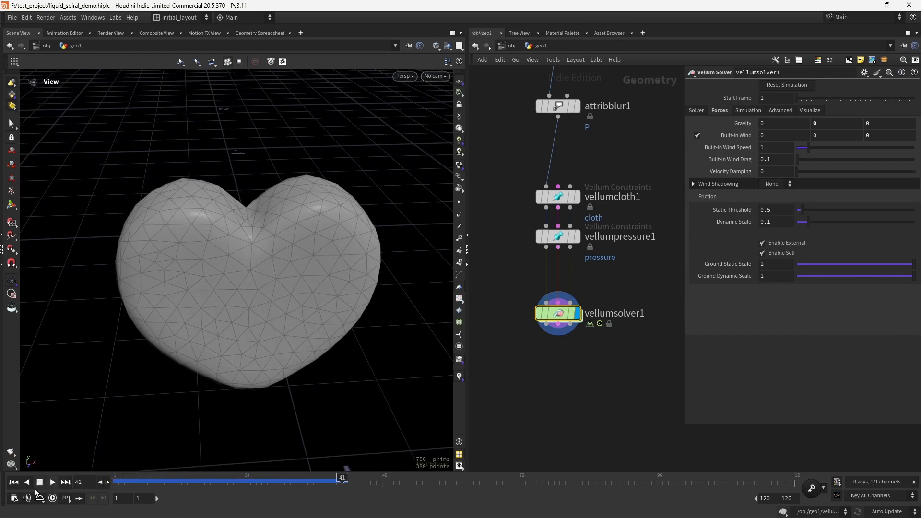
click(13, 484)
Step: Set the pressure constraint's Rest Length Scale to 3 and replay the simulation from frame 1
click(558, 237)
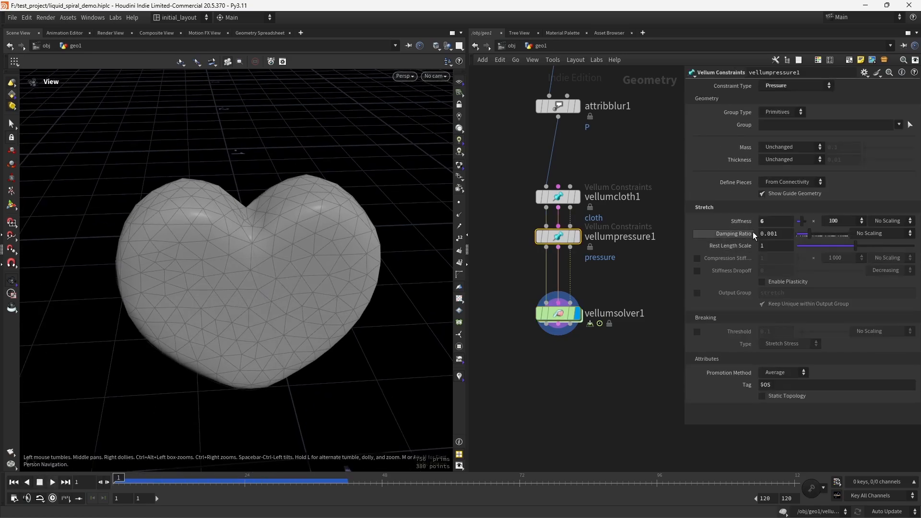
click(773, 246)
text(3)
key(Return)
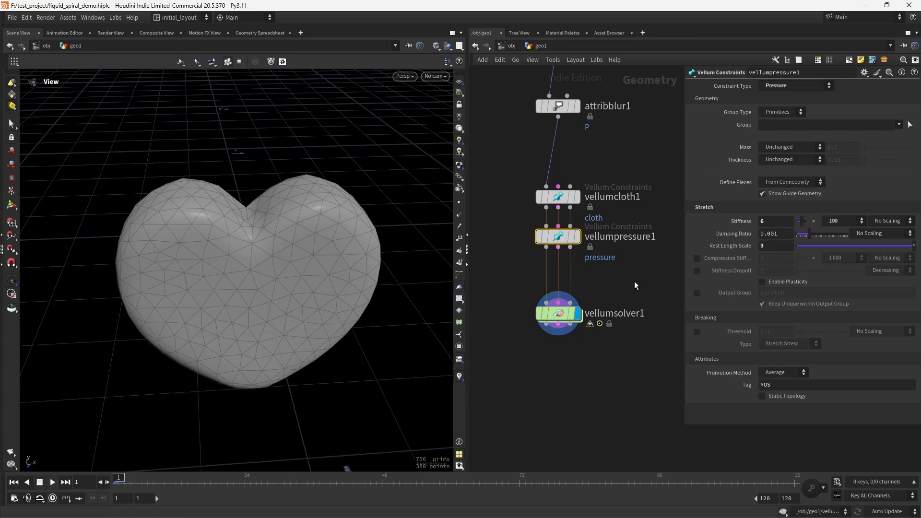
key(Up)
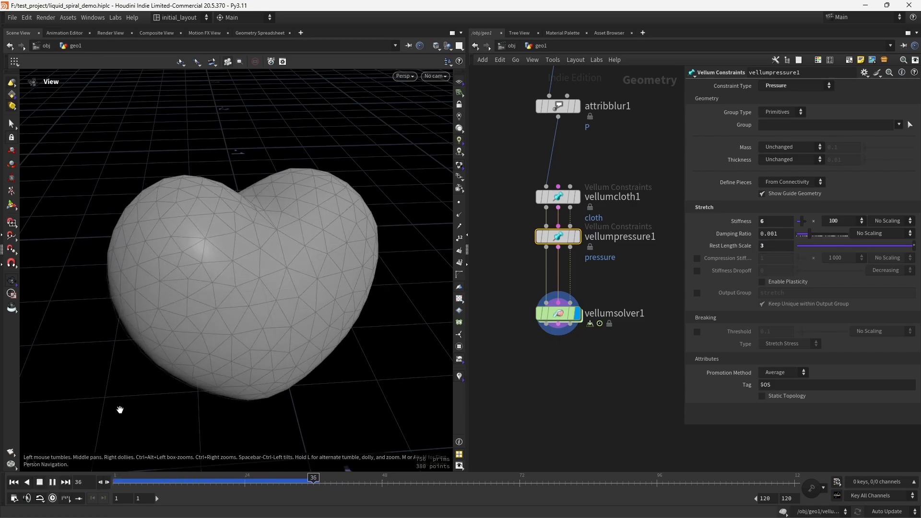
click(13, 482)
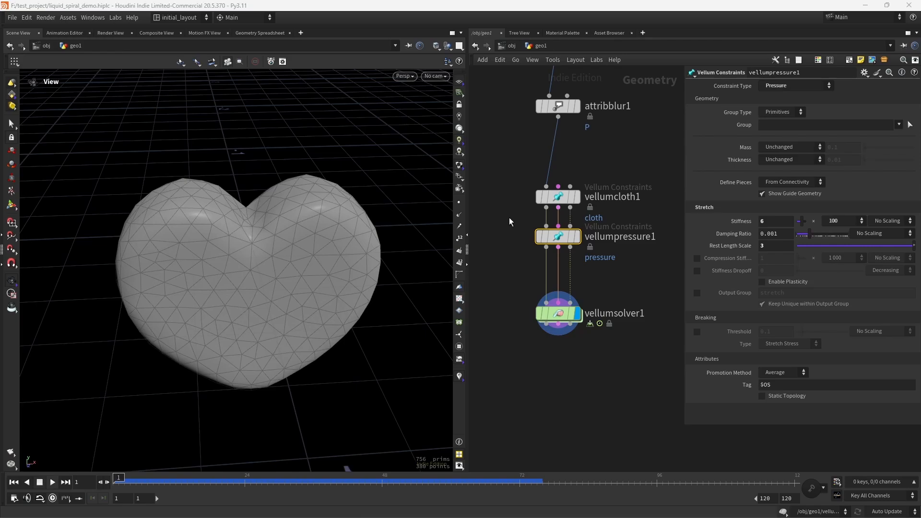
Step: Compare the cloth and pressure constraint parameters and replay the simulation
click(558, 196)
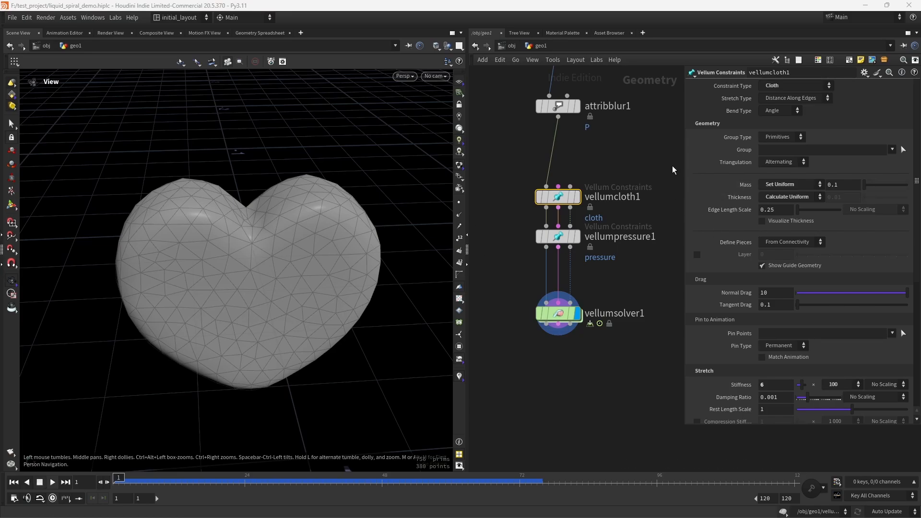
scroll(794, 376, down, 5)
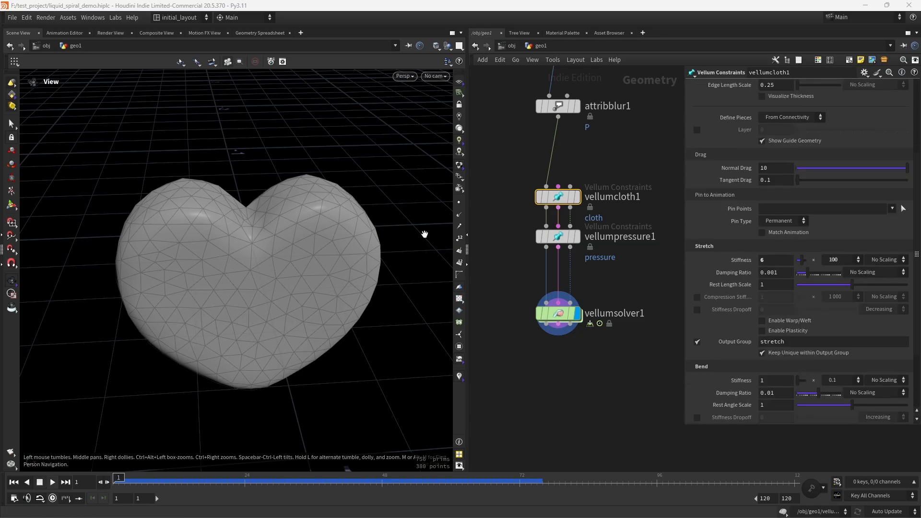
click(558, 237)
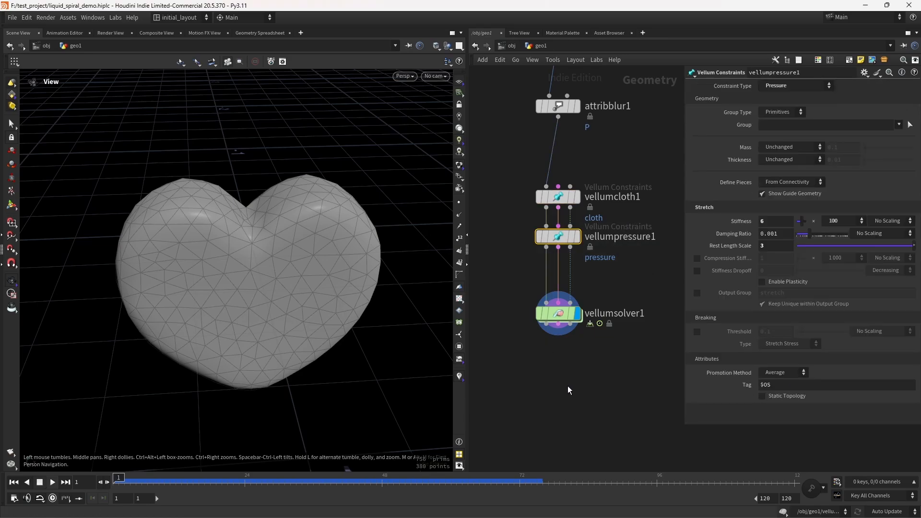
drag(558, 313, 552, 355)
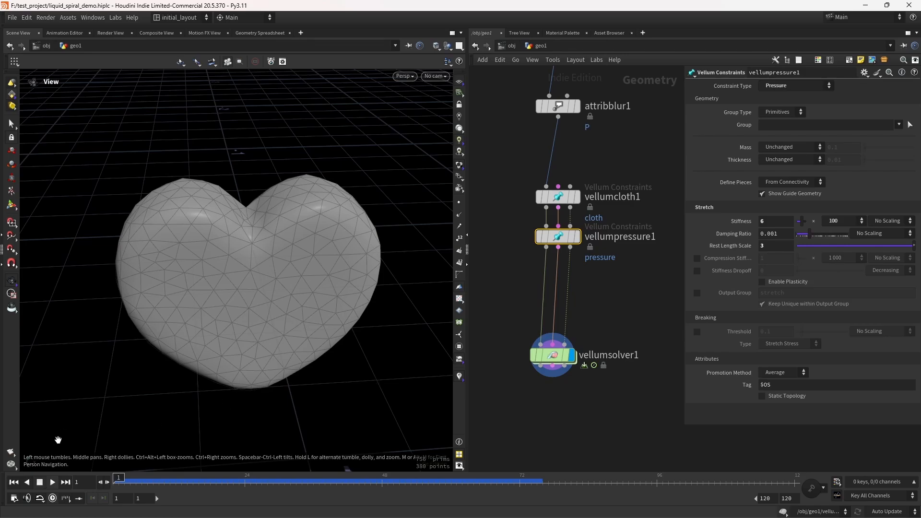
click(53, 481)
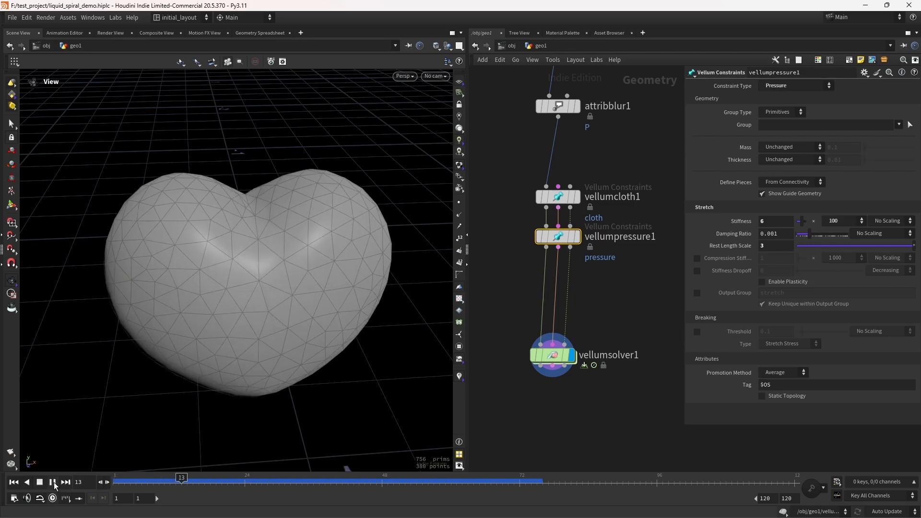
click(39, 483)
click(14, 482)
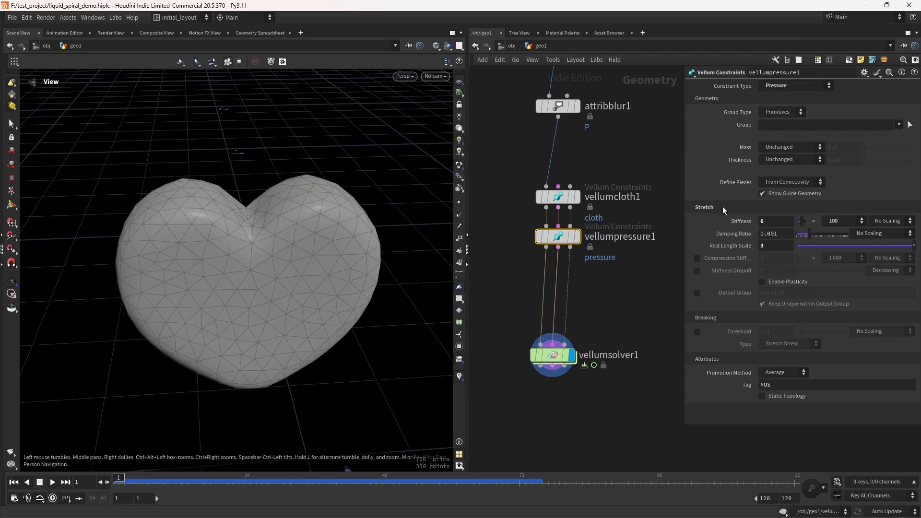
Step: Insert a Vellum Constraints node between vellumpressure1 and the solver and set its type to Pin to Target
key(Tab)
text(VELLCON)
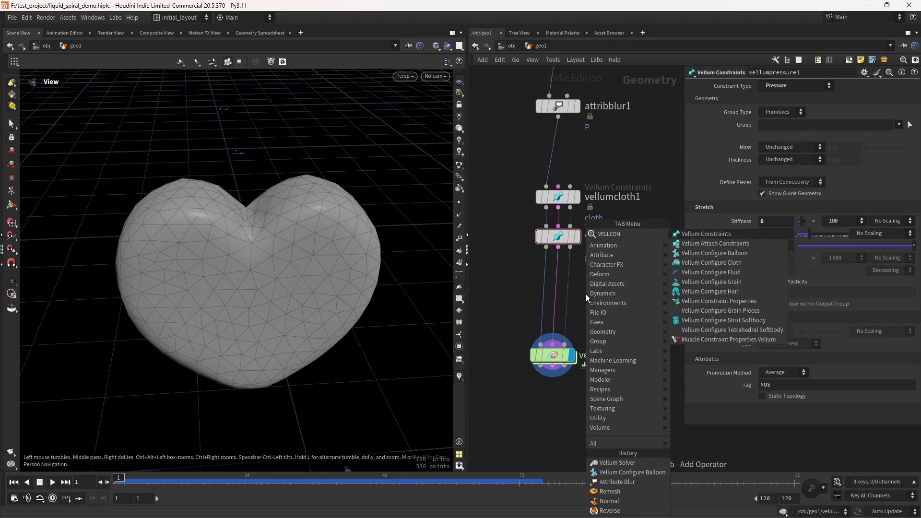
key(Return)
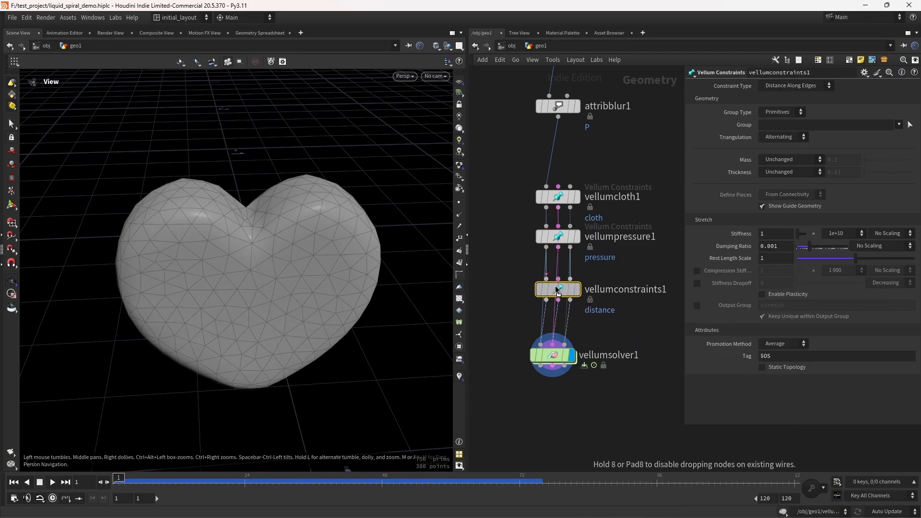
click(556, 287)
click(797, 85)
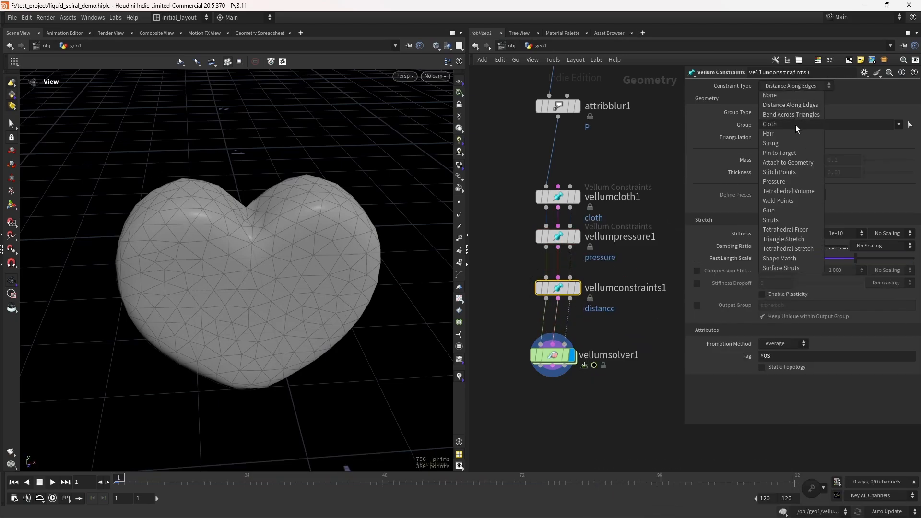
click(790, 152)
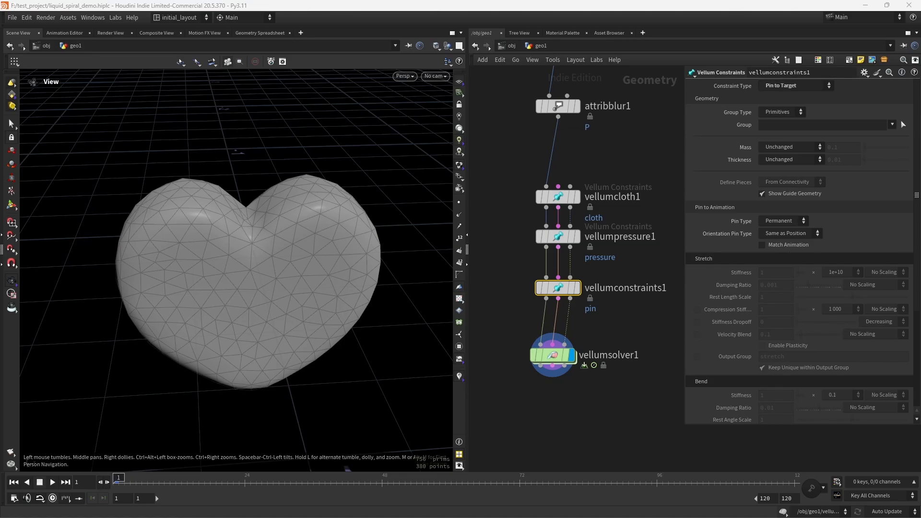
Step: Set the pin constraint's Pin Type to Soft and its stretch stiffness multiplier to 1
drag(491, 266, 508, 277)
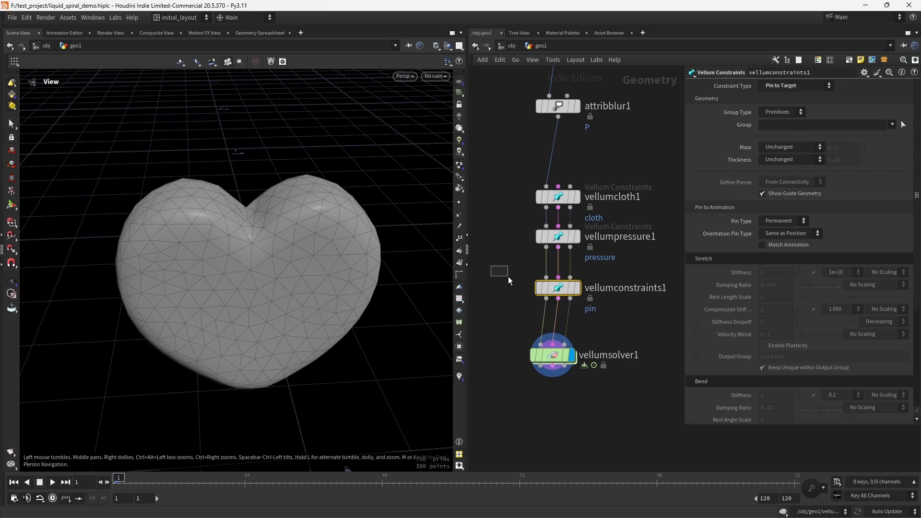
click(790, 222)
click(769, 249)
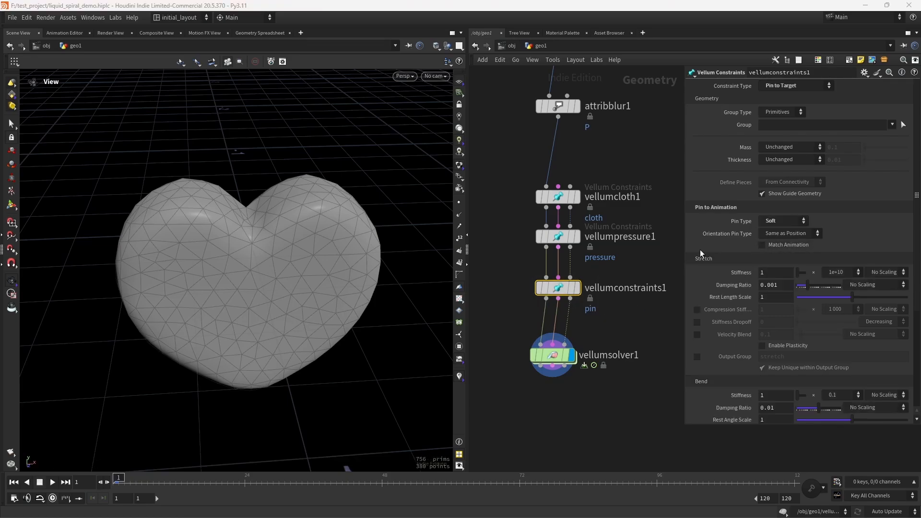
click(838, 273)
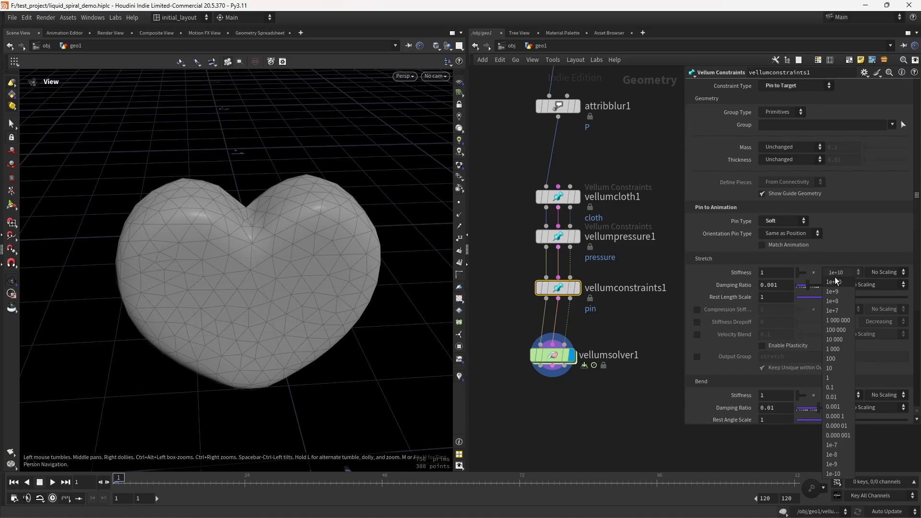
click(833, 378)
Step: Replay the simulation and scrub the timeline to frame 55
click(53, 483)
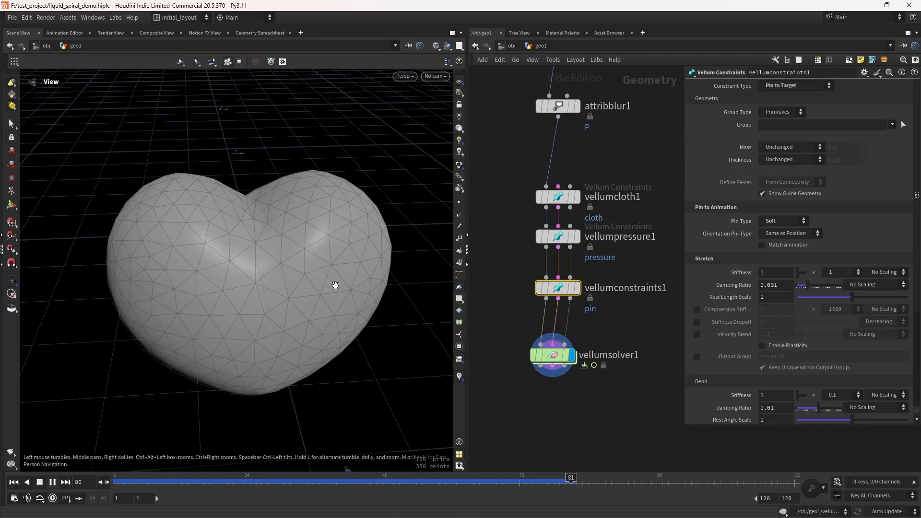
click(39, 484)
click(13, 483)
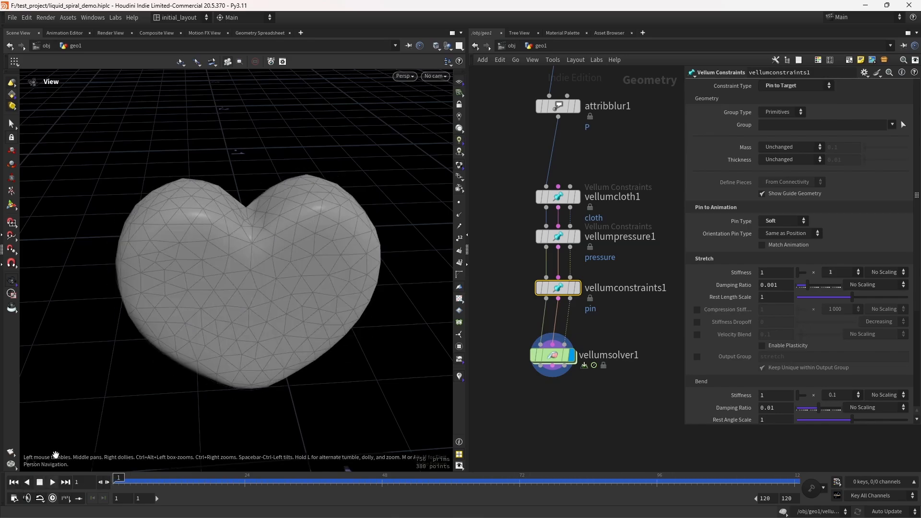
middle_drag(544, 410, 549, 351)
drag(557, 302, 563, 309)
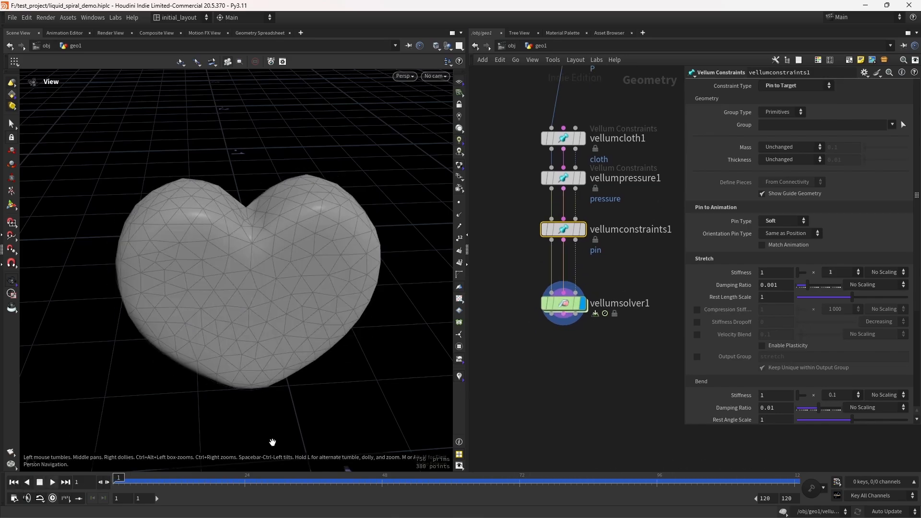
drag(132, 482, 423, 482)
Step: Add a Time Shift node below vellumsolver1 and set its Frame to 60
key(Tab)
text(TIMESH)
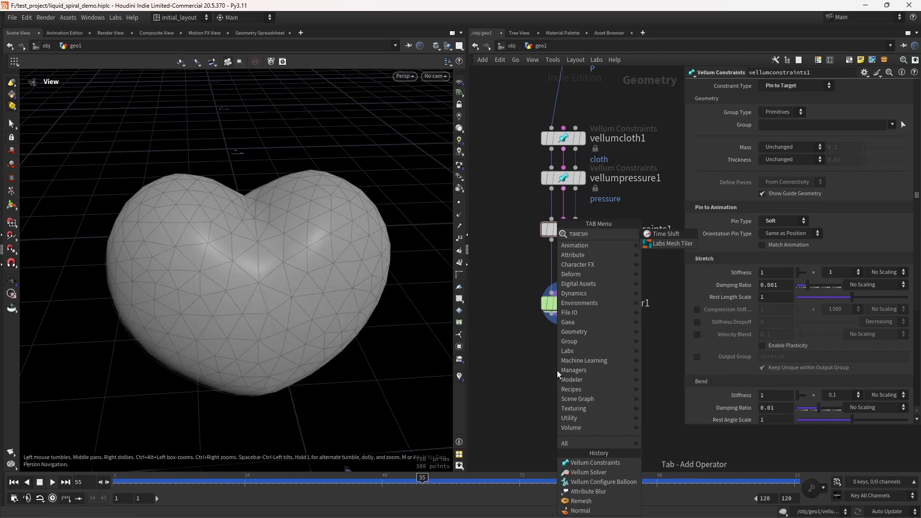
key(Return)
click(557, 370)
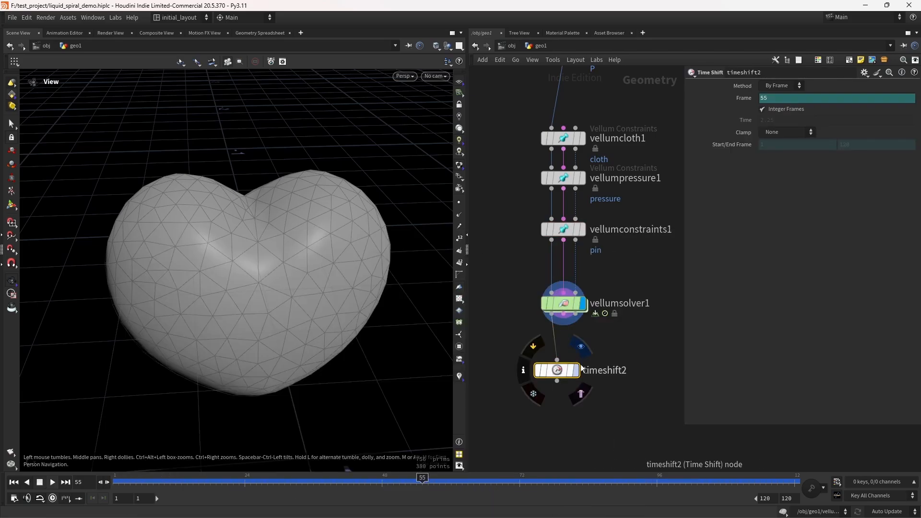
ctrl+shift+click(783, 98)
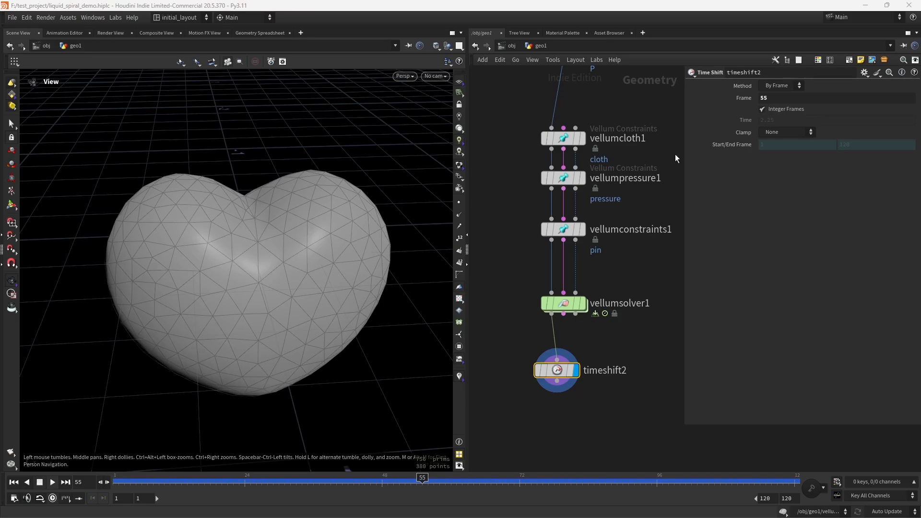
click(777, 98)
text(60)
key(Return)
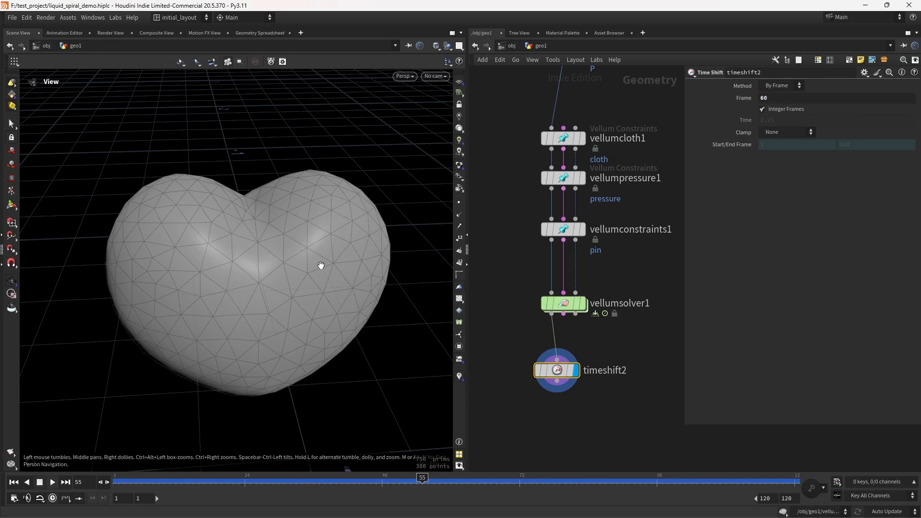
Step: Save the file and add a Vellum Post-Process node below timeshift2
drag(321, 265, 284, 292)
key(ctrl+s)
key(f)
right_drag(313, 259, 342, 251)
middle_drag(342, 250, 322, 260)
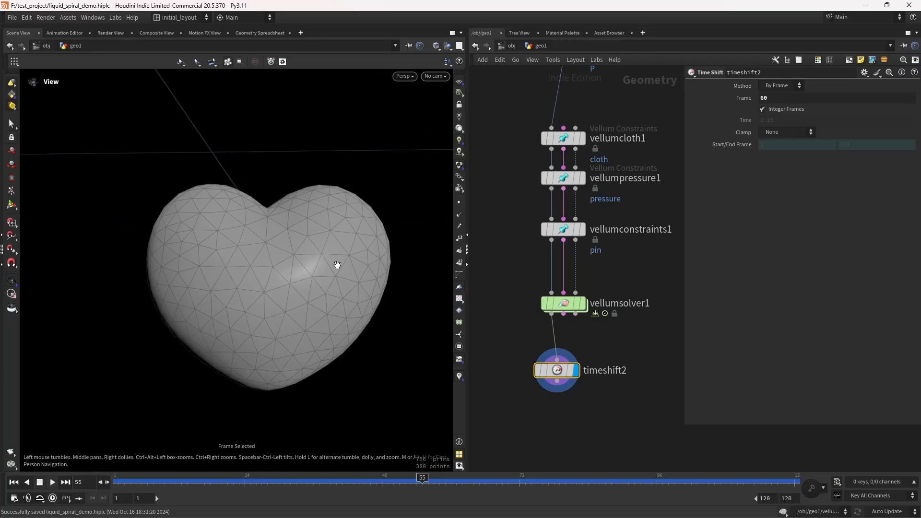
middle_drag(560, 381, 550, 321)
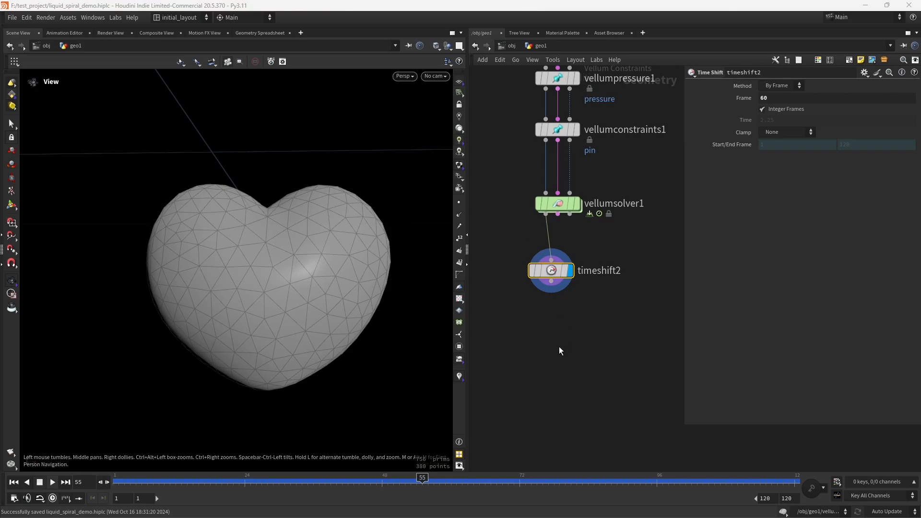
middle_drag(560, 351, 554, 332)
key(Tab)
text(VEPOSP)
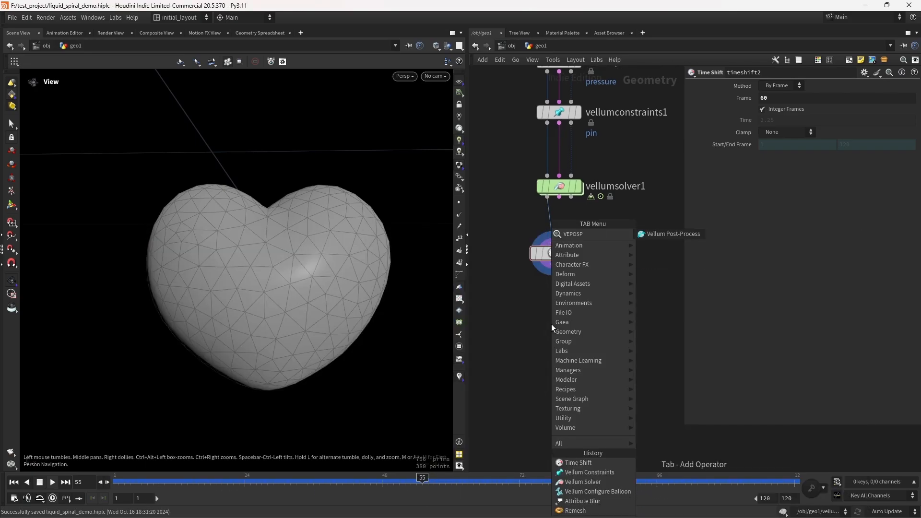
key(Return)
click(553, 328)
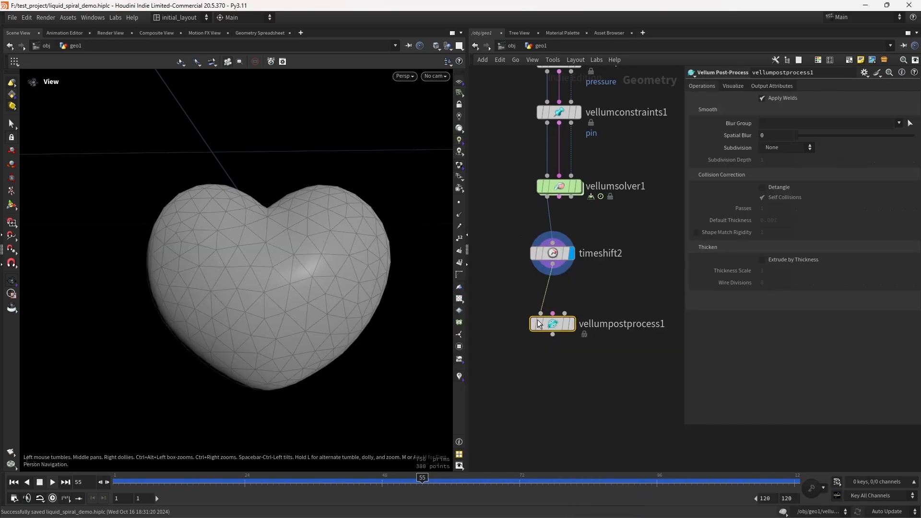
Step: Set the Vellum Post-Process node's Spatial Blur to .146 and its Subdivision to Loop
click(573, 324)
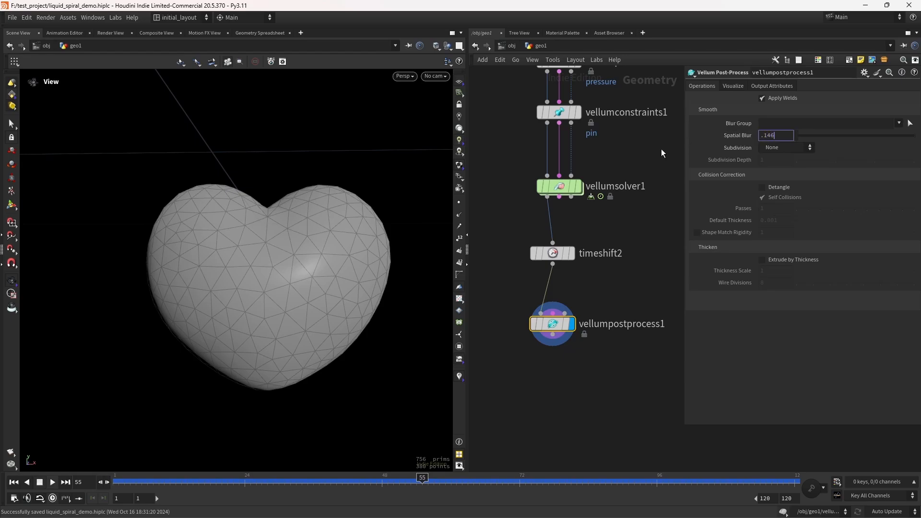
key(Return)
click(779, 148)
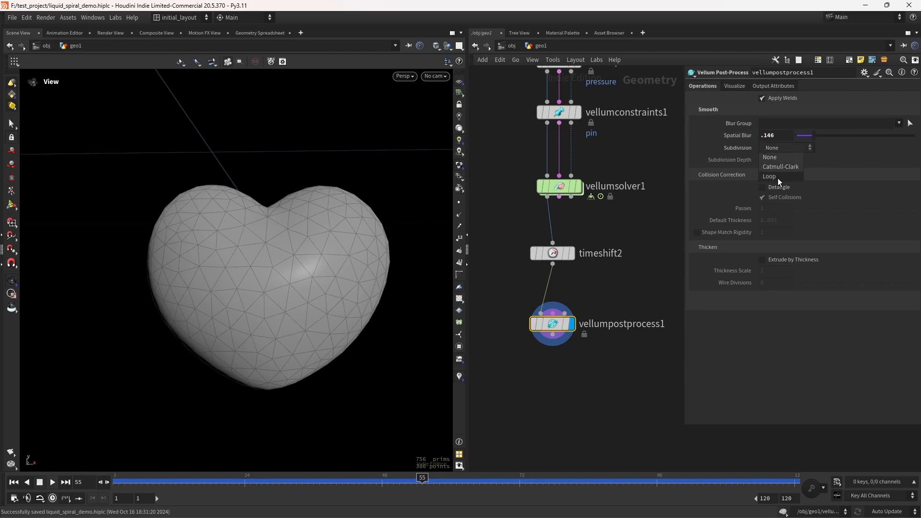
click(780, 177)
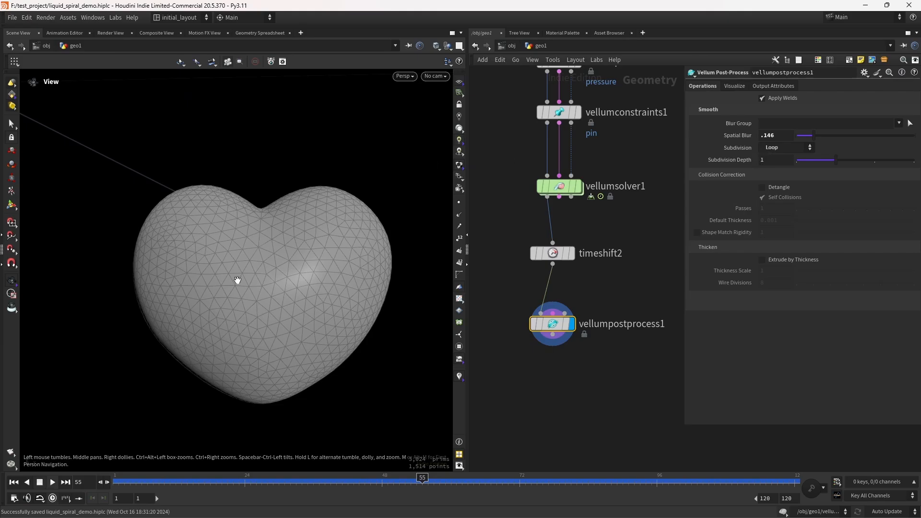
Step: Add a Labs Exoside QuadRemesher node below vellumpostprocess1
mouse_move(237, 280)
mouse_down()
mouse_move(341, 261)
mouse_move(254, 304)
mouse_move(310, 276)
mouse_move(257, 247)
mouse_move(275, 321)
mouse_move(95, 250)
mouse_move(231, 257)
mouse_move(253, 278)
mouse_move(248, 264)
mouse_up()
key(shift+w)
key(shift+w)
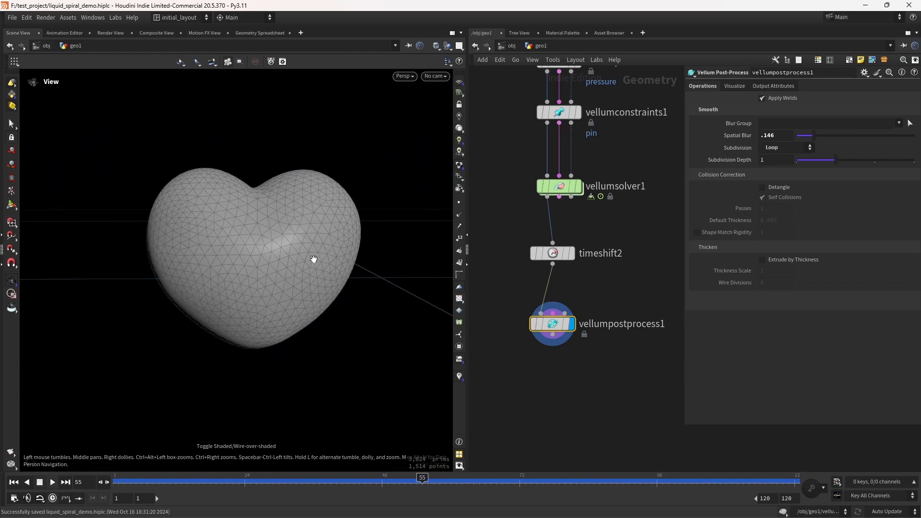
drag(314, 259, 298, 243)
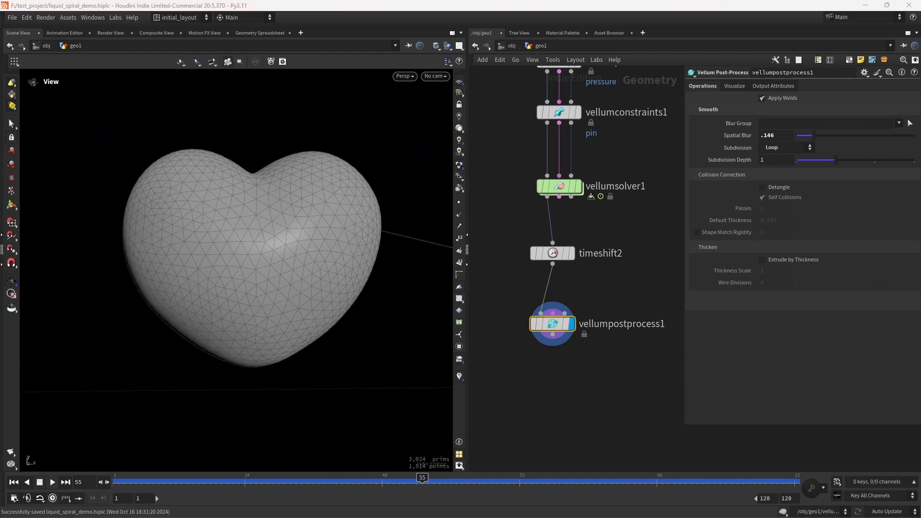
middle_drag(559, 393, 569, 357)
key(Tab)
text(quad)
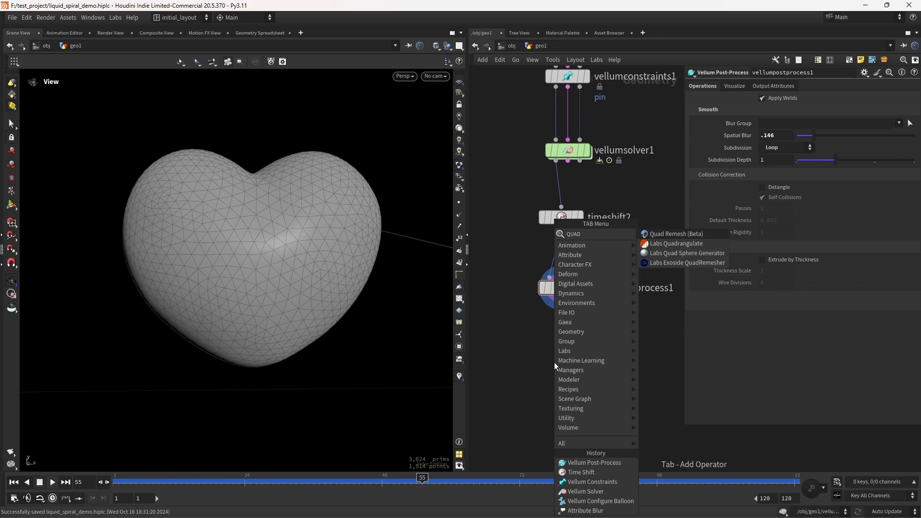
key(Down)
key(Down)
key(Down)
key(Return)
click(559, 361)
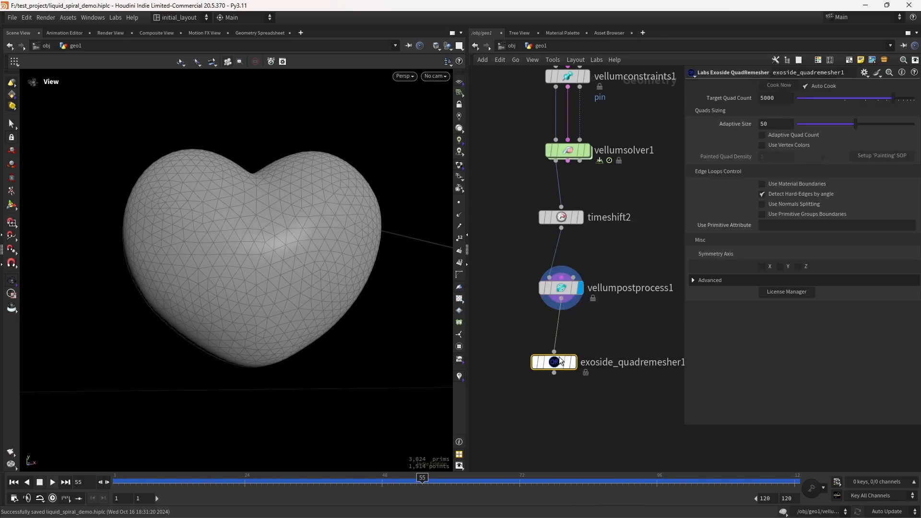
Step: Display the quad remesher, set its Target Quad Count to 500 and enable X and Z symmetry
click(573, 362)
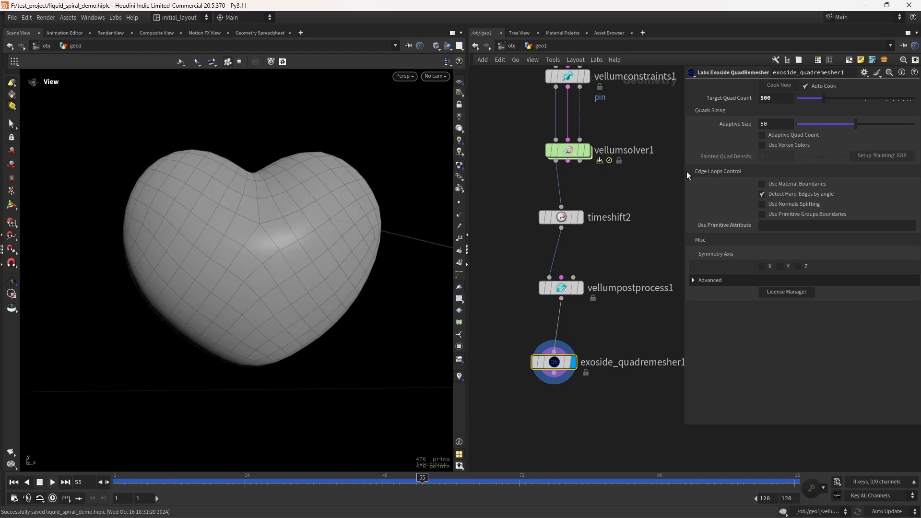
click(769, 267)
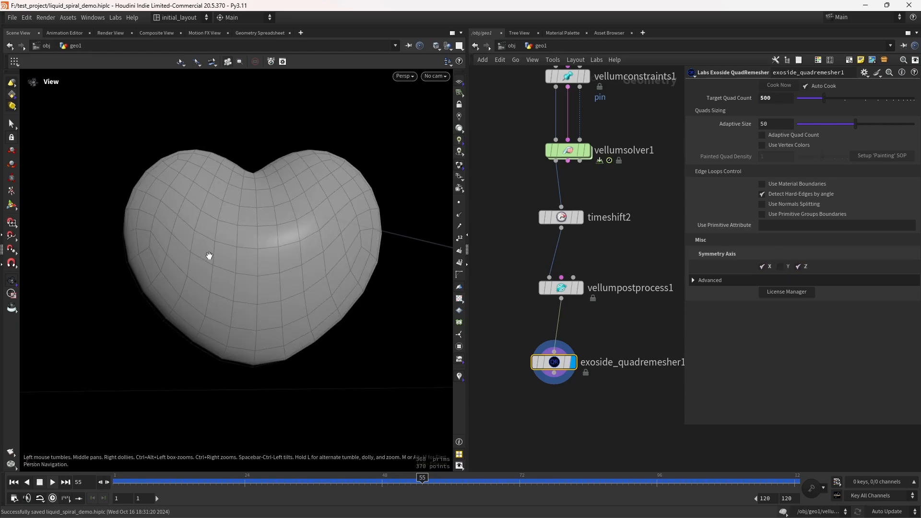
drag(208, 257, 233, 266)
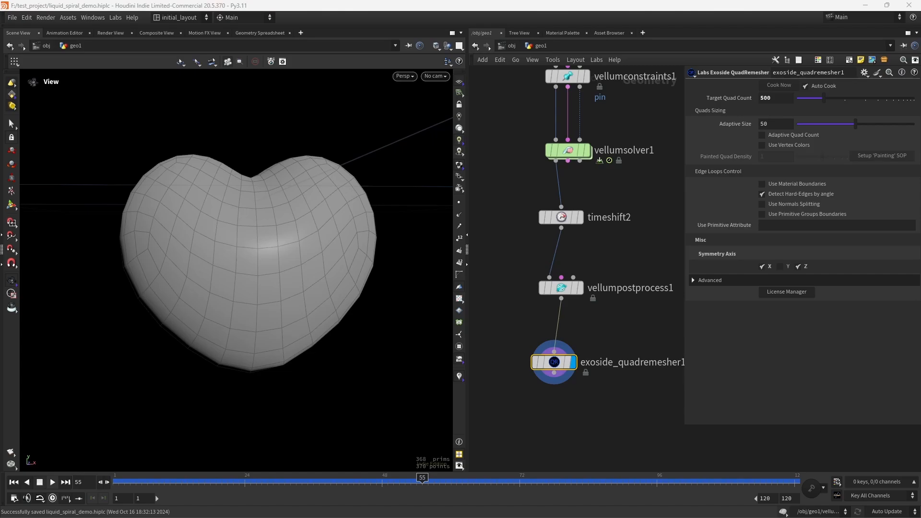
Step: Lock the exoside_quadremesher1 node and save the file
middle_drag(587, 419, 574, 349)
click(541, 294)
drag(562, 269, 570, 261)
key(ctrl+s)
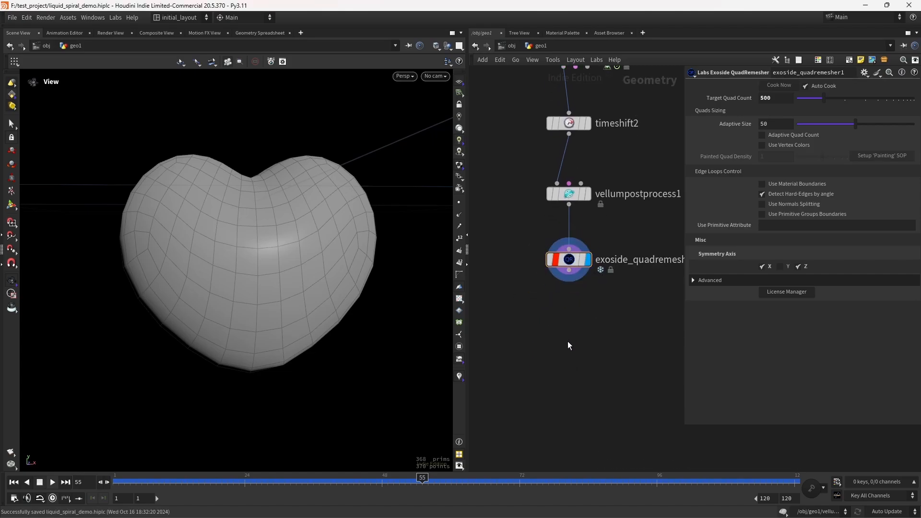
Step: Add a Subdivide node below the quad remesher, display it, and save the file
key(Tab)
text(subdivide)
key(Return)
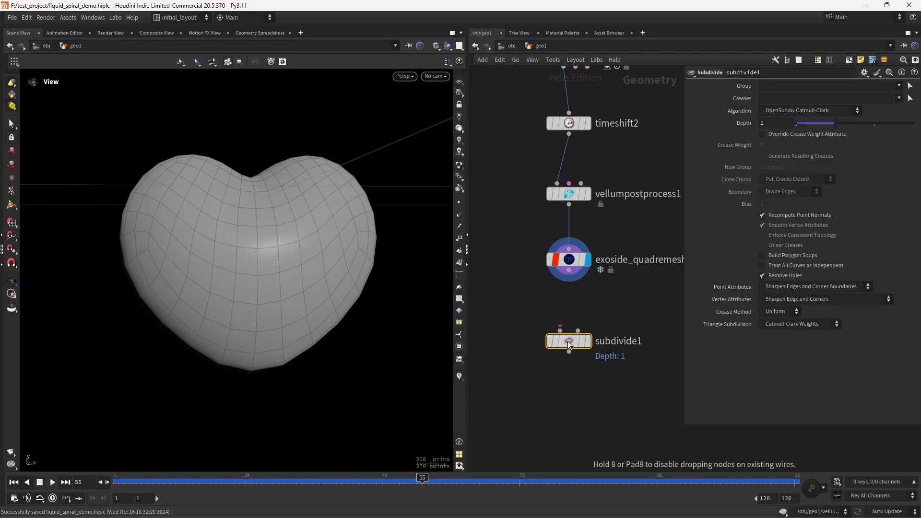
drag(569, 270, 561, 331)
click(594, 319)
right_drag(282, 275, 279, 276)
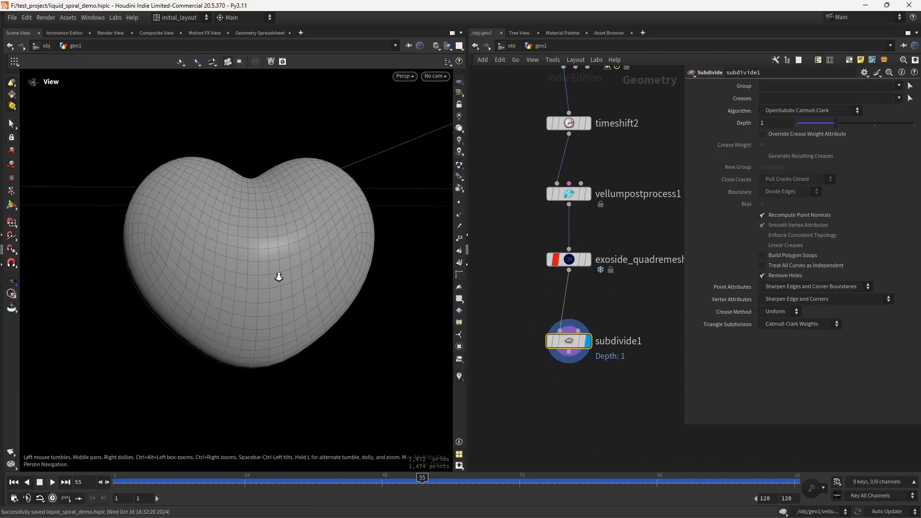
mouse_move(279, 277)
mouse_down()
mouse_move(264, 269)
mouse_move(286, 265)
mouse_up()
right_drag(297, 263, 276, 283)
key(ctrl+s)
Step: Select the heart's node chain and move it into place in the network, then save
right_drag(628, 293, 594, 320)
drag(534, 291, 596, 449)
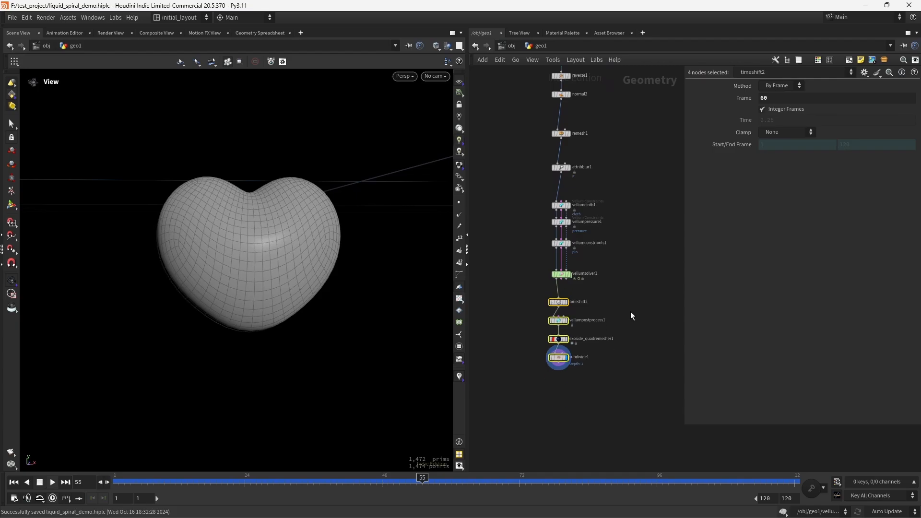
scroll(631, 315, down, 5)
middle_drag(639, 282, 610, 329)
drag(566, 215, 593, 310)
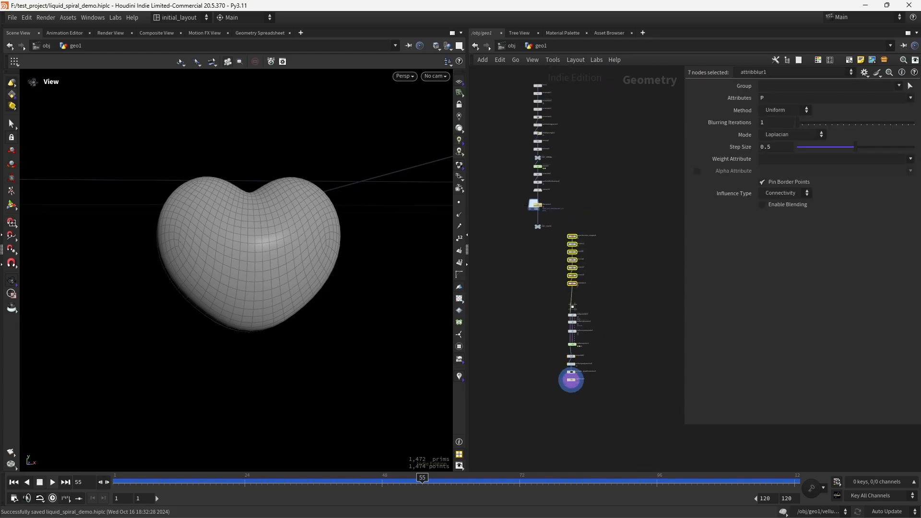
middle_drag(602, 325, 605, 281)
drag(538, 263, 616, 402)
drag(575, 336, 576, 320)
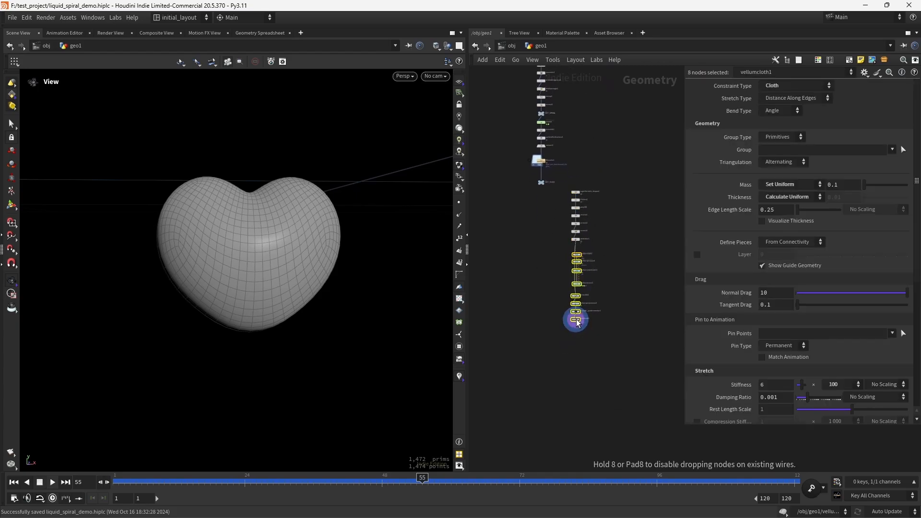
scroll(581, 357, up, 6)
key(ctrl+s)
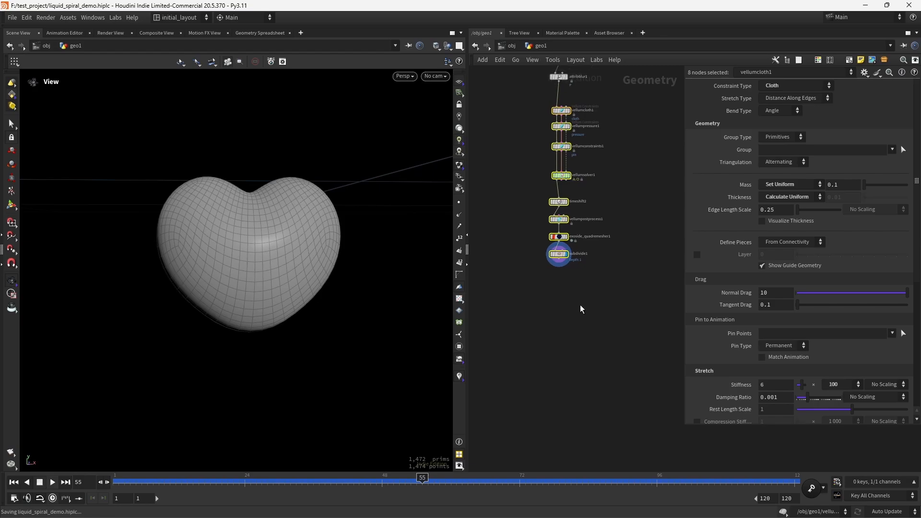
scroll(578, 221, up, 5)
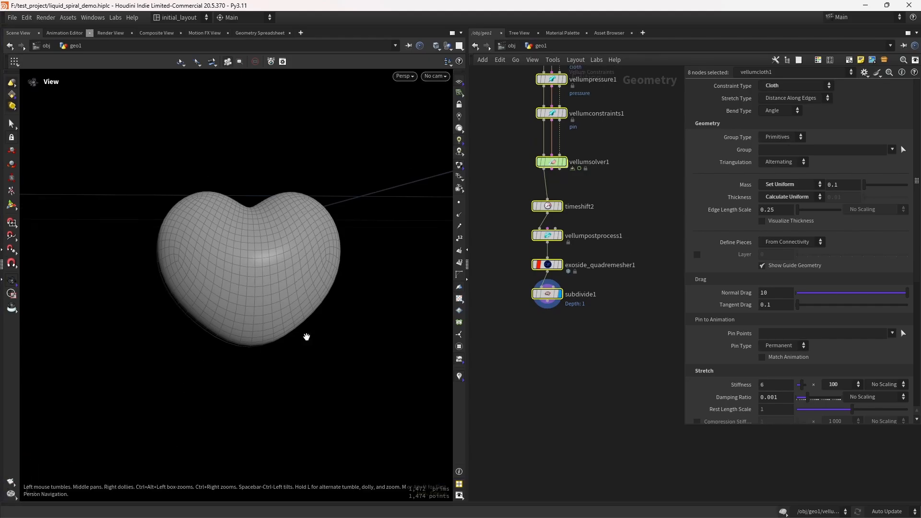
scroll(568, 284, up, 3)
mouse_move(564, 286)
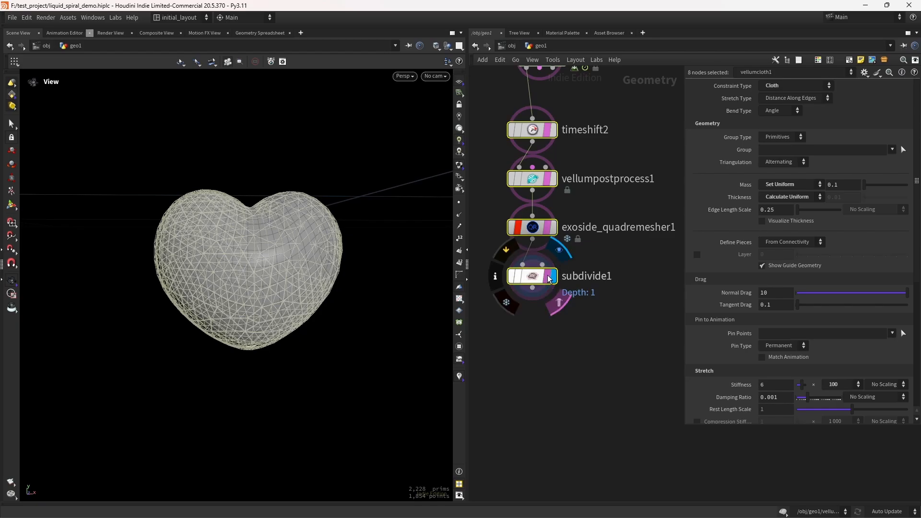
click(567, 317)
scroll(617, 367, down, 3)
middle_drag(617, 367, 585, 344)
key(ctrl+s)
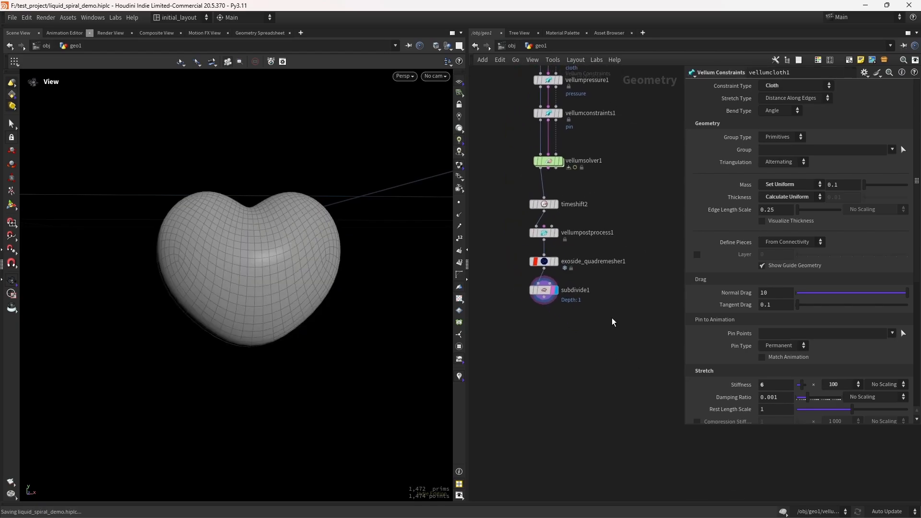
Step: Add a Draw Curve node beside the heart chain and display it
middle_drag(663, 363, 615, 306)
scroll(615, 306, up, 1)
key(Tab)
text(draw)
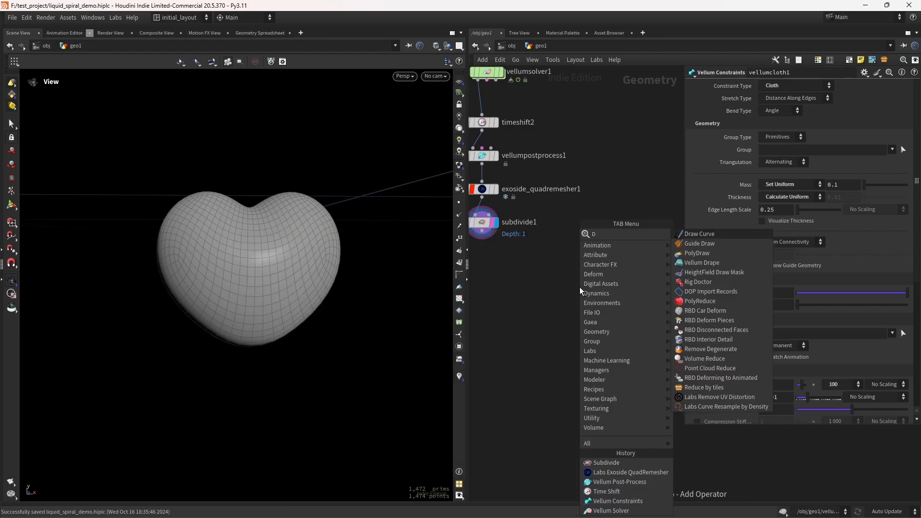
key(Return)
click(580, 287)
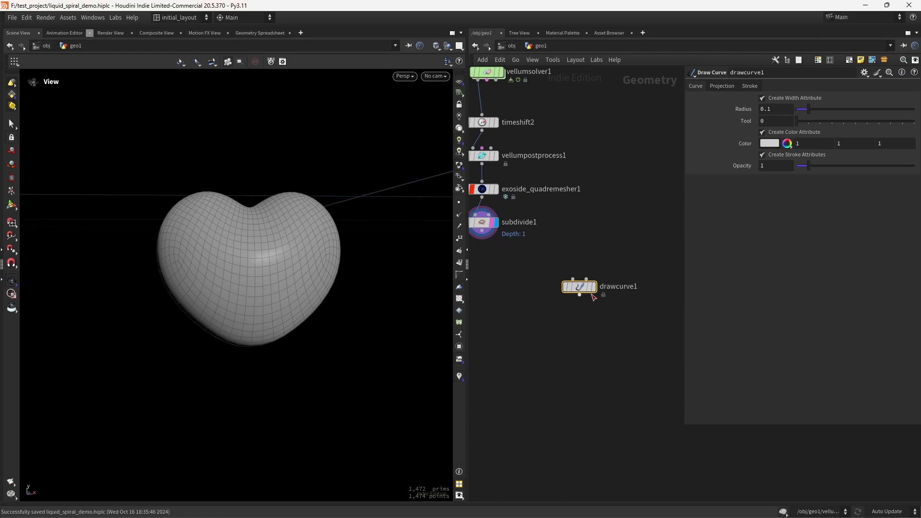
click(595, 288)
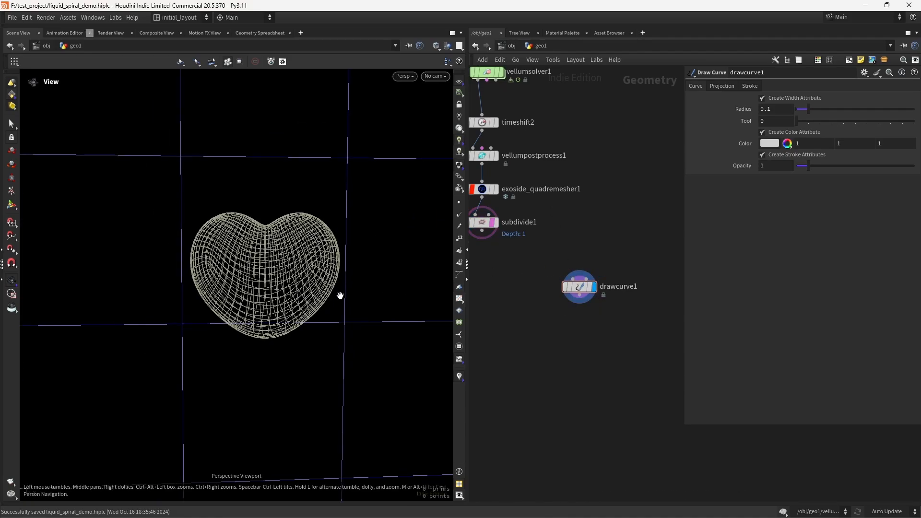
Step: In the front view, draw a looping curve back and forth across the heart, then save the file
key(space+3)
scroll(288, 284, up, 12)
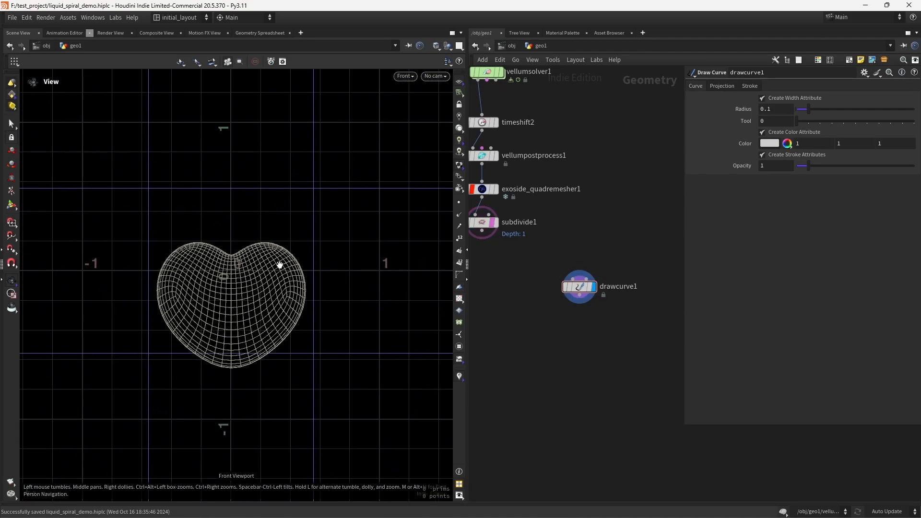
middle_drag(280, 264, 286, 269)
click(580, 288)
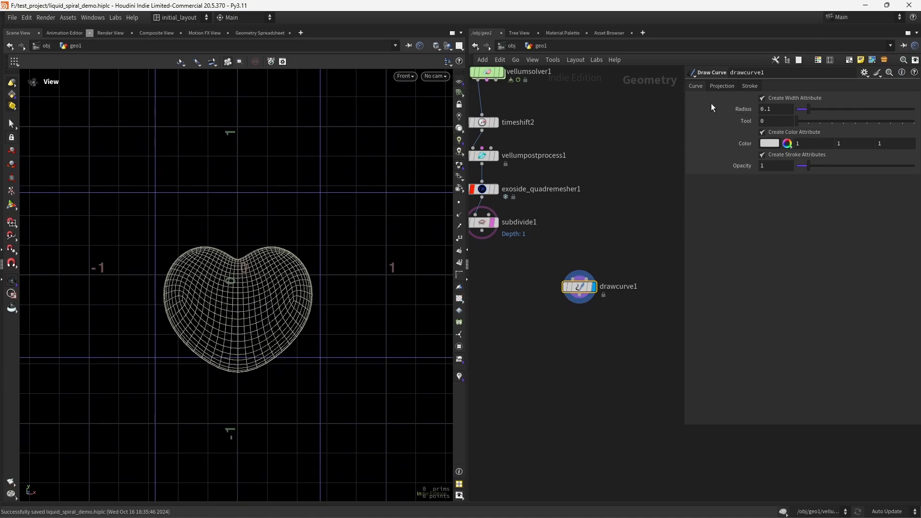
click(12, 207)
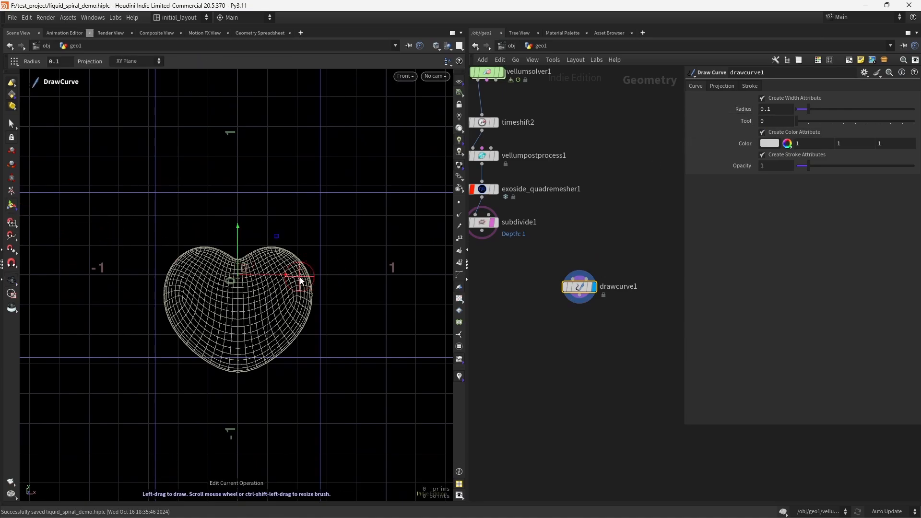
mouse_move(321, 273)
mouse_down()
mouse_move(261, 269)
mouse_move(266, 276)
mouse_move(225, 326)
mouse_move(279, 354)
mouse_move(243, 359)
mouse_move(291, 366)
mouse_up()
key(ctrl+z)
mouse_move(315, 255)
mouse_down()
mouse_move(191, 265)
mouse_move(242, 269)
mouse_move(309, 313)
mouse_move(246, 308)
mouse_move(196, 323)
mouse_move(249, 328)
mouse_up()
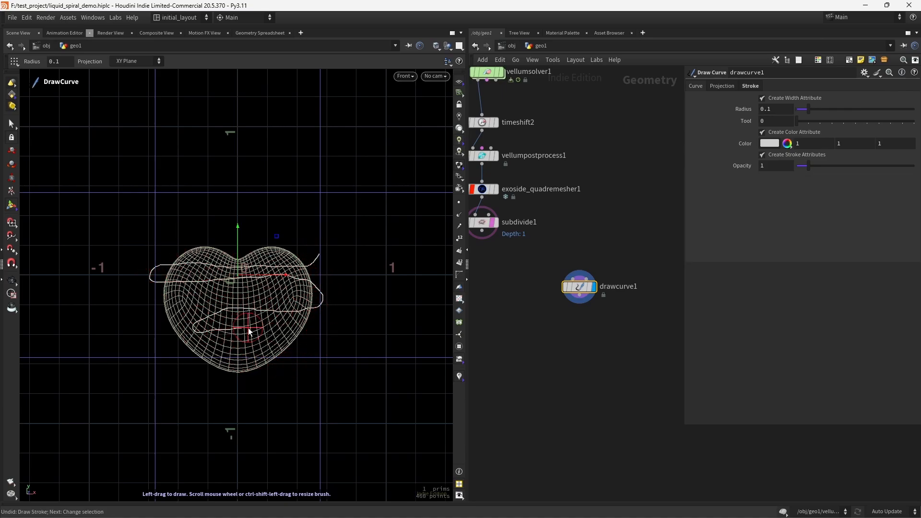
key(ctrl+z)
drag(308, 258, 285, 271)
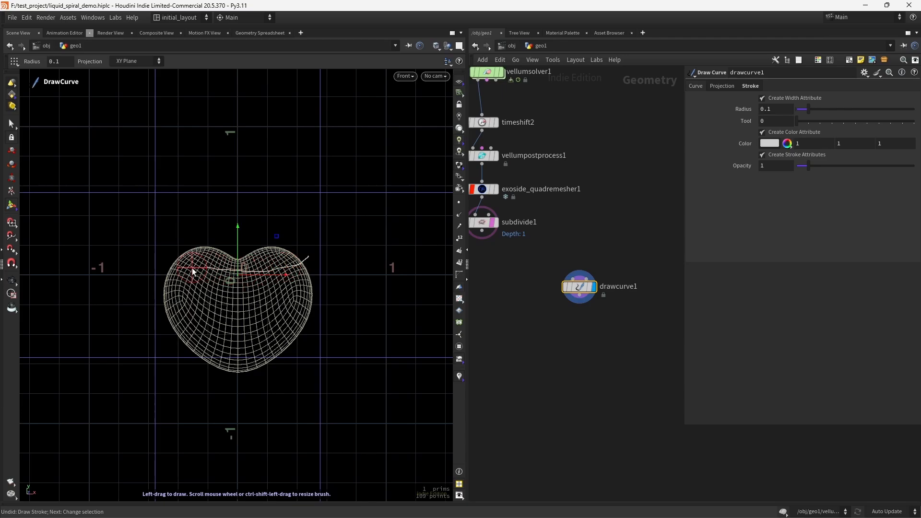
mouse_move(192, 272)
mouse_down()
mouse_move(279, 294)
mouse_move(167, 305)
mouse_move(316, 322)
mouse_move(233, 333)
mouse_move(211, 359)
mouse_move(282, 362)
mouse_up()
click(13, 284)
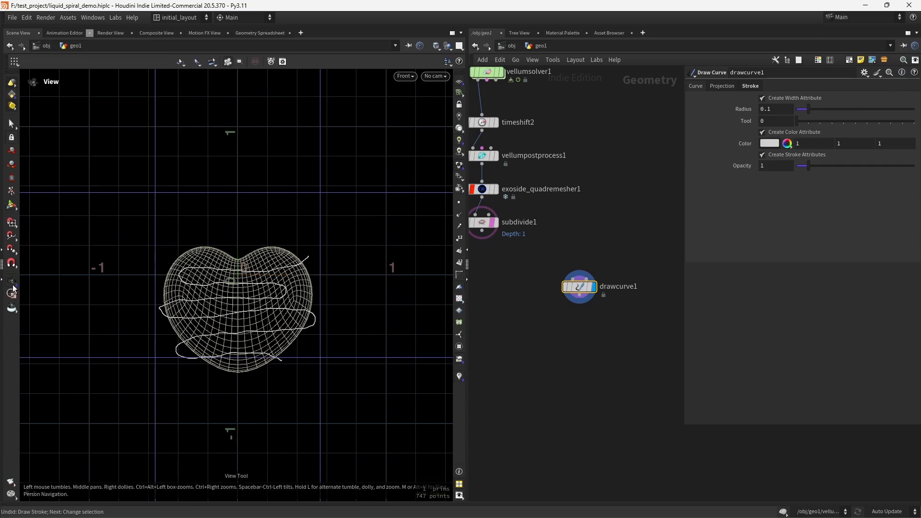
key(ctrl+s)
Step: Append a Resample node to the curve with Length 0.05 and polygons treated as Subdivision Curves
middle_drag(577, 326, 571, 296)
scroll(572, 297, up, 1)
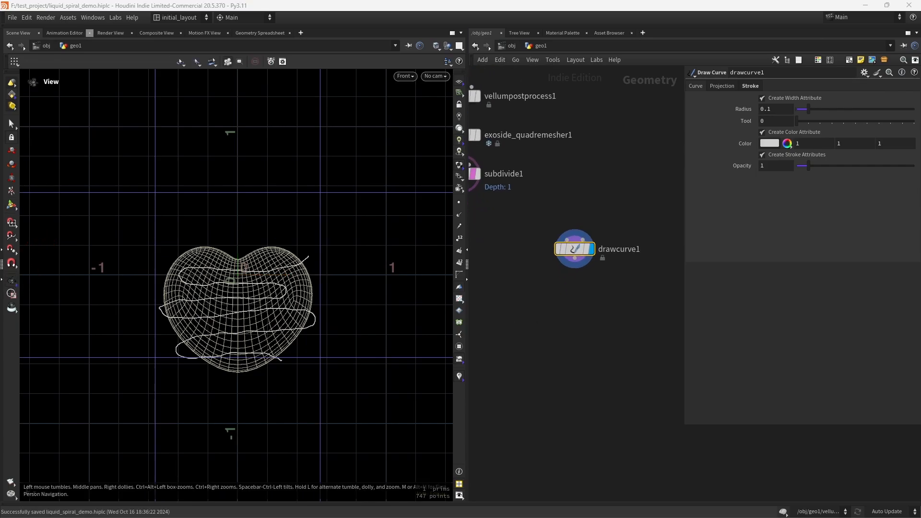
middle_drag(593, 307, 590, 304)
key(Tab)
text(RESAM)
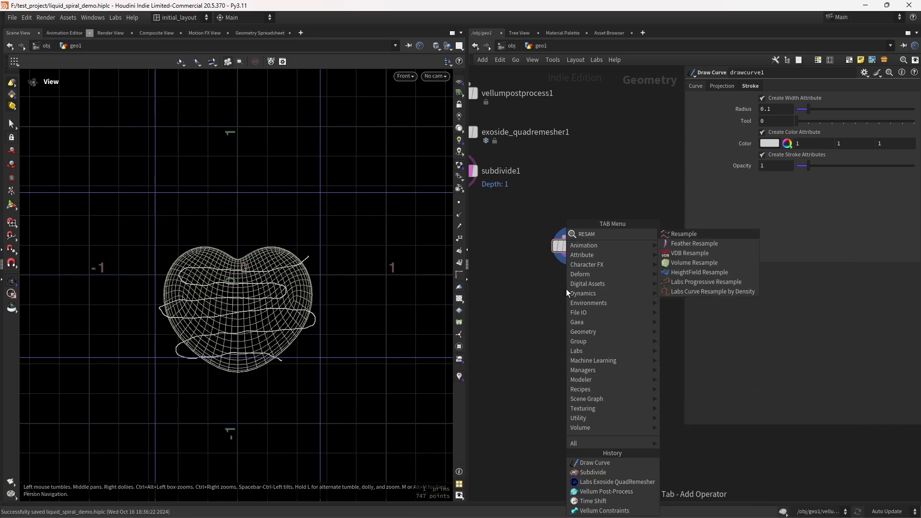
key(Return)
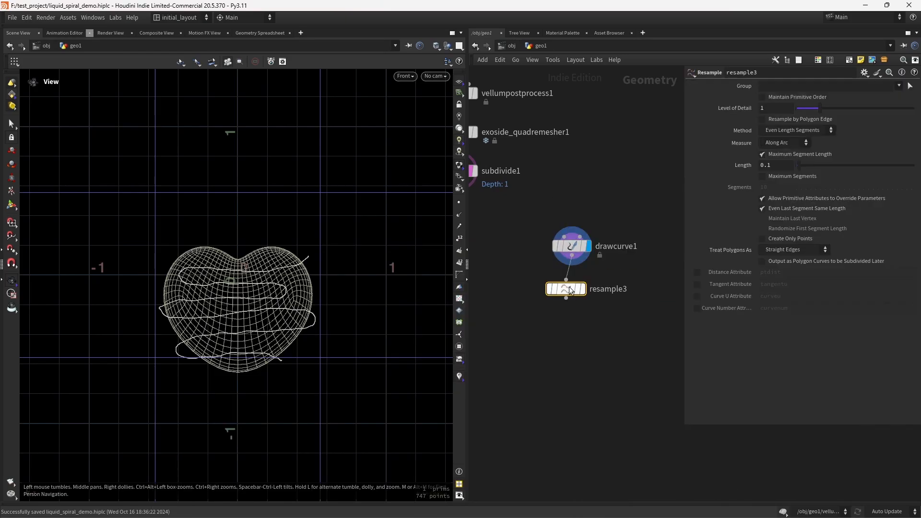
click(582, 303)
click(586, 301)
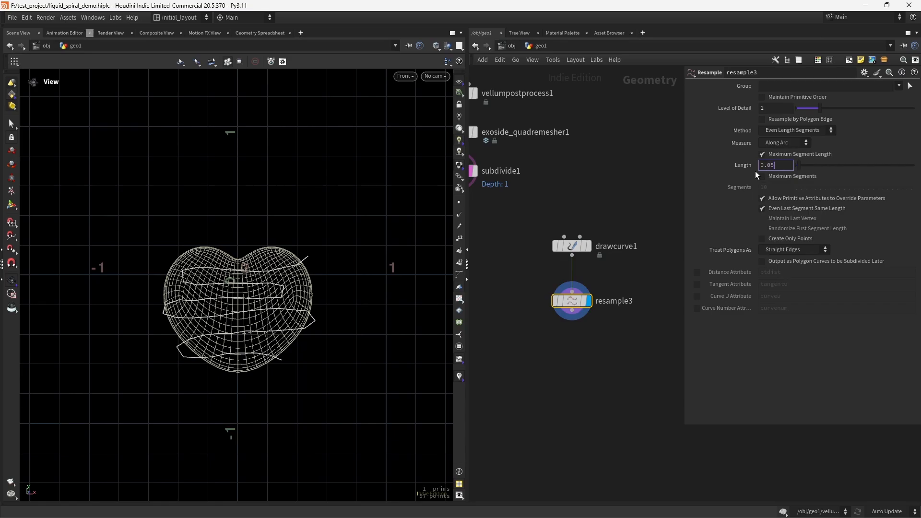
key(Return)
click(787, 271)
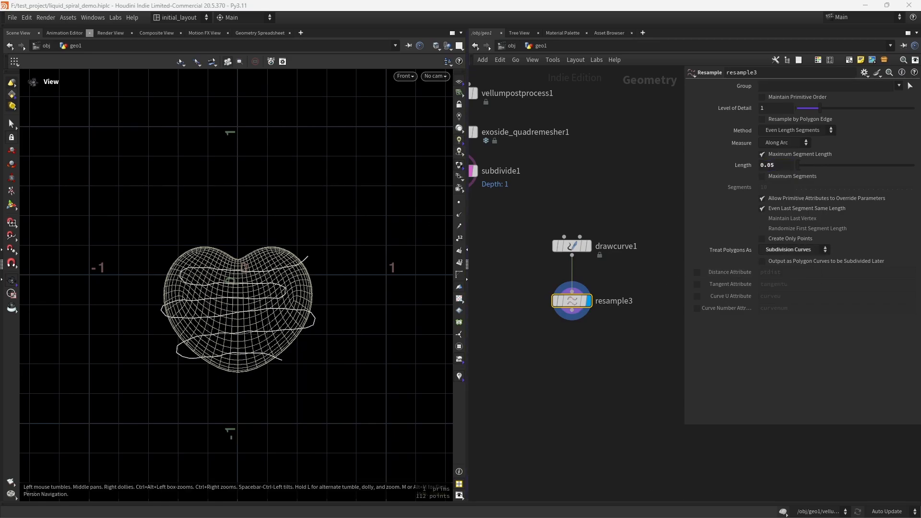
Step: Duplicate the Resample node as resample4 below resample3
middle_drag(591, 369, 588, 343)
alt+drag(569, 278, 572, 323)
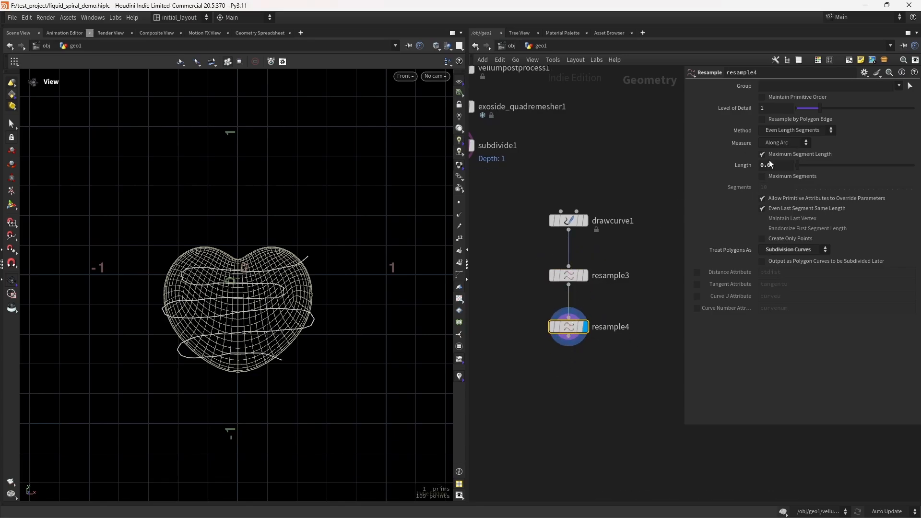
Step: Set resample4's Length to 0.01
text(1)
key(Return)
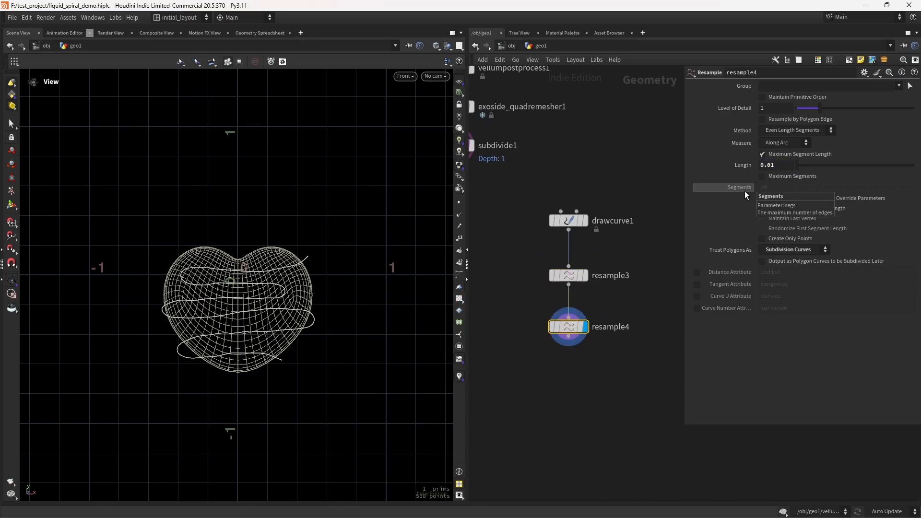
drag(323, 318, 329, 313)
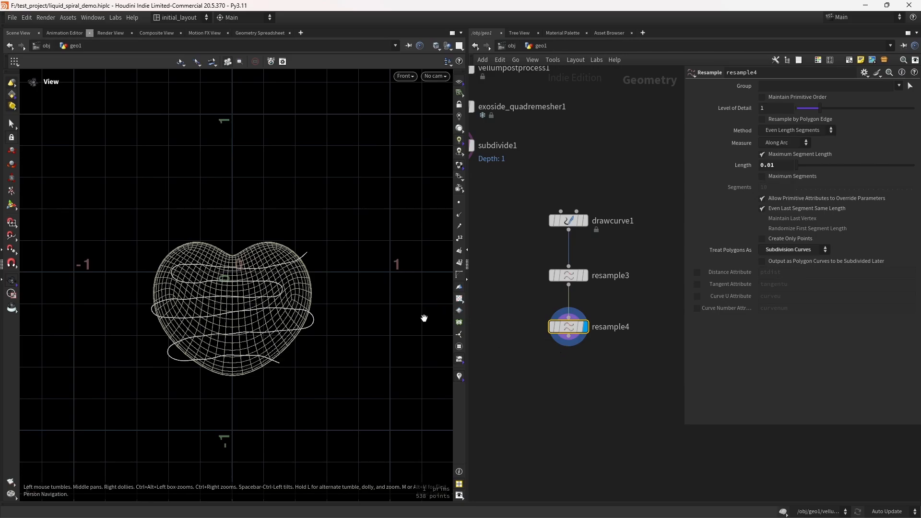
drag(425, 318, 365, 288)
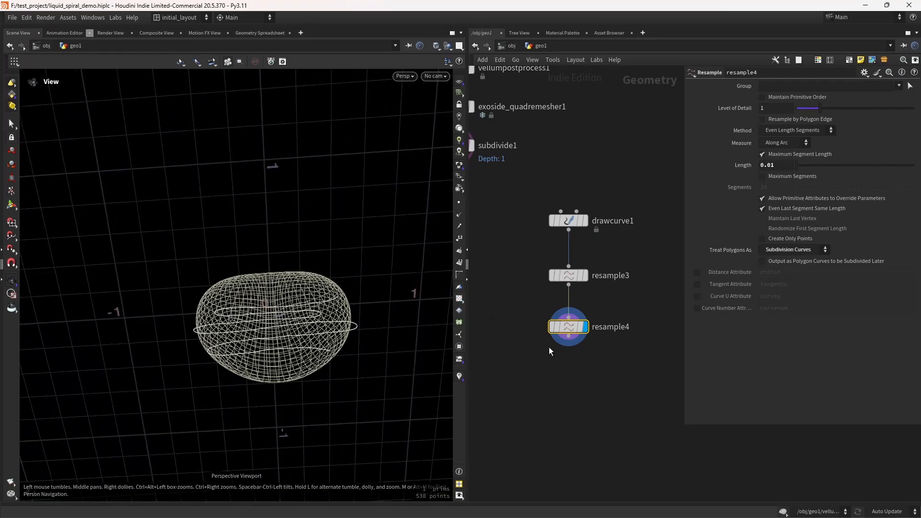
Step: Append a Transform node after resample4 and set its Z translate to 1
key(Tab)
text(tran)
key(Return)
click(572, 379)
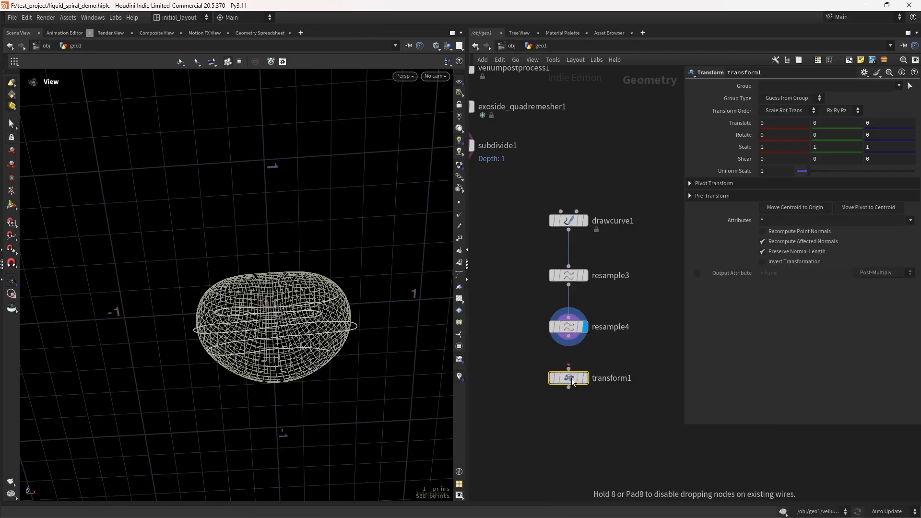
drag(571, 342, 569, 371)
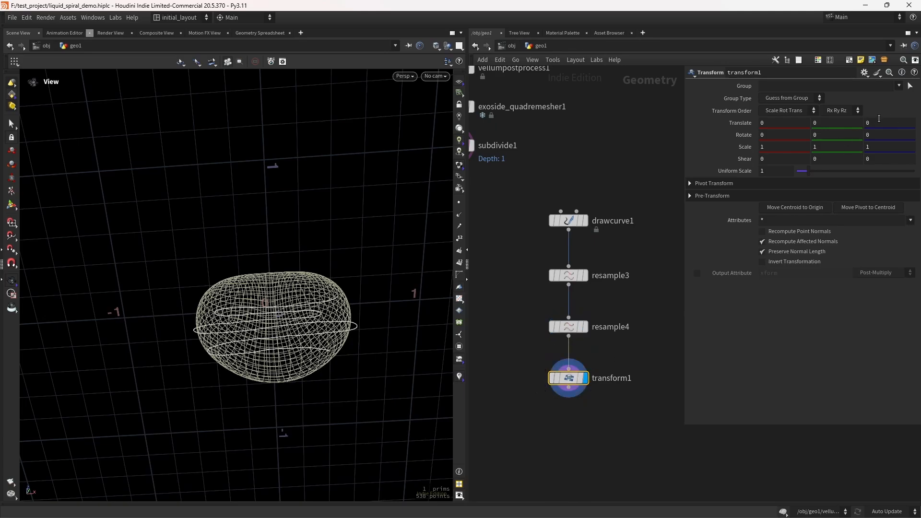
text(1)
key(Return)
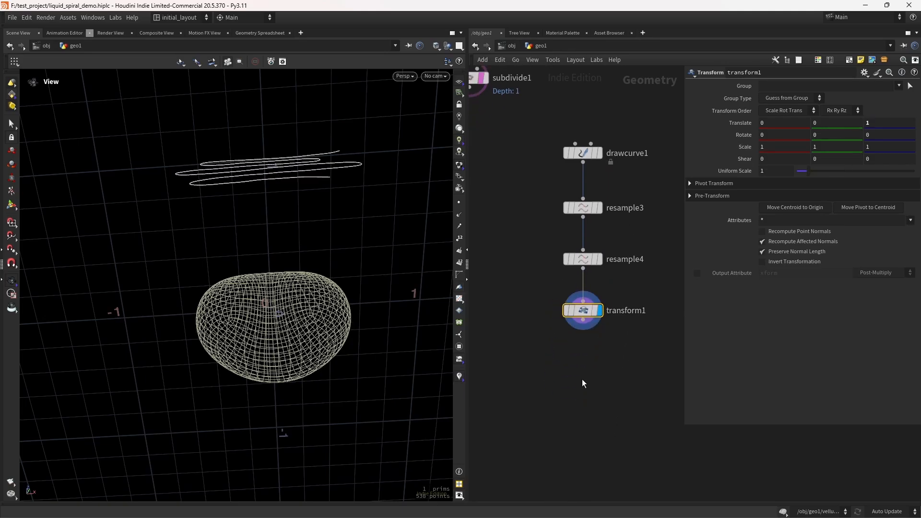
Step: Add a Ray node that projects the transformed curve onto the subdivided heart, with Prim Num Attribute hitprim, and display it
key(Tab)
text(ray)
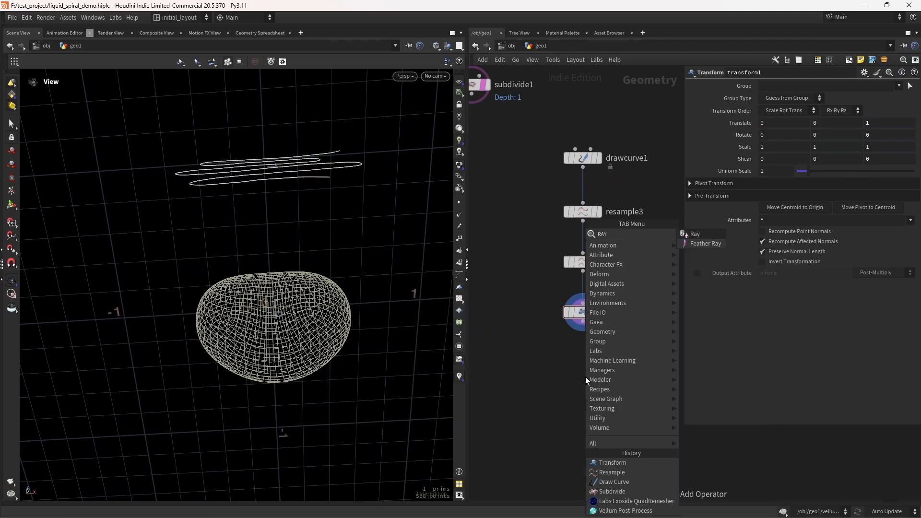
key(Return)
click(586, 376)
click(591, 368)
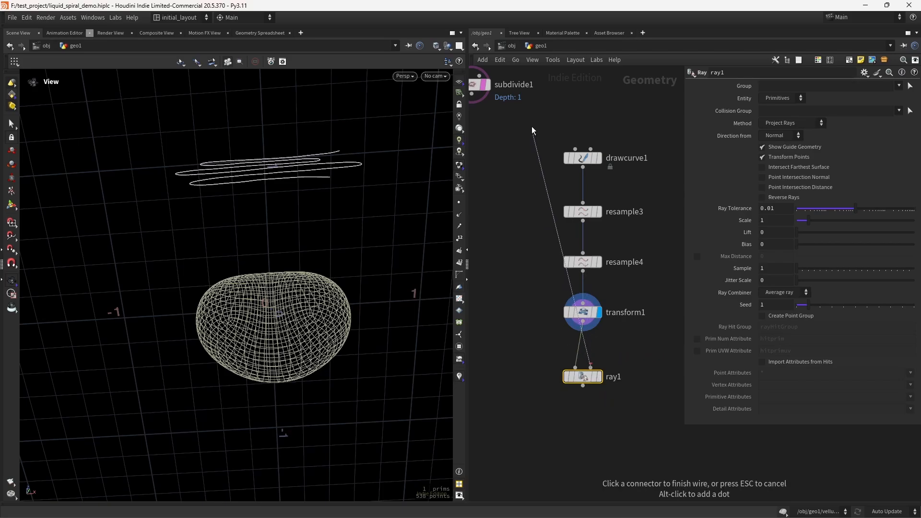
middle_drag(535, 275, 540, 248)
click(604, 351)
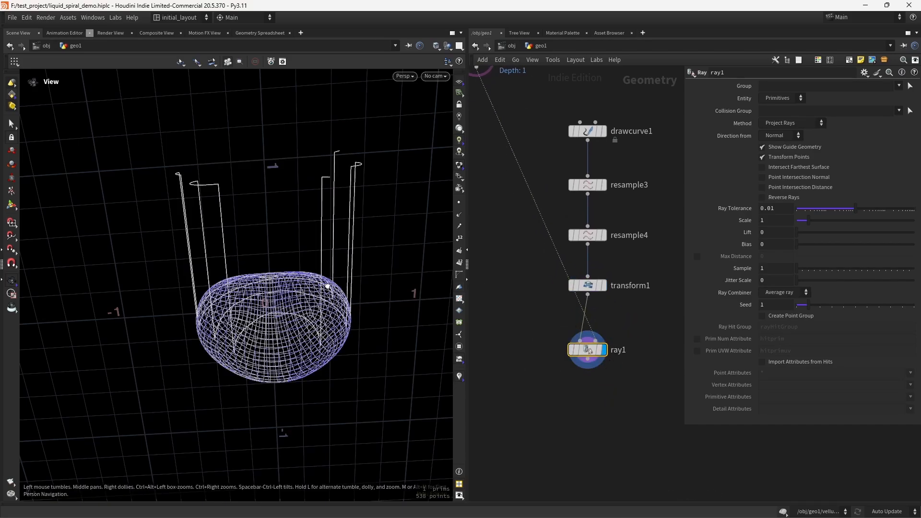
drag(326, 283, 297, 384)
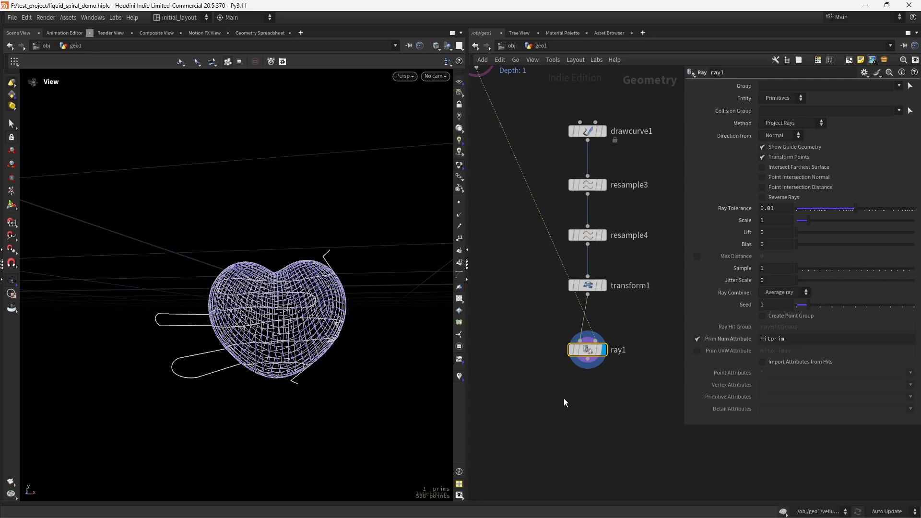
Step: Append a Blast node after the Ray node and display it
middle_drag(588, 414, 574, 363)
key(Tab)
text(blast)
key(Return)
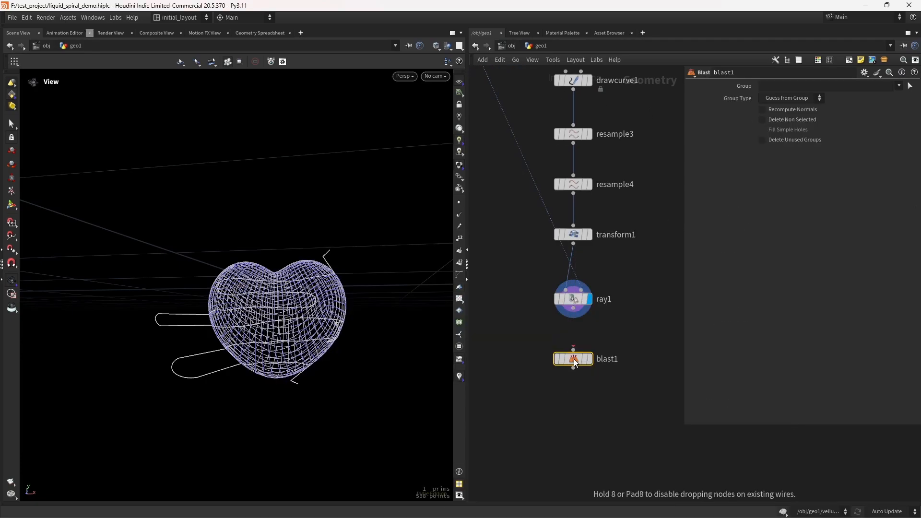
click(574, 358)
drag(574, 308, 574, 349)
click(589, 359)
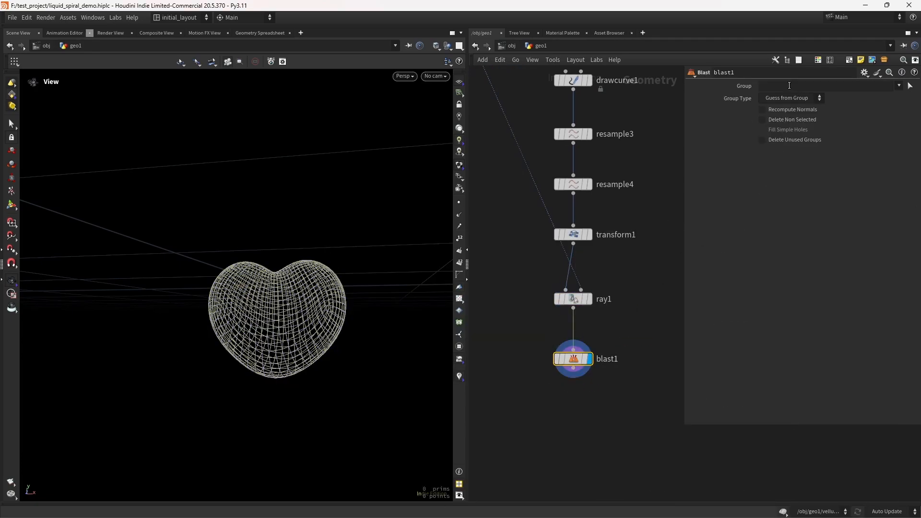
click(787, 87)
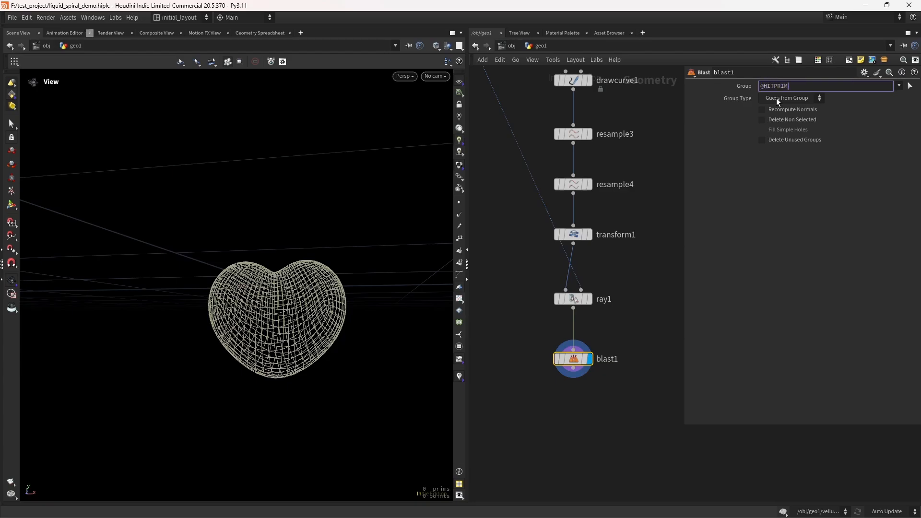
text(@HITPRIM==-1)
key(Return)
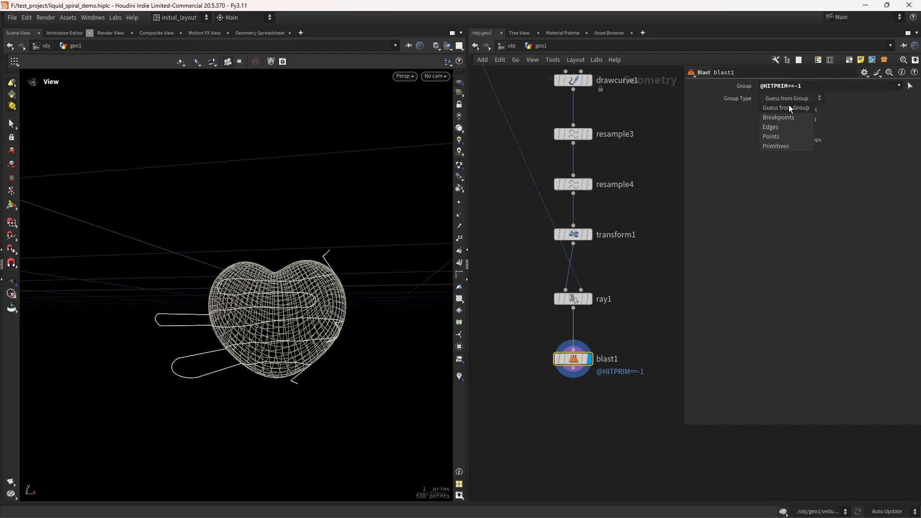
click(792, 98)
click(790, 93)
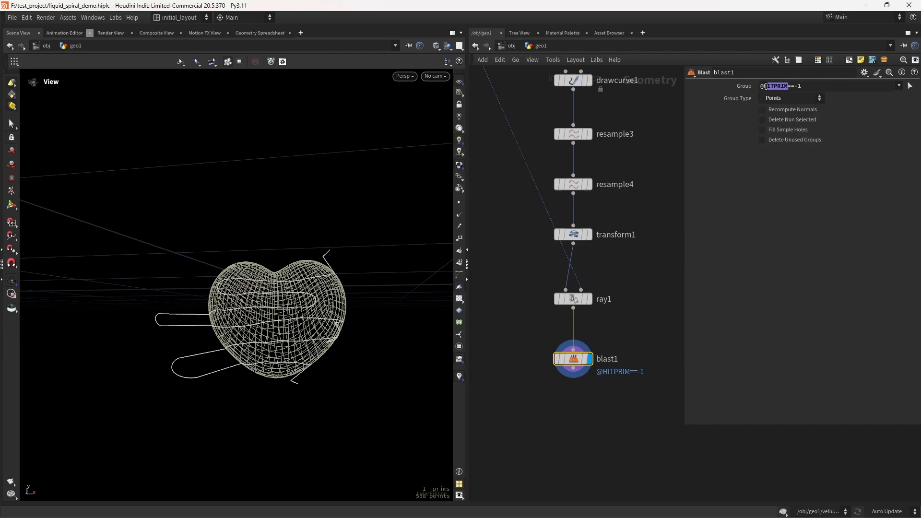
drag(765, 87, 763, 87)
text(hitprim)
key(Return)
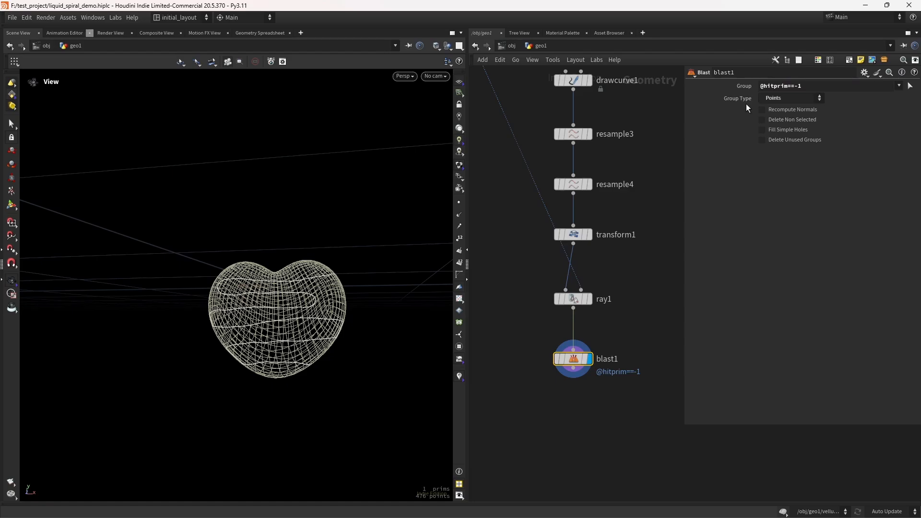
Step: Save the file
scroll(261, 310, up, 3)
drag(261, 311, 292, 306)
key(ctrl+s)
Step: Append a Resample node after the Blast with Length 0.01 and polygons treated as Subdivision Curves
middle_drag(561, 432, 555, 376)
key(Tab)
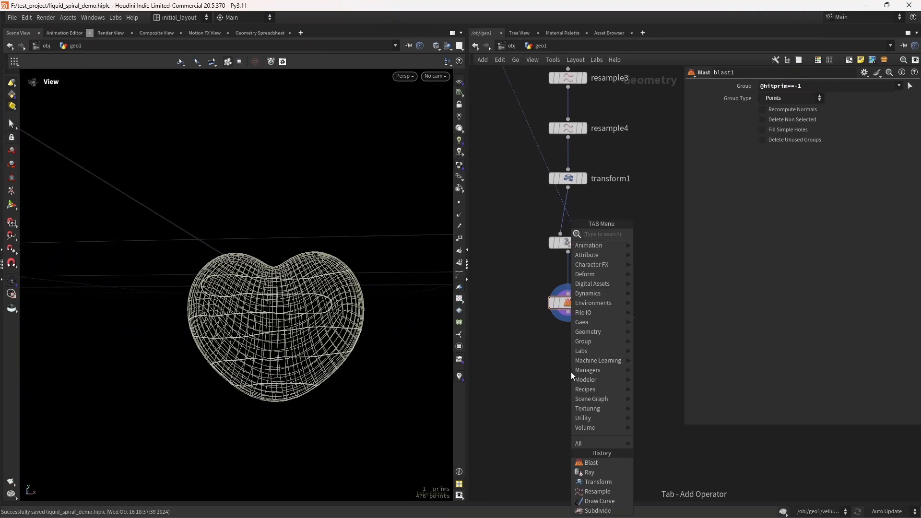
text(resa)
key(Return)
click(572, 376)
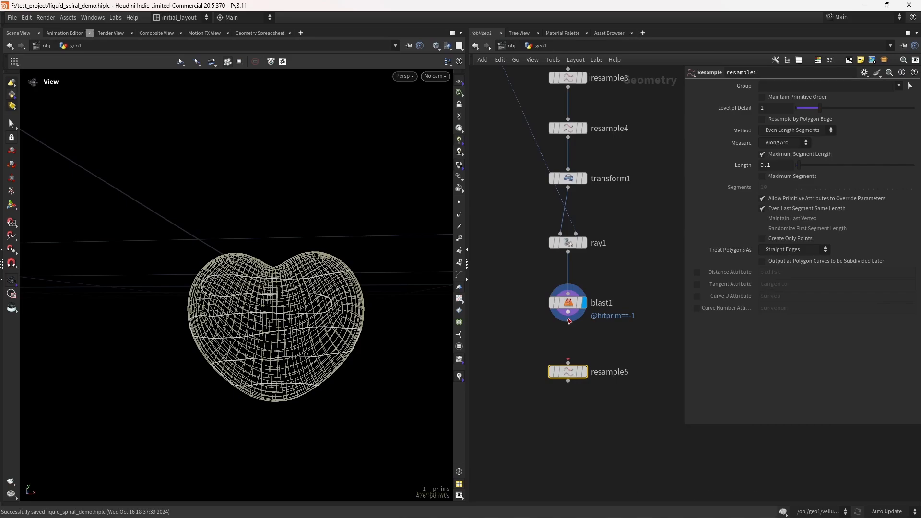
drag(569, 312, 568, 360)
click(584, 372)
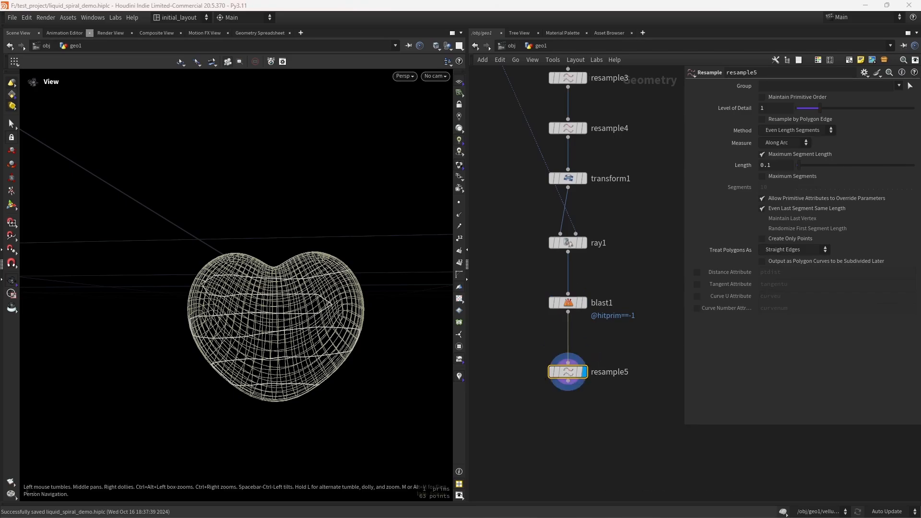
double_click(776, 166)
text(0.01)
key(Return)
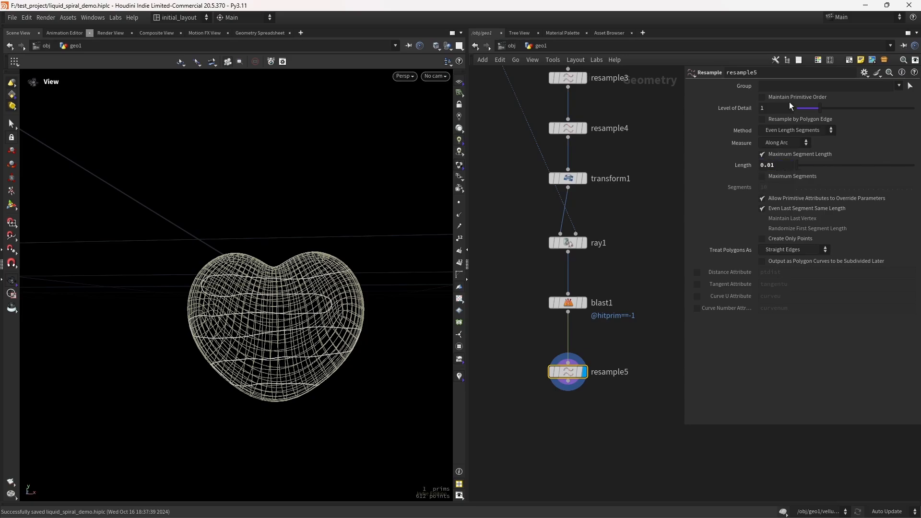
click(795, 249)
click(789, 259)
Step: Append an Attribute Adjust Float node for pscale after resample5 and set its constant value to about 1.47
drag(257, 322, 269, 342)
middle_drag(278, 325, 267, 310)
right_drag(266, 310, 309, 314)
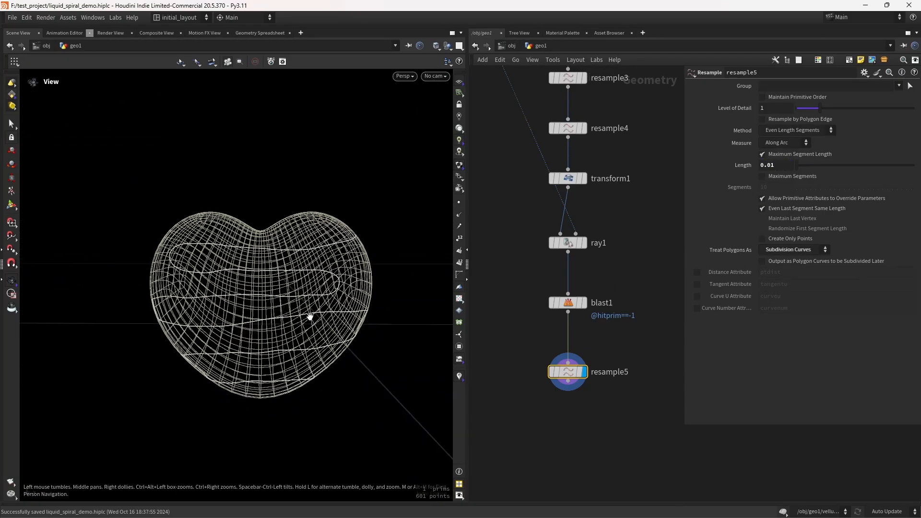
middle_drag(550, 421, 554, 330)
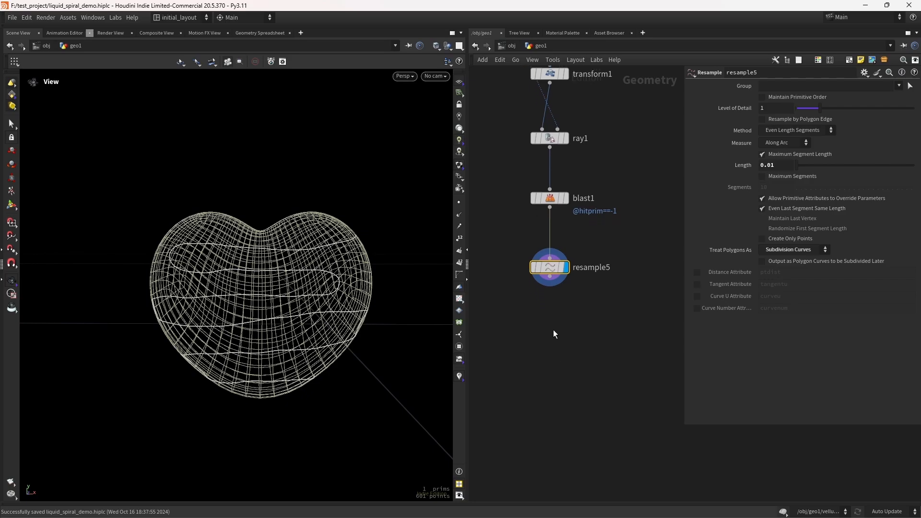
key(Tab)
text(atadjf)
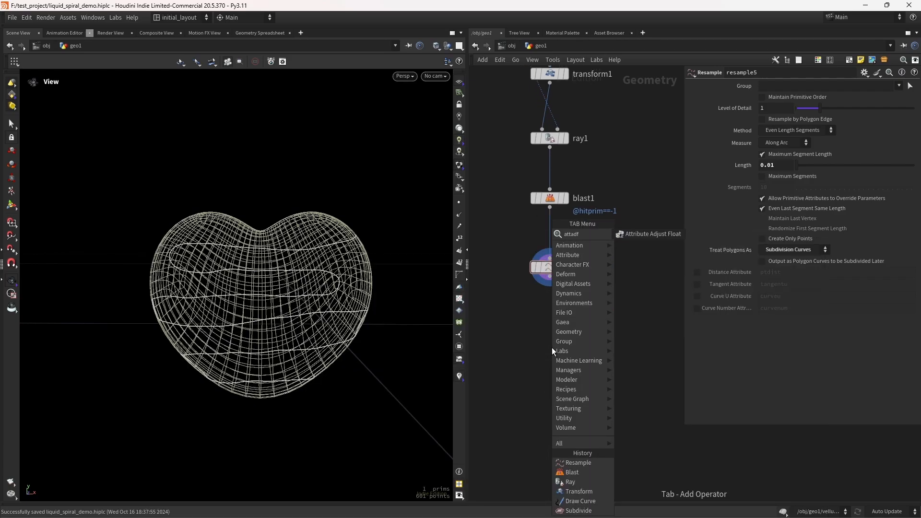
key(Return)
click(551, 347)
click(564, 349)
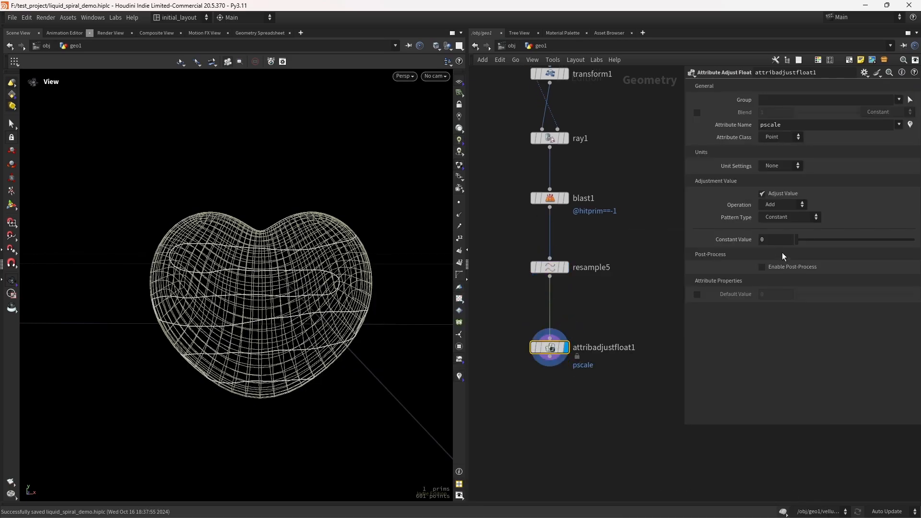
drag(797, 239, 814, 239)
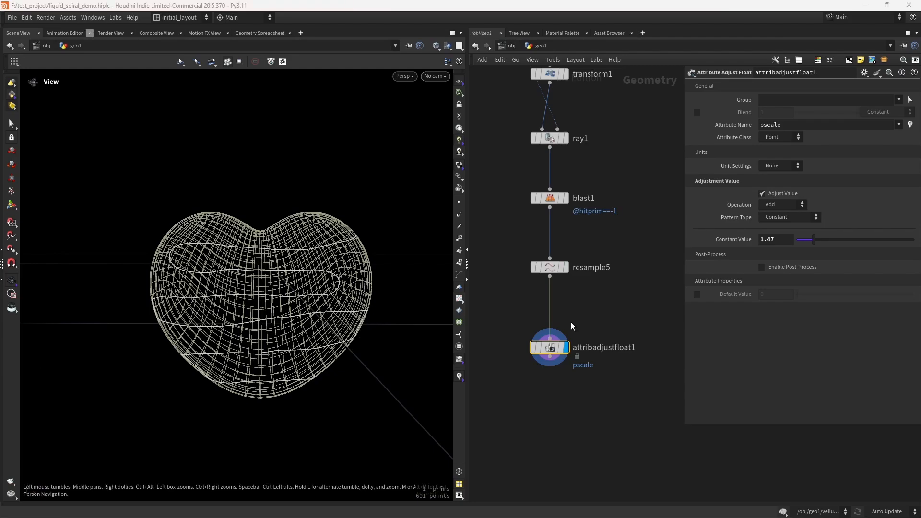
Step: Add a Sweep node with Round Tube surface shape fed by the attribute adjust node and display it
key(Tab)
text(sweep)
key(Return)
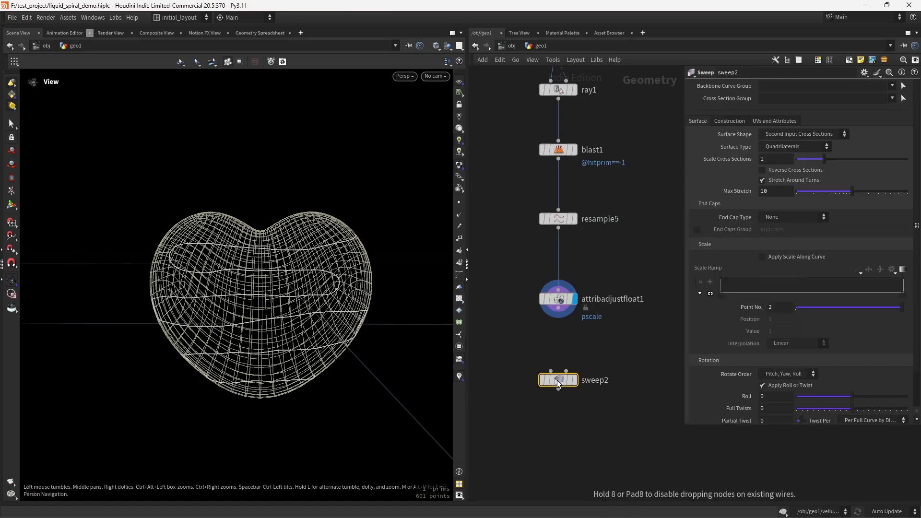
click(558, 380)
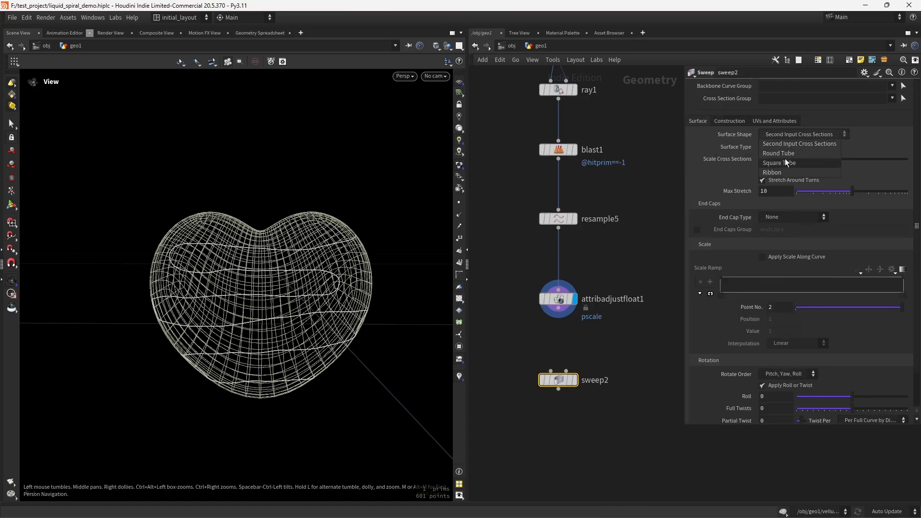
click(784, 155)
click(784, 231)
click(558, 313)
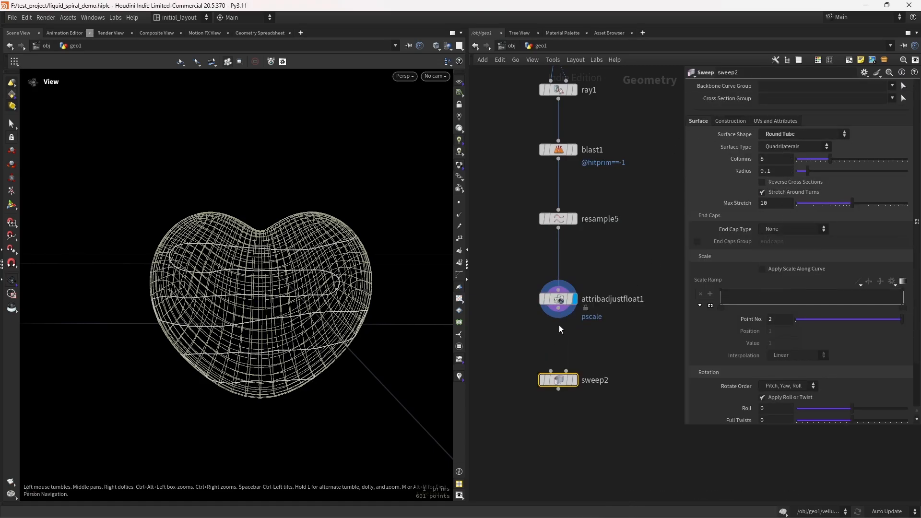
click(574, 380)
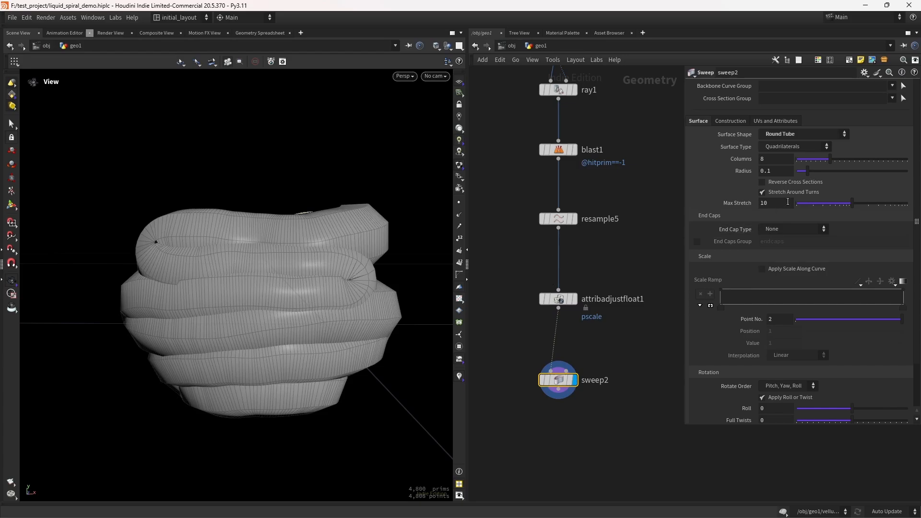
Step: Set the sweep Radius to 0.047 and the End Cap Type to Grid
text(047)
key(Return)
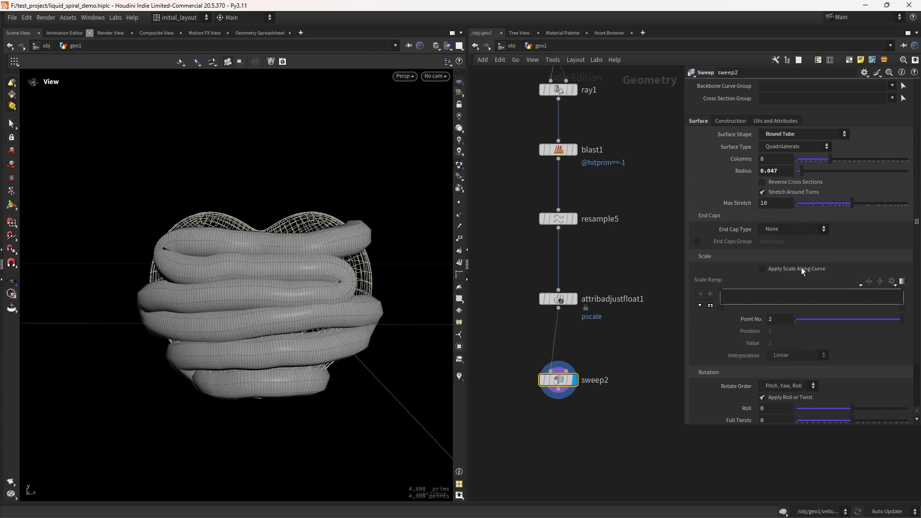
click(794, 229)
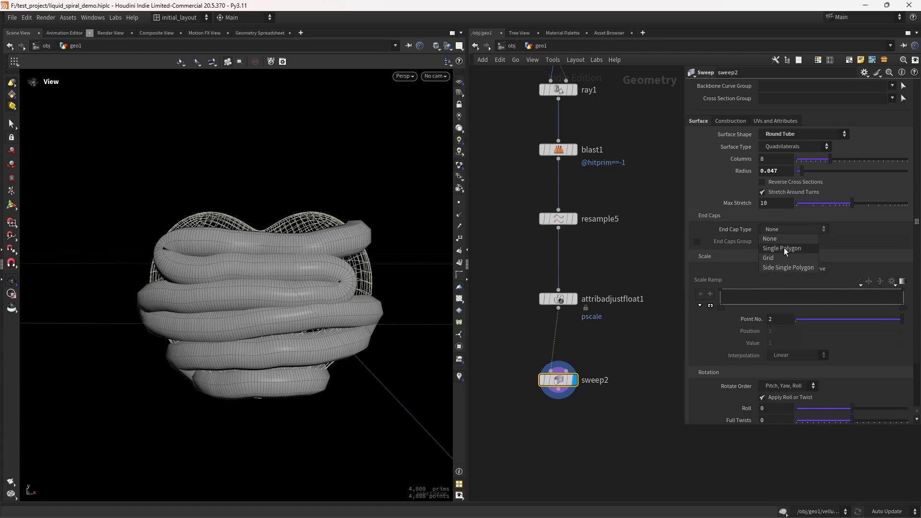
click(787, 240)
Step: Change the attribute adjust node's Pattern Type to Noise
drag(215, 275, 124, 278)
drag(300, 253, 384, 323)
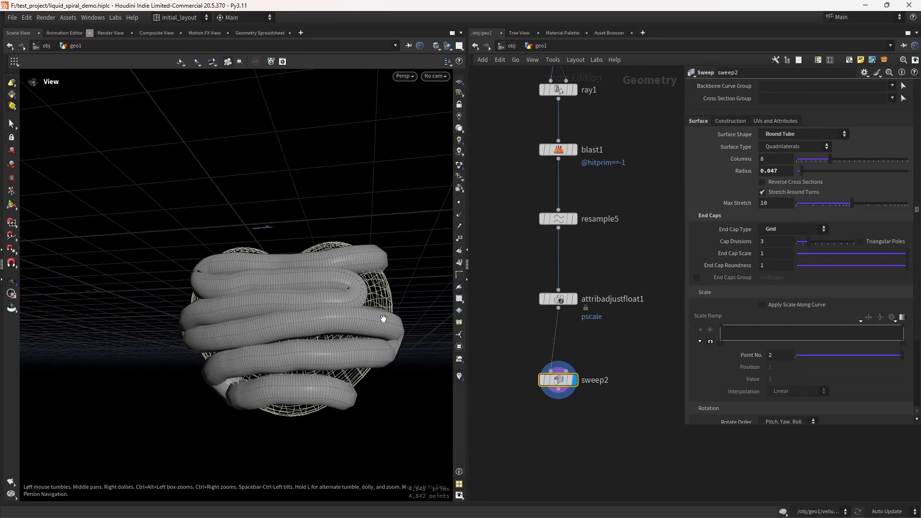
drag(513, 269, 597, 317)
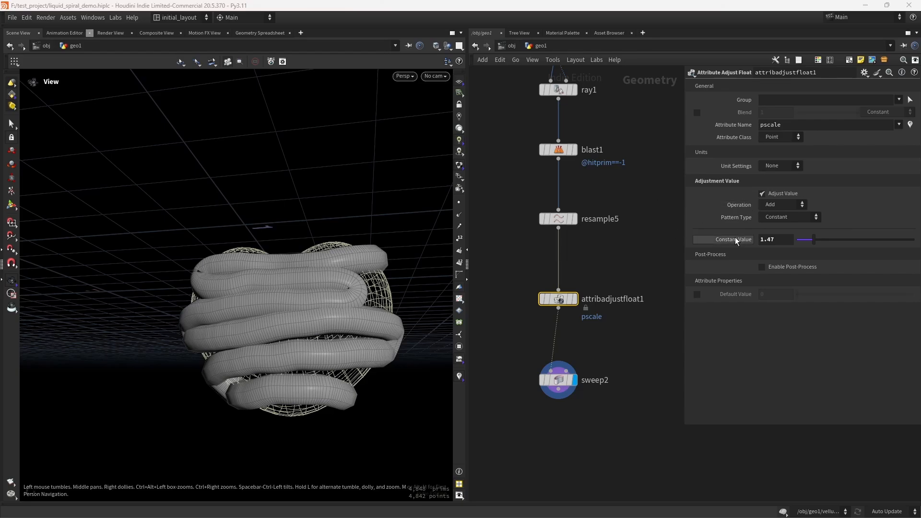
click(781, 216)
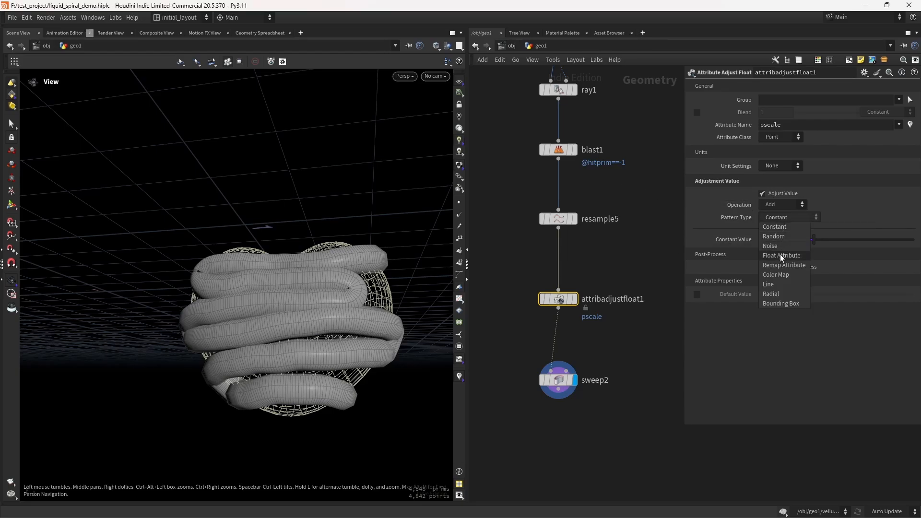
click(771, 245)
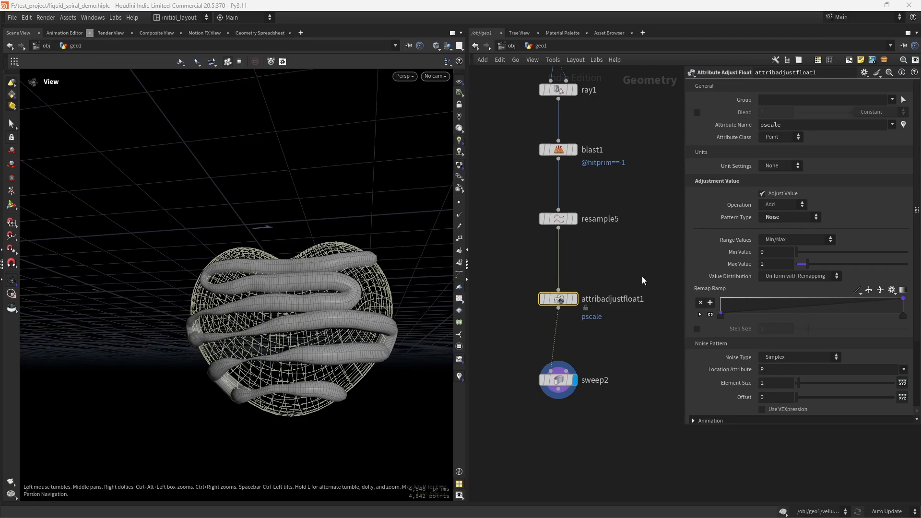
Step: Set the attribute adjust node's Min Value to 0.18, its noise Element Size to 1.2 and Offset to 12.6, then save
click(771, 251)
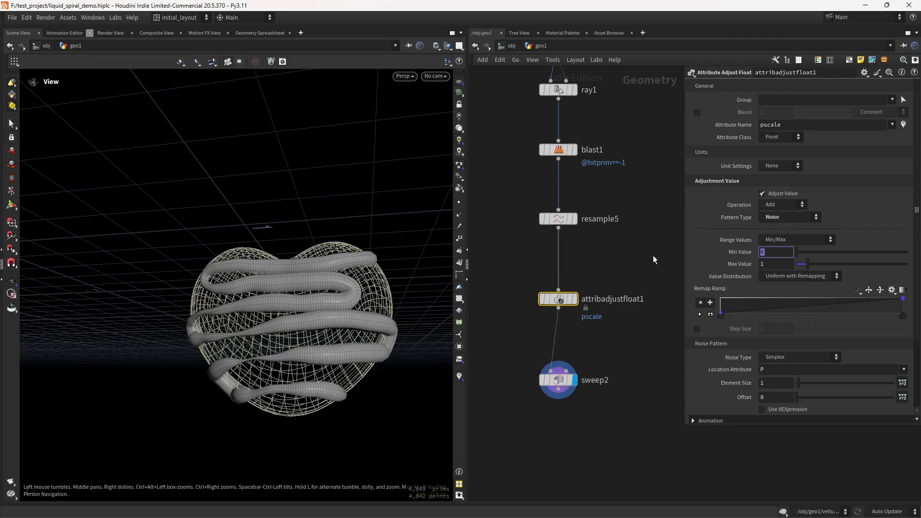
text(.18)
key(Return)
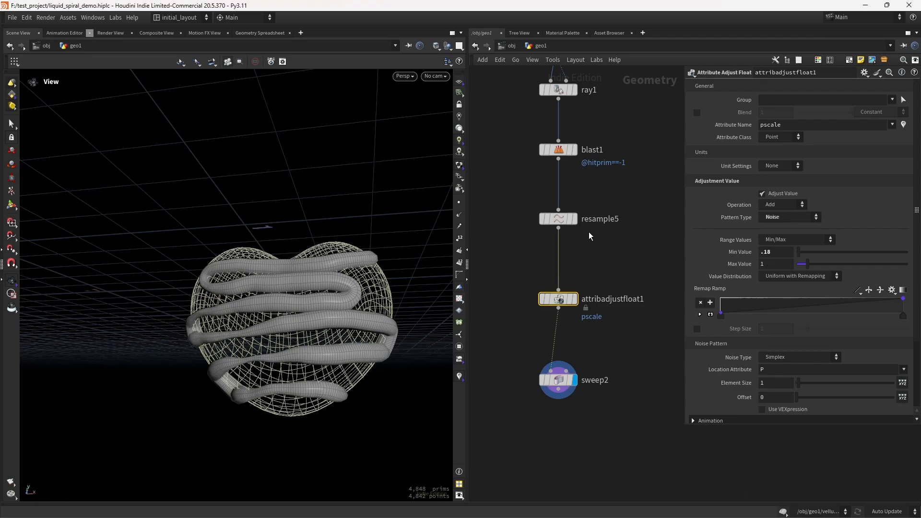
drag(798, 383, 821, 403)
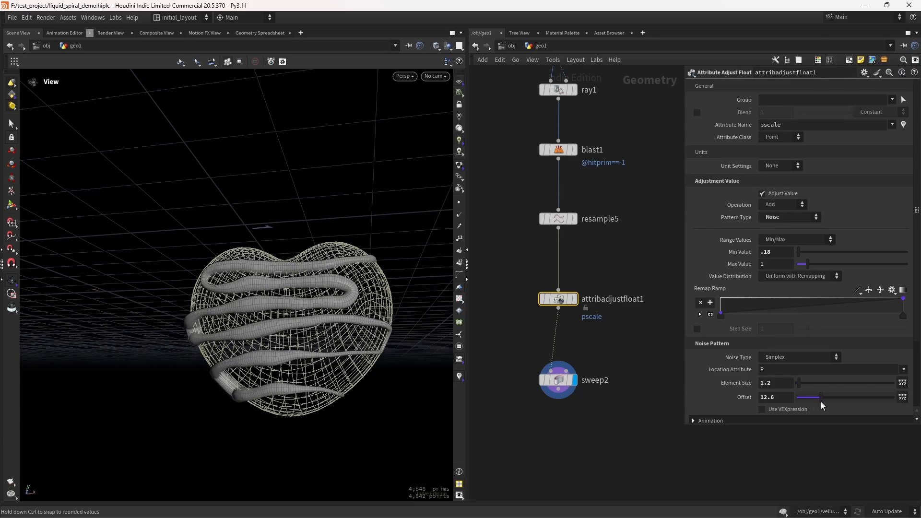
right_drag(344, 303, 378, 336)
key(ctrl+s)
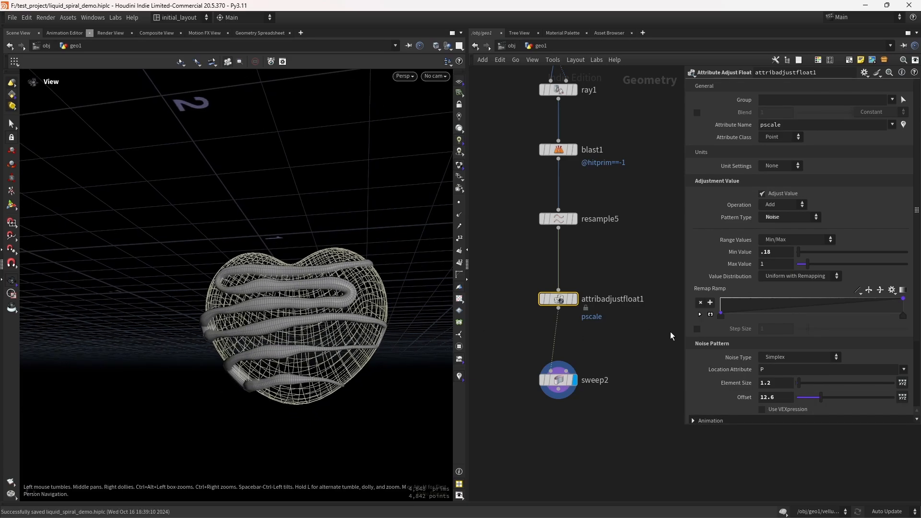
Step: Append a Name node after sweep2 and set its name to heart_liquid
middle_drag(579, 434, 592, 303)
scroll(575, 331, up, 2)
scroll(588, 307, down, 1)
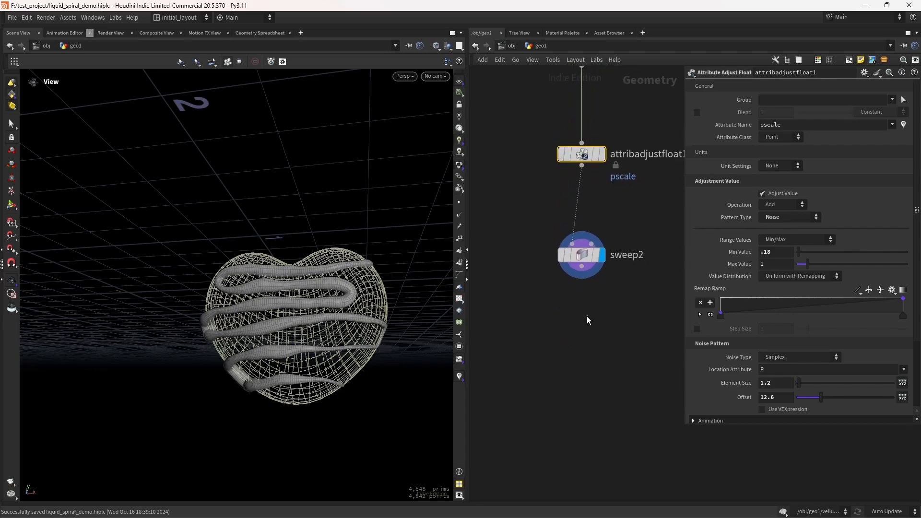
click(585, 318)
key(Tab)
text(name)
key(Return)
click(586, 318)
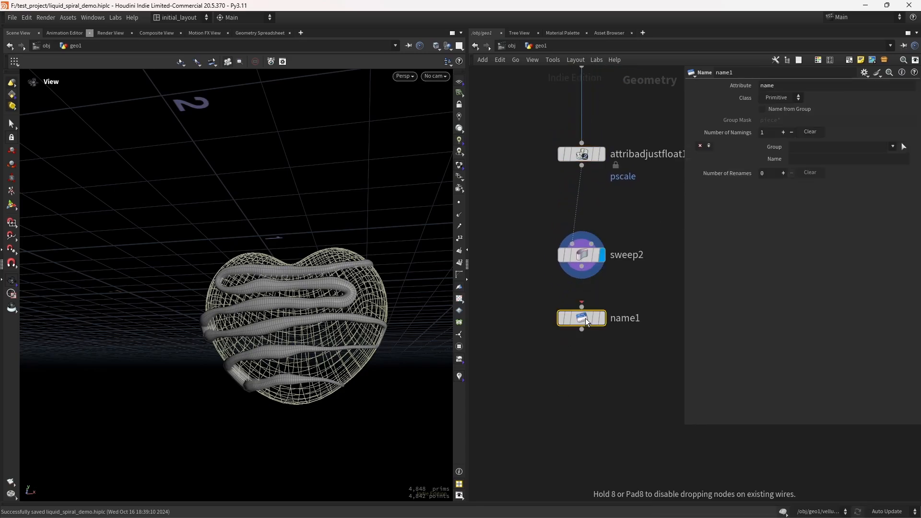
mouse_move(611, 296)
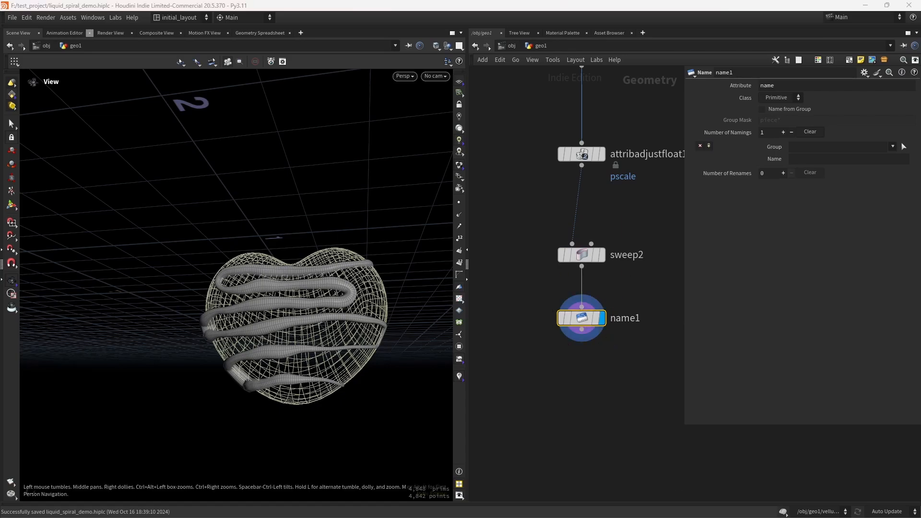
click(811, 158)
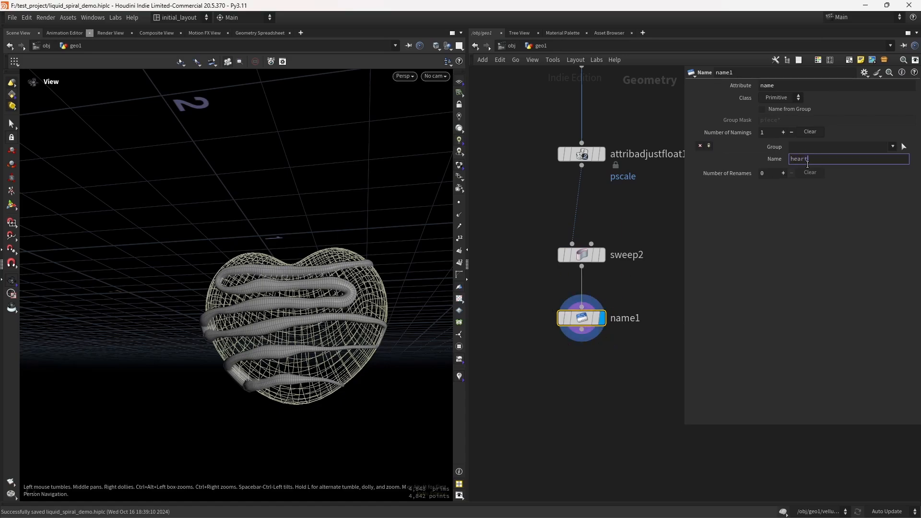
text(heart_liquid)
key(Return)
Step: Duplicate the Name node, wire it below subdivide1 and change its name to heart_shape
scroll(547, 307, down, 5)
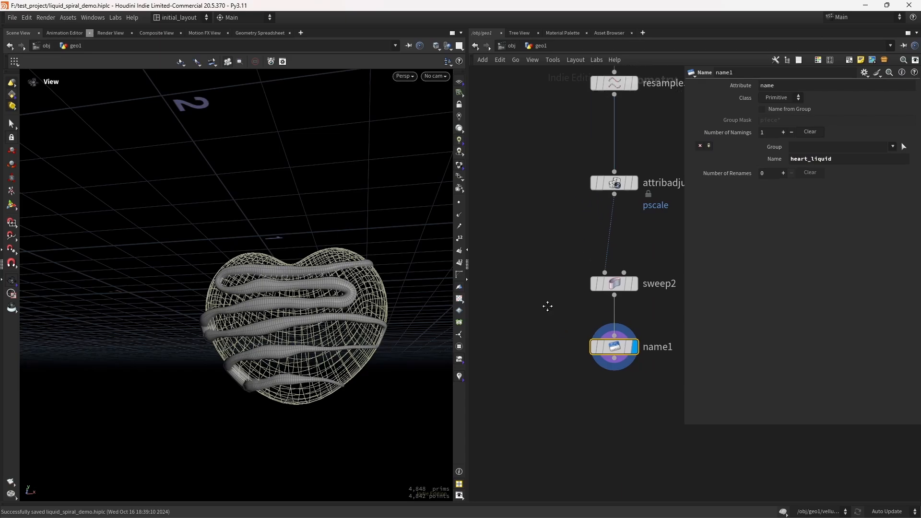
alt+drag(601, 424, 534, 230)
drag(540, 90, 532, 223)
drag(844, 159, 810, 160)
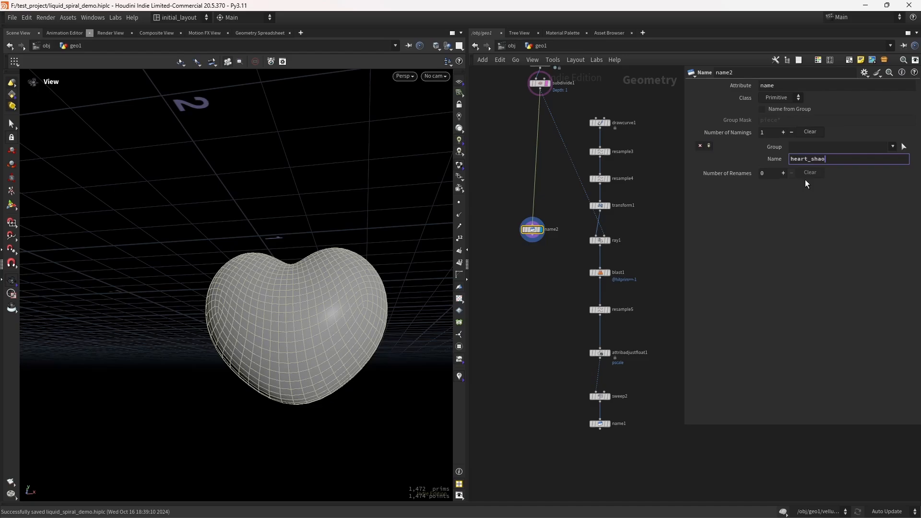
text(shape)
key(Return)
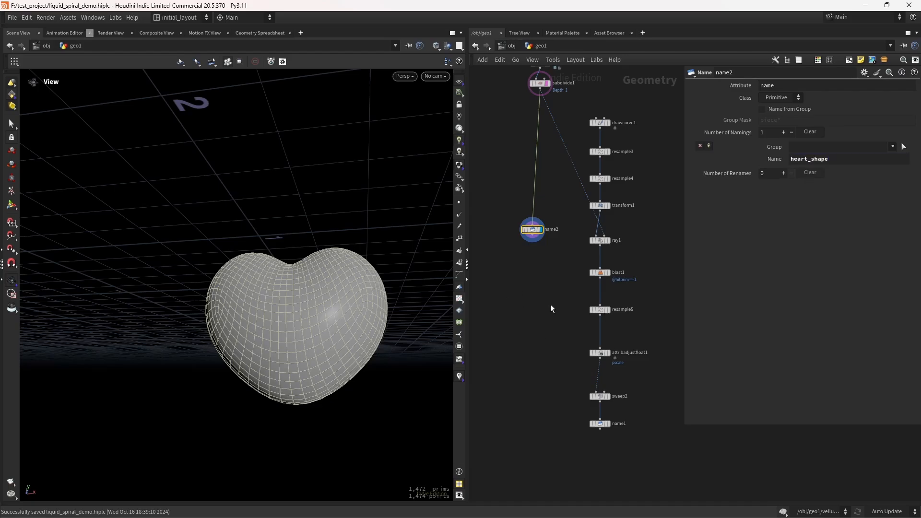
Step: Merge the two Name nodes into a new Merge node
shift+click(601, 424)
alt+drag(601, 430, 549, 477)
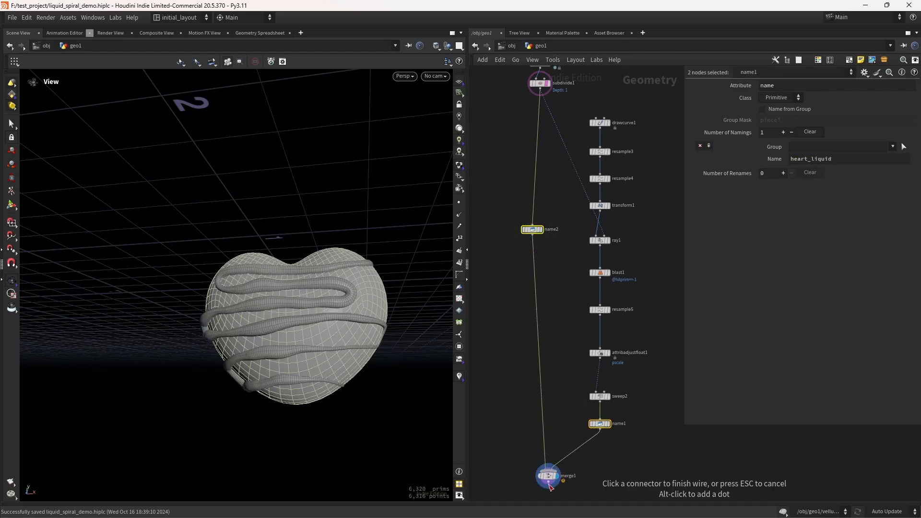
middle_drag(584, 471, 590, 349)
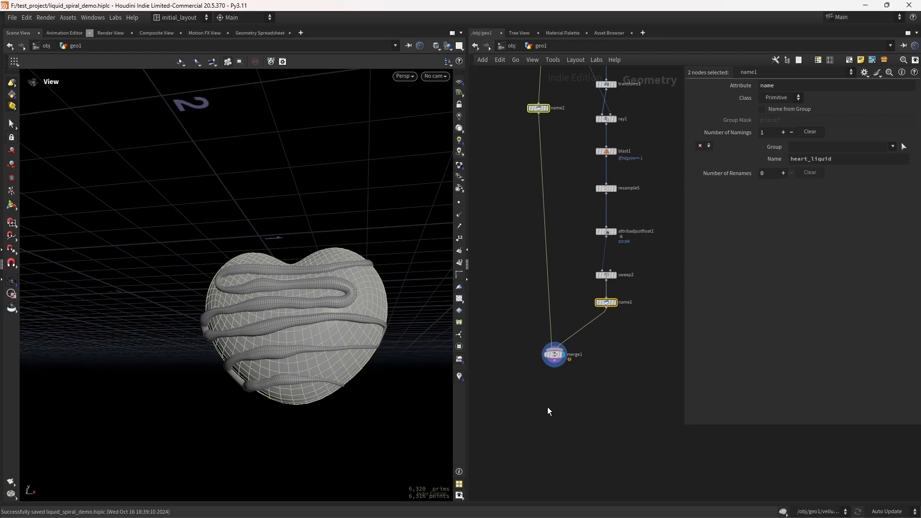
middle_drag(577, 409, 572, 387)
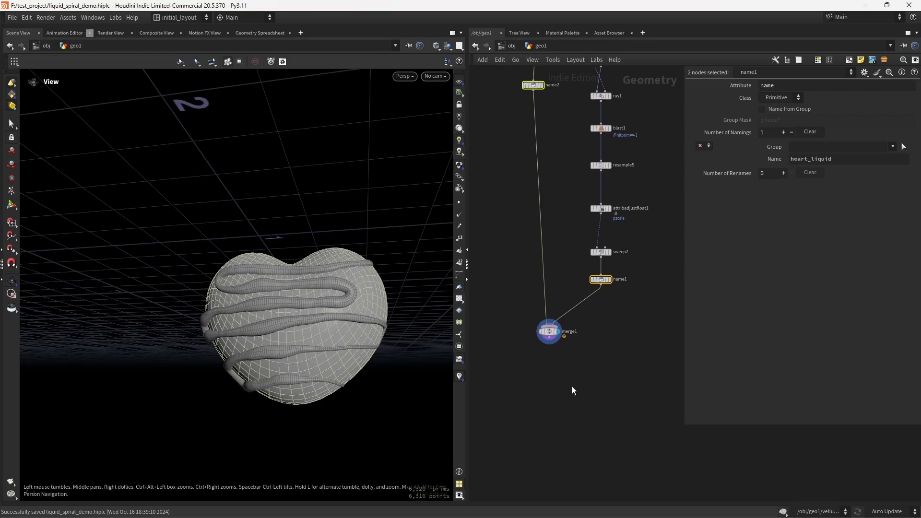
Step: Add a Null node below merge1, connect and display it, save, and inspect its node info
click(571, 386)
key(Tab)
text(nu)
key(Return)
click(543, 379)
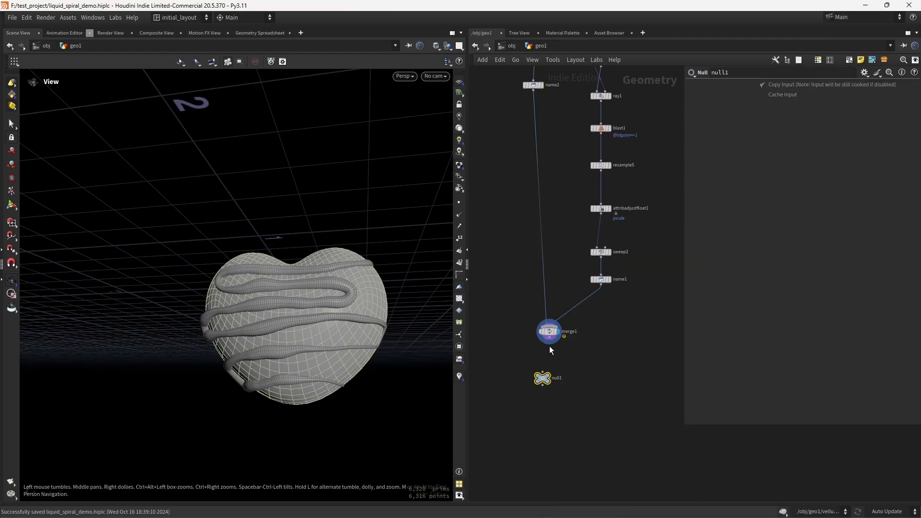
drag(549, 338, 552, 388)
click(560, 380)
key(ctrl+s)
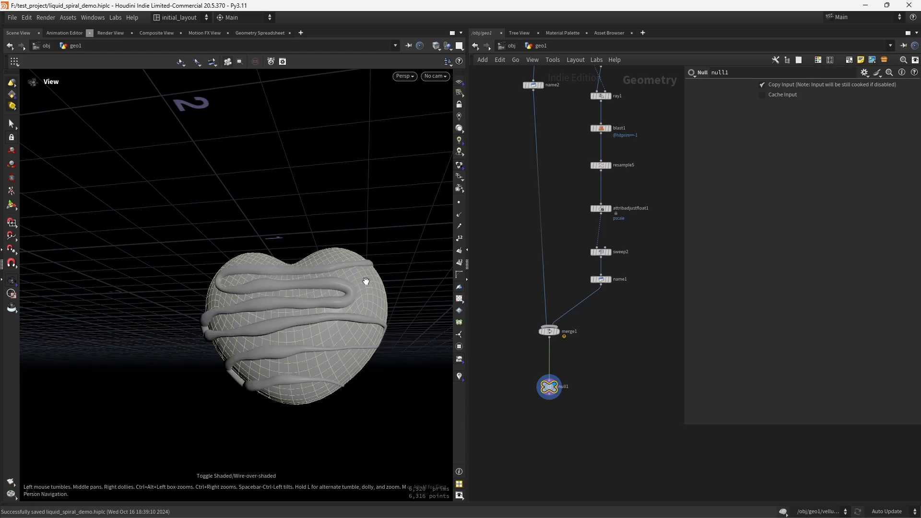
middle_click(547, 387)
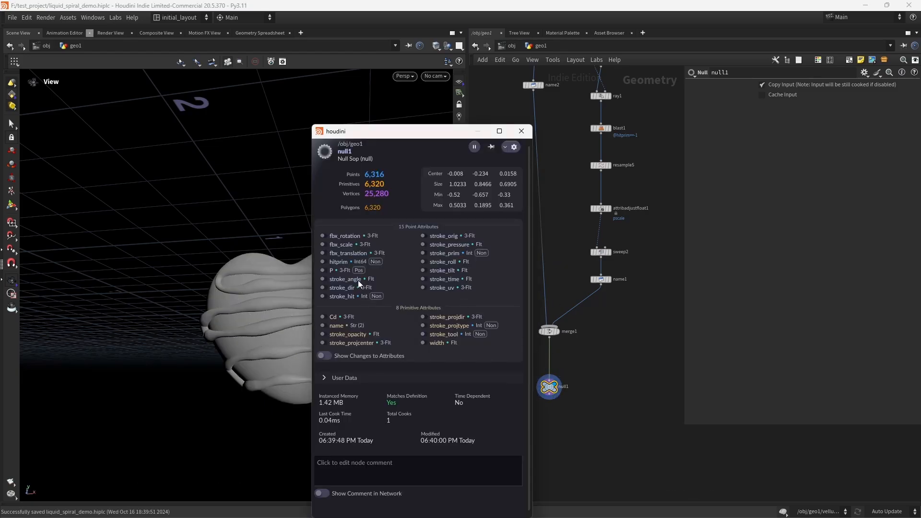
click(521, 132)
Step: Collapse all the heart-building nodes into a subnetwork named heart and save
middle_drag(559, 428, 563, 343)
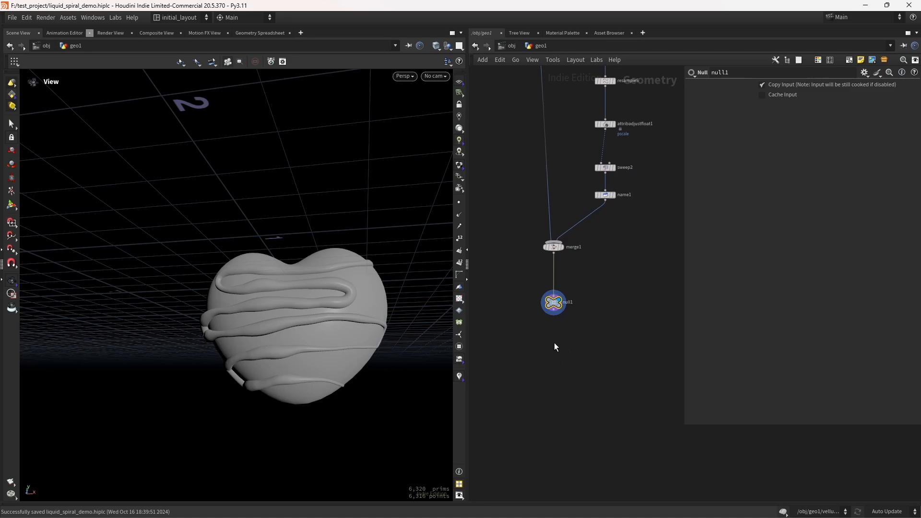
middle_drag(611, 276, 606, 403)
scroll(630, 338, down, 4)
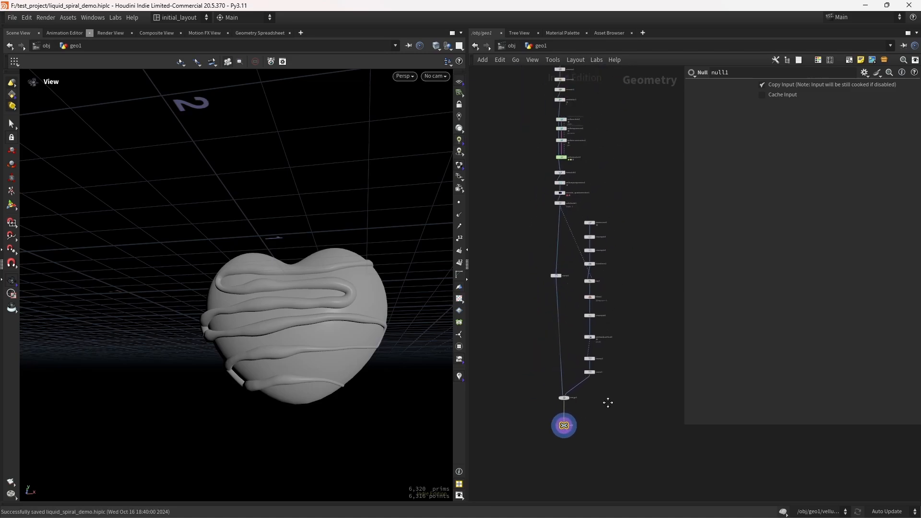
key(ctrl+s)
scroll(624, 288, down, 3)
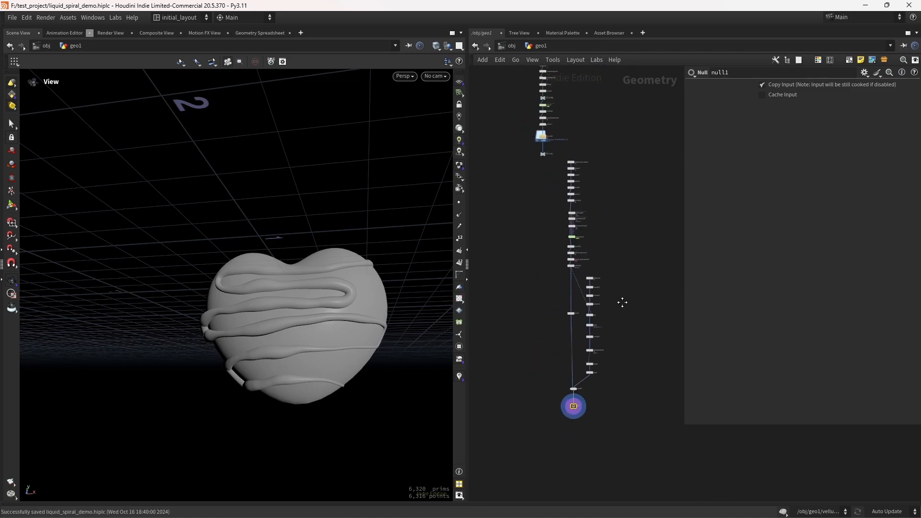
drag(630, 143, 565, 433)
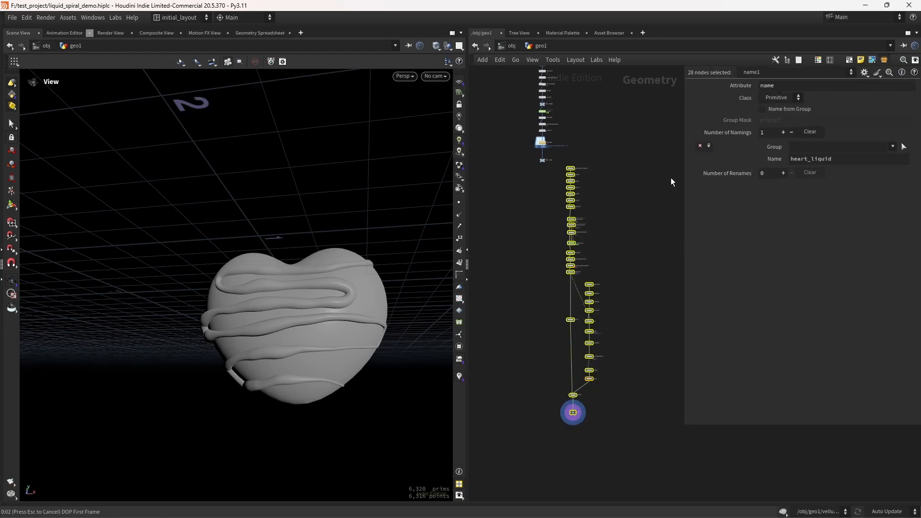
key(shift+c)
key(f)
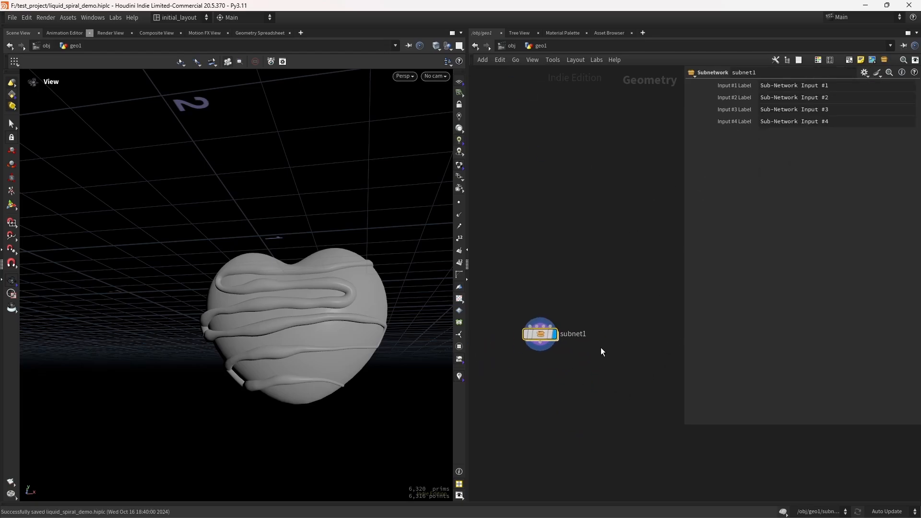
double_click(583, 309)
text(heart)
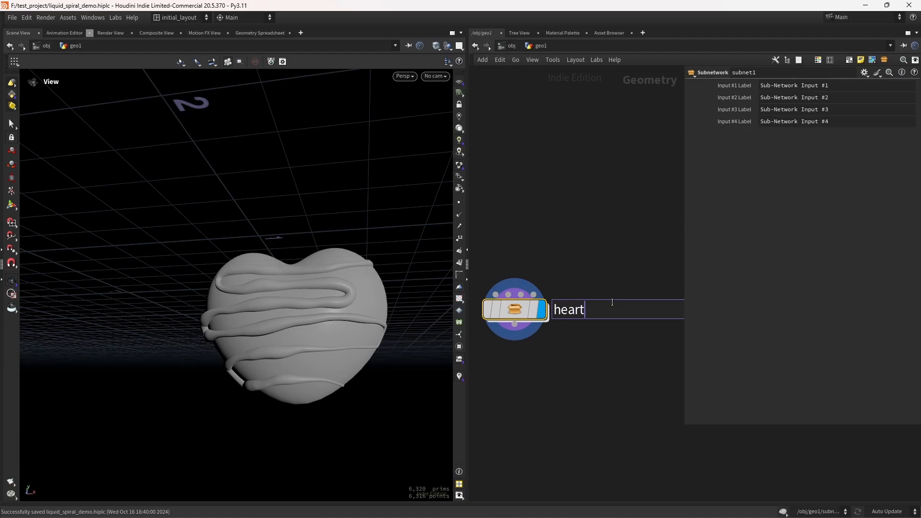
key(Return)
key(ctrl+s)
Step: Add a Normal node fed by OUT_FLUID and set Add Normals to Points
key(h)
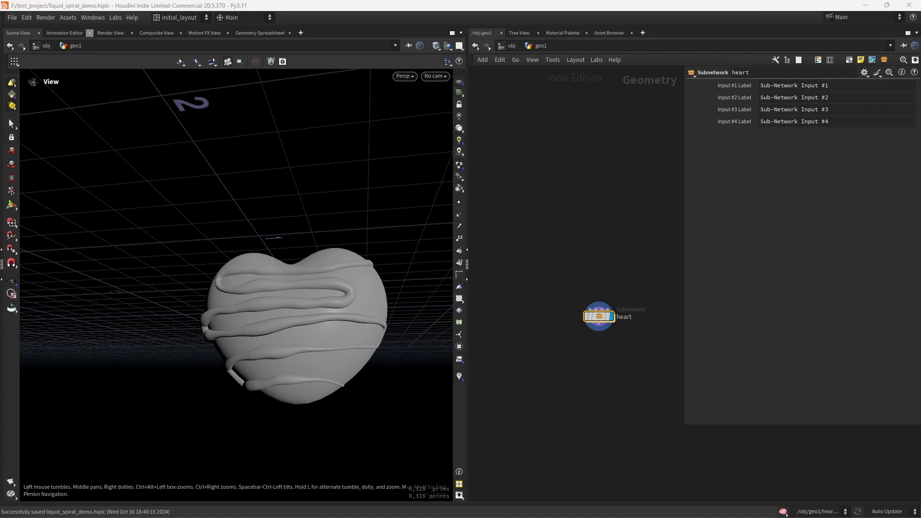
drag(599, 316, 491, 274)
middle_drag(579, 275, 590, 264)
key(Tab)
text(null)
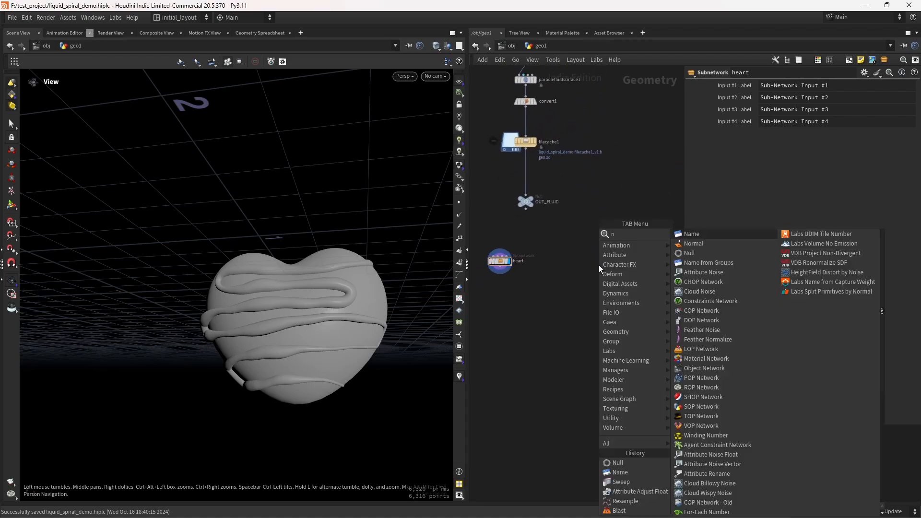
key(Return)
click(599, 265)
drag(526, 208, 599, 258)
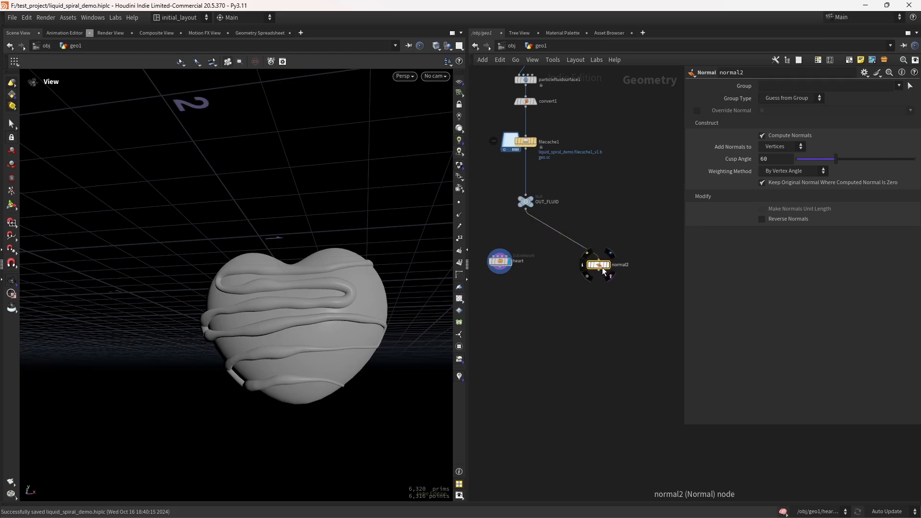
click(612, 253)
middle_drag(615, 259, 597, 266)
key(f)
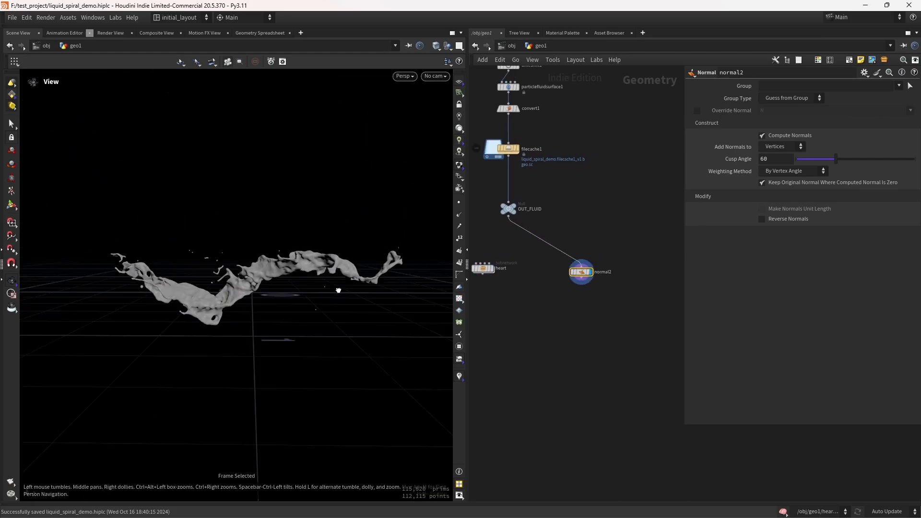
click(782, 146)
click(773, 147)
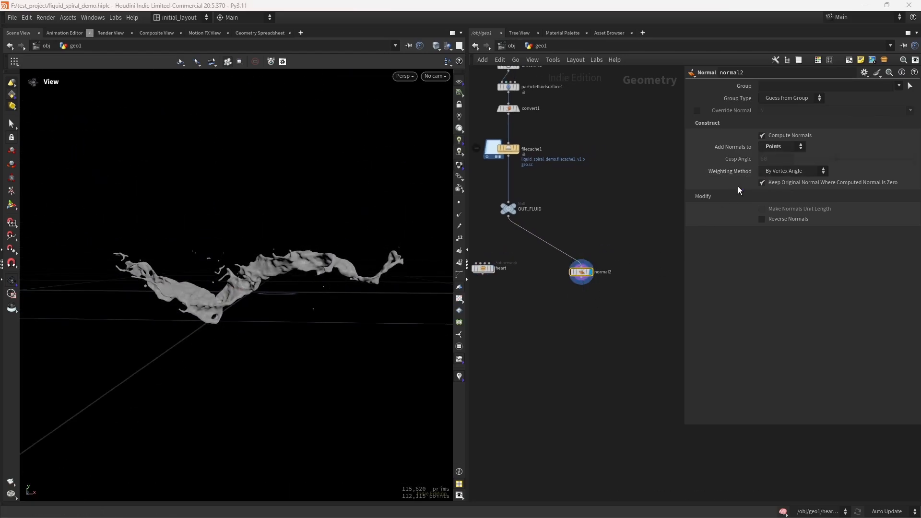
Step: Append a Scatter node after normal2 and display it
middle_drag(589, 347, 572, 317)
click(568, 301)
key(Tab)
text(sca)
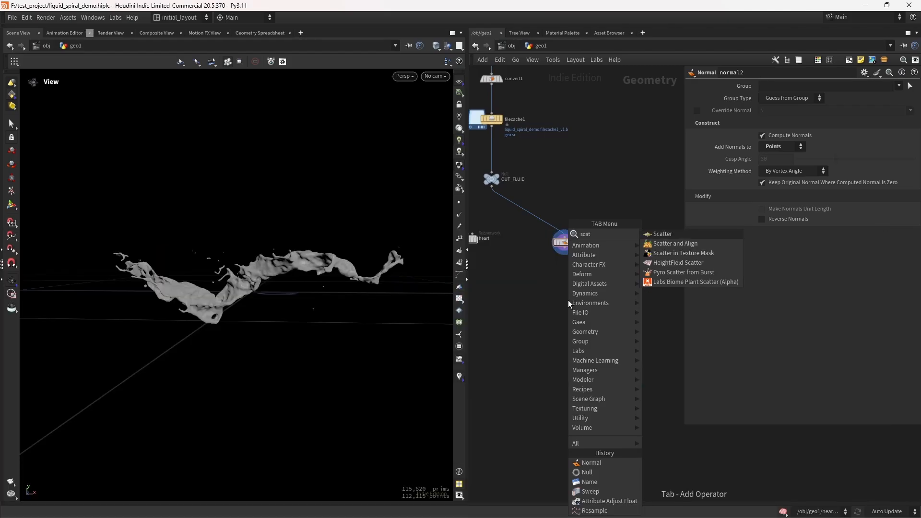
key(Return)
click(568, 301)
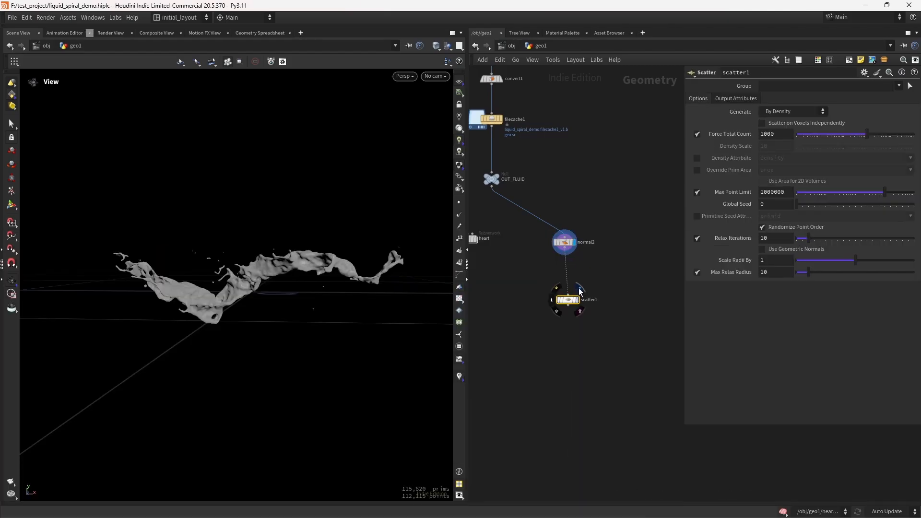
click(582, 289)
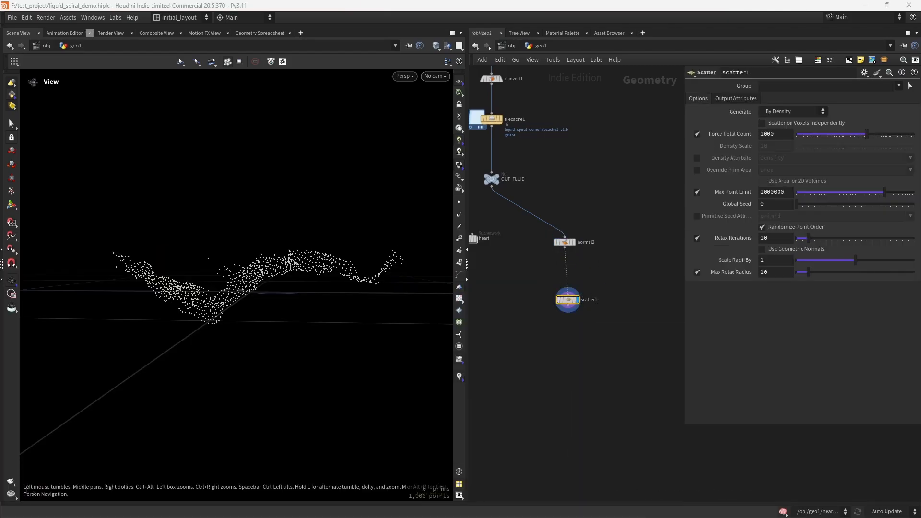
Step: Set the scatter Force Total Count to 8 and Global Seed to 57
double_click(787, 132)
text(8)
key(Return)
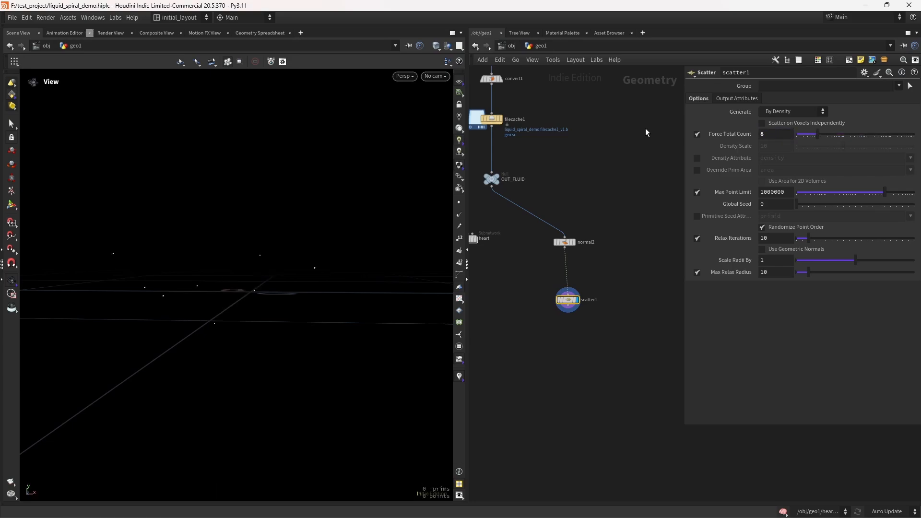
double_click(789, 204)
text(57)
key(Return)
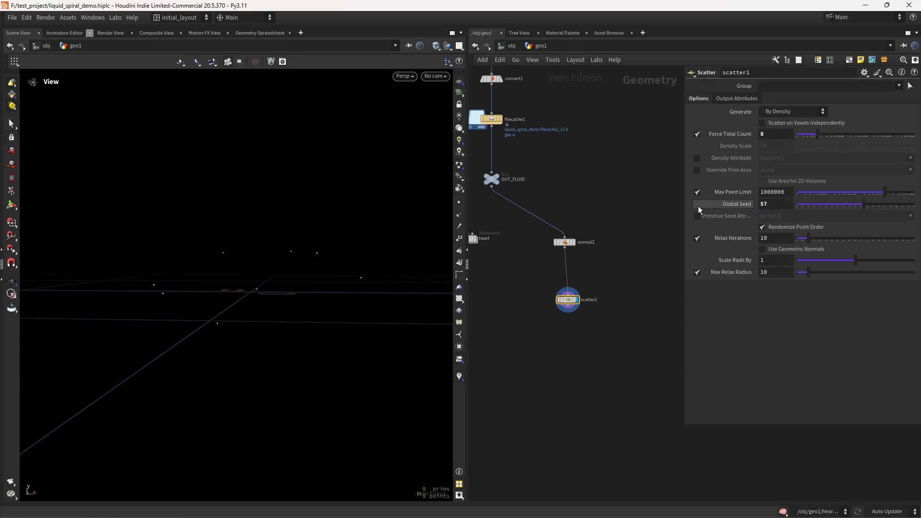
Step: Append a Peak node after scatter1
middle_drag(589, 346, 591, 311)
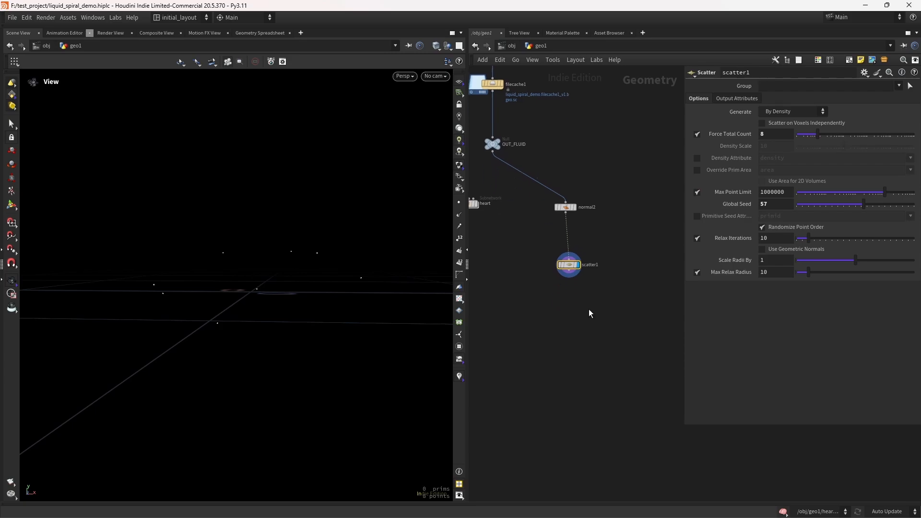
click(459, 215)
click(459, 215)
key(Tab)
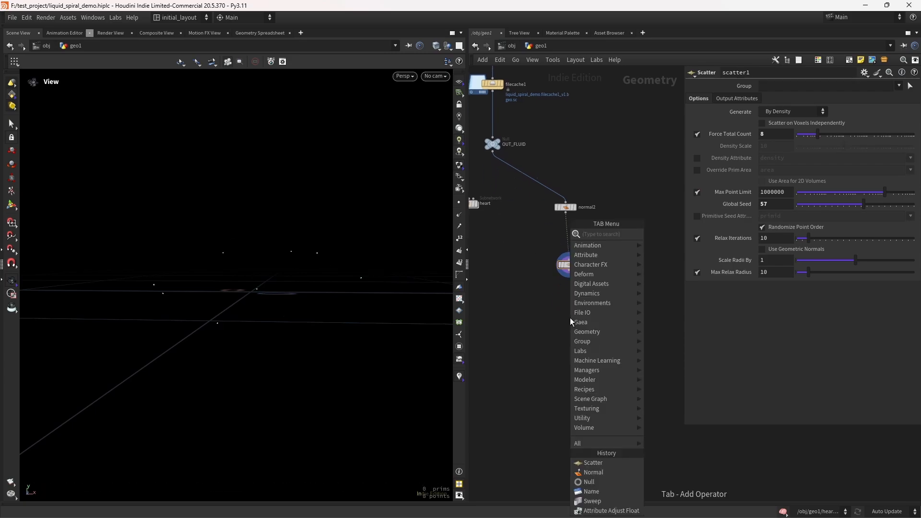
text(peak)
key(Return)
click(570, 317)
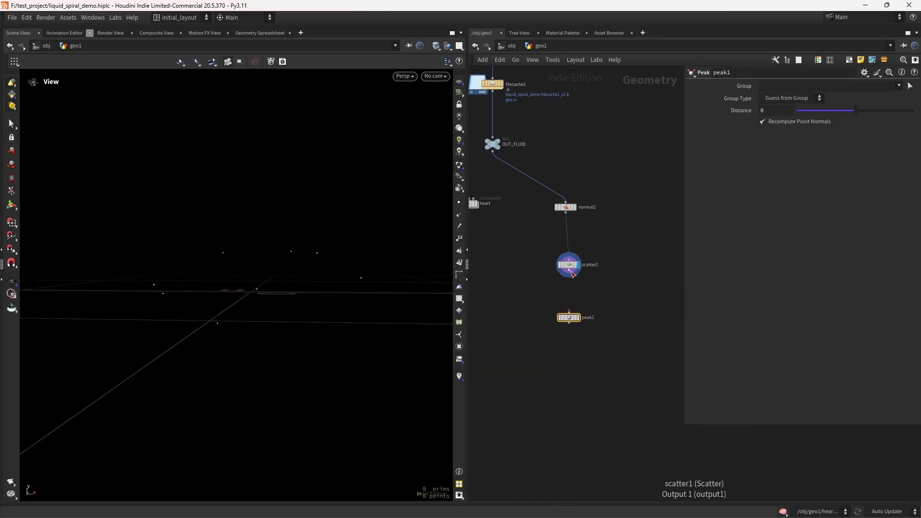
drag(569, 275, 569, 313)
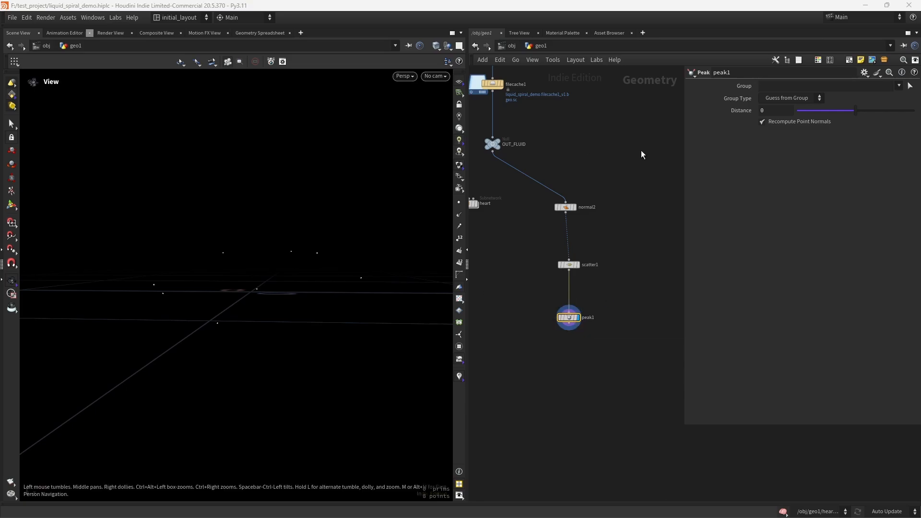
Step: Set the Peak node's Distance to .004
drag(773, 110, 634, 126)
text(.00)
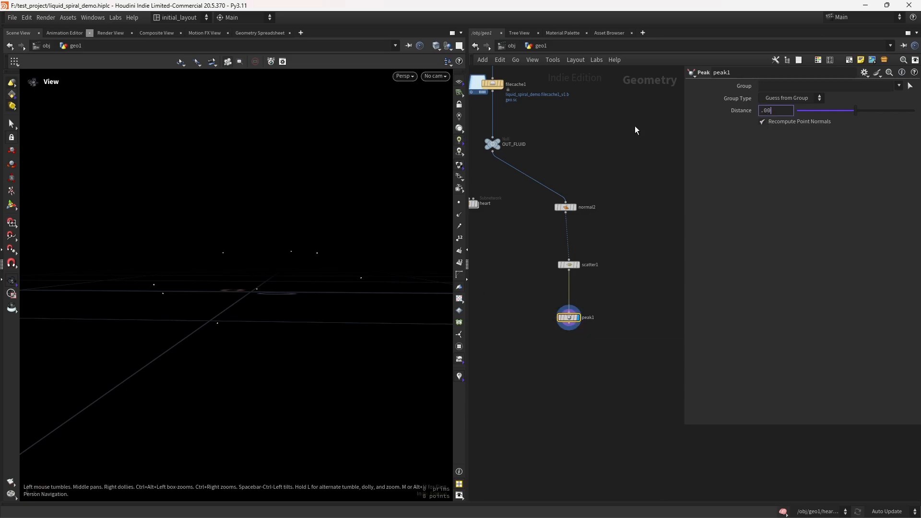
text(4)
key(Return)
Step: Append an Attribute Delete node after peak1, display it, enable Delete Non Selected, and save
middle_drag(570, 355, 565, 329)
key(Tab)
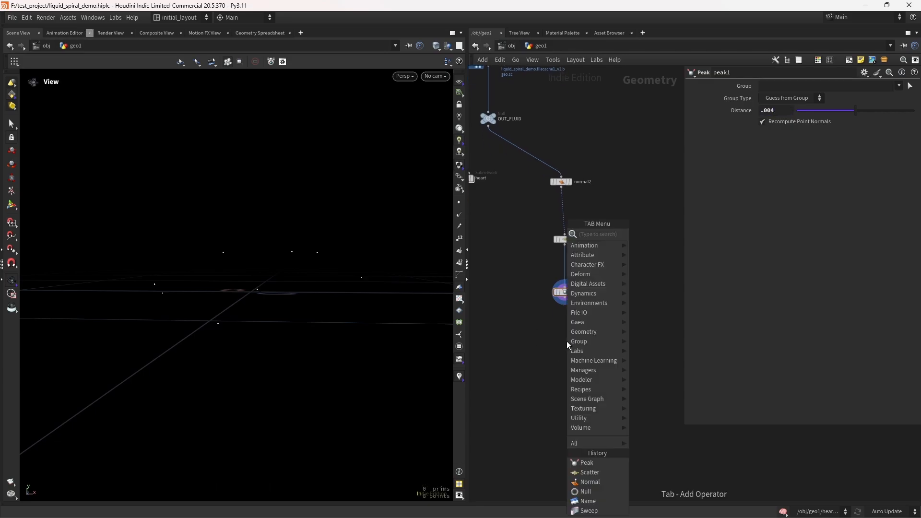
text(att del)
key(Return)
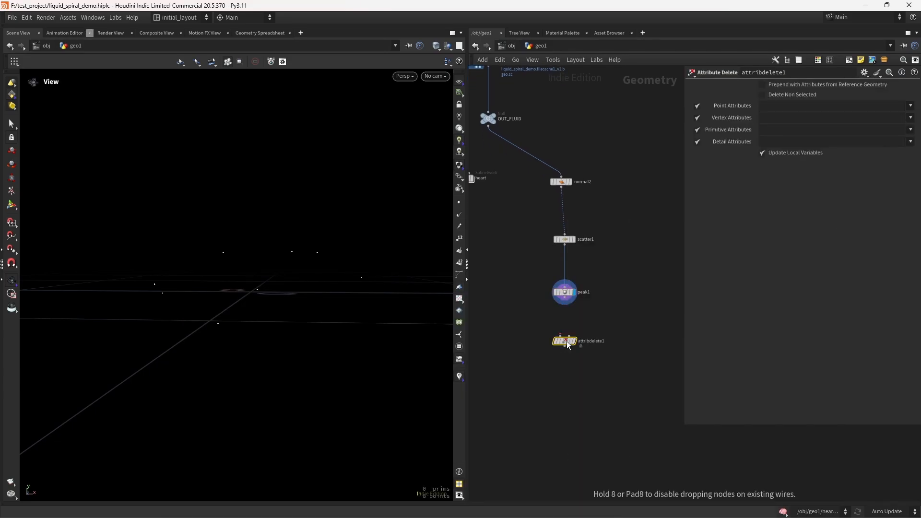
click(567, 344)
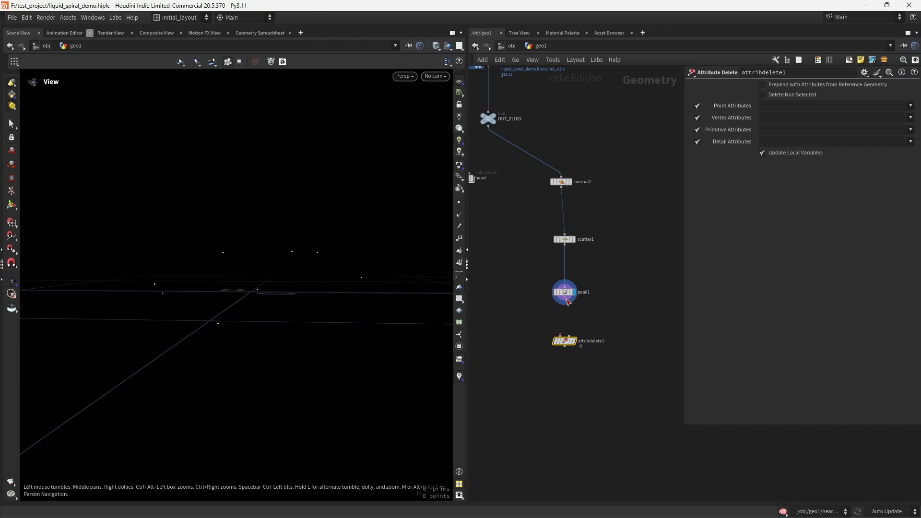
drag(565, 301, 568, 339)
middle_click(570, 341)
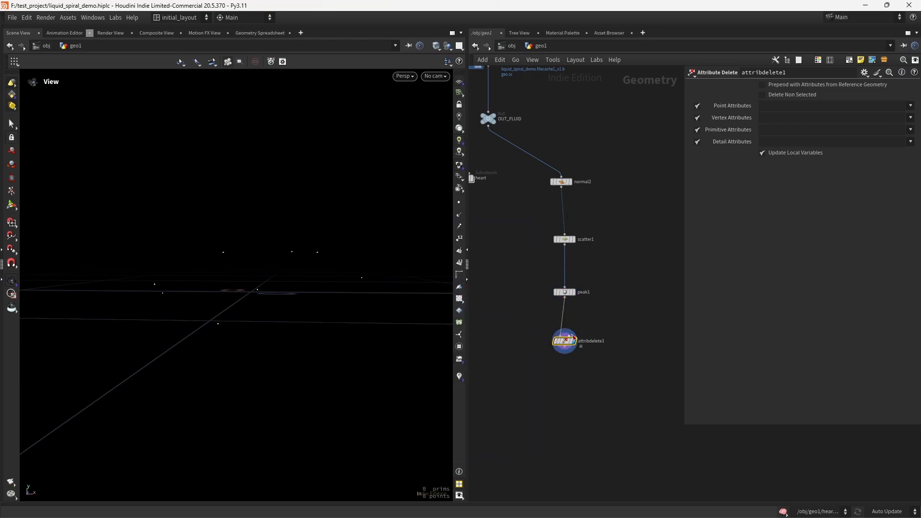
click(789, 97)
key(ctrl+s)
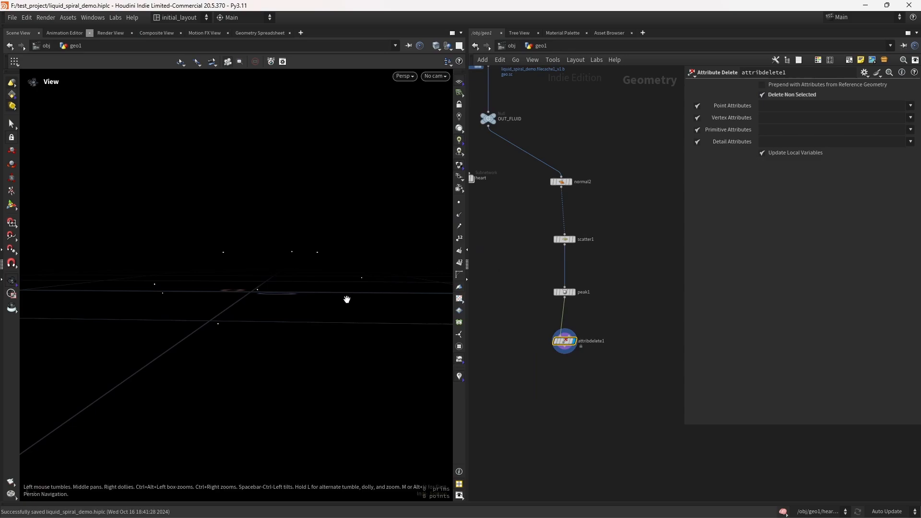
Step: Append an Attribute Adjust Float node for pscale after attribdelete1
key(Tab)
text(attadf)
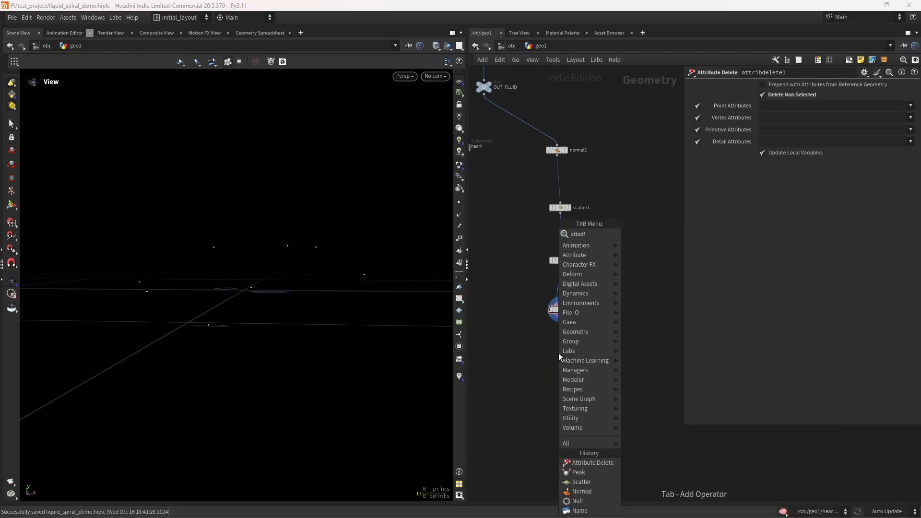
key(Return)
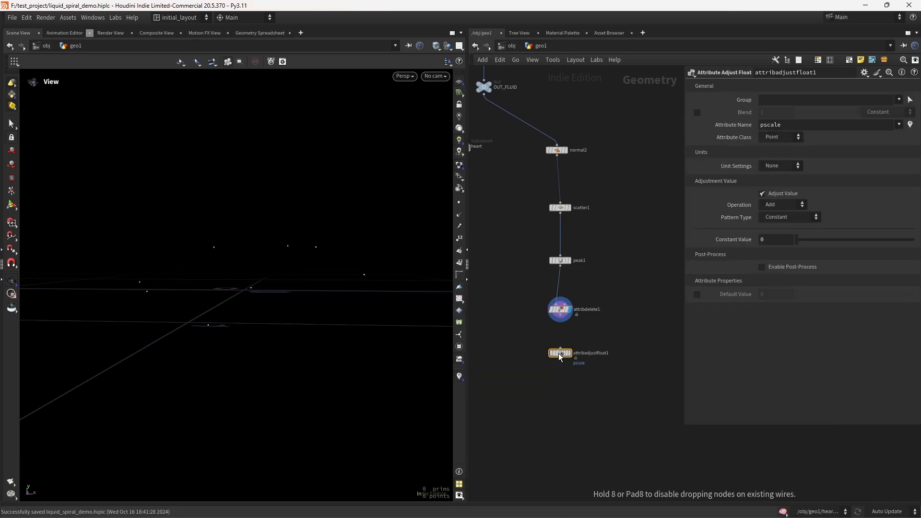
click(558, 354)
middle_drag(566, 394, 564, 371)
scroll(600, 380, down, 1)
key(b)
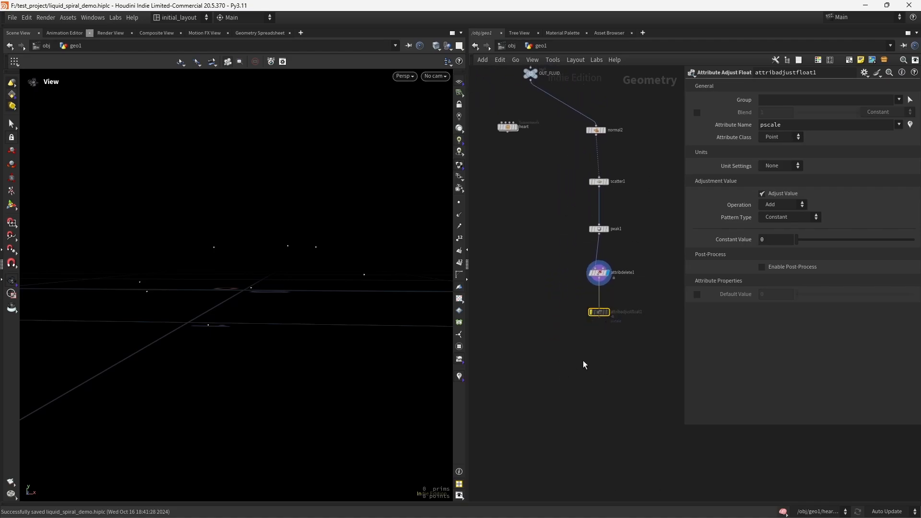
Step: Add a Copy to Points node copying the heart subnetwork onto the adjusted scatter points and display it
key(Tab)
text(ctp)
key(Return)
click(546, 365)
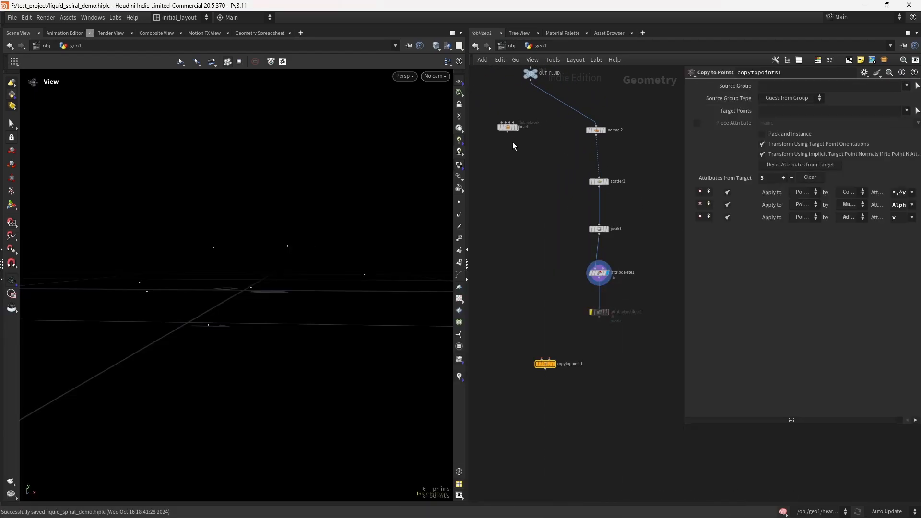
drag(508, 132, 585, 349)
key(ctrl+s)
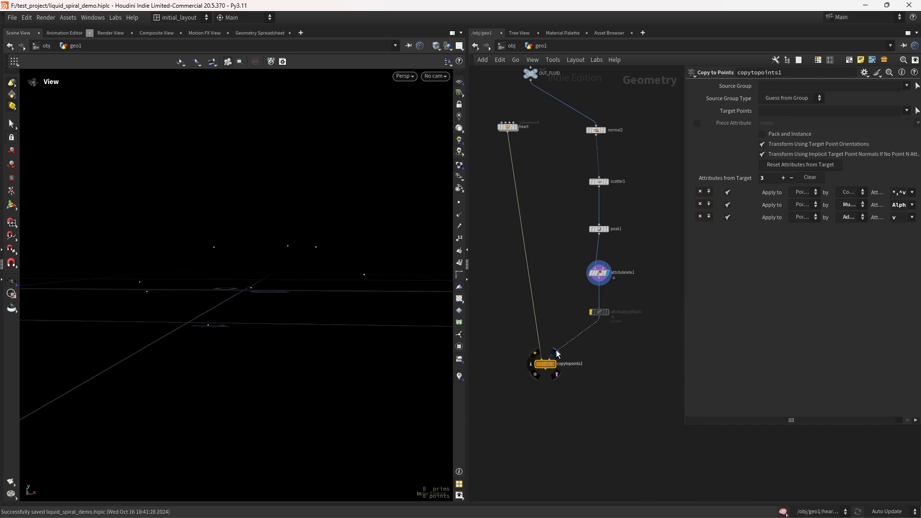
click(555, 364)
key(f)
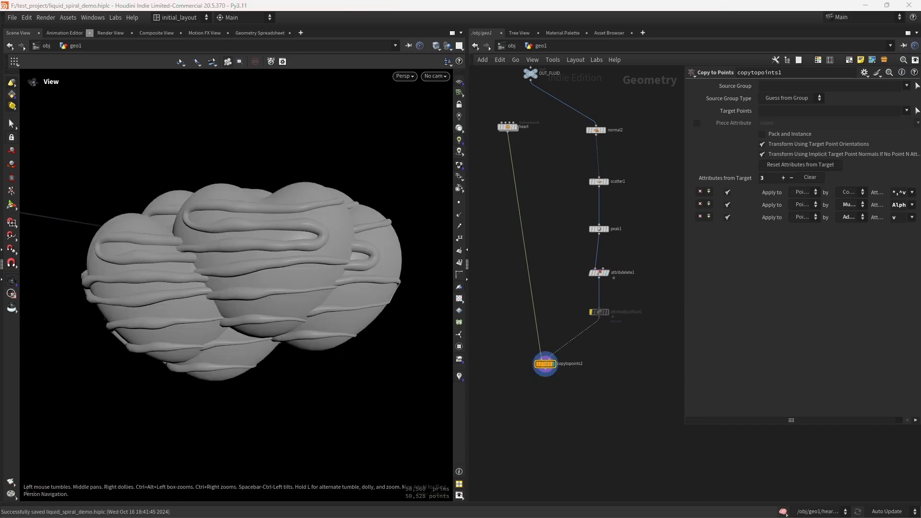
Step: On attribadjustfloat1, set Pattern Type to Random, Min Value to .65, and Seed to 50
click(591, 302)
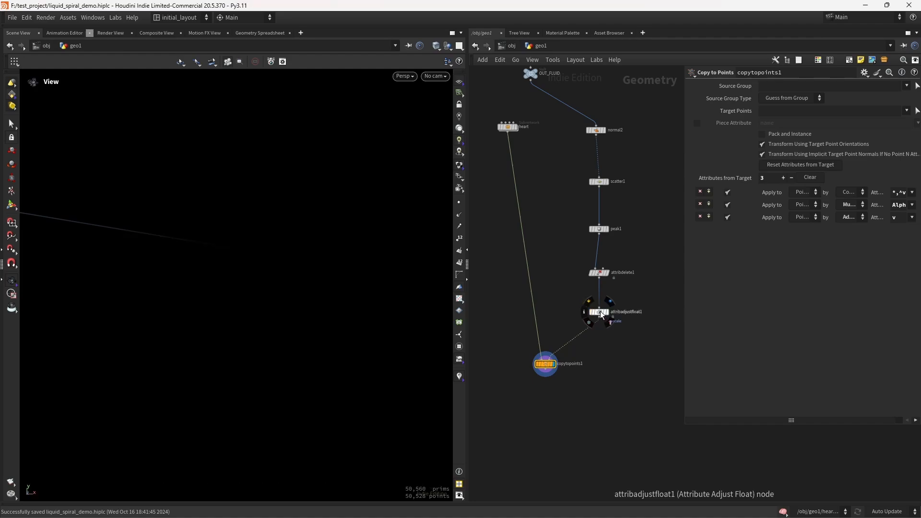
click(600, 311)
click(780, 208)
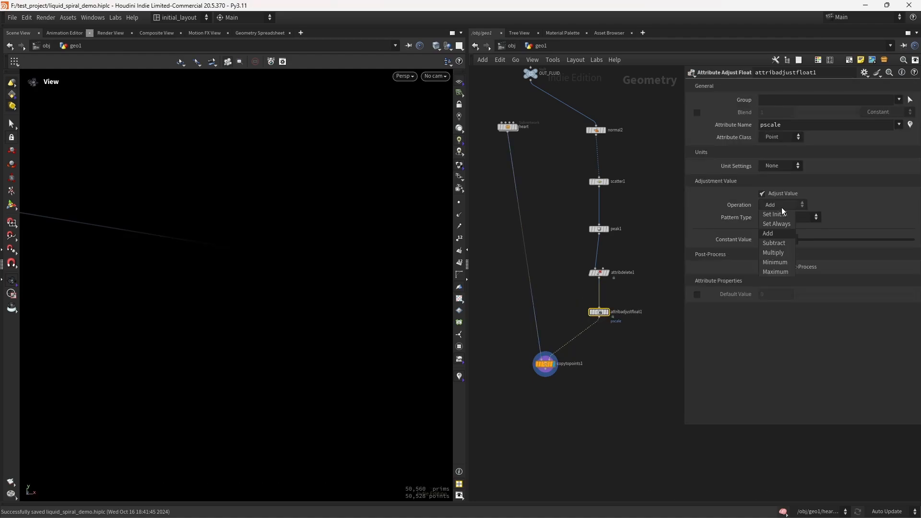
click(854, 201)
click(805, 219)
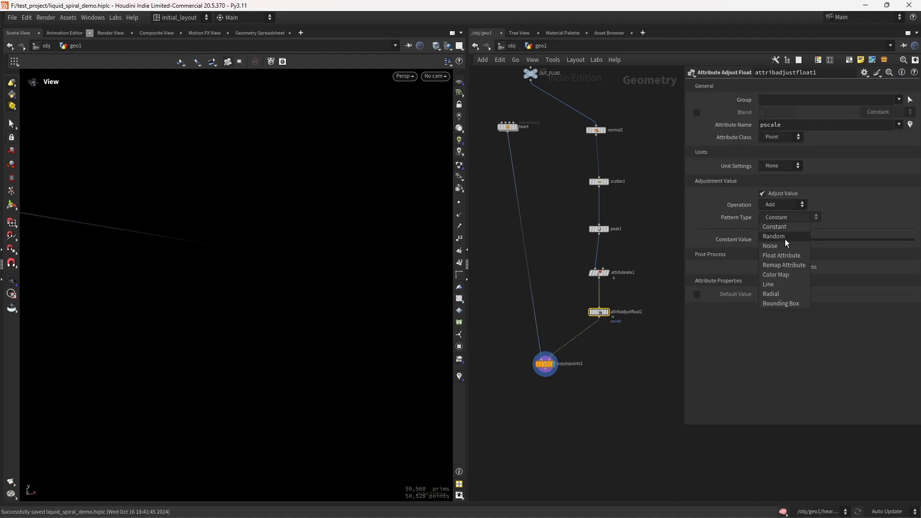
click(785, 239)
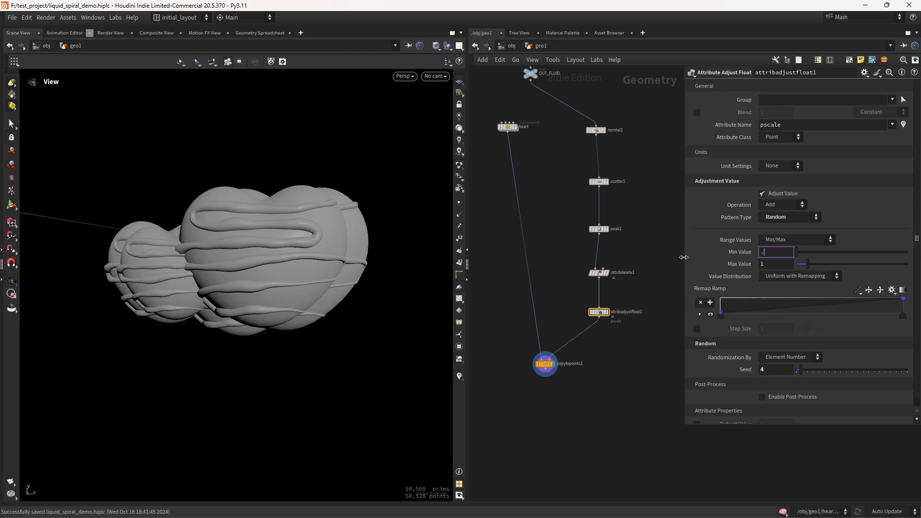
text(.65)
key(Return)
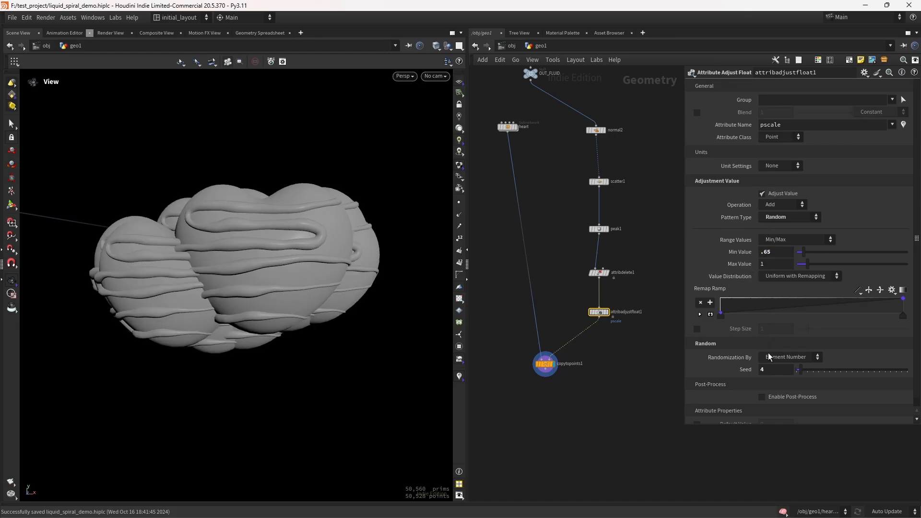
click(770, 369)
text(50)
key(Return)
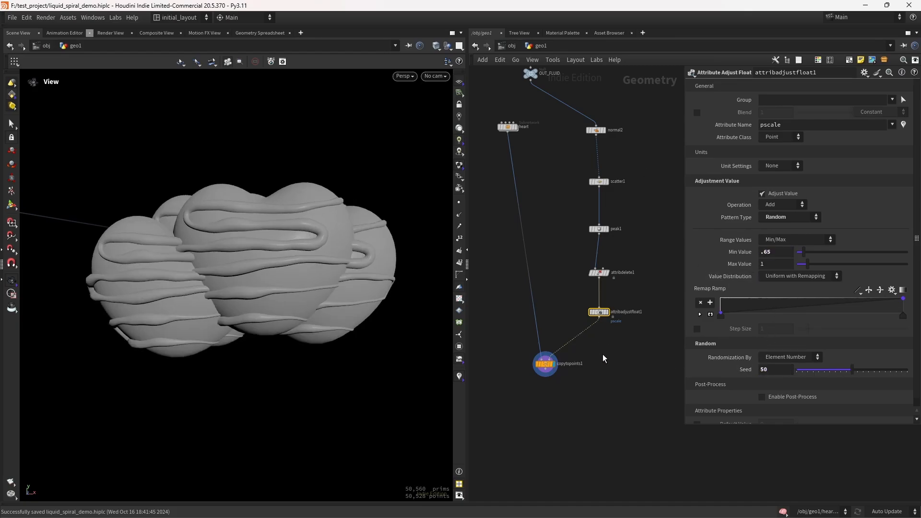
Step: Duplicate the Attribute Adjust Float node as attribadjustfloat2 below the first one
middle_drag(618, 326, 607, 341)
alt+drag(589, 327, 589, 347)
click(779, 220)
click(779, 224)
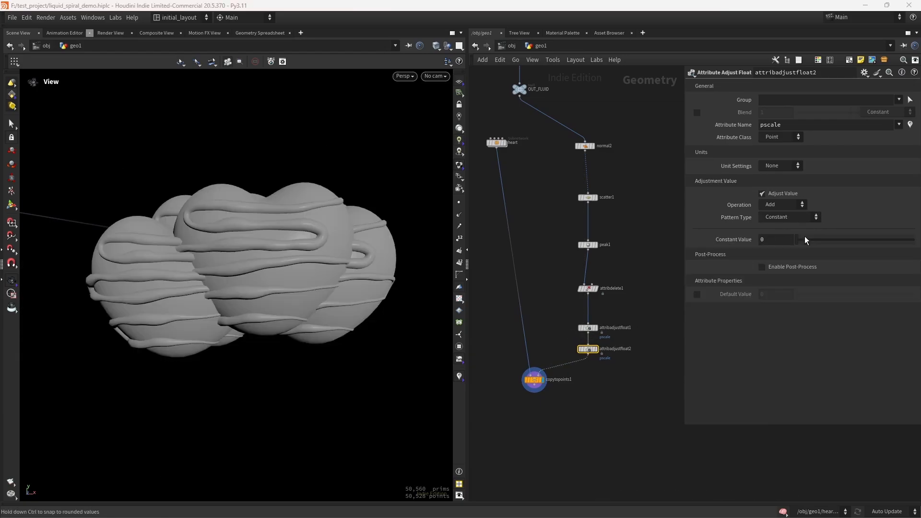
Step: Set attribadjustfloat2's Operation to Multiply and Constant Value to .05, and save
click(789, 217)
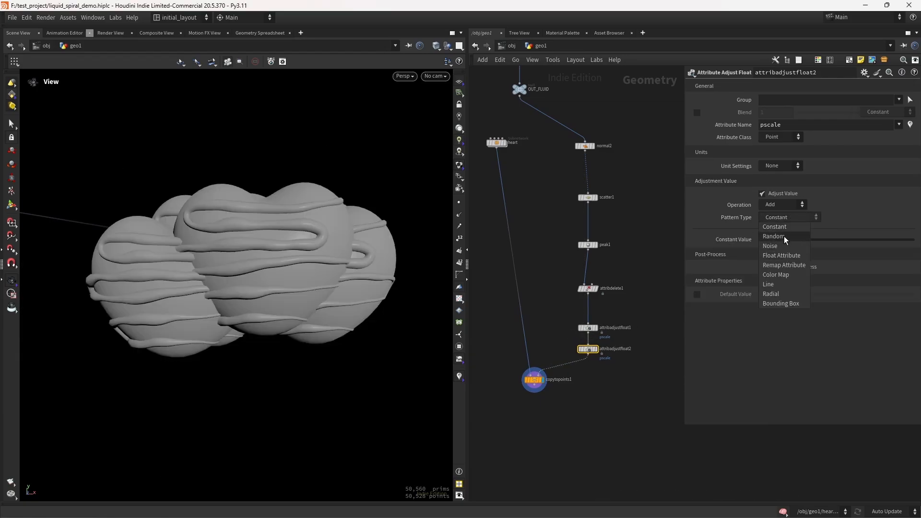
click(788, 206)
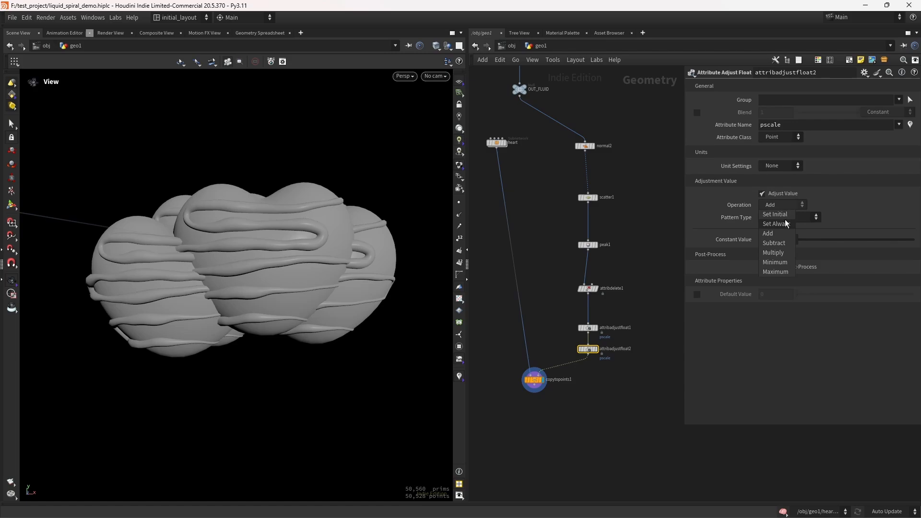
click(781, 252)
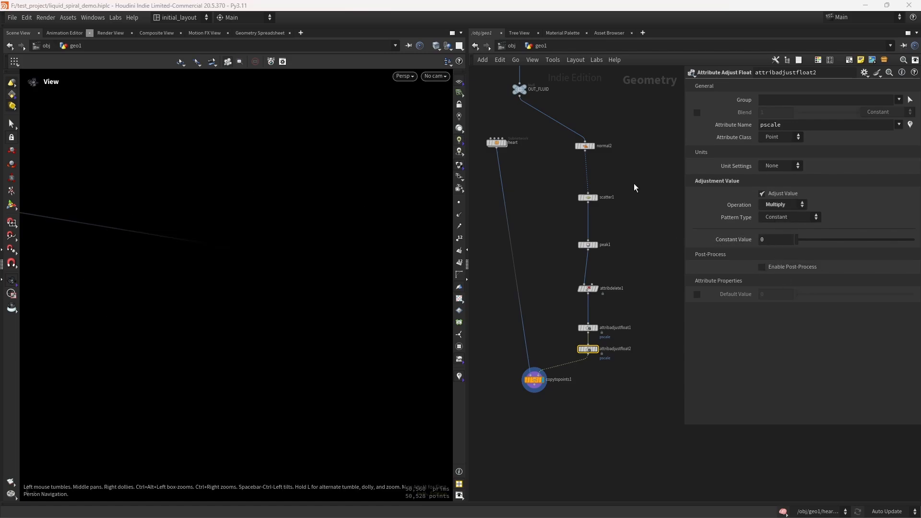
click(773, 240)
text(.05)
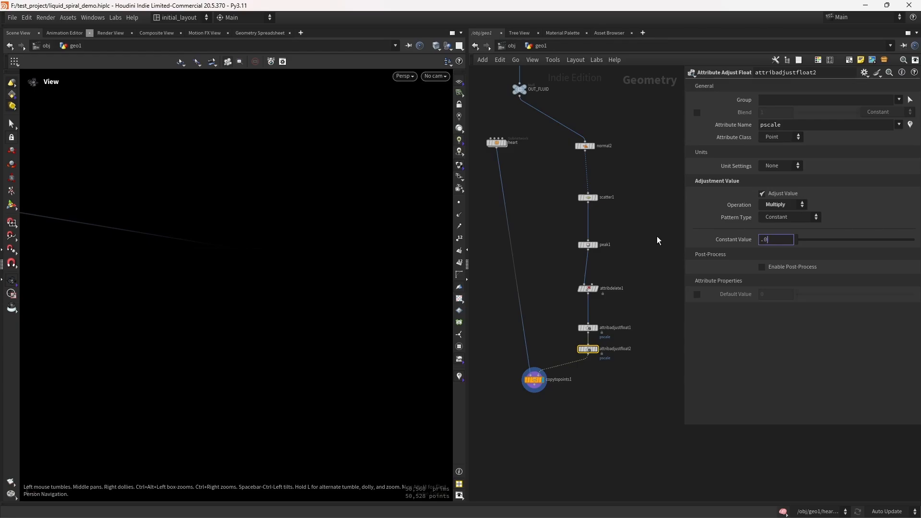
key(Return)
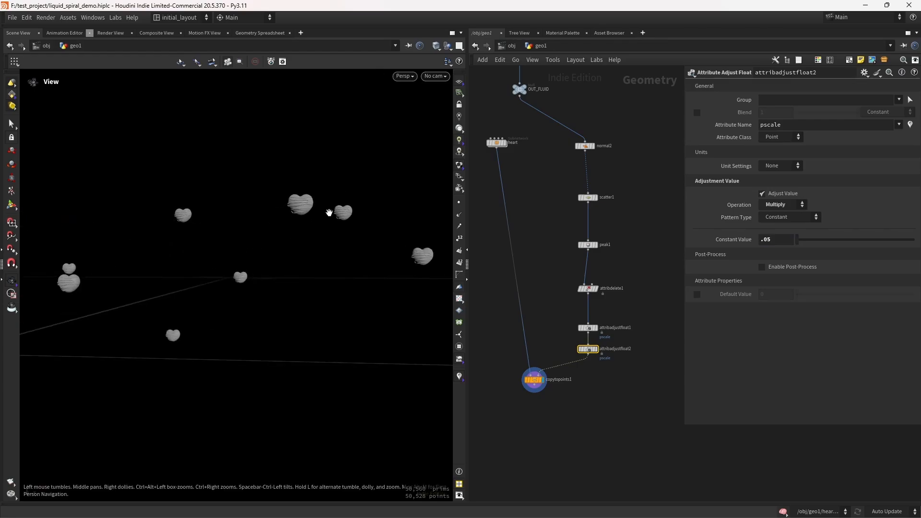
key(ctrl+s)
Step: Insert an Attribute Randomize node between attribadjustfloat2 and copytopoints1
drag(534, 380, 523, 421)
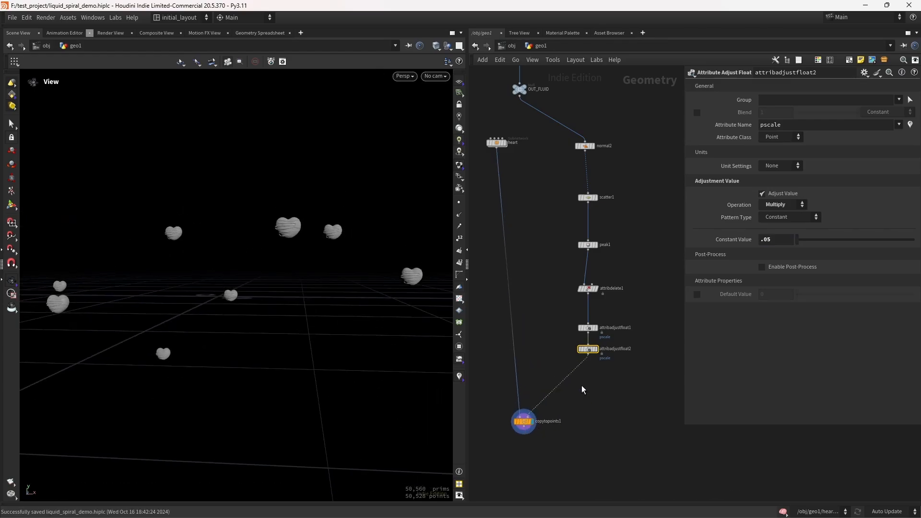
key(Tab)
text(atra)
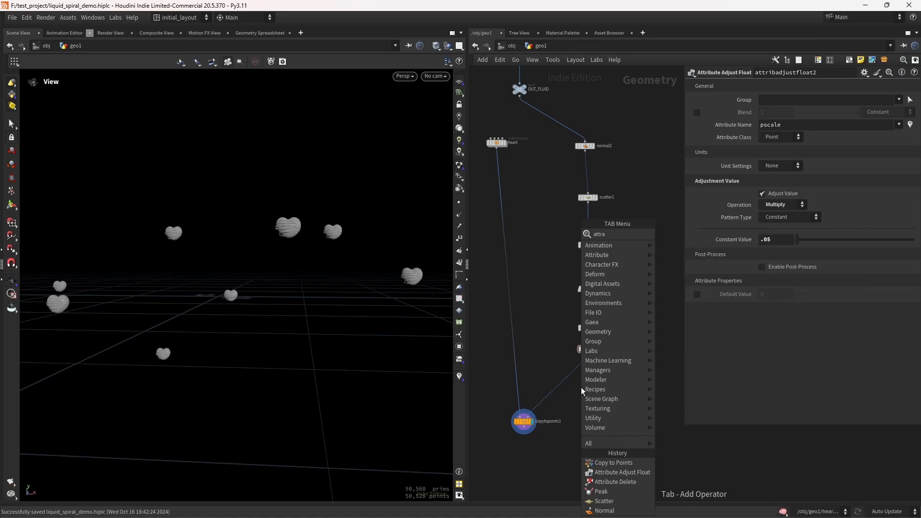
key(Return)
click(581, 388)
drag(580, 387, 590, 377)
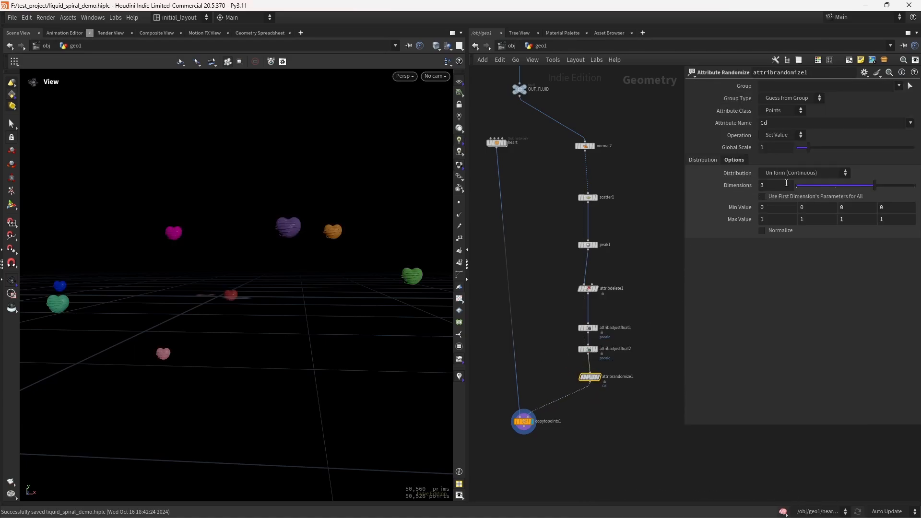
Step: Set the Attribute Randomize Attribute Name to orient and Distribution to Direction or Orientation
click(781, 123)
text(nt)
key(Return)
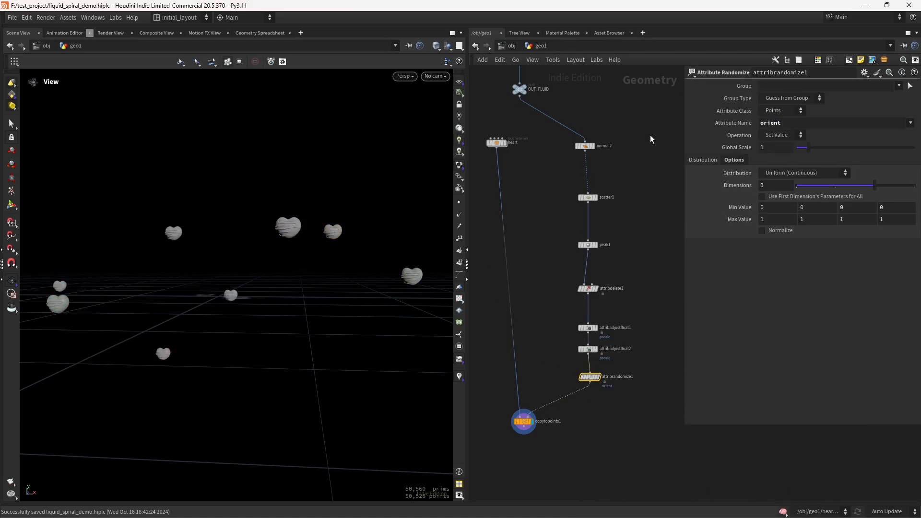
click(804, 173)
click(794, 194)
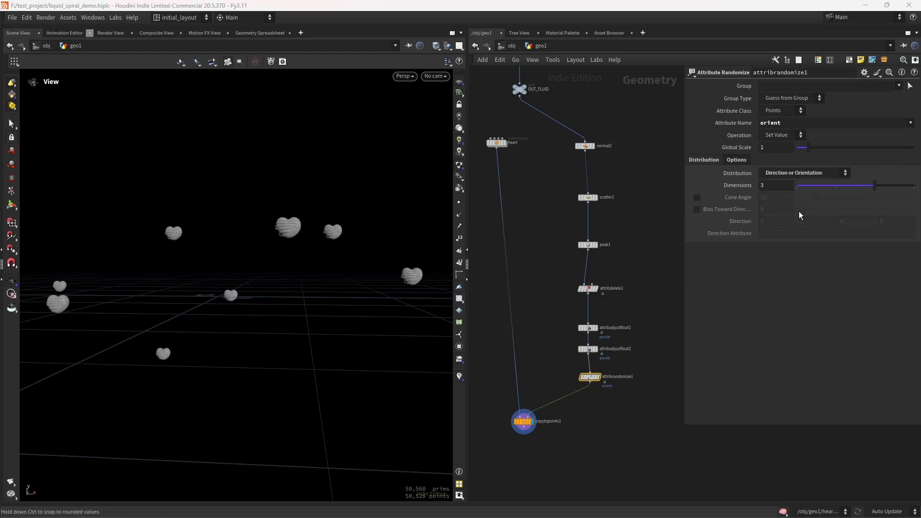
Step: Set the randomize Global Seed to about 4.29 and save the file
click(737, 160)
mouse_move(854, 204)
mouse_down()
mouse_move(834, 205)
mouse_move(847, 205)
mouse_up()
key(ctrl+s)
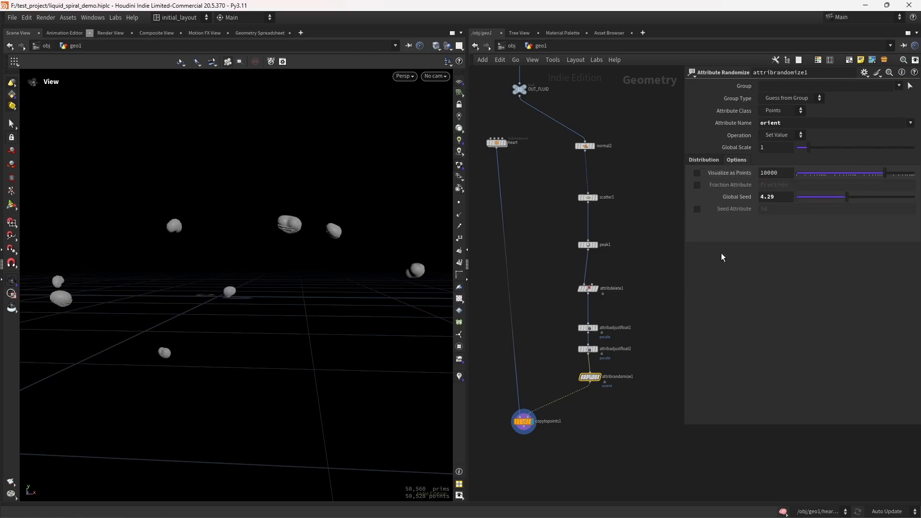
scroll(525, 283, down, 2)
middle_drag(525, 282, 560, 289)
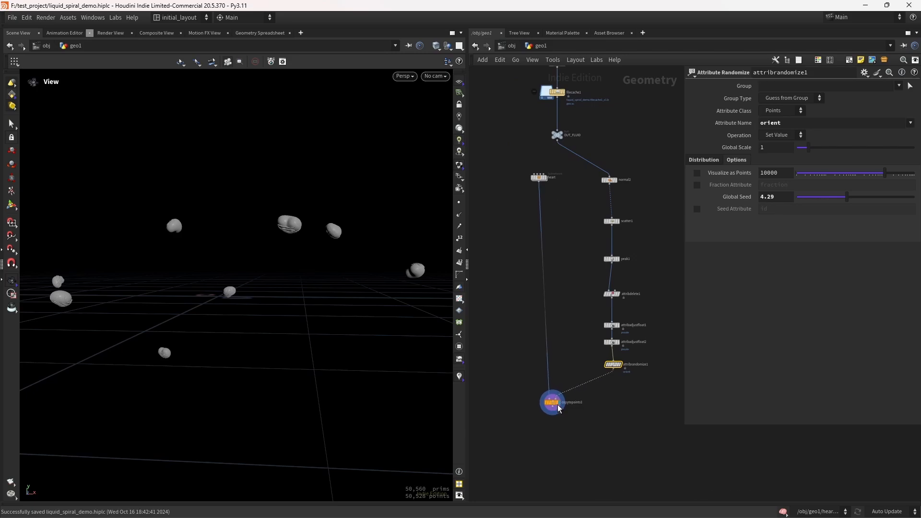
Step: Tidy the network by aligning the scatter-to-randomize chain in a column and moving the heart and copytopoints1 nodes closer
middle_drag(514, 443, 546, 363)
scroll(556, 374, down, 2)
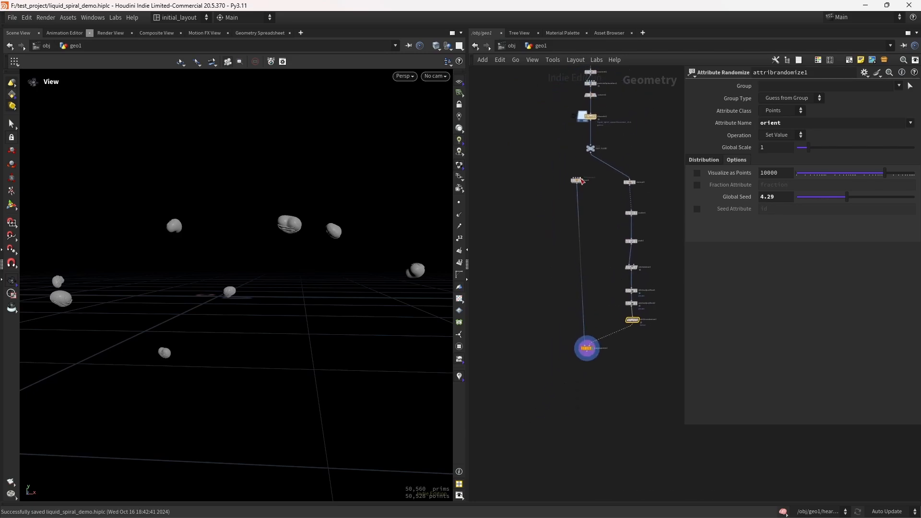
drag(581, 181, 588, 291)
drag(586, 348, 595, 346)
drag(660, 151, 627, 347)
key(a)
drag(642, 199, 629, 313)
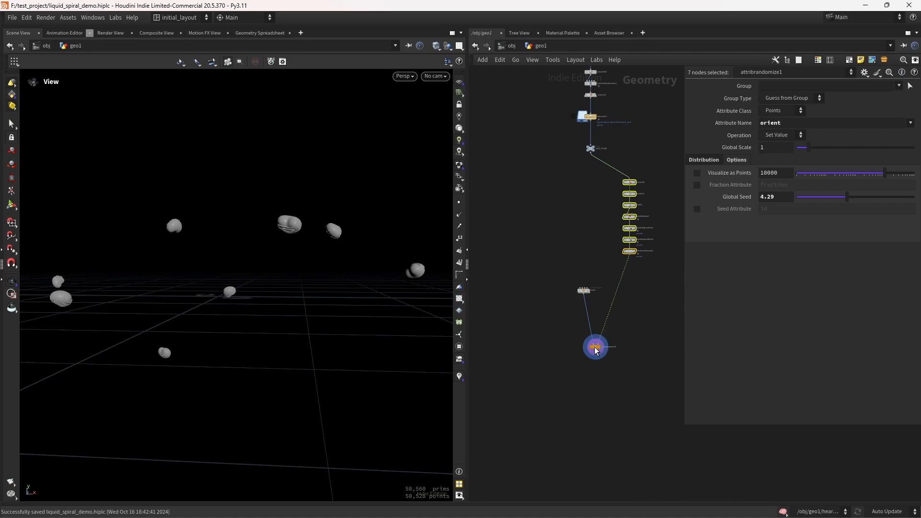
drag(595, 350, 599, 246)
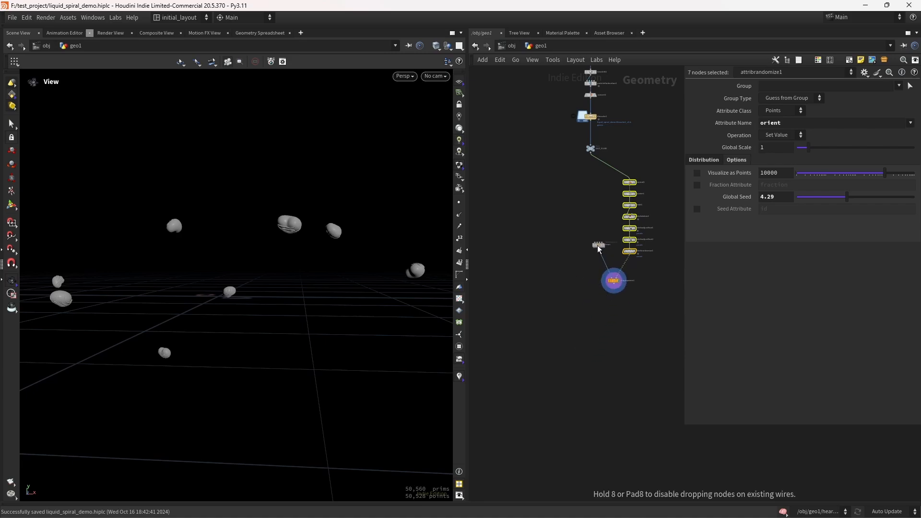
Step: Add a Merge node, wire OUT_FLUID and copytopoints1 into it, and make it the displayed node
click(590, 334)
key(Tab)
text(mer)
key(Return)
click(588, 335)
right_drag(536, 217, 544, 216)
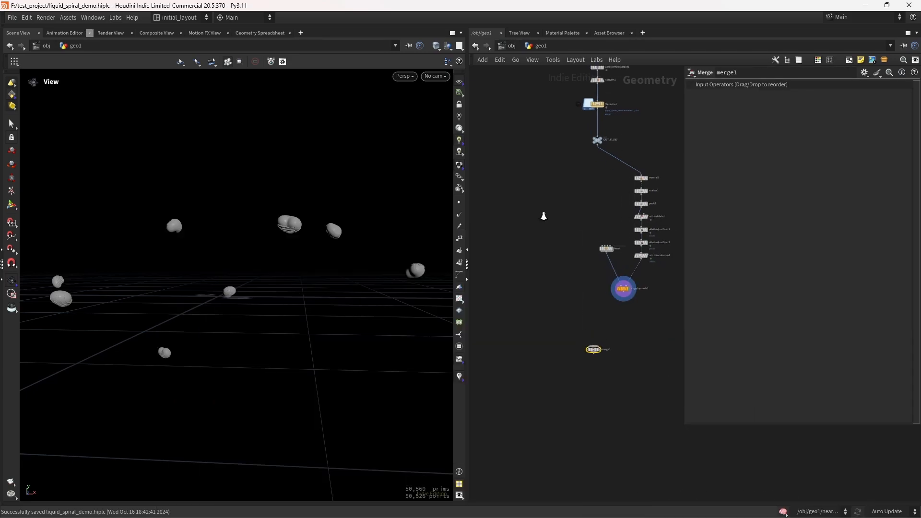
drag(608, 253, 619, 258)
drag(597, 145, 593, 346)
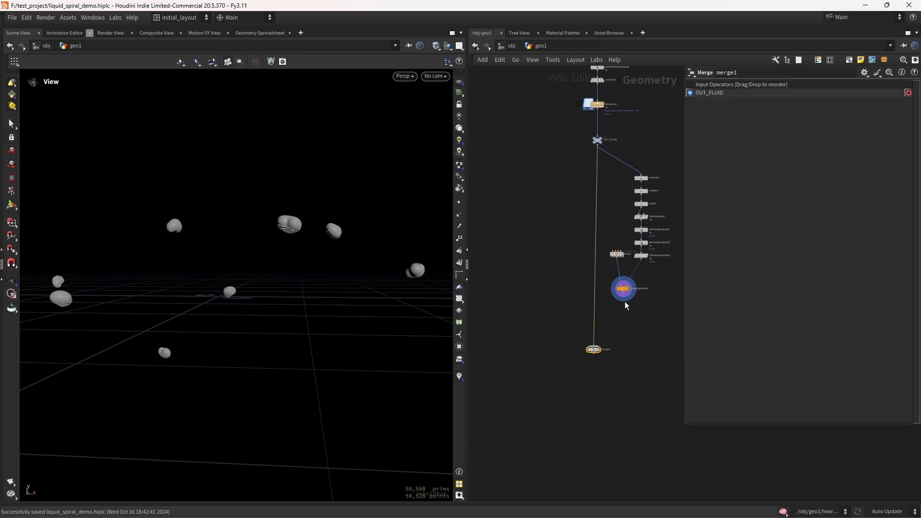
drag(623, 301, 596, 349)
click(601, 350)
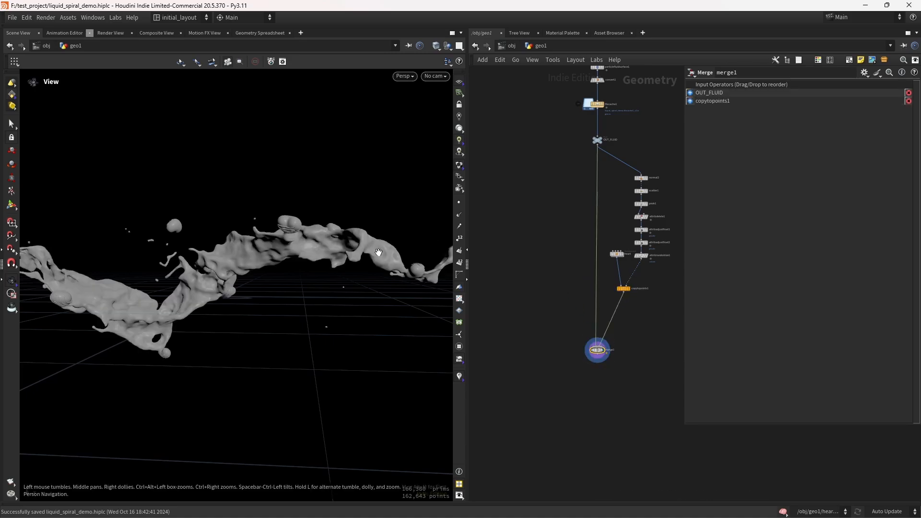
Step: Frame the merged fluid and hearts in the viewport and save the file
key(f)
drag(349, 263, 298, 283)
key(ctrl+s)
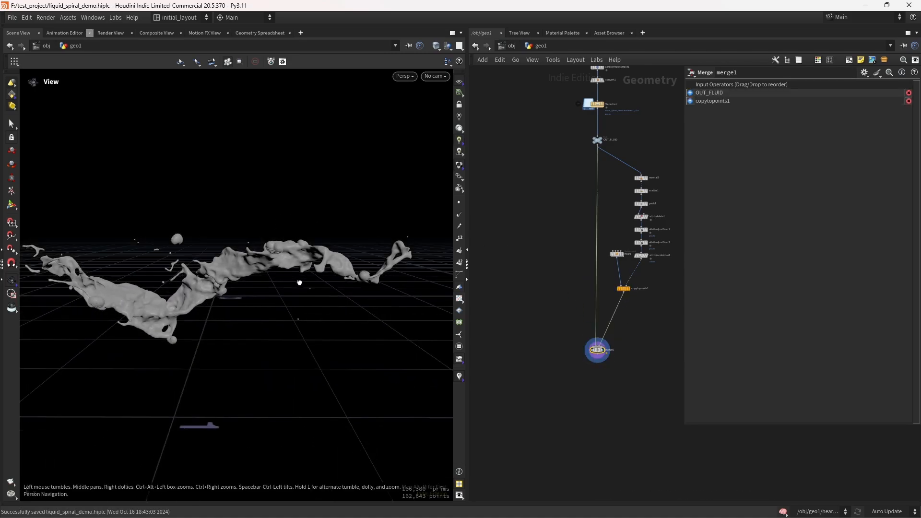
right_drag(298, 283, 295, 259)
drag(294, 258, 313, 265)
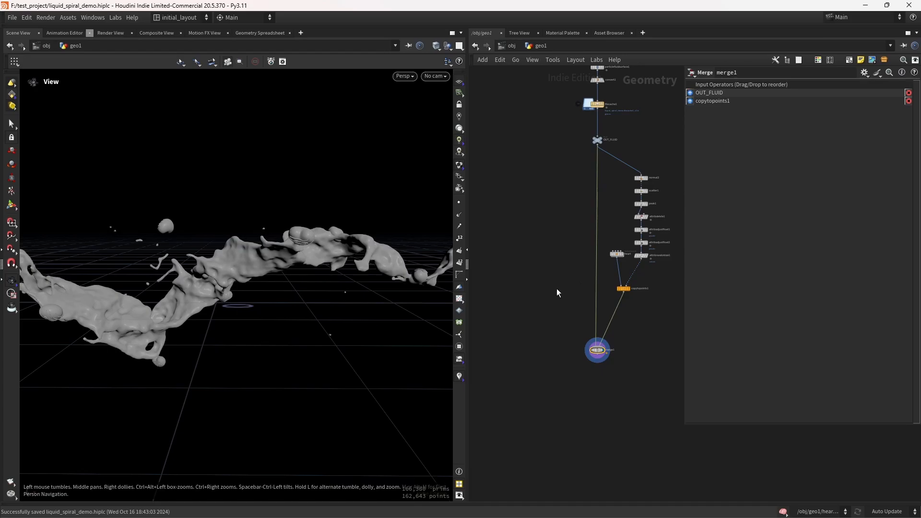
Step: Set attribrandomize1's Global Seed to about 5.47
middle_drag(552, 278, 505, 310)
scroll(608, 314, up, 4)
middle_drag(593, 290, 611, 300)
click(601, 276)
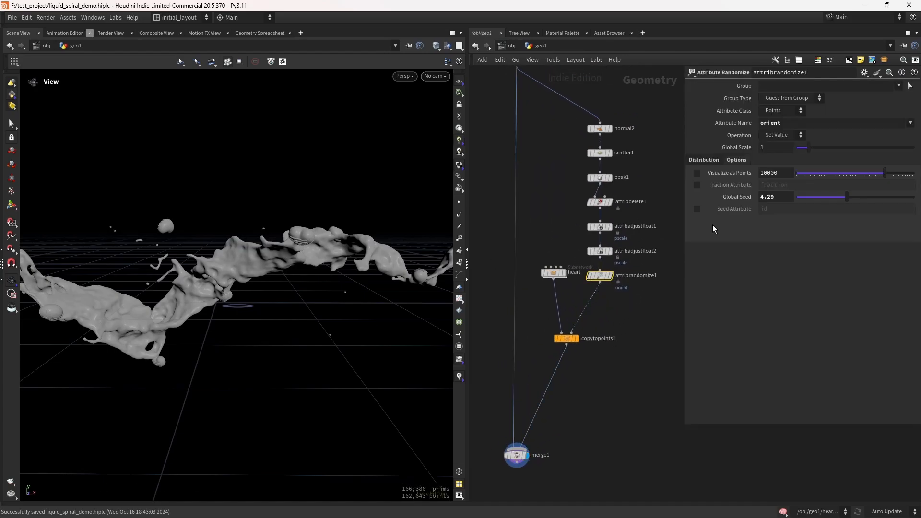
drag(847, 196, 861, 197)
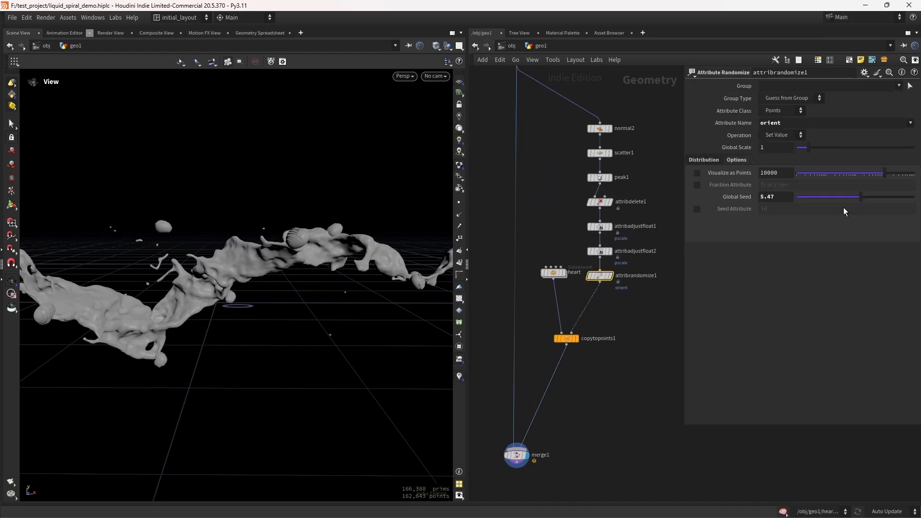
Step: Set scatter1's Global Seed to 33, review the heart placement in the viewport, and save
click(600, 153)
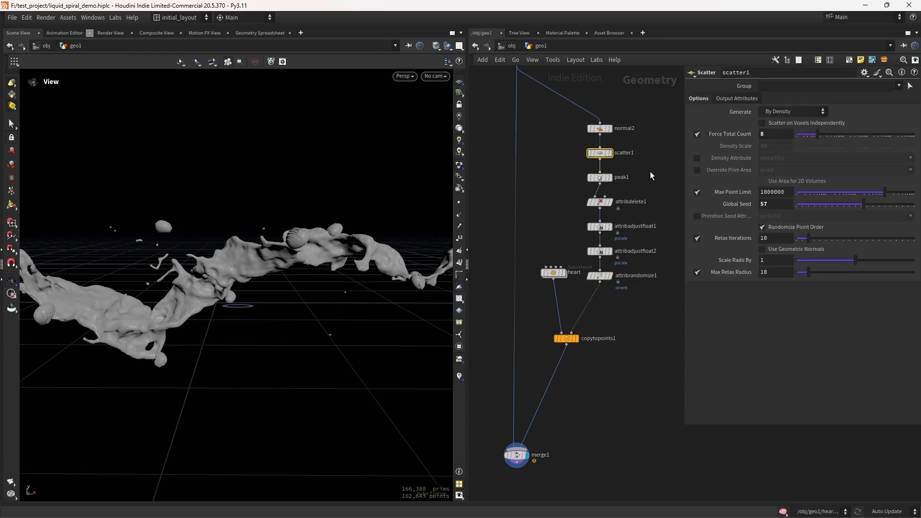
drag(840, 207, 835, 207)
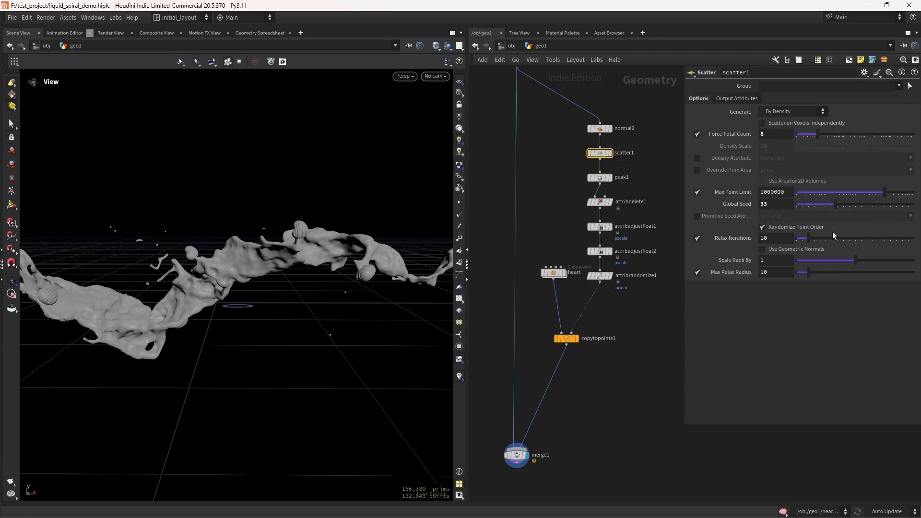
right_drag(360, 281, 358, 312)
drag(333, 296, 370, 283)
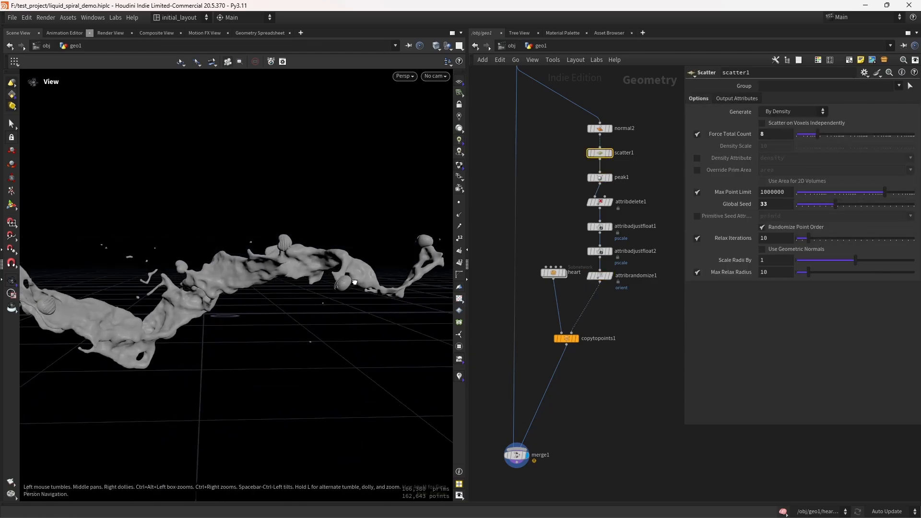
right_drag(369, 283, 365, 277)
mouse_move(364, 278)
mouse_down()
mouse_move(372, 257)
mouse_move(362, 272)
mouse_up()
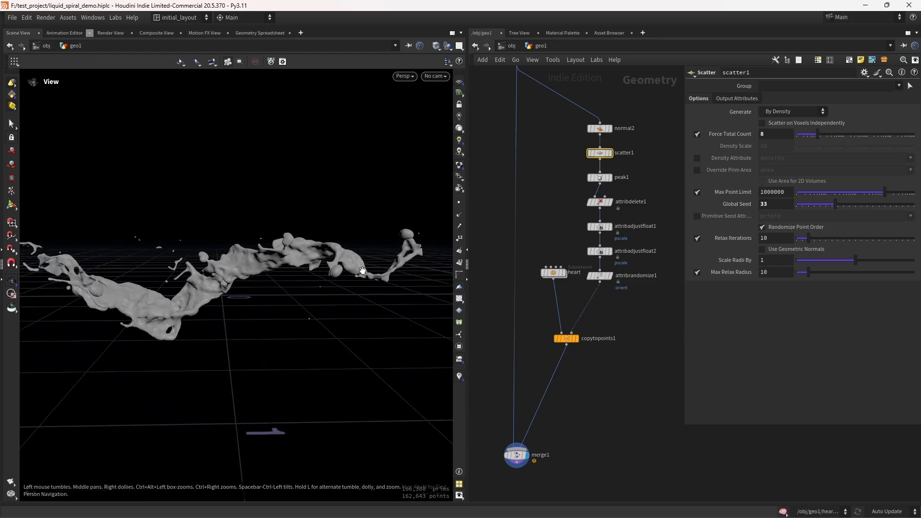
middle_drag(595, 399, 633, 269)
key(ctrl+s)
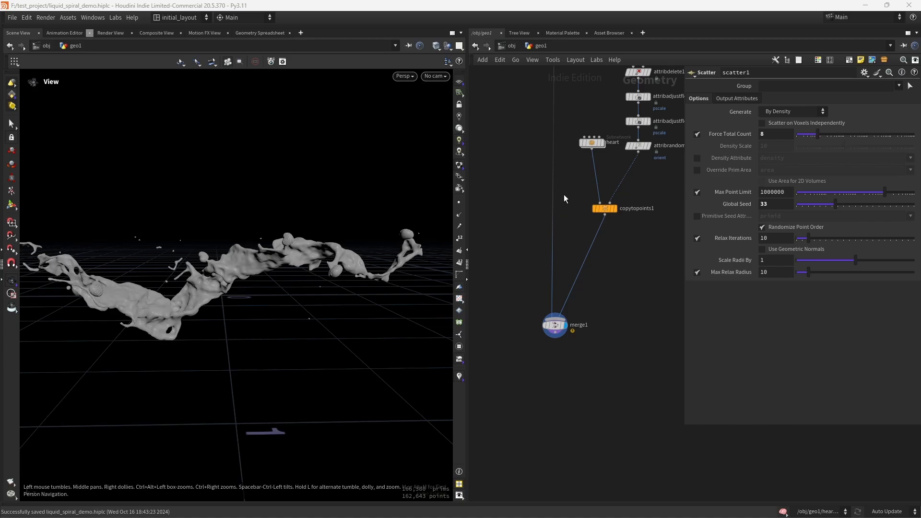
Step: Insert a Name node on the OUT_FLUID wire and set its Name to splash
middle_drag(569, 202, 580, 354)
key(Tab)
text(n)
key(Return)
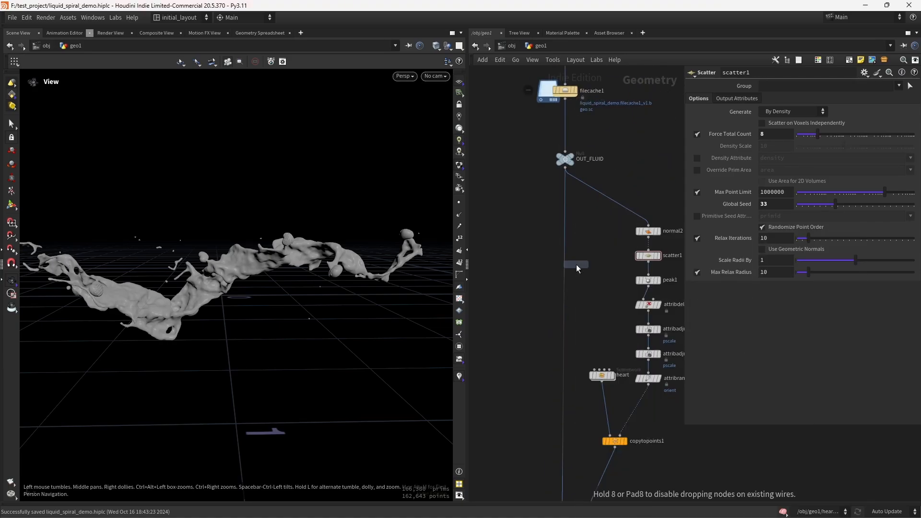
click(565, 271)
click(804, 159)
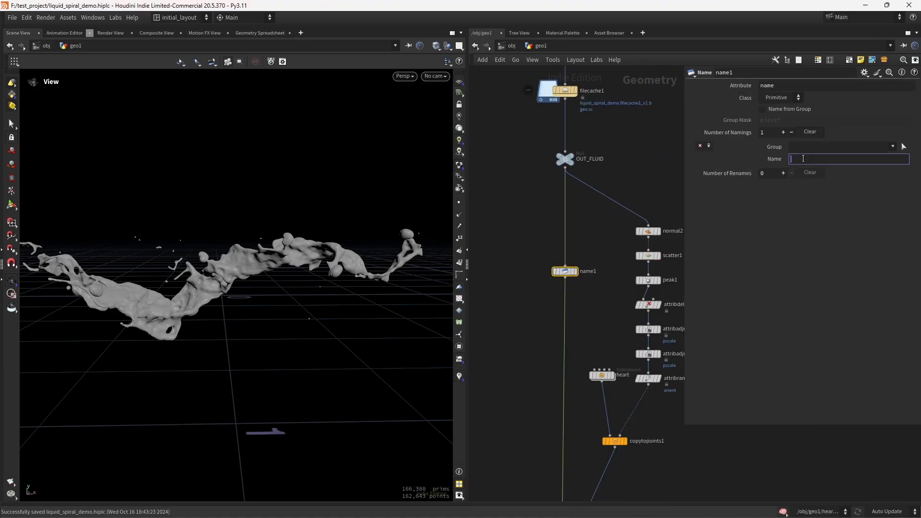
key(Return)
scroll(612, 309, down, 5)
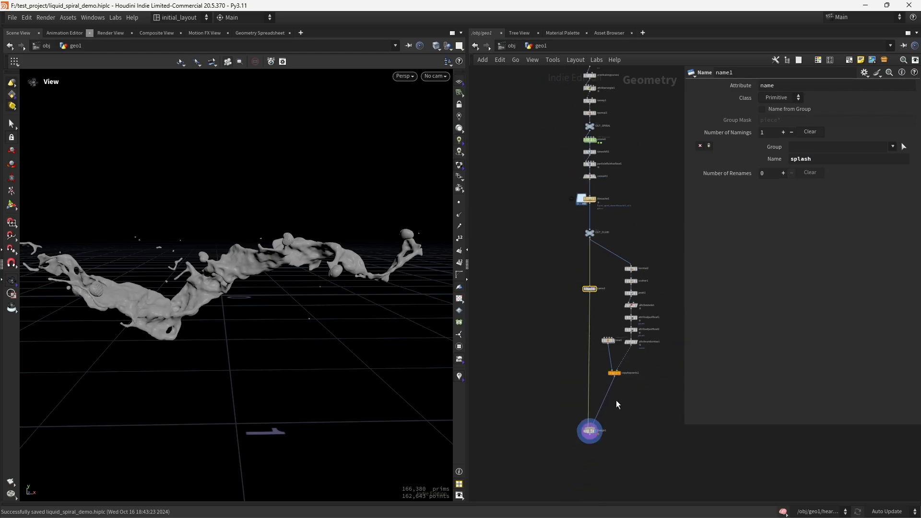
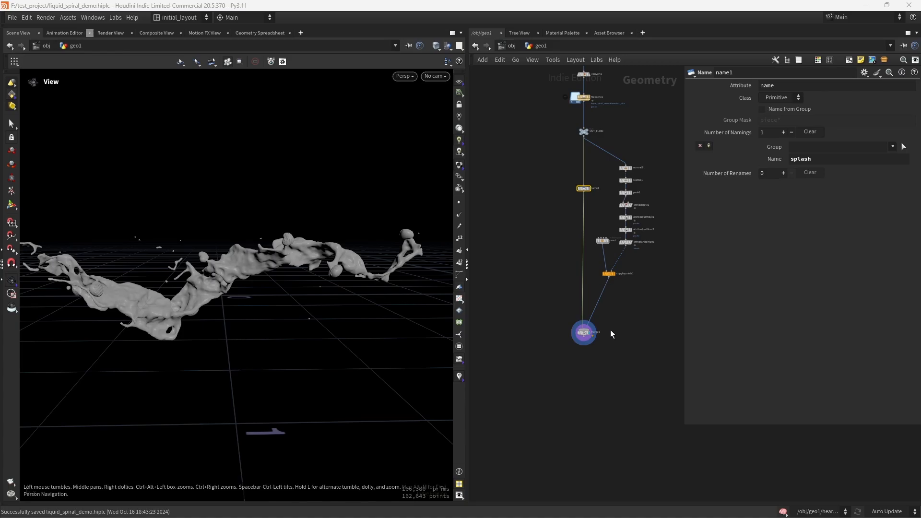
Step: Add an Attribute Delete node below merge1, enable Delete Non Selected, and keep only the primitive attribute name
click(582, 353)
scroll(582, 353, up, 3)
key(Tab)
text(attd)
key(Return)
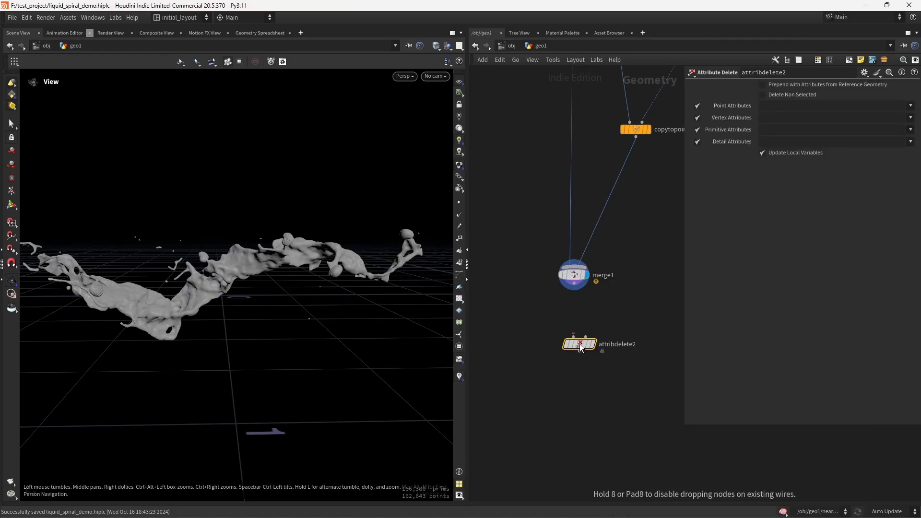
click(579, 344)
click(799, 96)
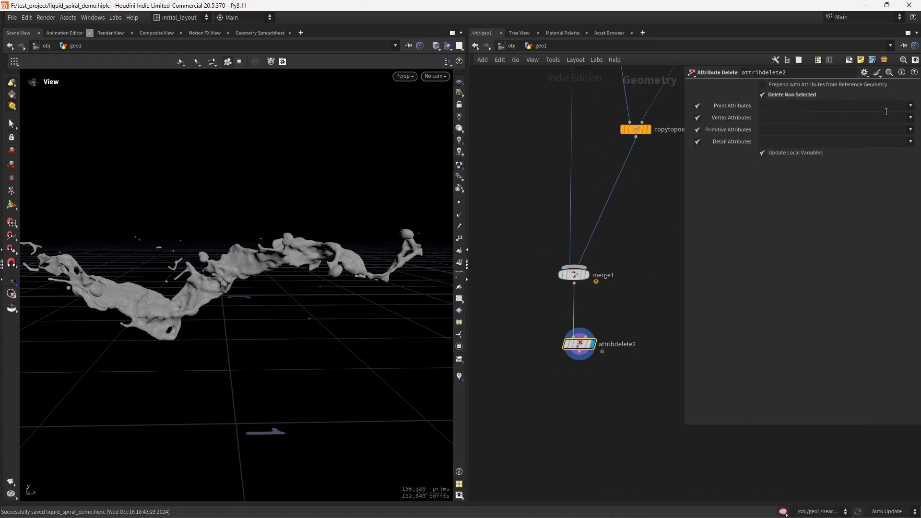
click(911, 130)
click(887, 159)
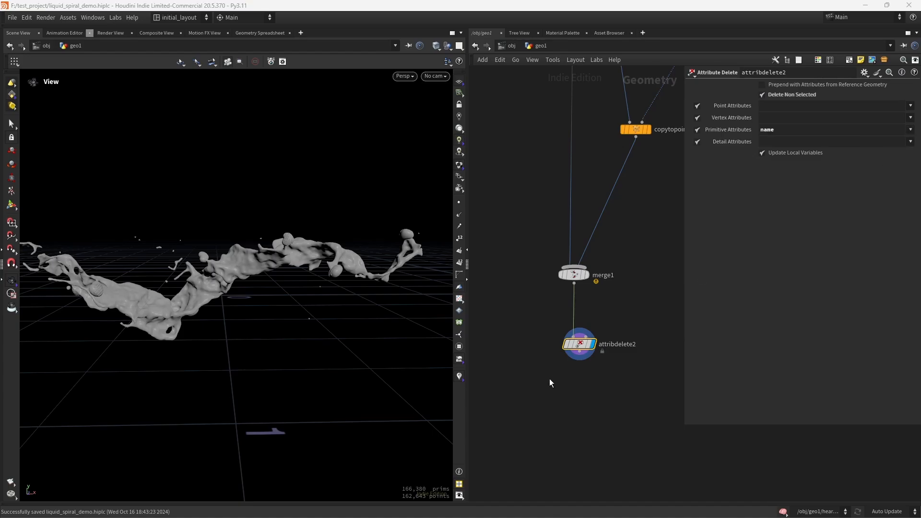
Step: Append a Null after the Attribute Delete, name it OUT_SOLARIS, and save the file
click(555, 400)
key(Tab)
text(null)
key(Return)
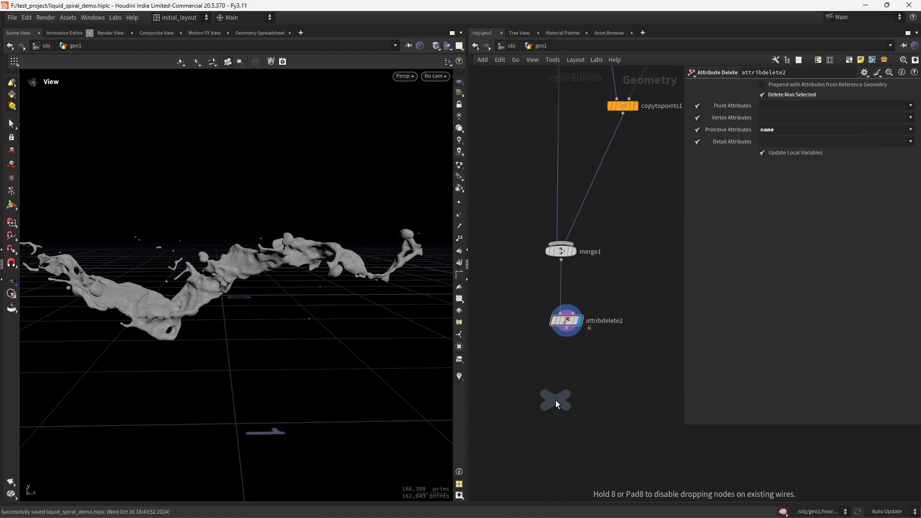
click(555, 401)
drag(567, 328, 556, 389)
drag(557, 401, 569, 397)
click(592, 398)
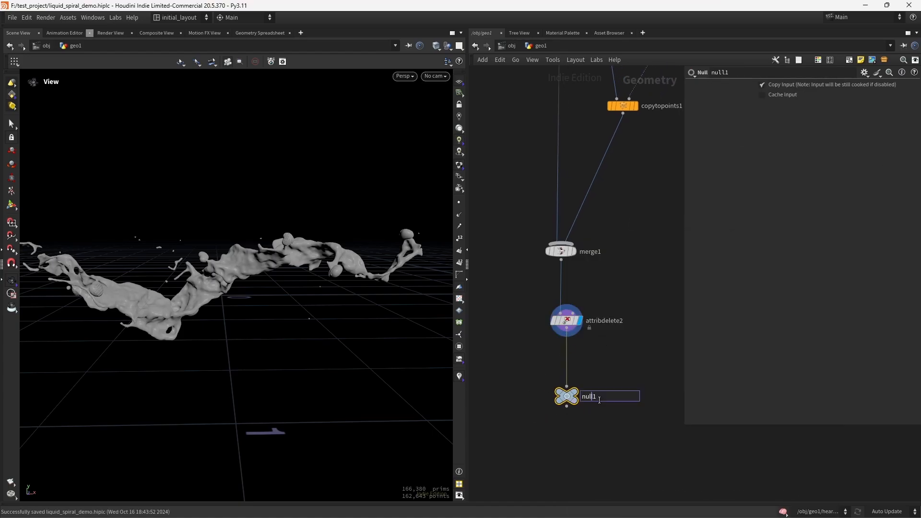
text(OUT_SOLARIS)
key(Return)
key(ctrl+s)
Step: Display OUT_SOLARIS, inspect its node info and attributes, and examine the result in the viewport
click(576, 391)
scroll(333, 328, down, 2)
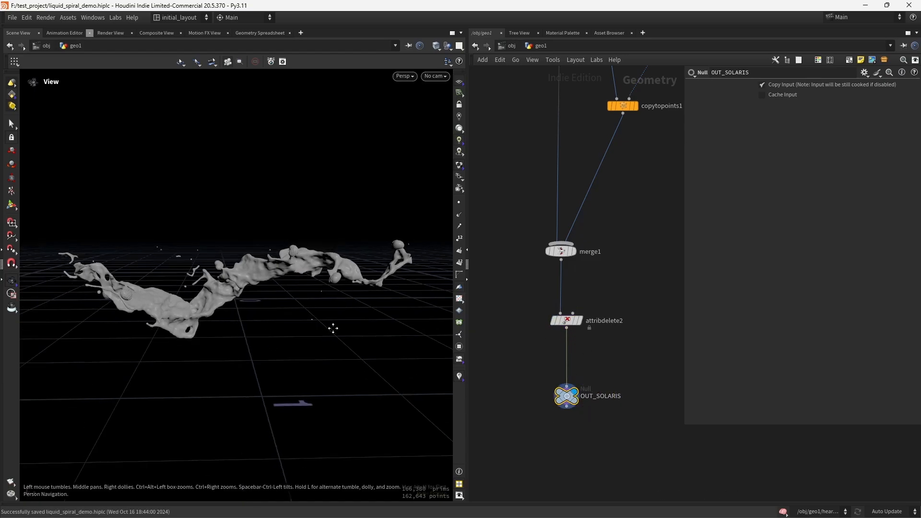
middle_drag(333, 328, 327, 330)
click(549, 409)
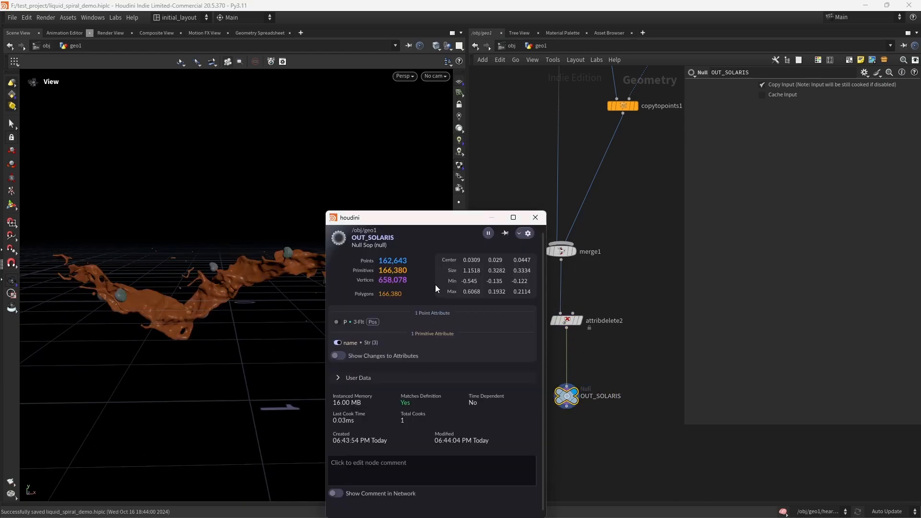
click(536, 218)
scroll(264, 261, up, 5)
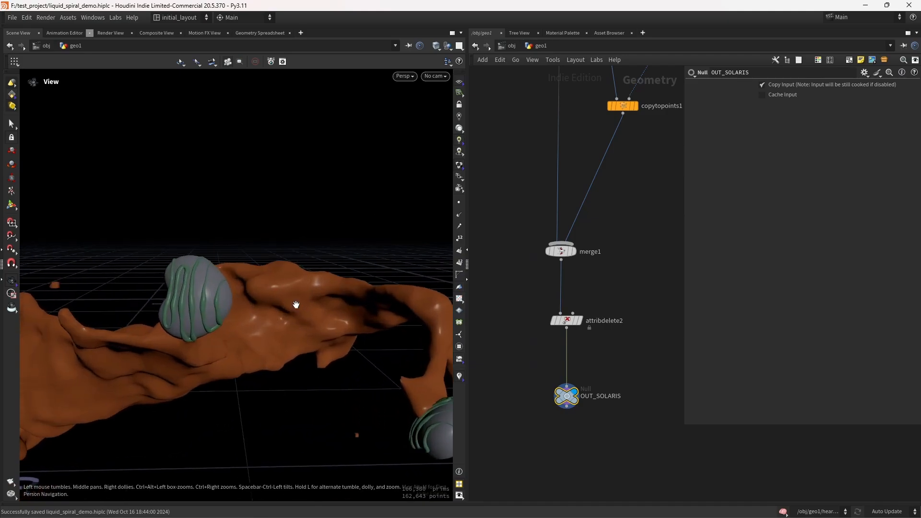
drag(296, 305, 214, 349)
right_drag(214, 348, 161, 394)
drag(300, 326, 271, 334)
scroll(273, 350, up, 3)
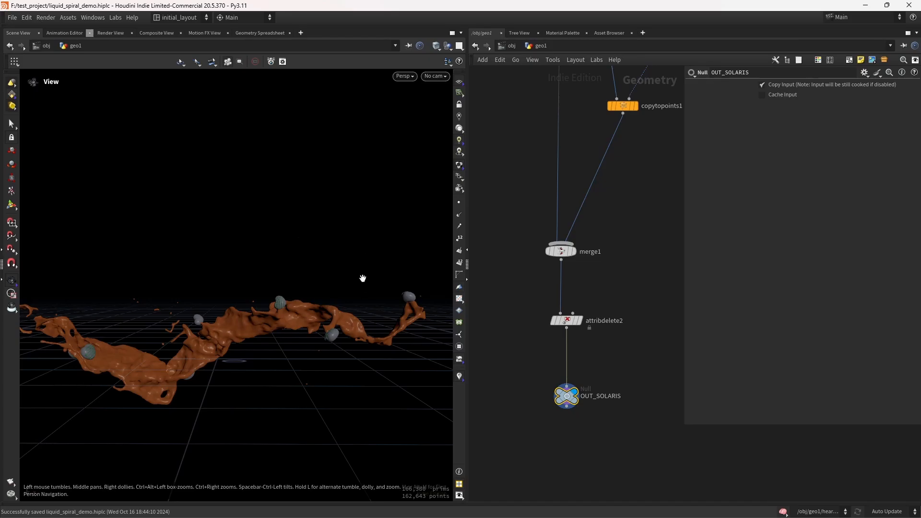
Step: Switch to the Solaris2 desktop and add a SOP Import node to the stage network
click(178, 18)
click(197, 123)
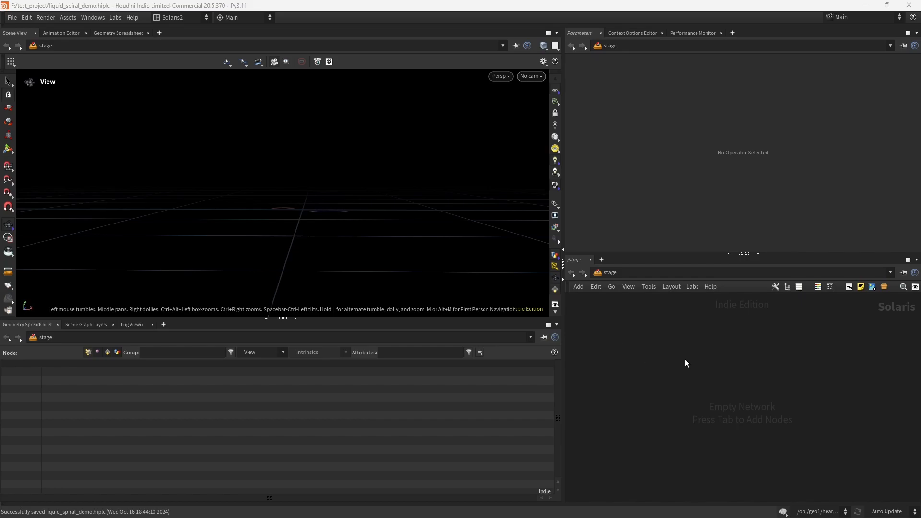
key(Tab)
text(SOP)
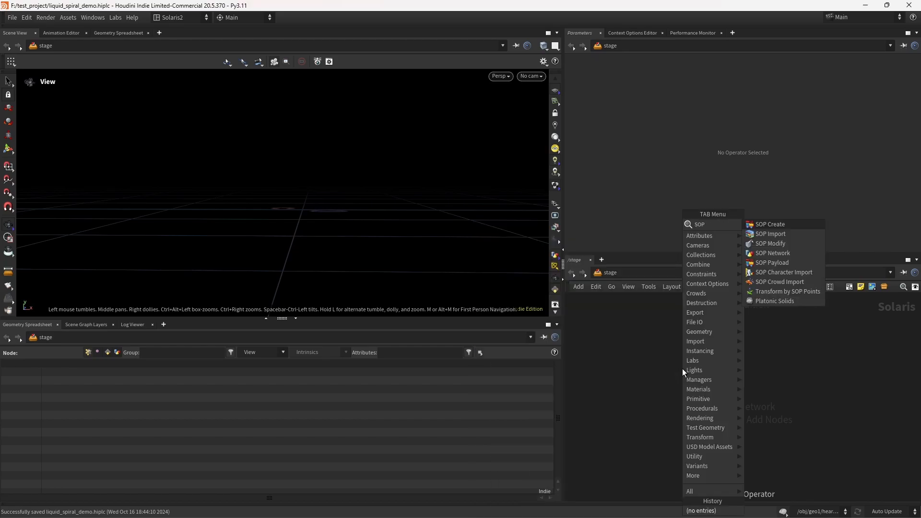
key(Down)
key(Return)
click(683, 369)
Step: Set the SOP Import's sublayer style to Merge SOP Layer Into Existing Active Layer and its SOP Path to OUT_SOLARIS
click(686, 97)
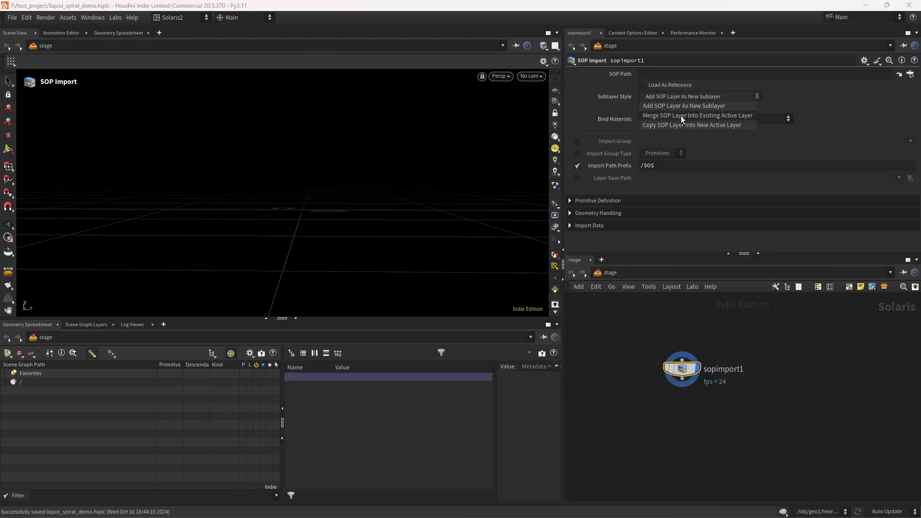
click(682, 116)
click(911, 75)
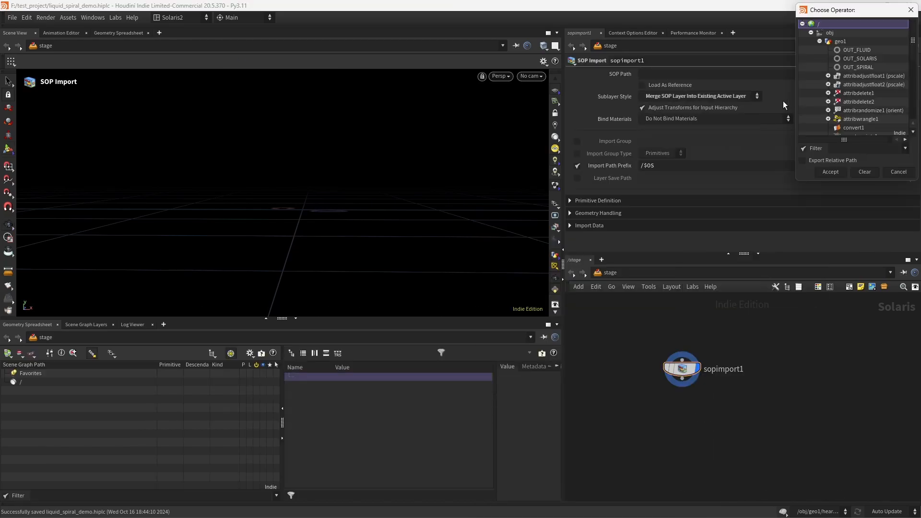
double_click(861, 59)
key(Escape)
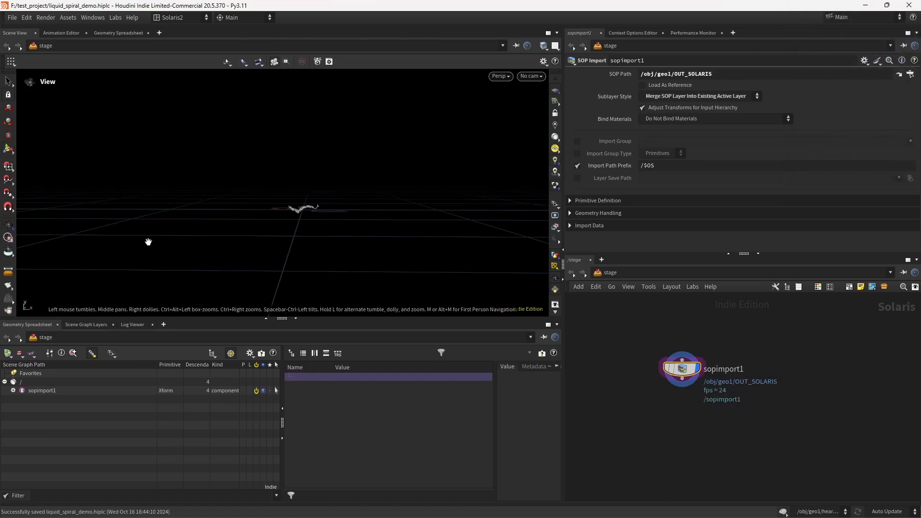
Step: Add a Material Library node and wire it below the SOP Import
key(space+g)
right_drag(309, 192, 356, 193)
drag(356, 193, 294, 202)
right_drag(294, 202, 309, 194)
middle_drag(664, 434, 639, 383)
click(649, 402)
key(Tab)
text(mer)
key(Return)
click(648, 402)
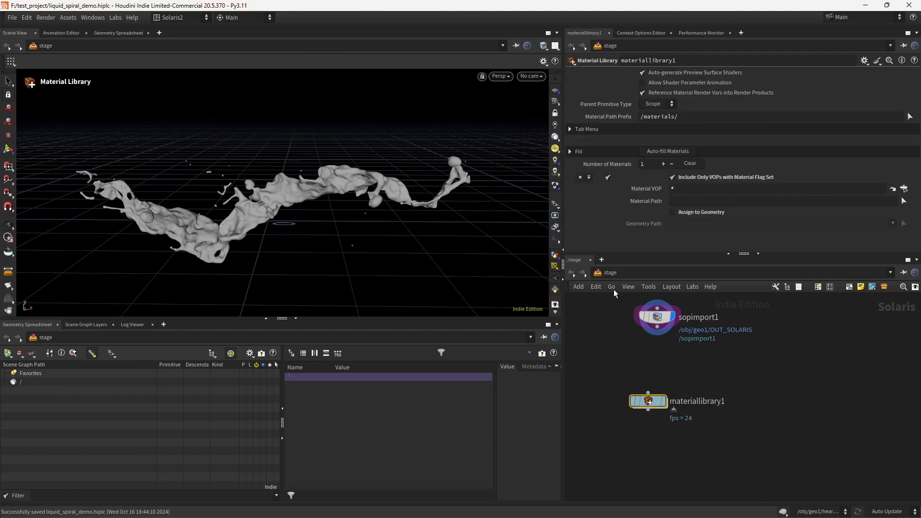
drag(657, 329, 651, 393)
drag(650, 403, 659, 395)
click(678, 378)
middle_drag(671, 446, 659, 369)
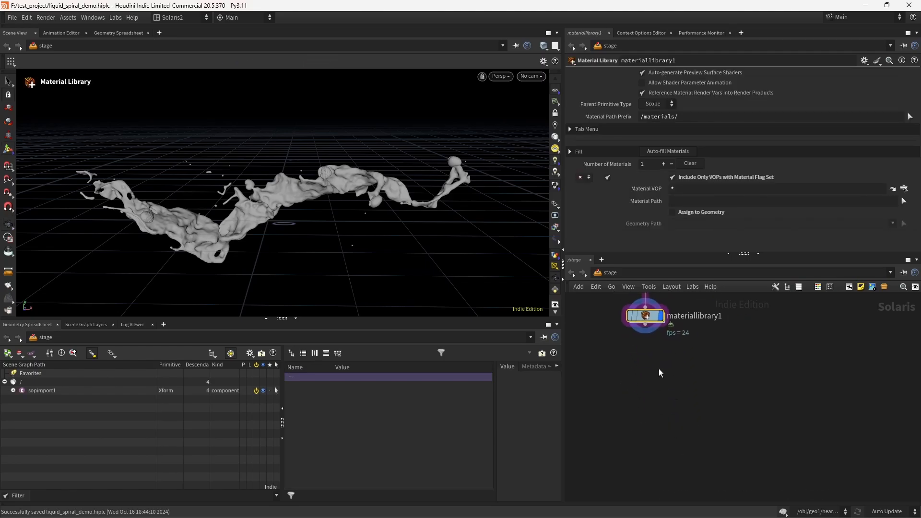
Step: Add a Dome Light node below the Material Library
scroll(643, 373, up, 2)
key(Tab)
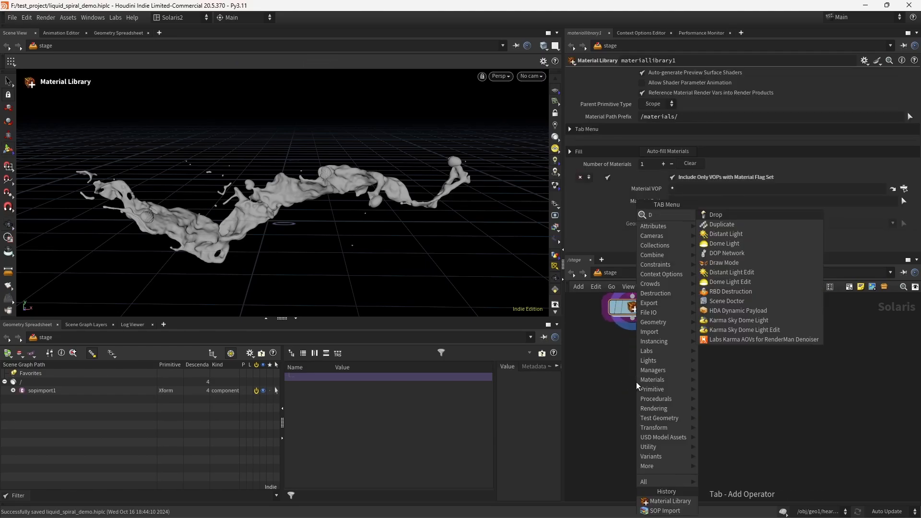
key(Return)
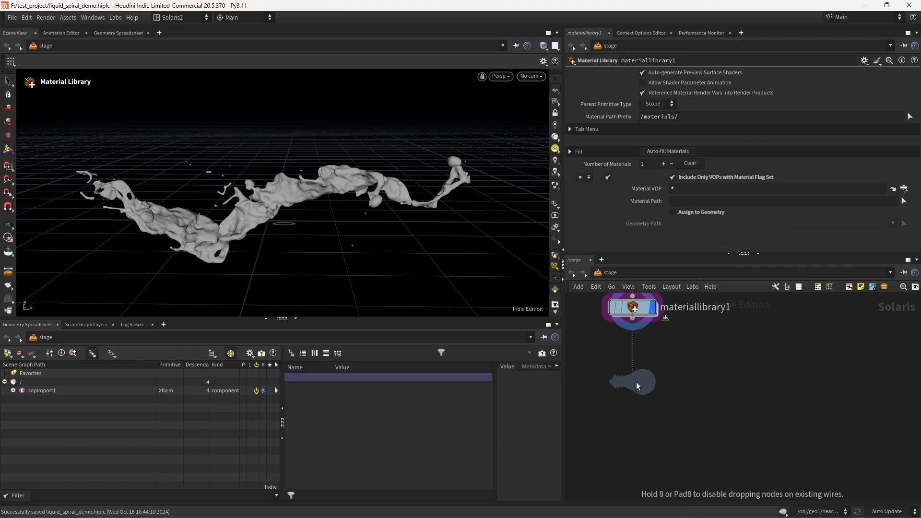
click(636, 381)
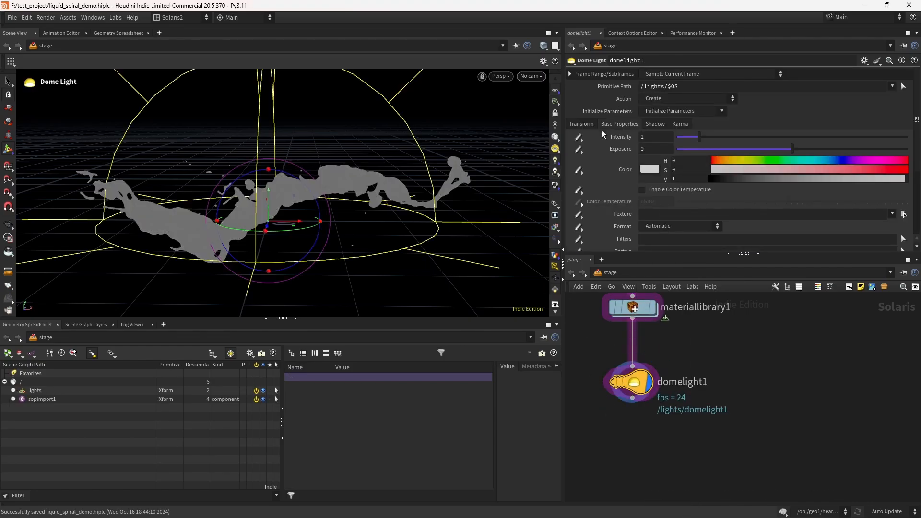
Step: Set the dome light's format to Lat-Long and paste the small_empty_room_2_4k.exr HDRI path as its texture
click(682, 229)
click(676, 235)
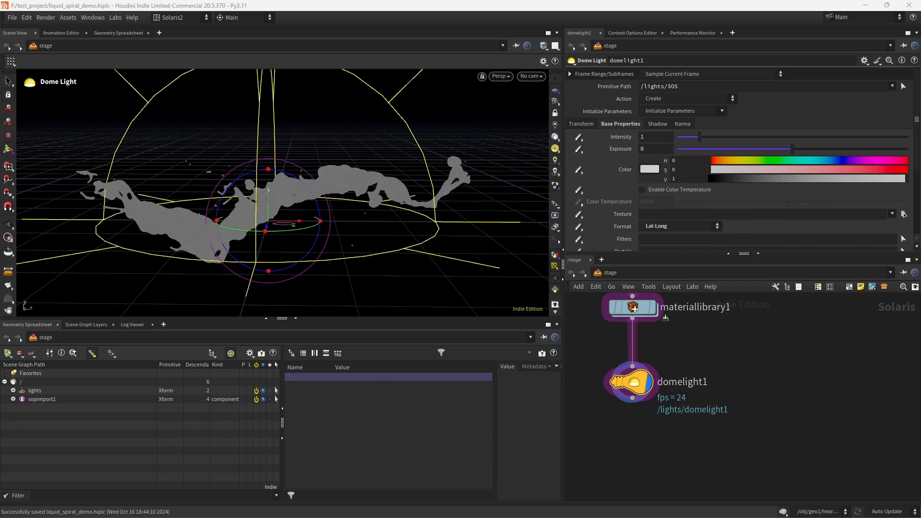
click(715, 216)
text(F:/PC_SAVE/CG_CONTENT/HDRIS/small_empty_room_2_4k.exr)
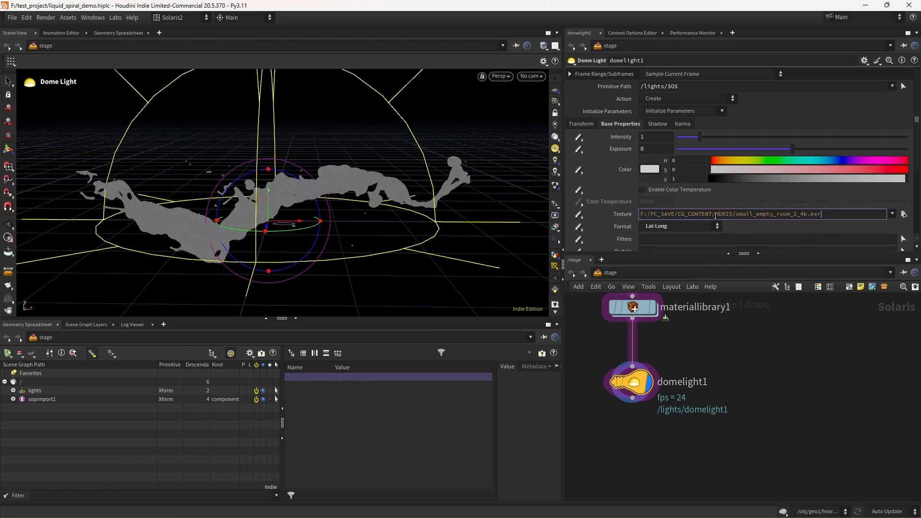
key(Return)
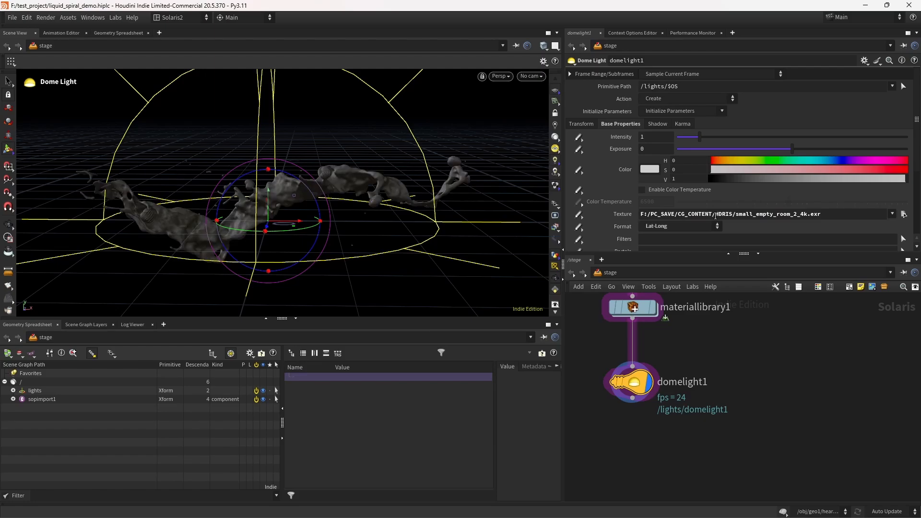
key(Escape)
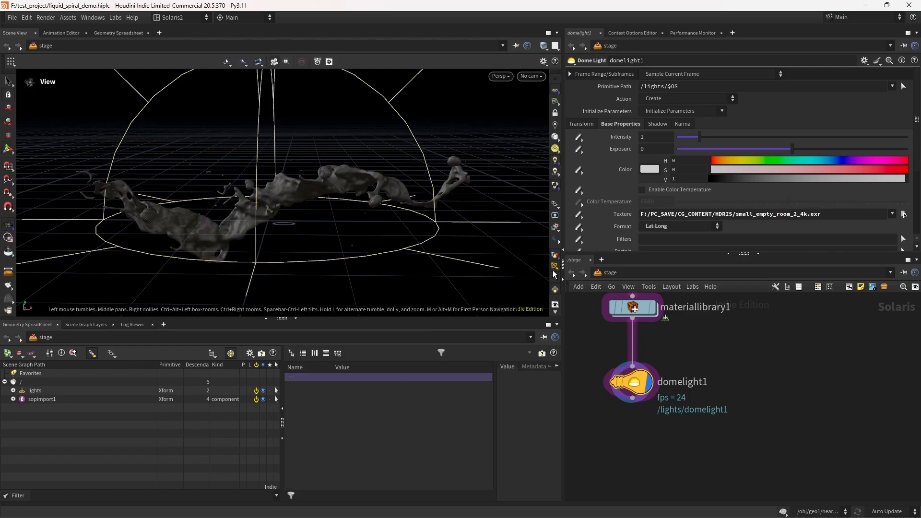
Step: Frame a view of the fluid and create a new camera from the viewport
drag(372, 218, 355, 209)
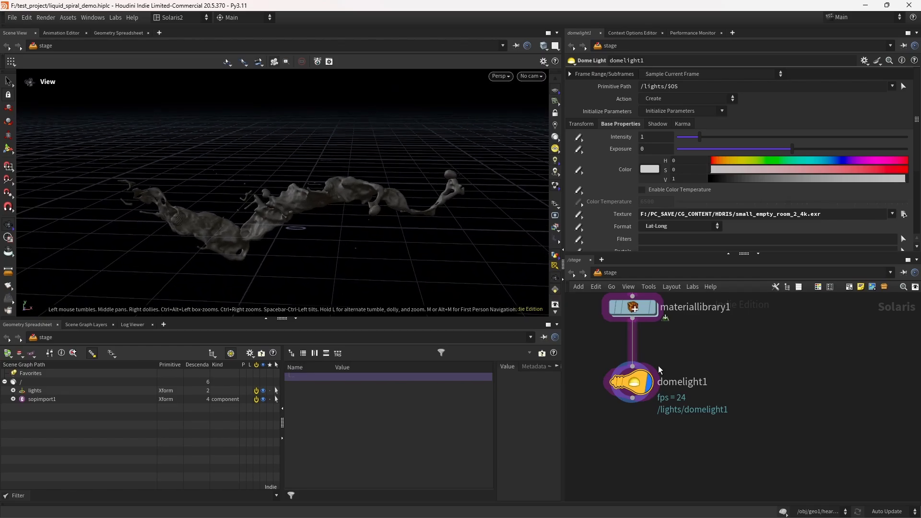
middle_drag(633, 421, 649, 390)
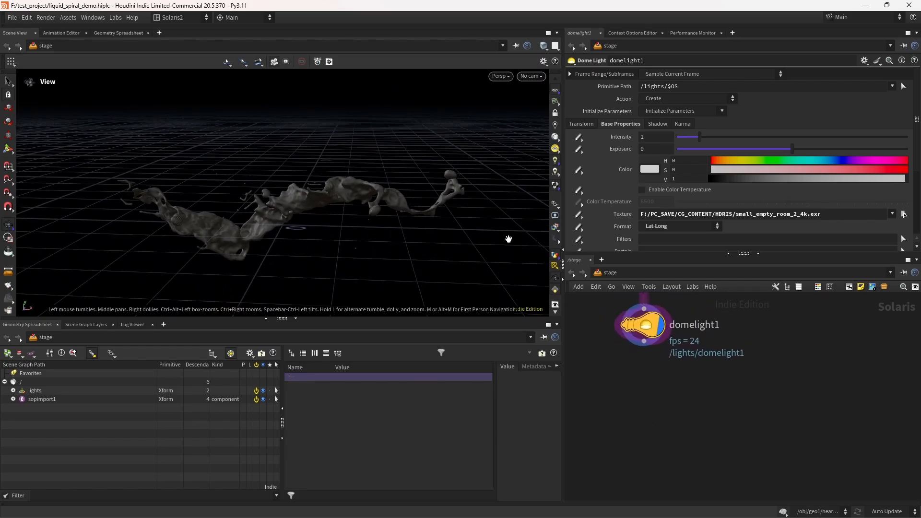
click(531, 76)
mouse_move(548, 104)
drag(335, 214, 411, 187)
scroll(356, 209, up, 3)
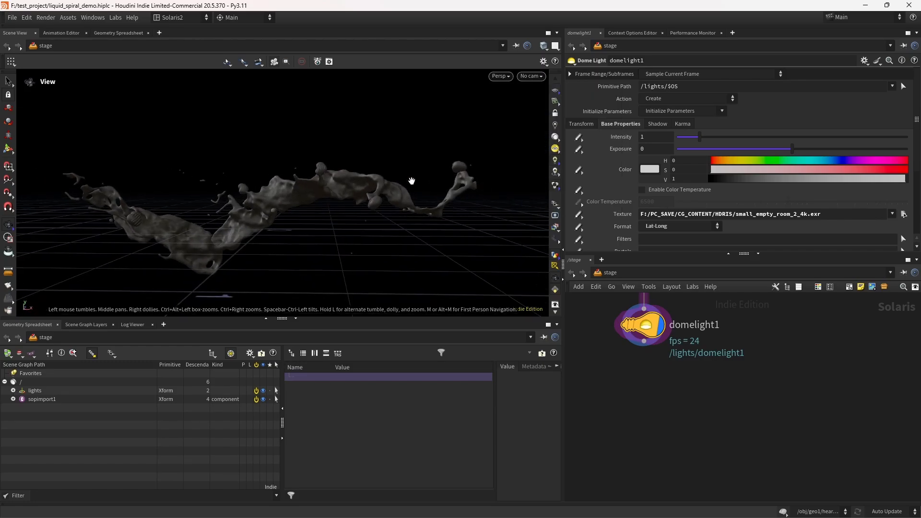
click(532, 76)
click(548, 119)
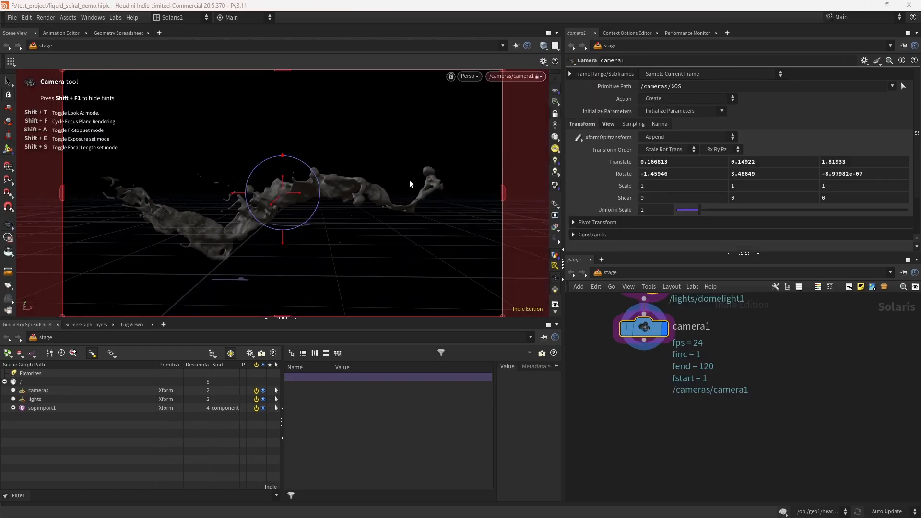
Step: Exit the camera tool, review the viewport display options for resolution and background, close them, and save
click(556, 114)
click(8, 225)
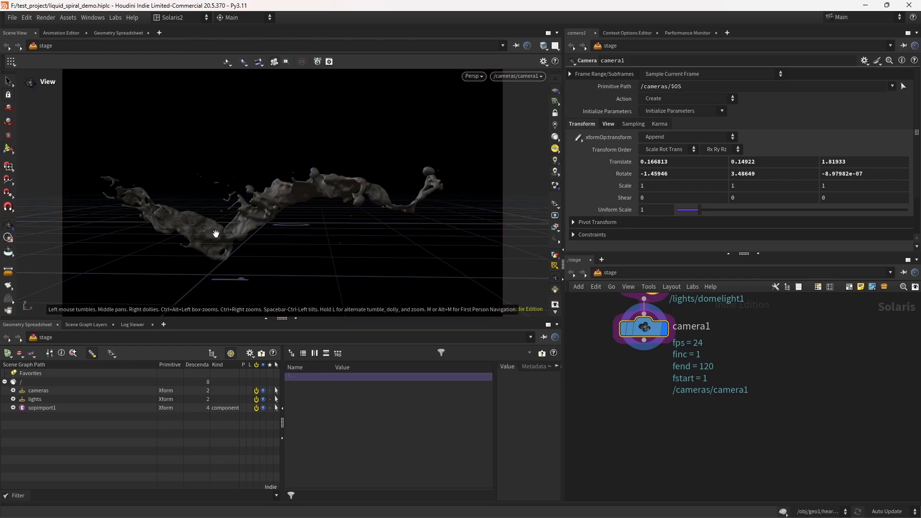
key(d)
click(153, 286)
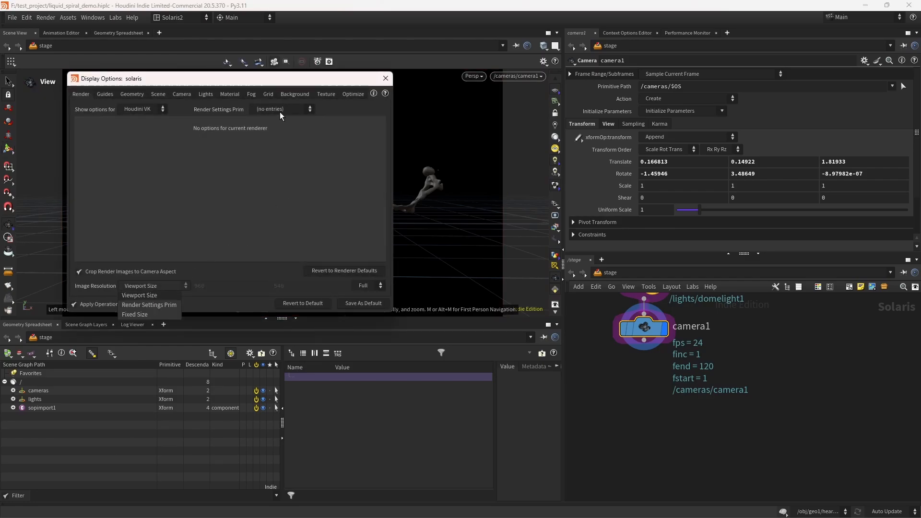
click(294, 94)
click(294, 94)
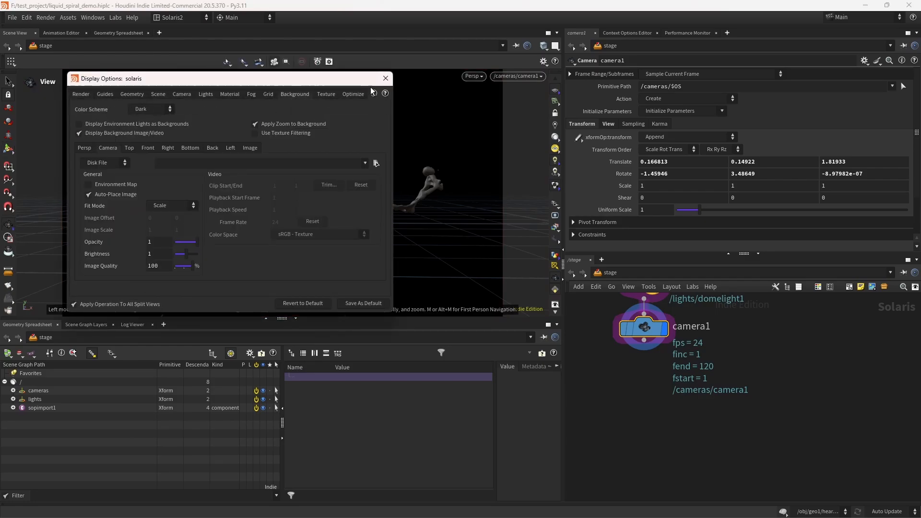
click(385, 78)
key(ctrl+s)
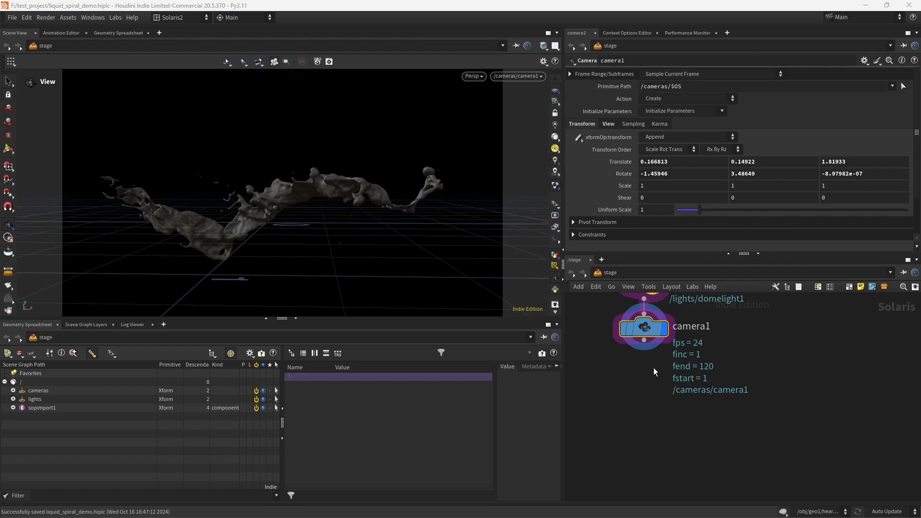
Step: Add a Karma render setup below the camera and switch its engine settings to XPU Parameters
key(Tab)
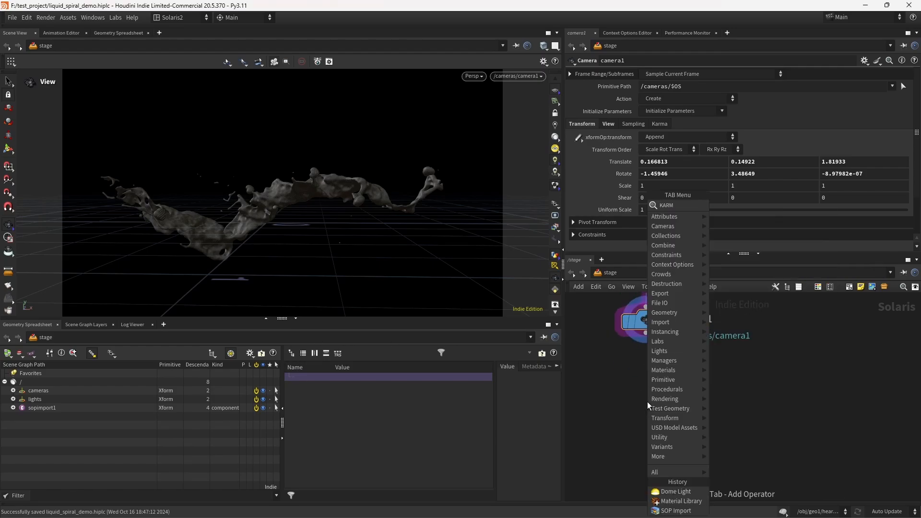
text(KARM)
key(Return)
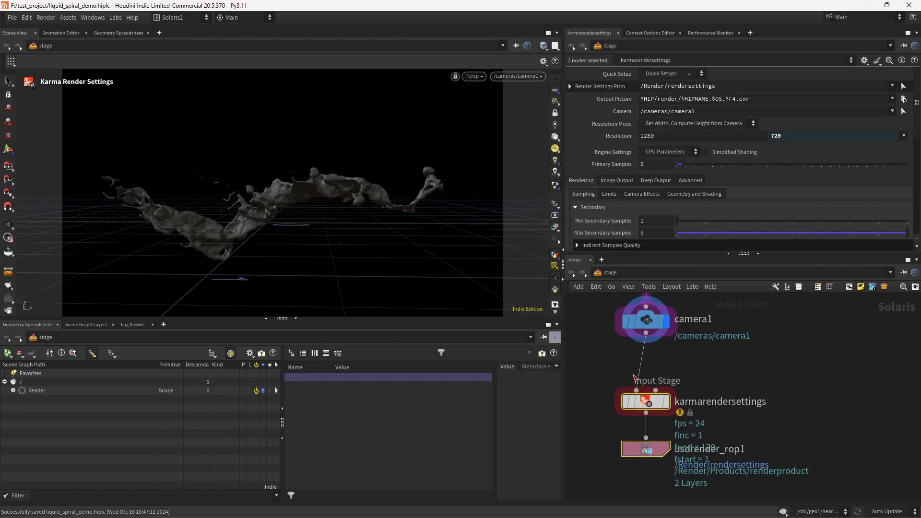
click(636, 378)
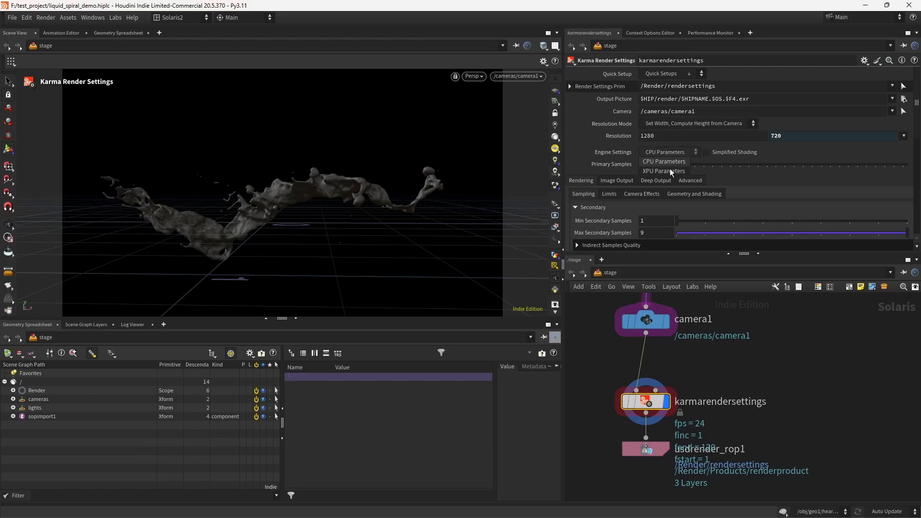
click(670, 170)
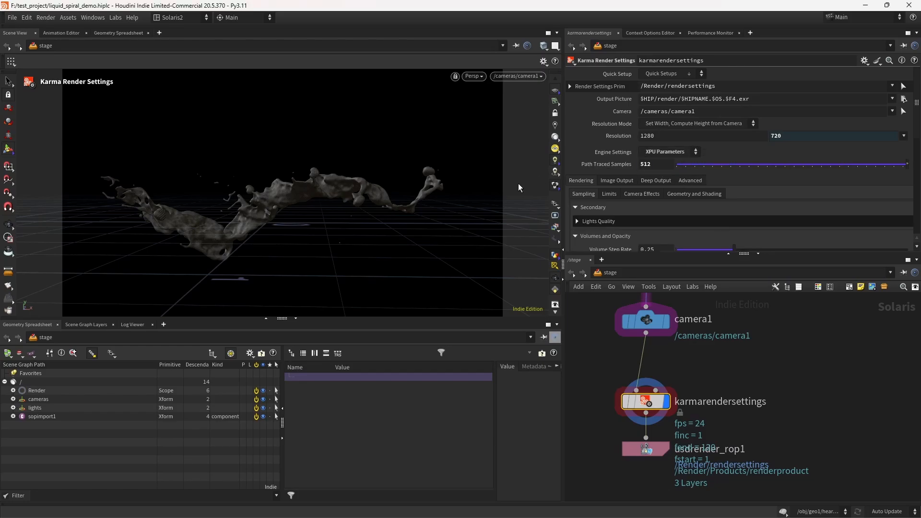
Step: Set the Karma render's SSS Limit to 8 and save the scene
click(609, 194)
drag(917, 103, 917, 137)
drag(658, 170, 517, 180)
text(8)
key(Return)
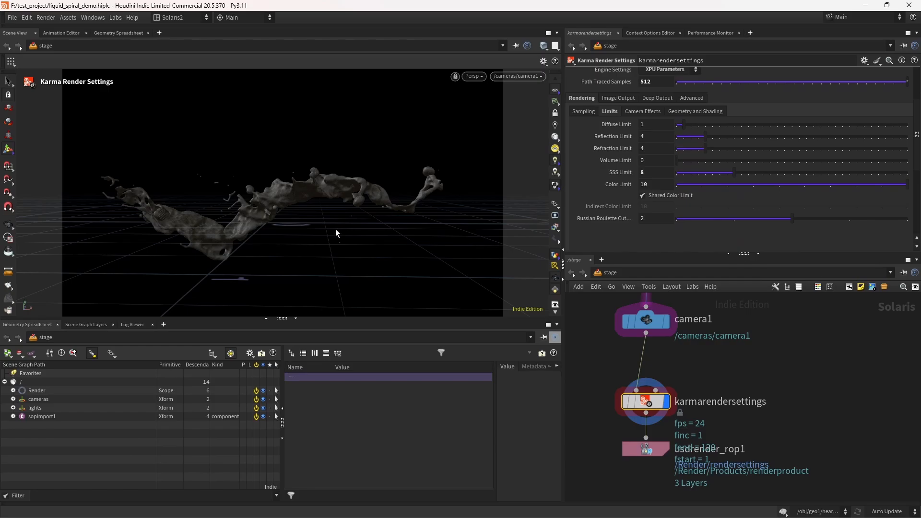
click(8, 235)
key(ctrl+s)
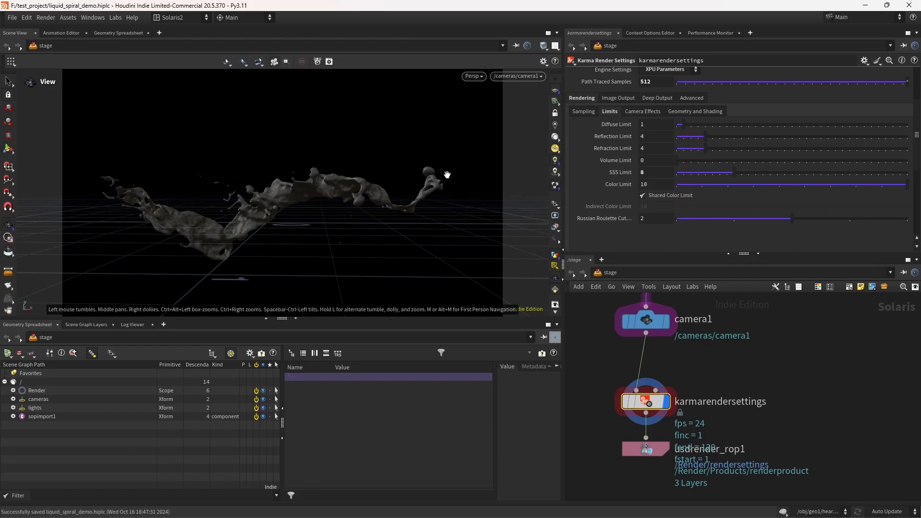
Step: Preview the scene with the Karma XPU viewport renderer, then switch the viewport back to the default renderer
key(Up)
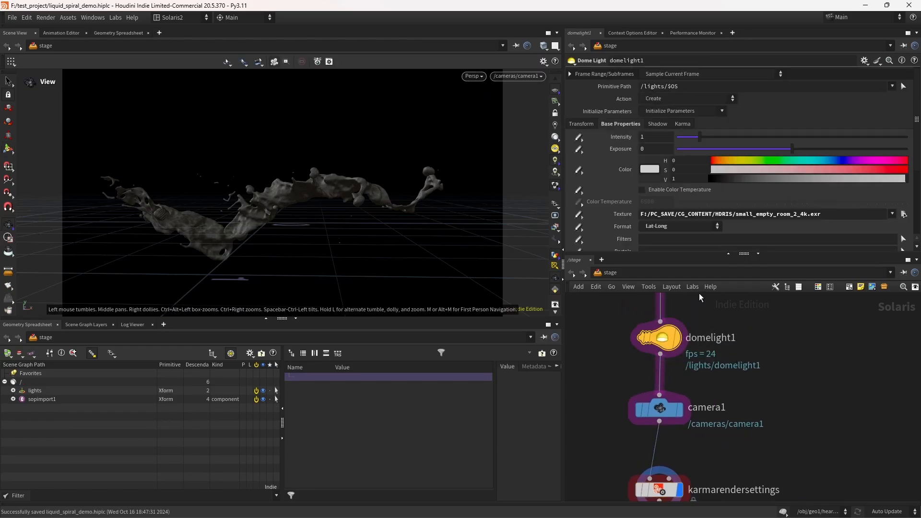
click(474, 76)
click(480, 126)
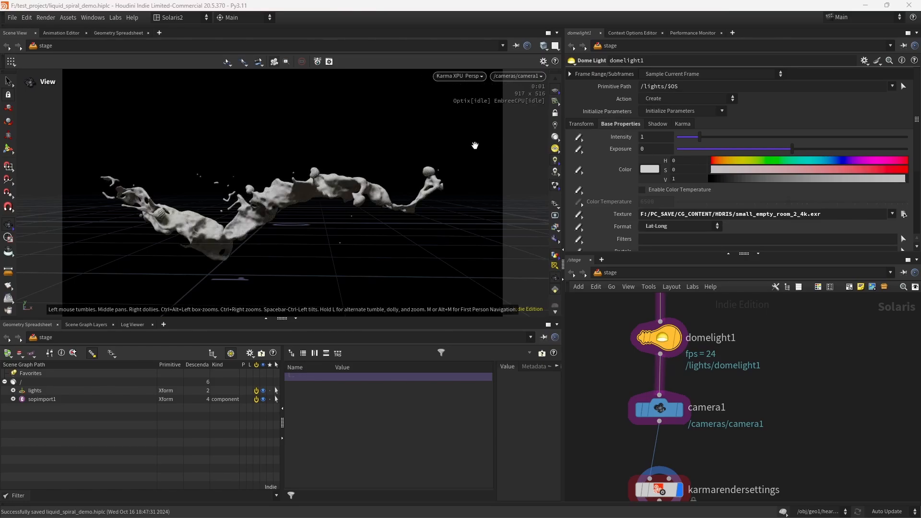
click(555, 91)
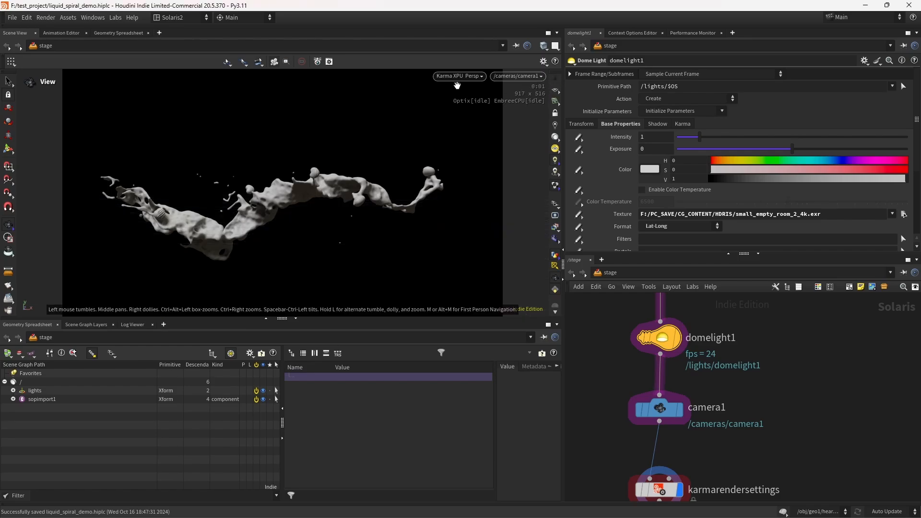
click(458, 76)
click(459, 102)
Step: Dive into the material library node and create a Karma Material Builder inside it
middle_drag(735, 343, 733, 377)
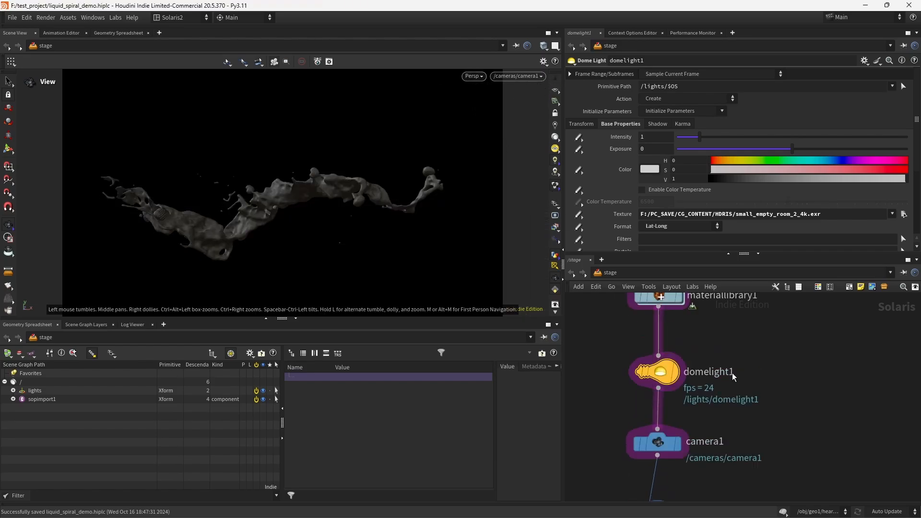
middle_drag(662, 297, 664, 367)
double_click(664, 368)
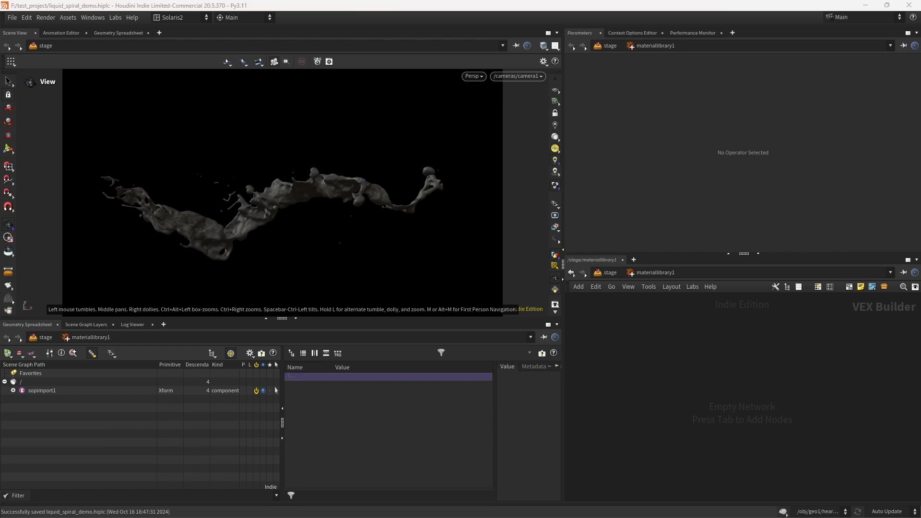
key(Tab)
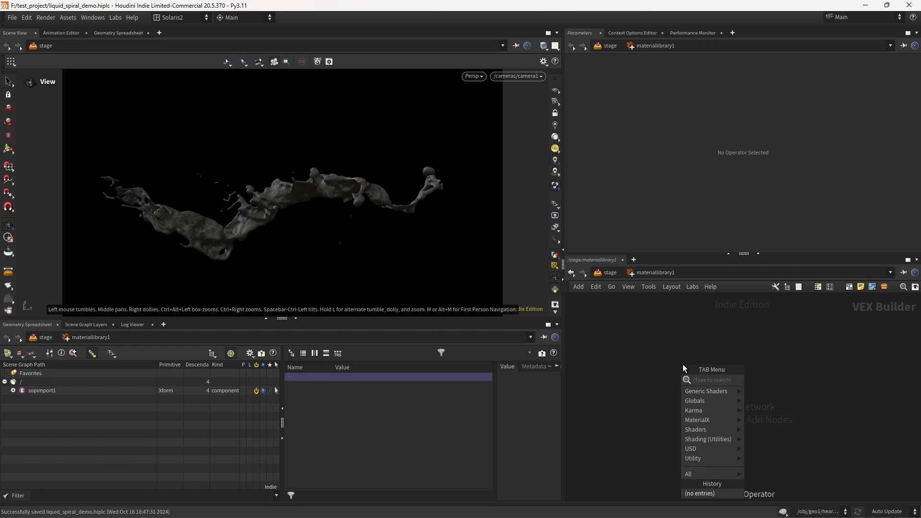
text(KARMA)
key(Return)
click(683, 364)
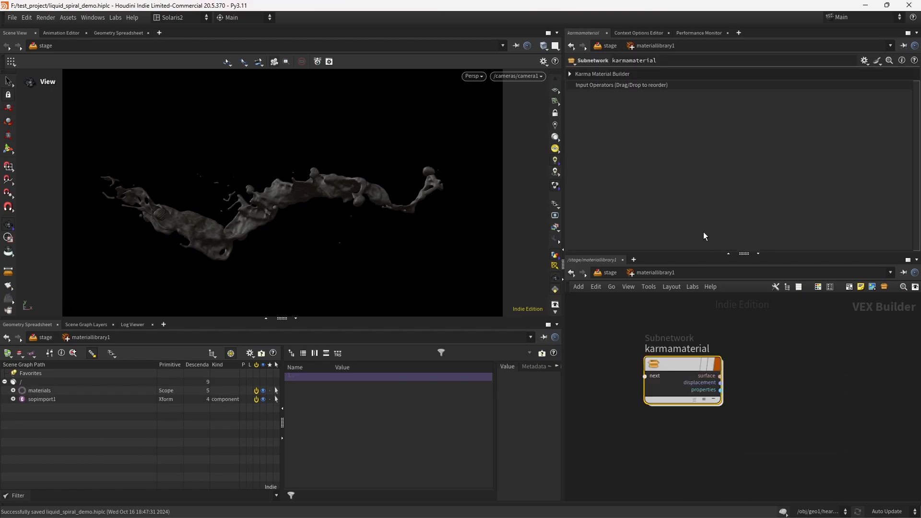
Step: Rename the Karma material builder to splash_MAT
click(686, 354)
text(SPLASH_)
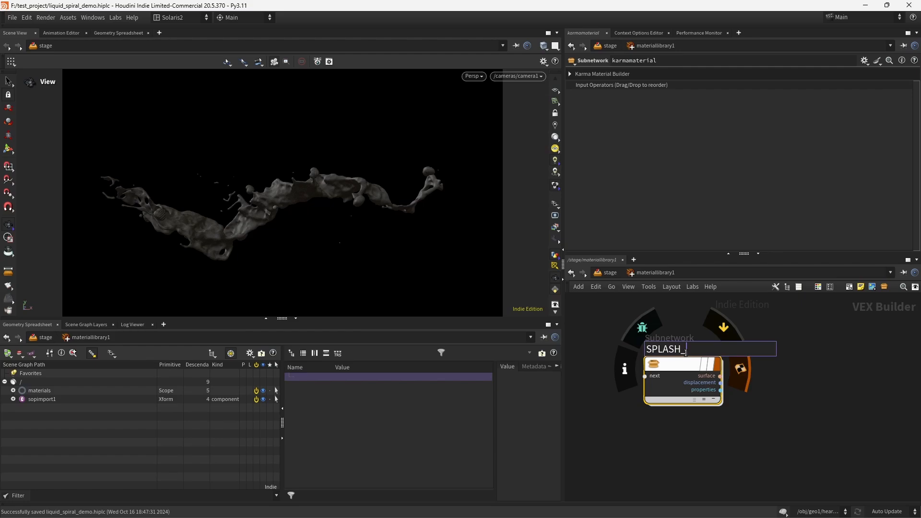
key(BackSpace)
key(BackSpace)
key(BackSpace)
key(BackSpace)
key(BackSpace)
key(BackSpace)
key(BackSpace)
key(BackSpace)
text(SPLASH_mat)
key(Return)
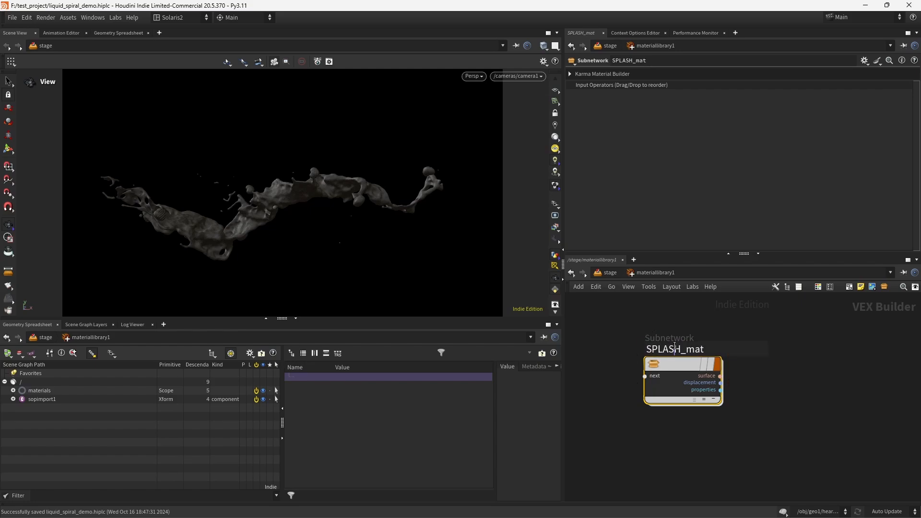
click(679, 343)
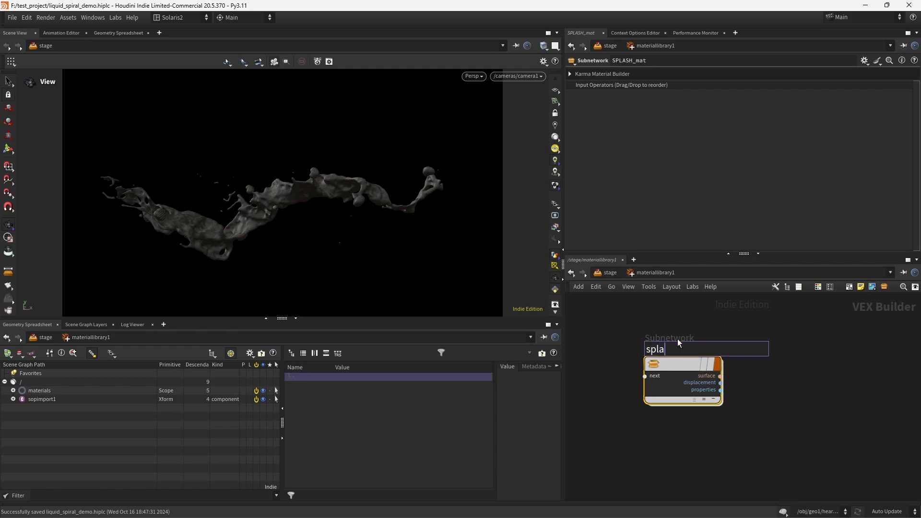
text(splash_MAT)
key(Return)
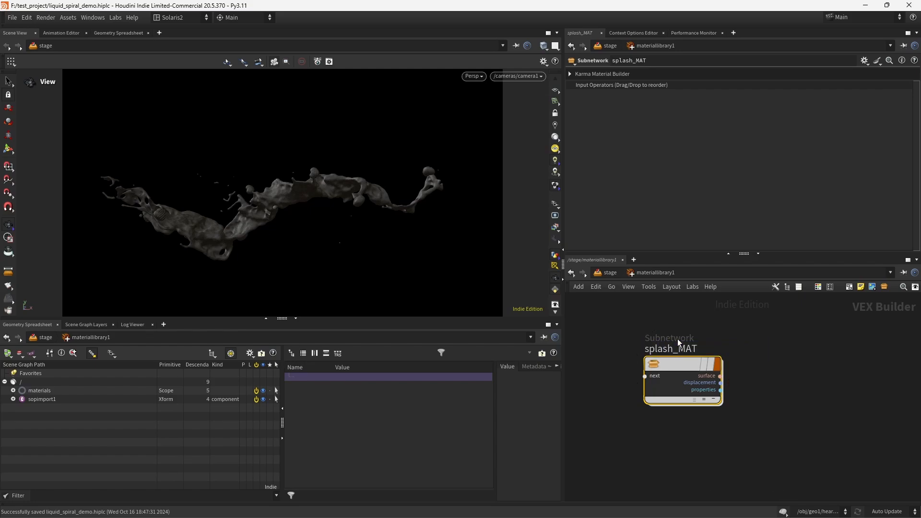
Step: Inside splash_MAT, set the MtlX Standard Surface's specular roughness to 0.43
key(Return)
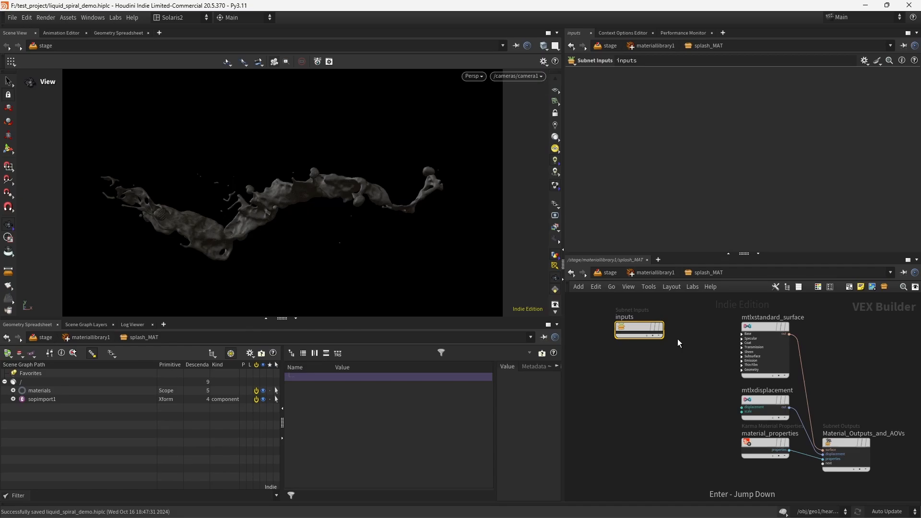
click(763, 331)
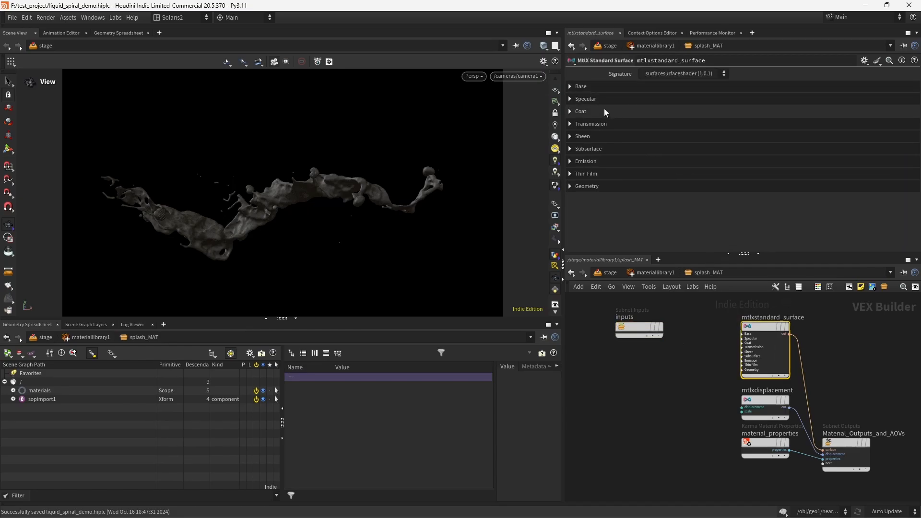
click(600, 99)
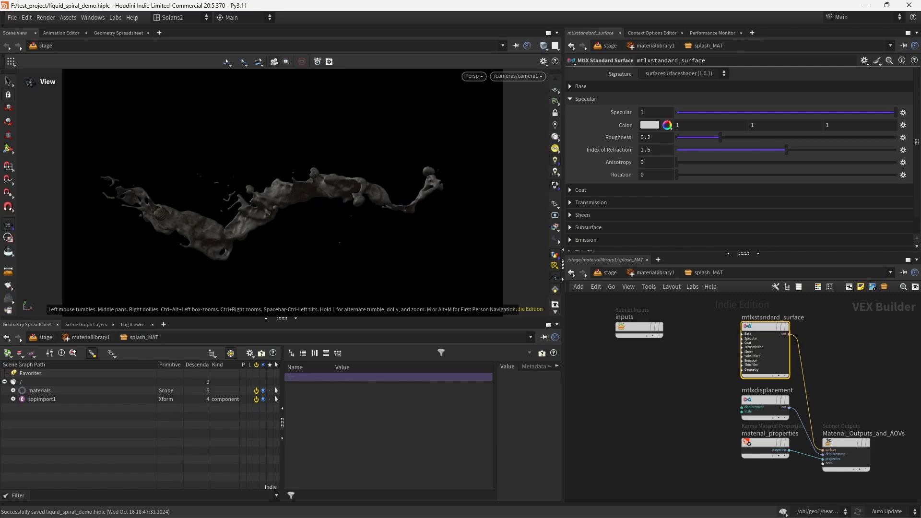
double_click(649, 138)
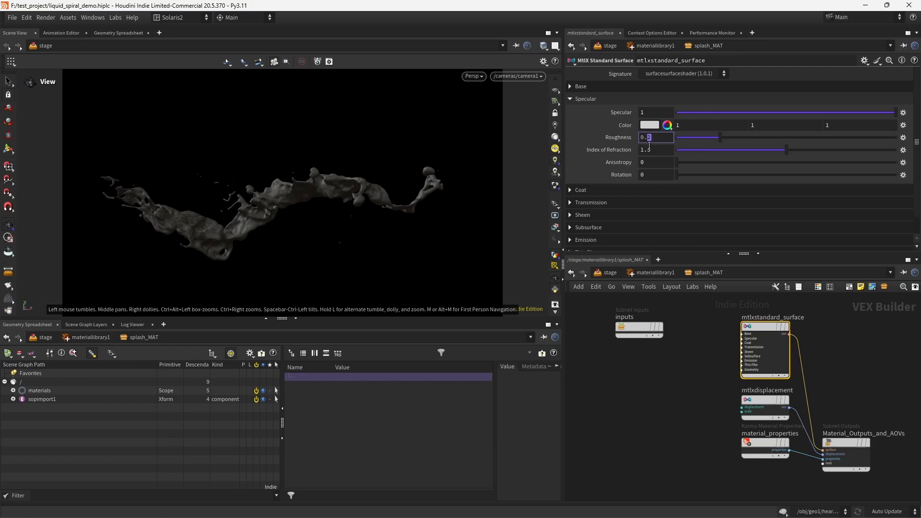
text(43)
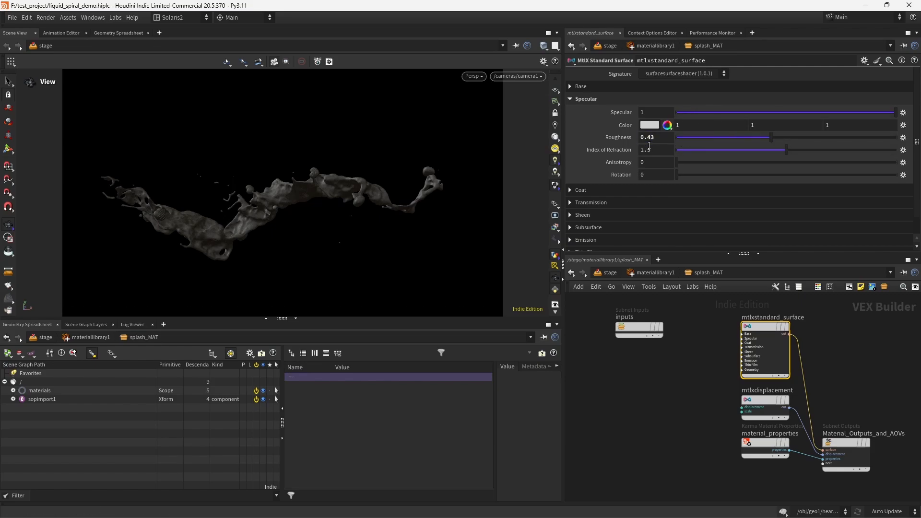
key(Return)
Step: Set the standard surface's Coat weight to 0.45
click(613, 98)
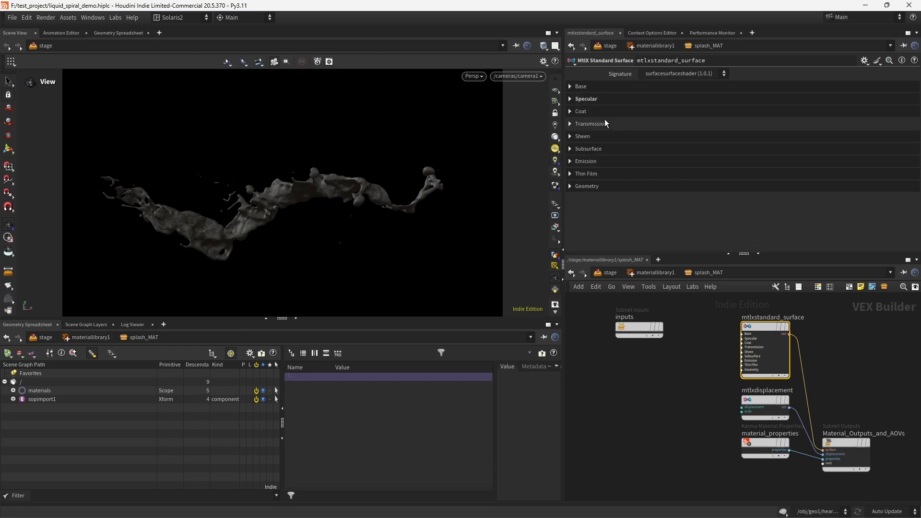
click(605, 111)
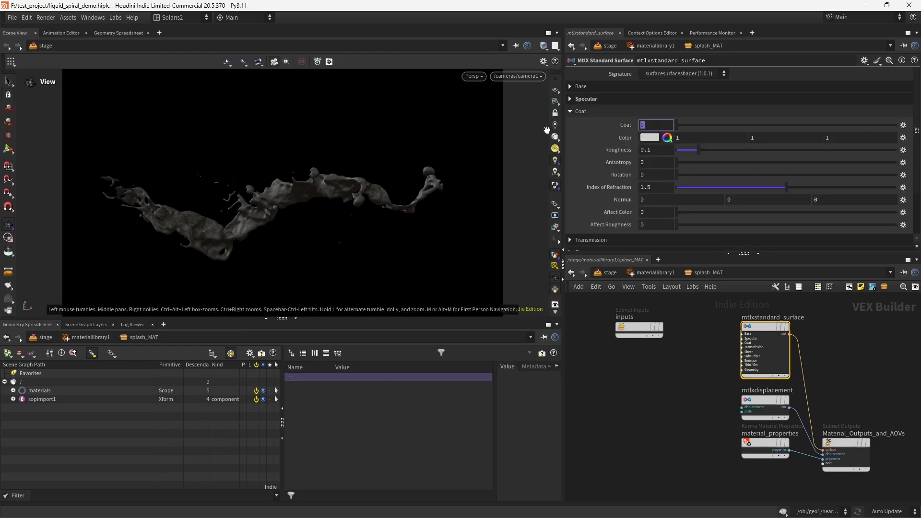
text(.45)
key(Return)
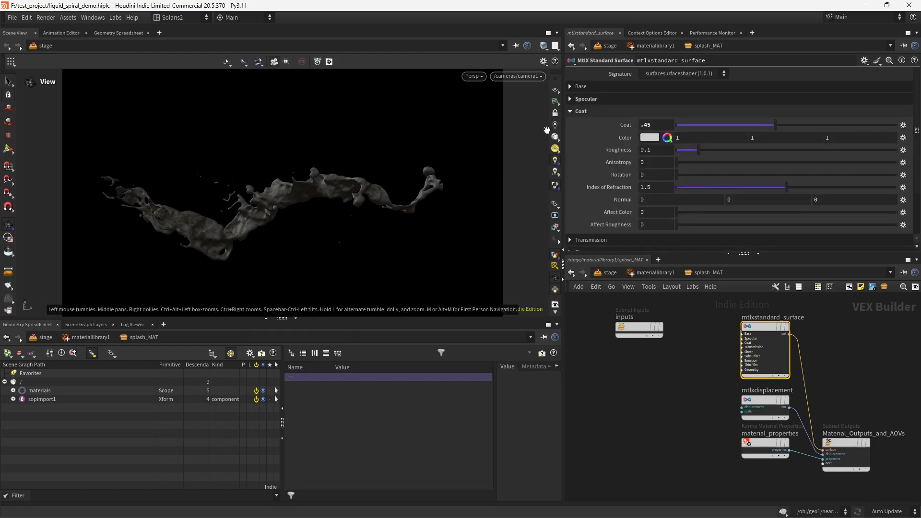
Step: Link the subsurface radius to the subsurface color as a relative channel reference and set the subsurface scale to .0002
click(581, 111)
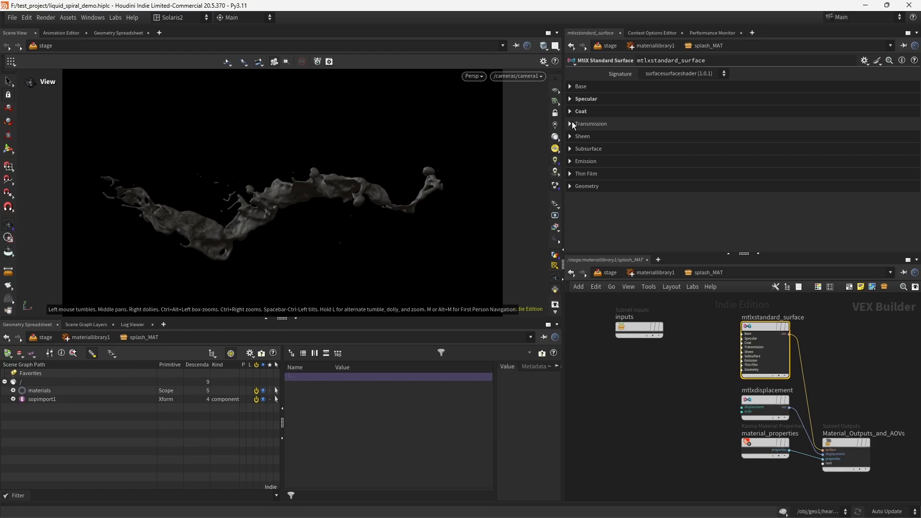
click(600, 148)
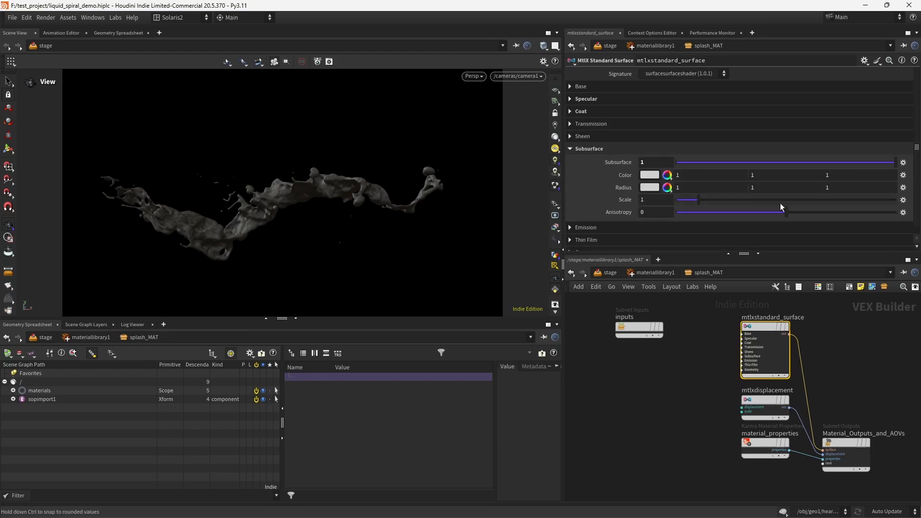
drag(624, 175, 626, 186)
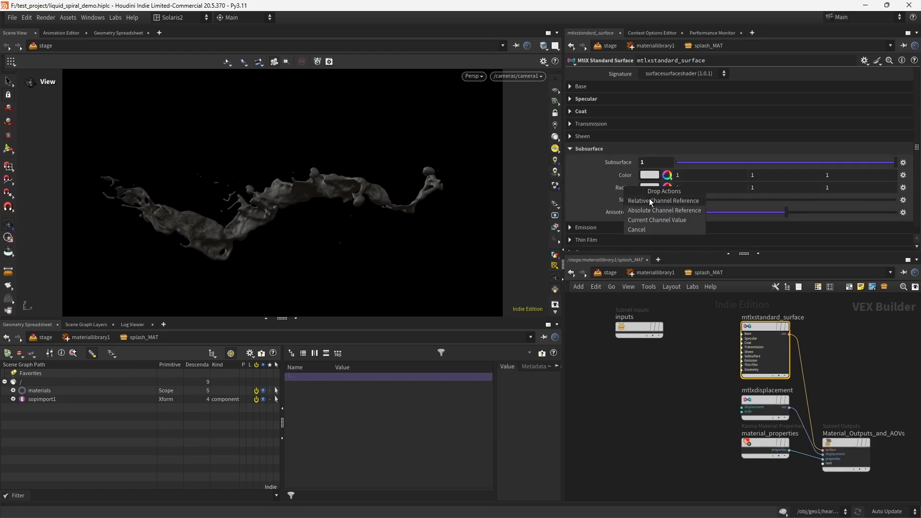
click(650, 205)
click(655, 199)
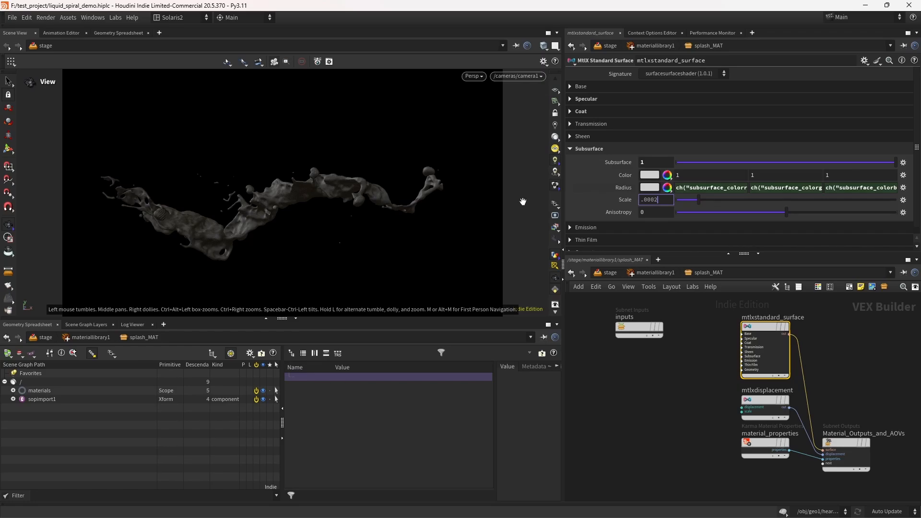
key(Return)
Step: Set the subsurface color to a 0.75 grey and save the scene
click(649, 177)
click(764, 150)
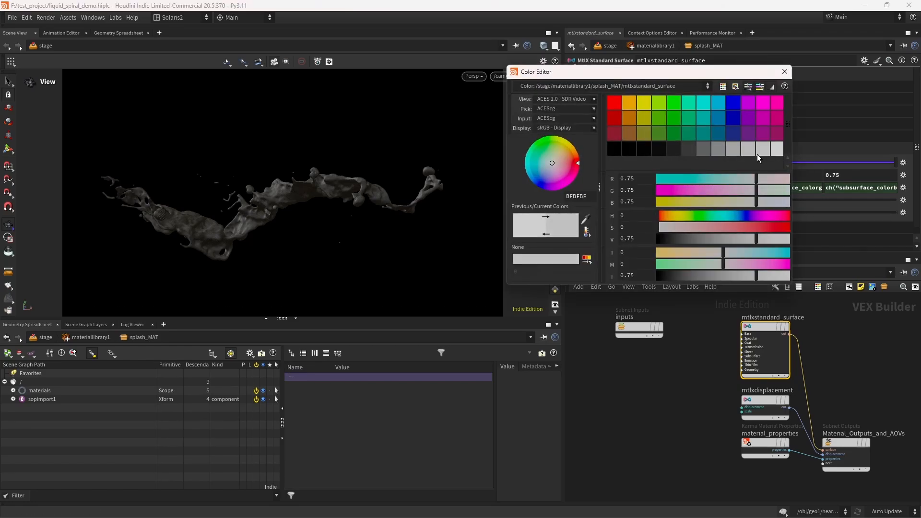
click(779, 73)
key(ctrl+s)
Step: Delete the unused subnet inputs node in the material network
scroll(648, 369, up, 3)
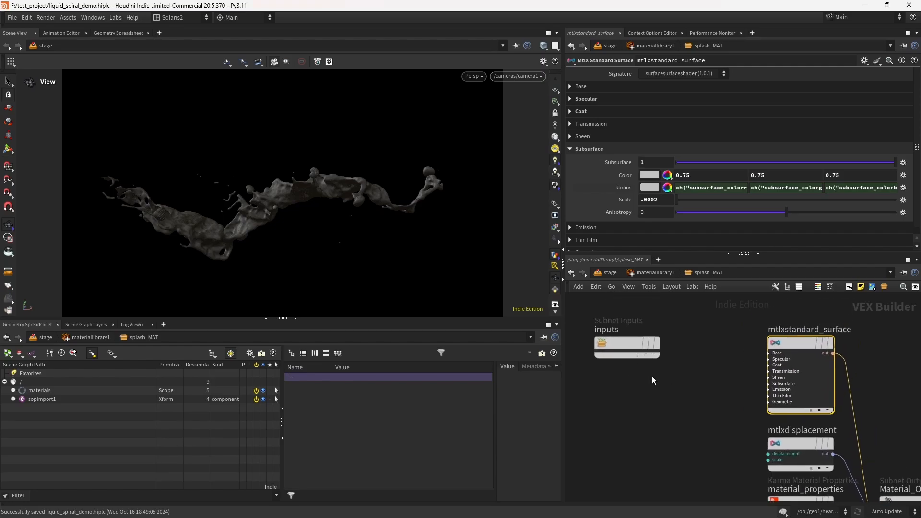
scroll(652, 376, down, 3)
click(626, 362)
key(Delete)
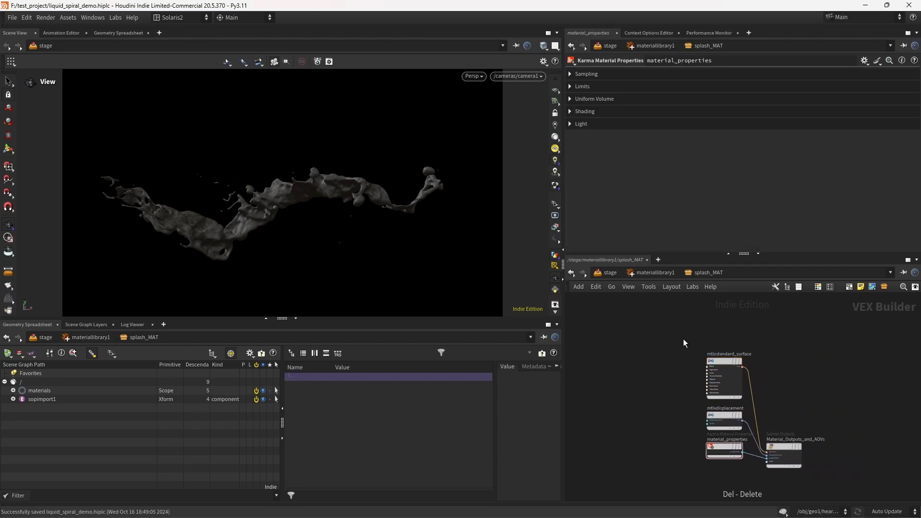
Step: Reposition the shader nodes and return to the stage network
drag(683, 338, 727, 379)
middle_drag(652, 348, 630, 336)
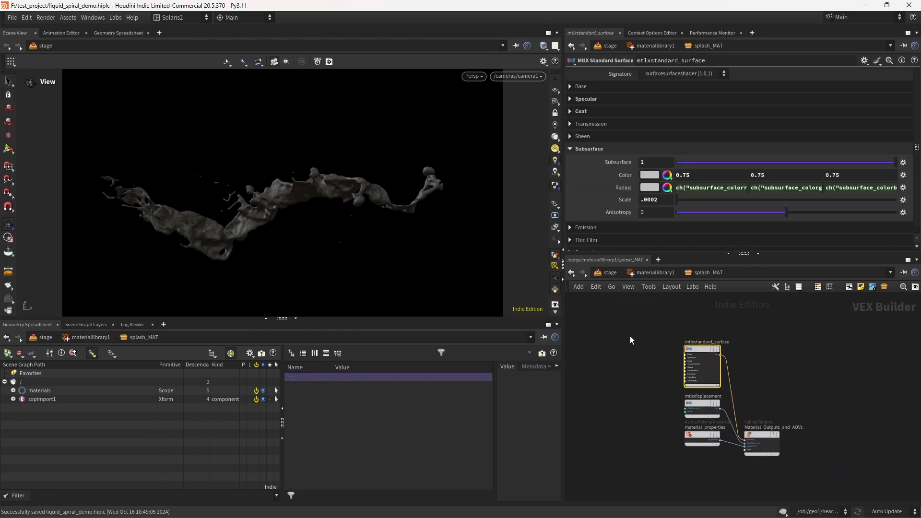
click(648, 273)
click(610, 273)
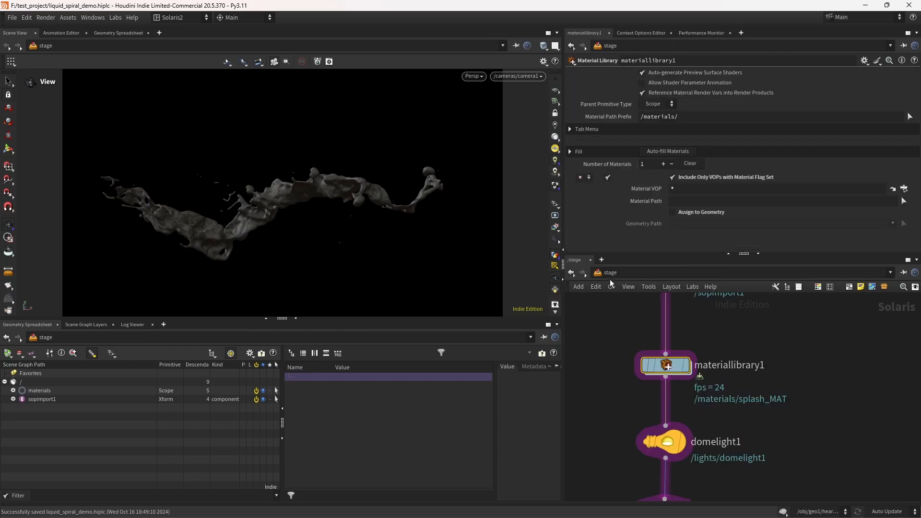
Step: Auto-fill the material library with splash_MAT and assign it to the /sopimport1/splash geometry
click(676, 153)
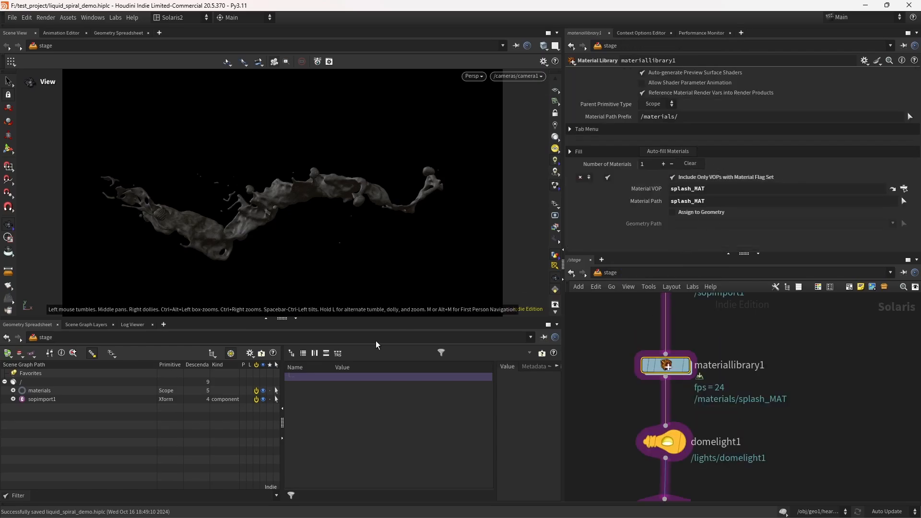
click(13, 399)
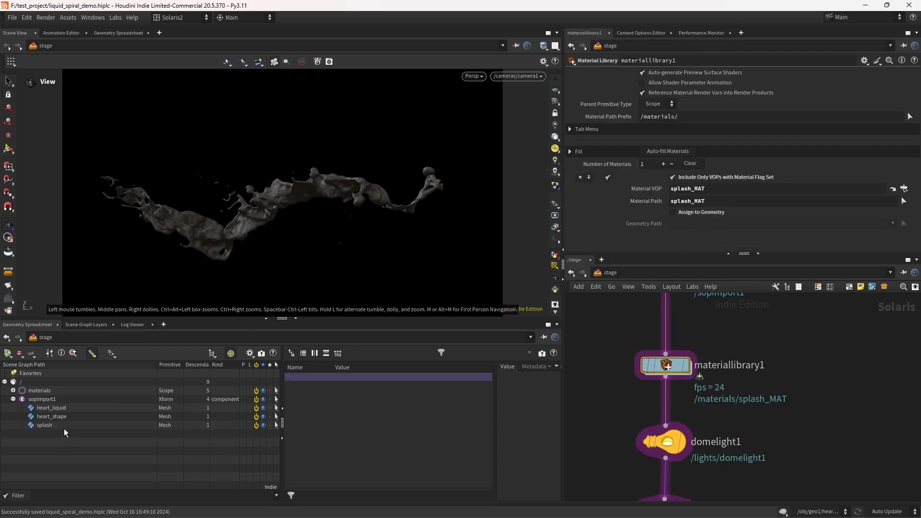
click(693, 213)
drag(46, 426, 714, 220)
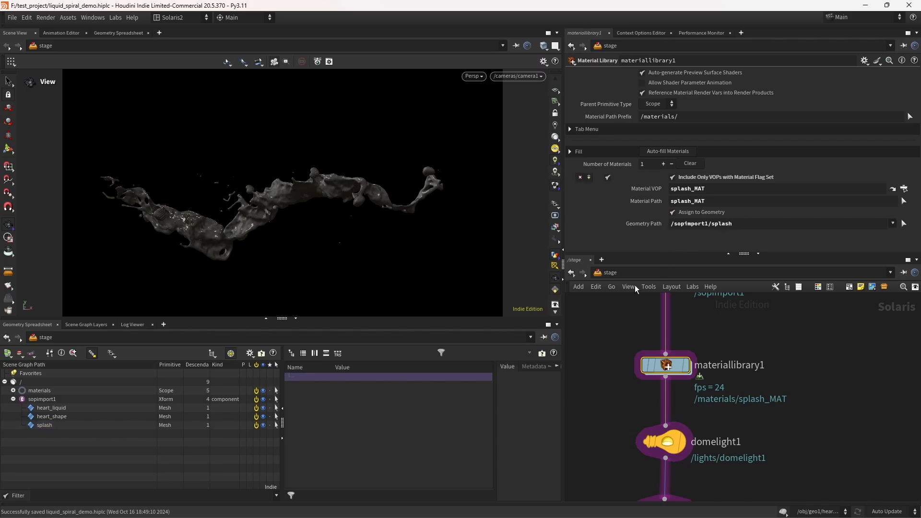
Step: Select the Karma render settings node and preview the scene in the Karma XPU viewport renderer
scroll(612, 384, down, 5)
click(653, 444)
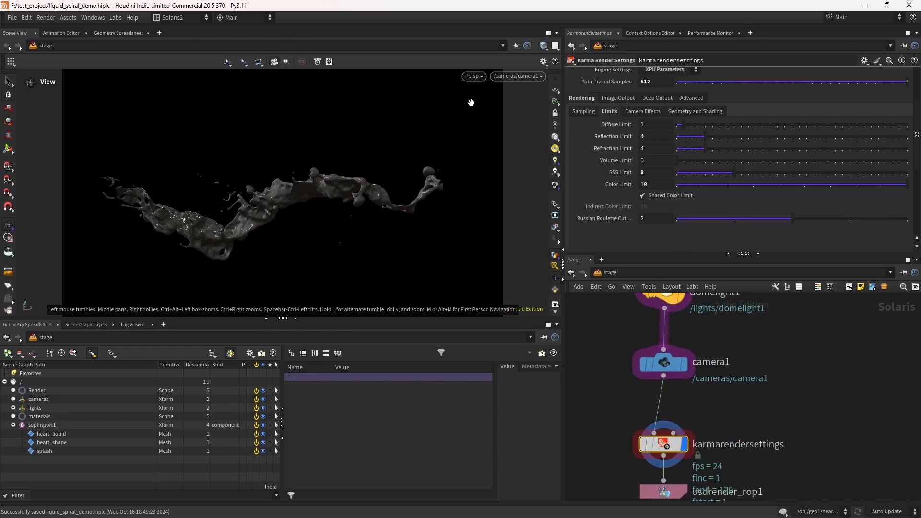
click(474, 76)
click(494, 119)
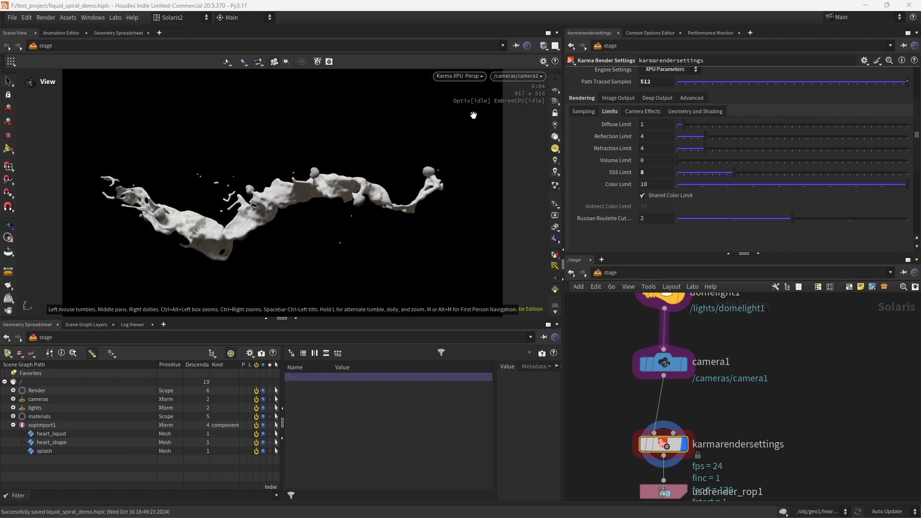
Step: Select the dome light node and switch the viewport renderer to Houdini VK
scroll(610, 350, up, 3)
click(677, 379)
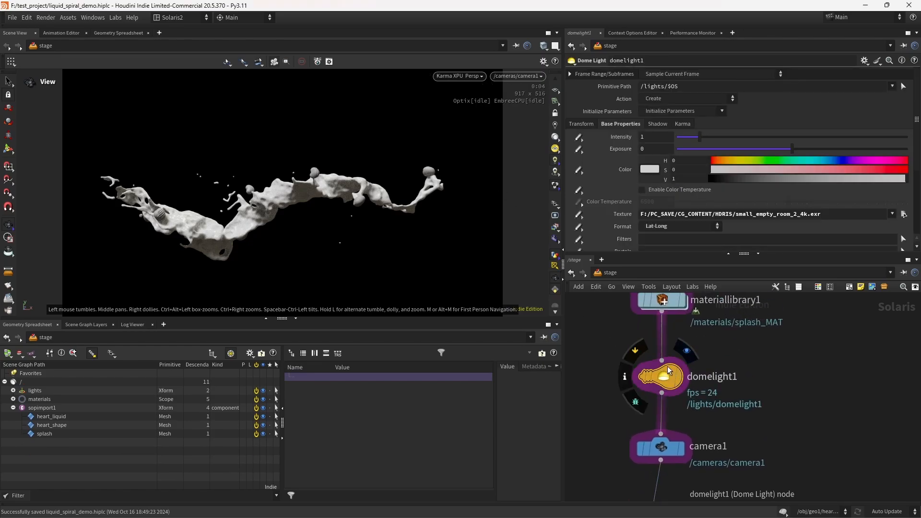
click(460, 77)
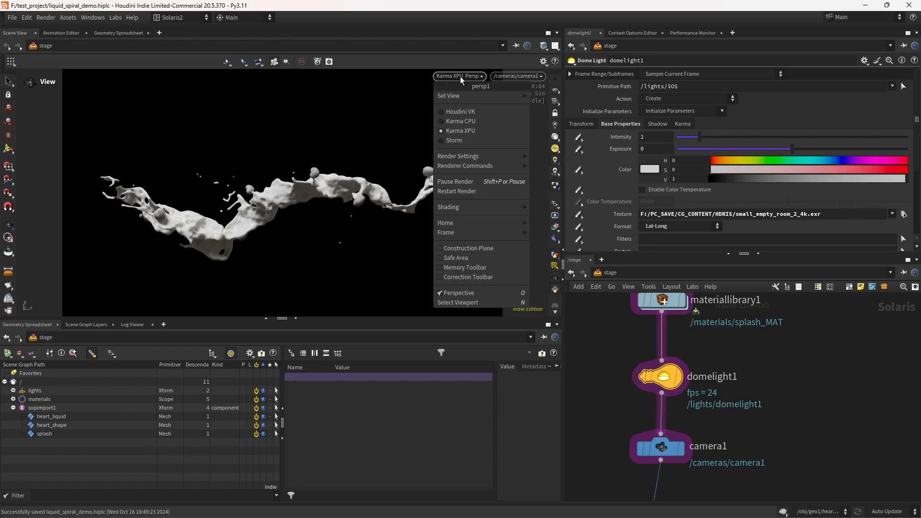
click(461, 111)
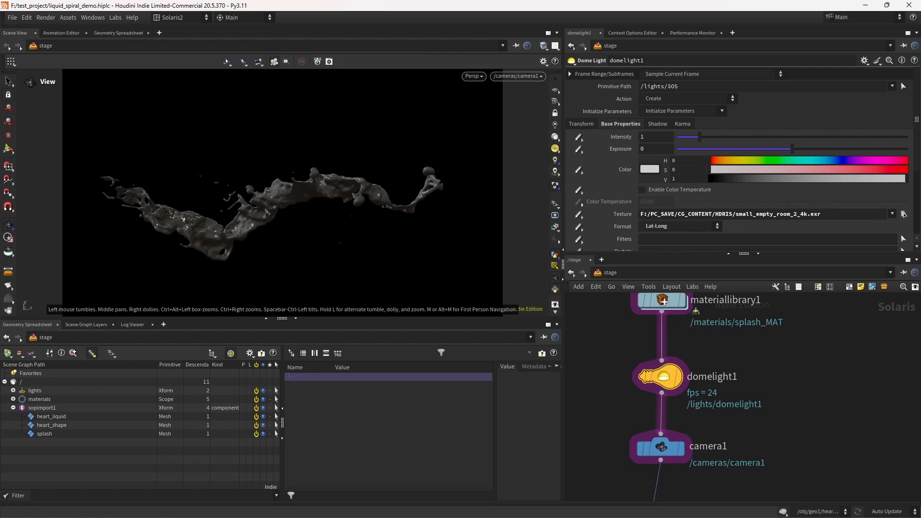
click(904, 215)
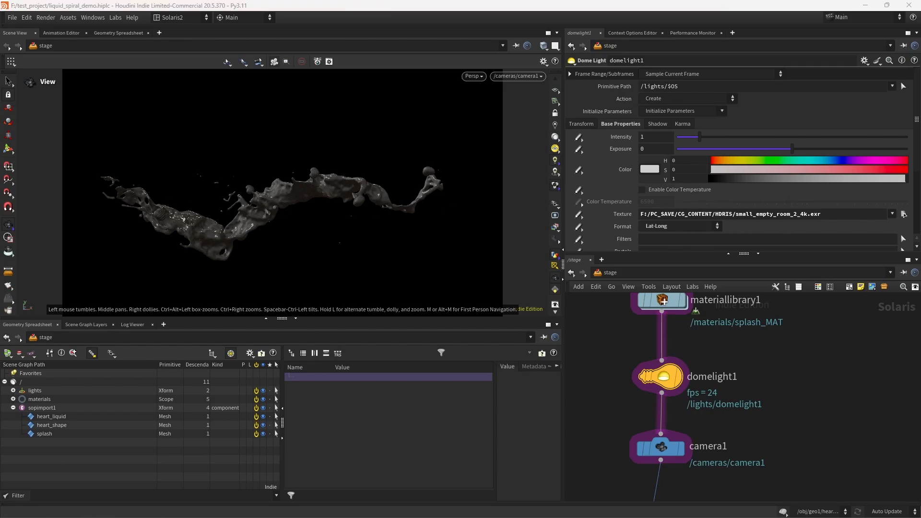
Step: Preview the scene in Karma XPU from a free perspective, returning to Houdini VK through camera1
click(475, 76)
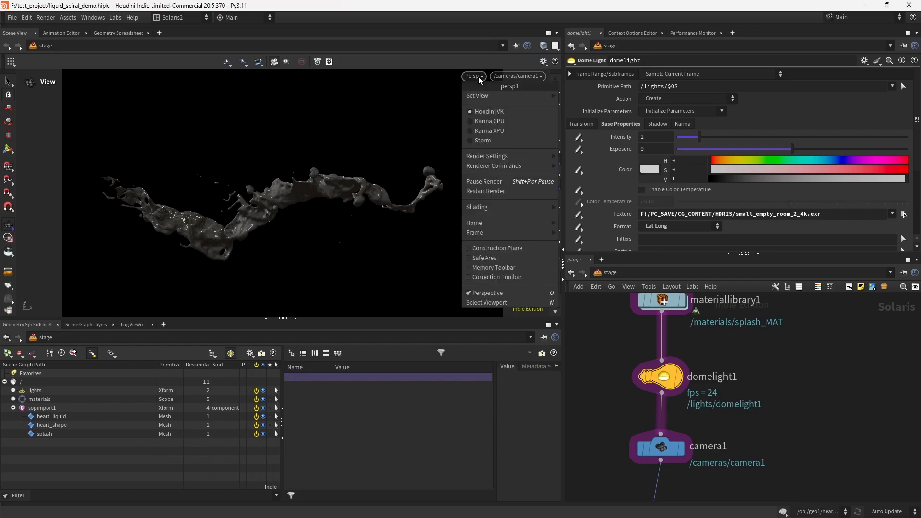
click(493, 131)
drag(353, 177, 369, 198)
click(468, 79)
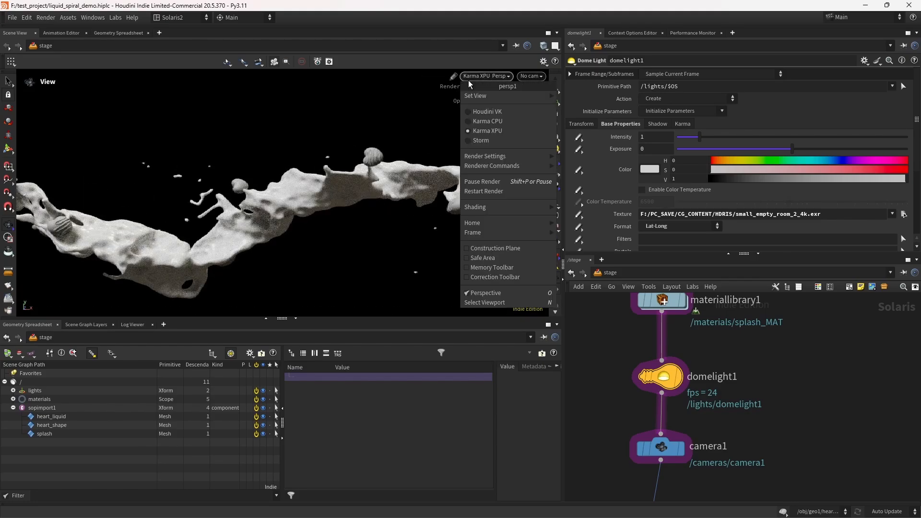
click(477, 110)
scroll(411, 211, down, 5)
middle_drag(359, 203, 251, 197)
click(530, 80)
click(543, 98)
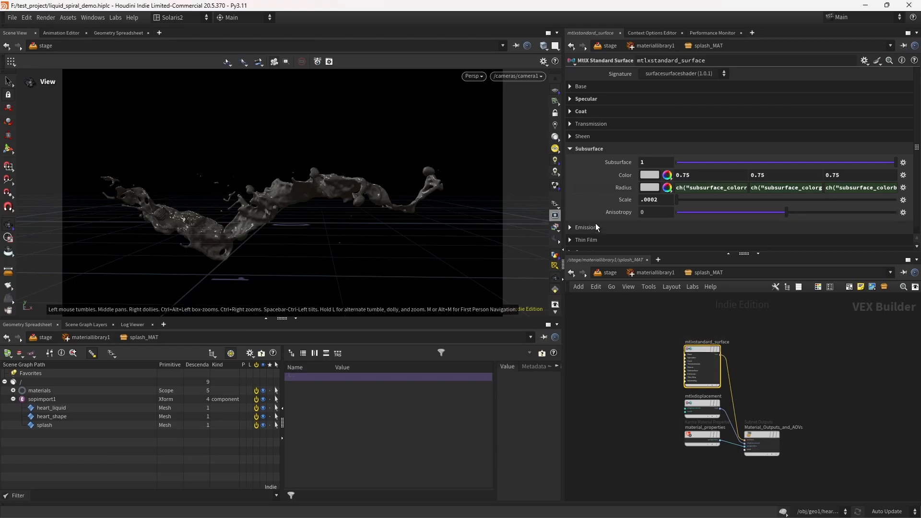
Step: Set the splash material's subsurface scale to 0.005
drag(663, 200, 649, 204)
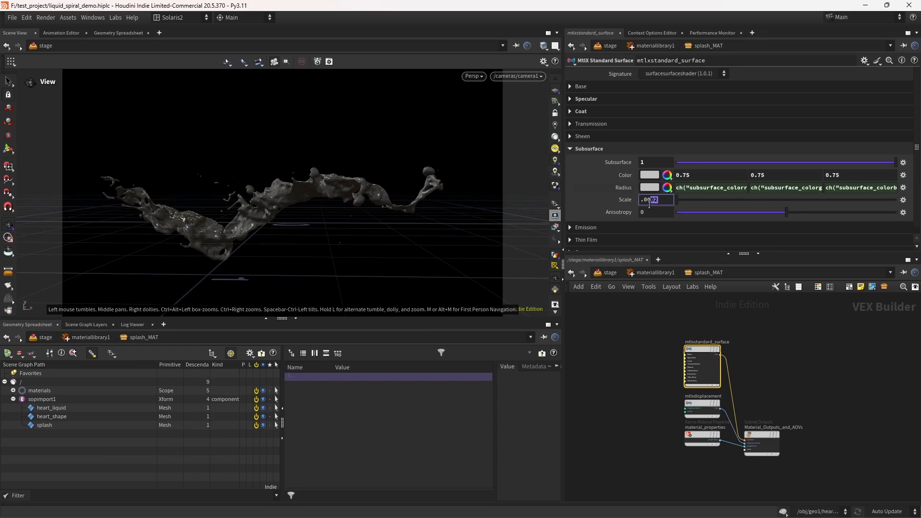
text(5)
key(Return)
Step: Set the splash material's specular roughness to 0.256
click(597, 112)
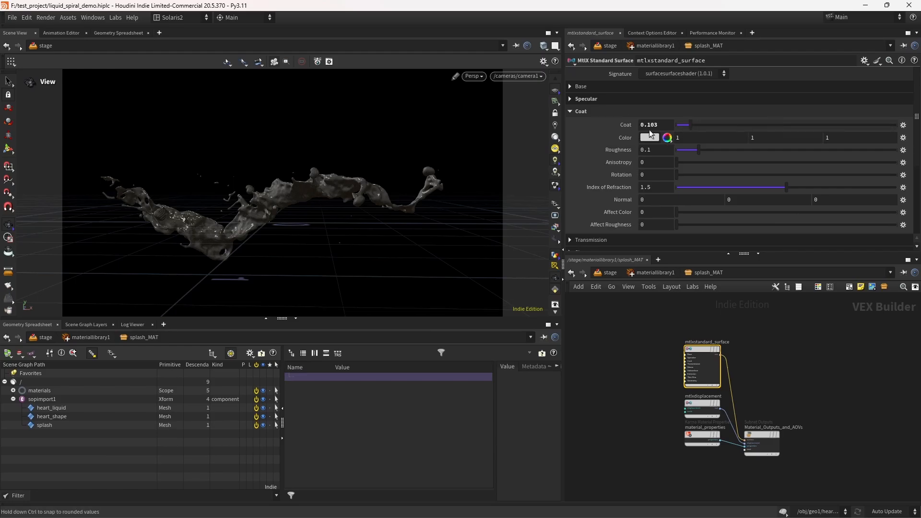
click(591, 113)
click(594, 99)
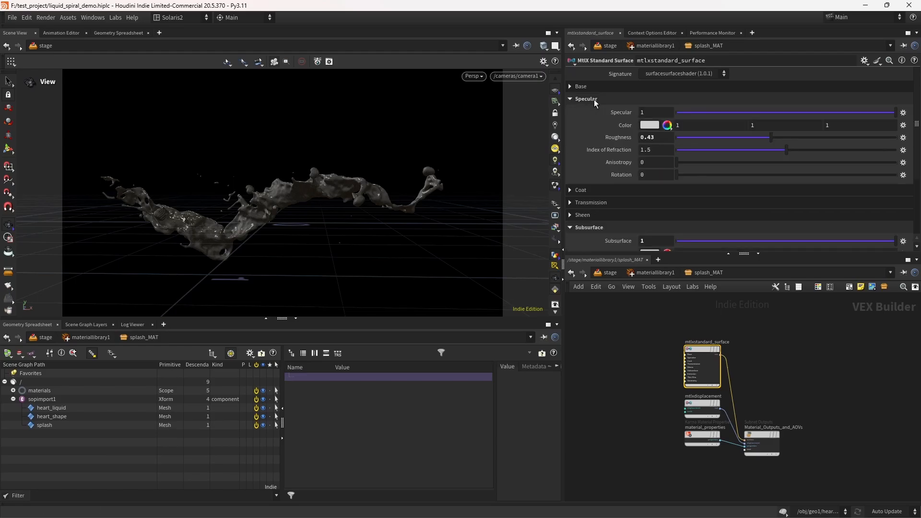
double_click(655, 141)
text(0.256)
key(Return)
Step: Preview the updated splash material in Karma XPU and return to the stage network
click(474, 76)
click(473, 128)
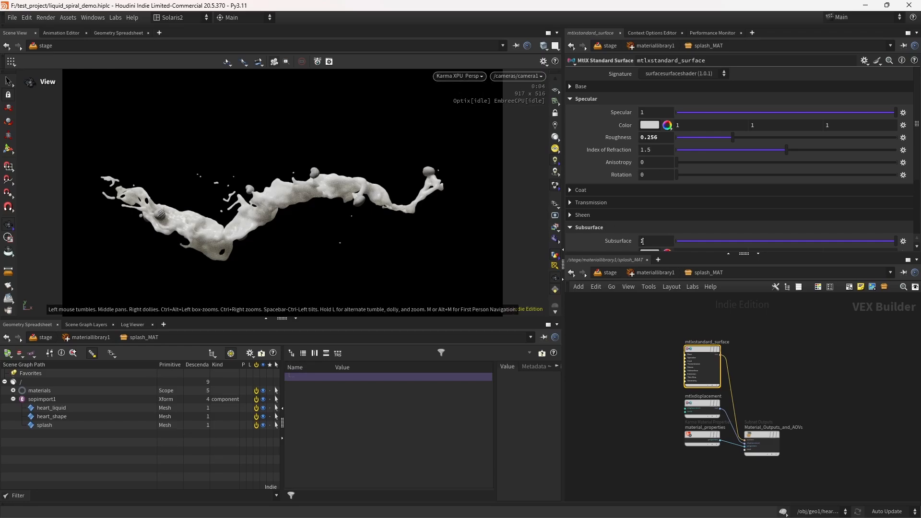
click(645, 272)
click(611, 273)
Step: Set the dome light's Y rotation to 0
click(657, 460)
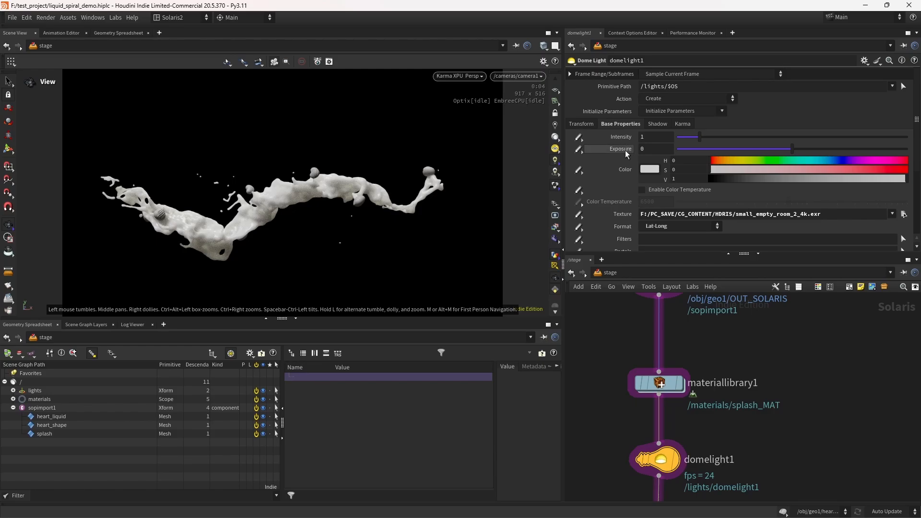
click(582, 125)
middle_drag(742, 175, 652, 135)
double_click(761, 177)
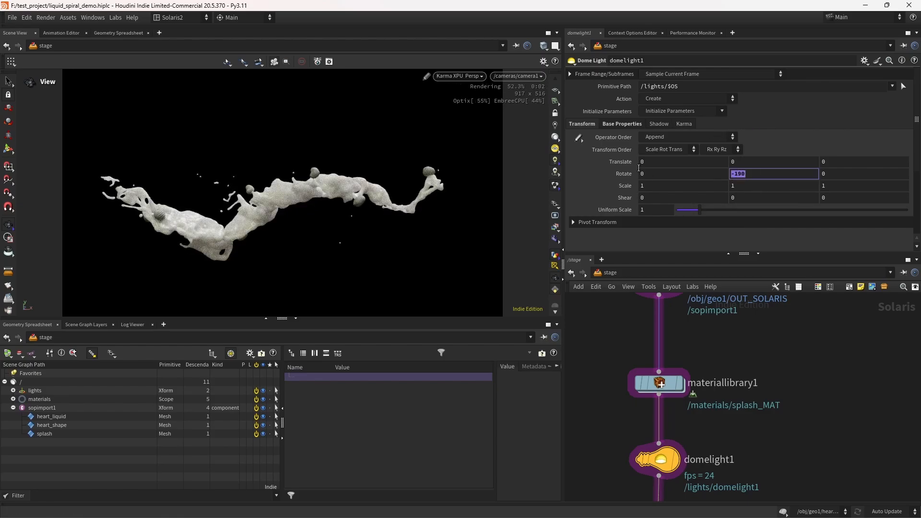
text(0)
key(Return)
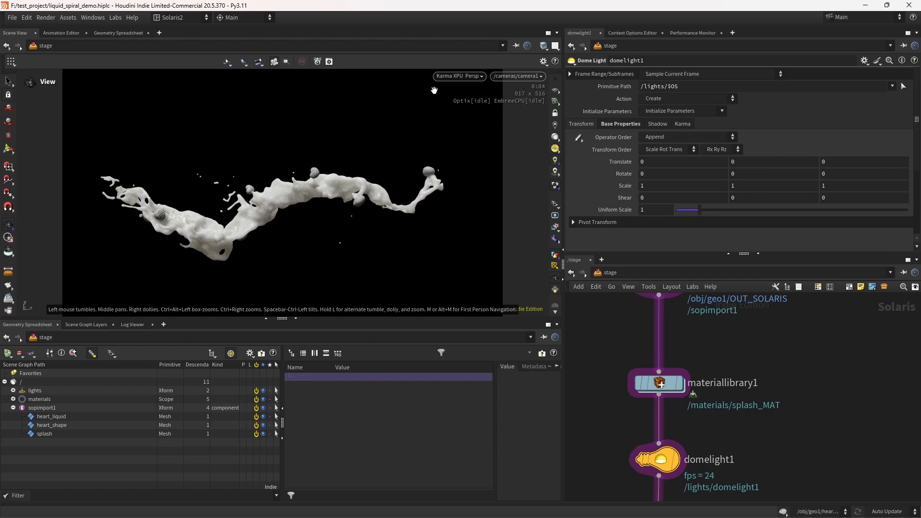
Step: Duplicate splash_MAT inside the material library and name the copy choco_heart_MAT
click(459, 76)
click(465, 103)
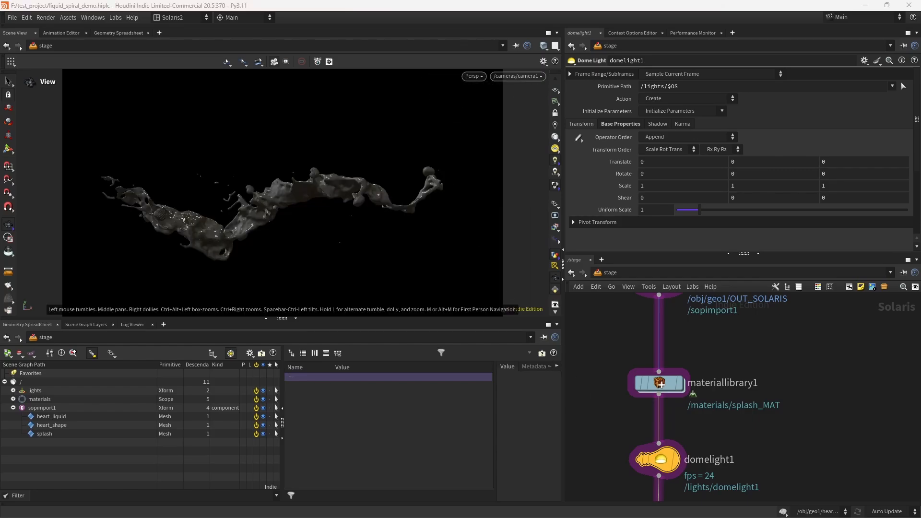
double_click(665, 387)
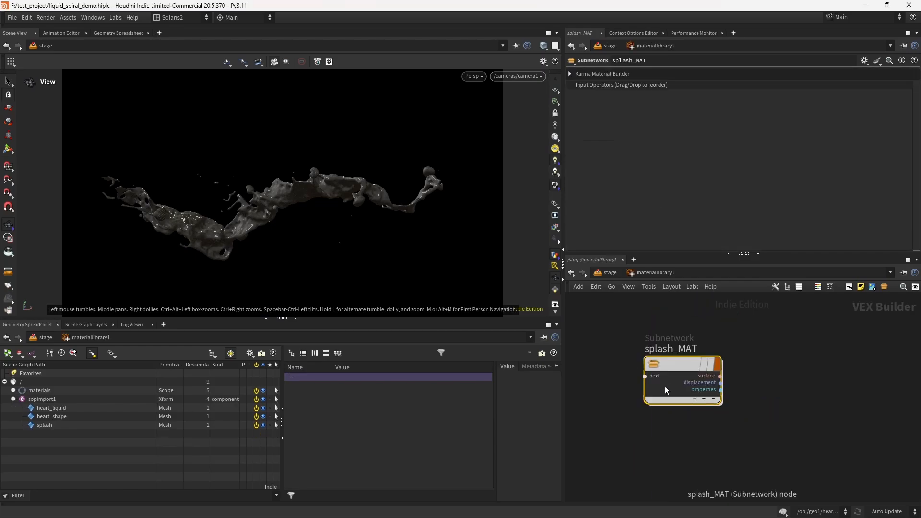
alt+drag(673, 384, 799, 352)
double_click(799, 351)
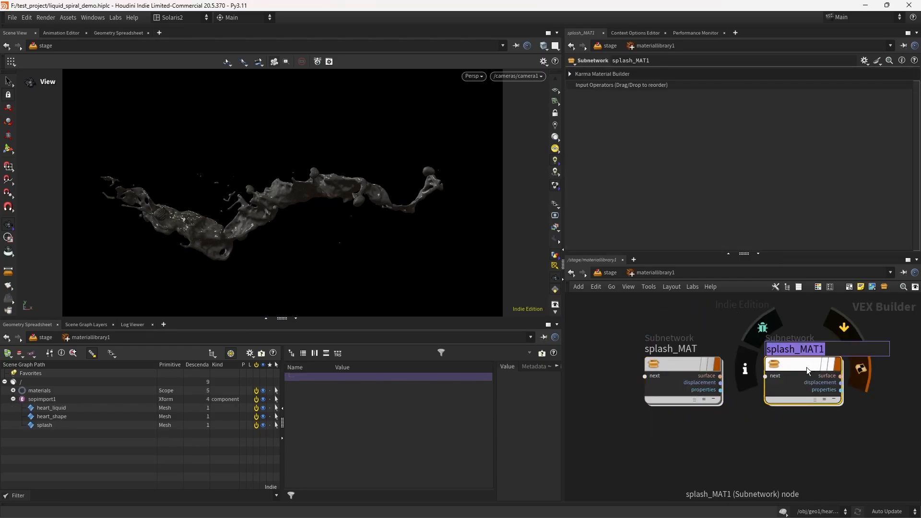
text(choco_he)
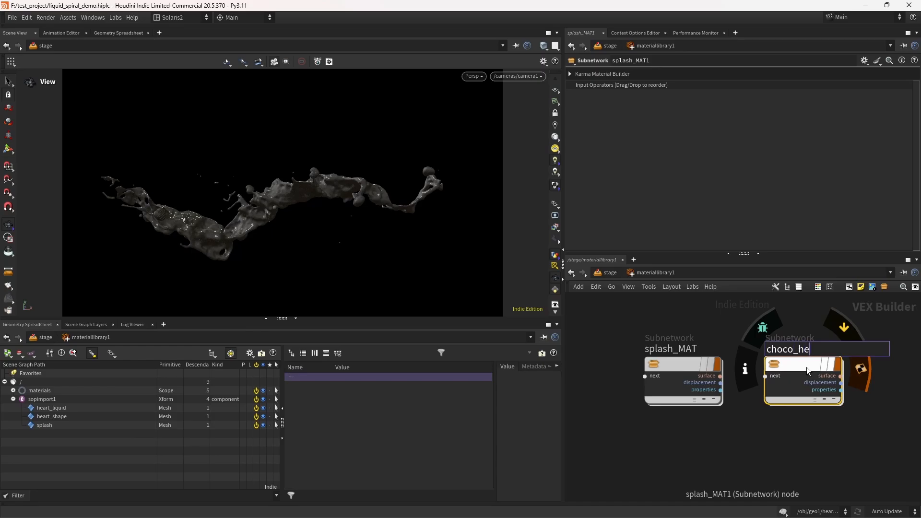
text(art_MAT)
key(Return)
Step: Set specular roughness of choco_heart_MAT's standard surface to 0.429
double_click(807, 367)
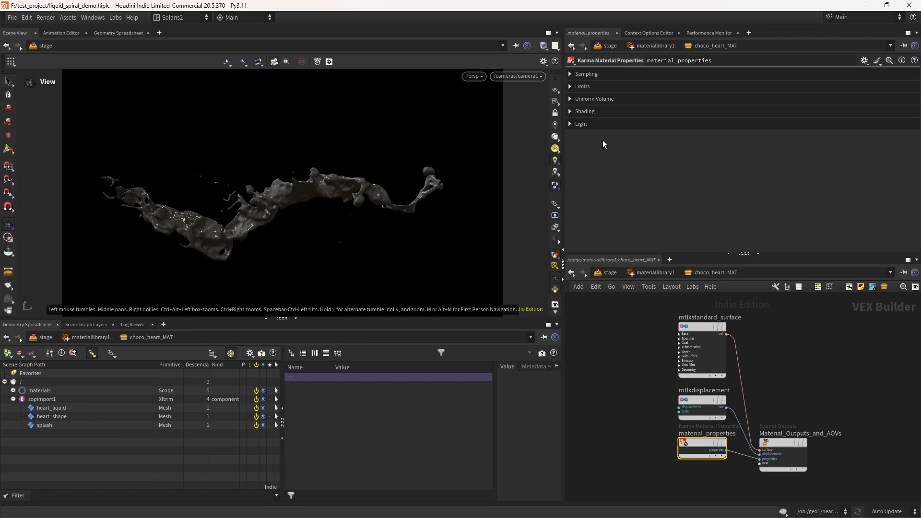
click(701, 348)
double_click(654, 138)
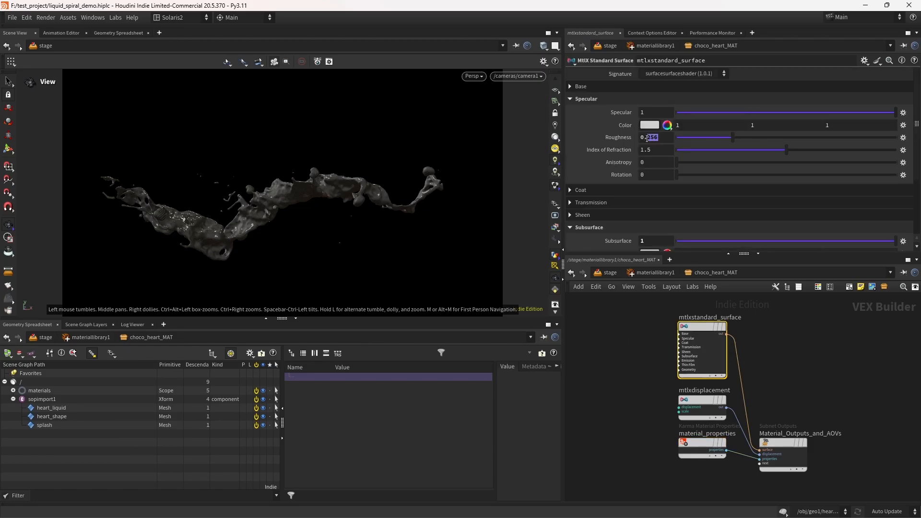
text(429)
key(Return)
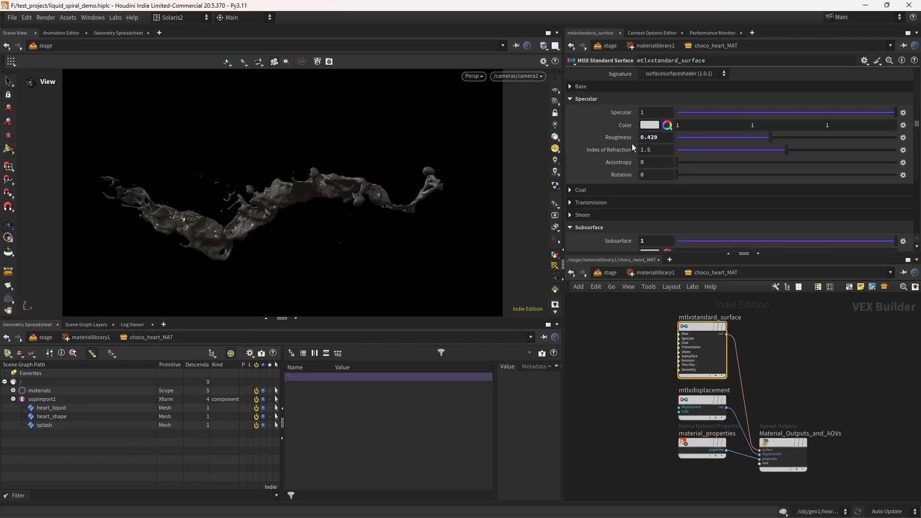
Step: Set the choco_heart_MAT coat weight to 0.45
click(619, 193)
click(661, 203)
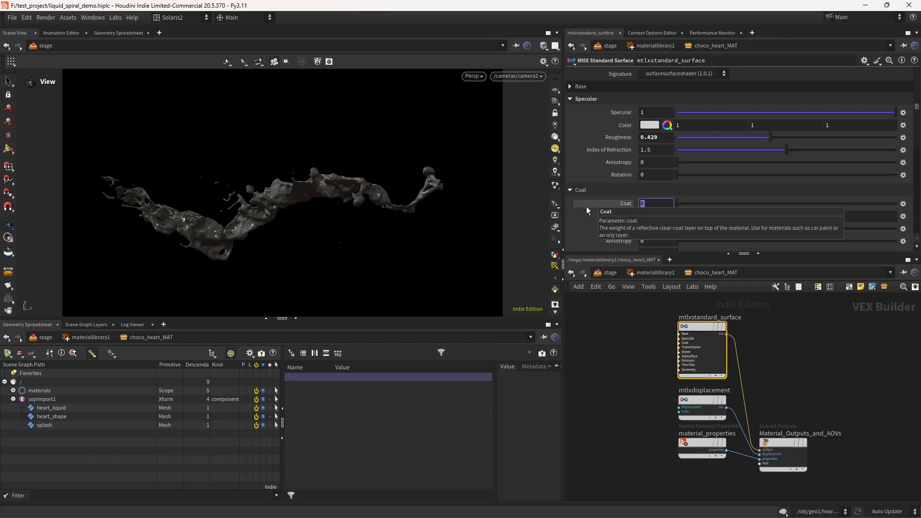
text(.45)
key(Return)
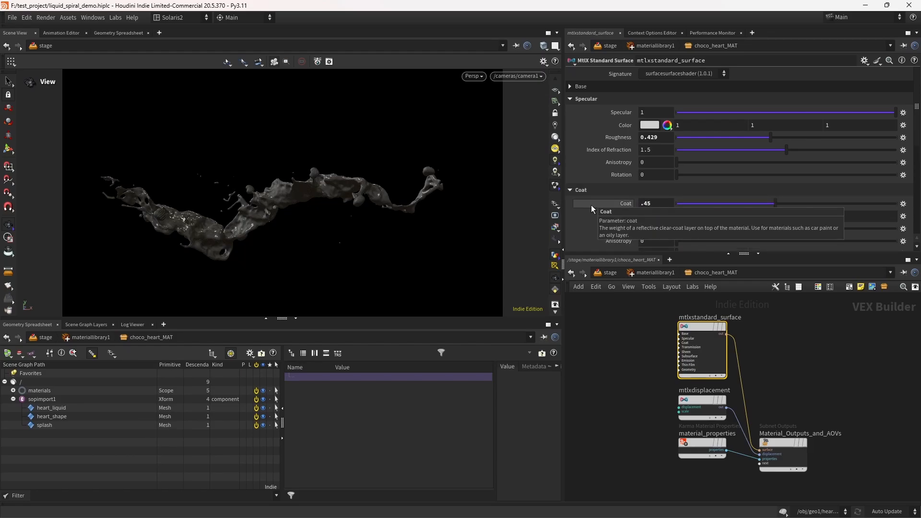
click(594, 190)
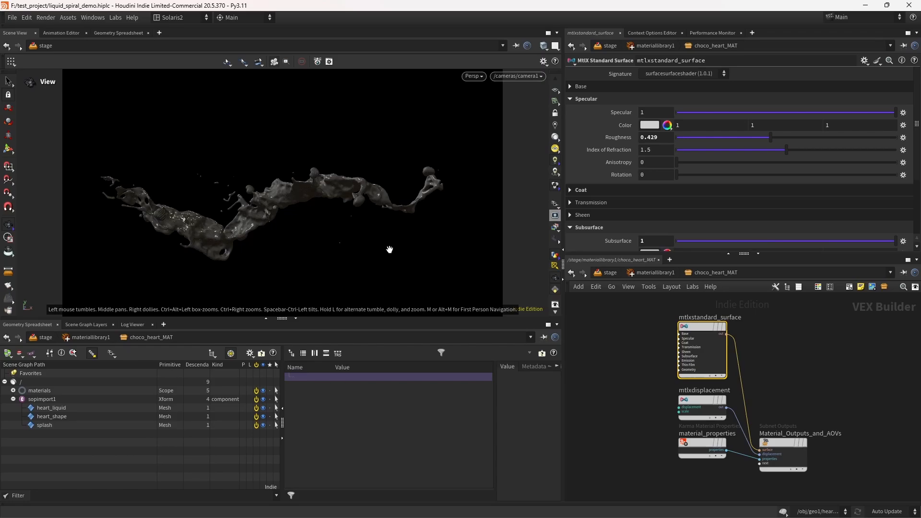
Step: Copy the base color hex 221305 and paste it as the subsurface color of choco_heart_MAT
scroll(618, 232, down, 3)
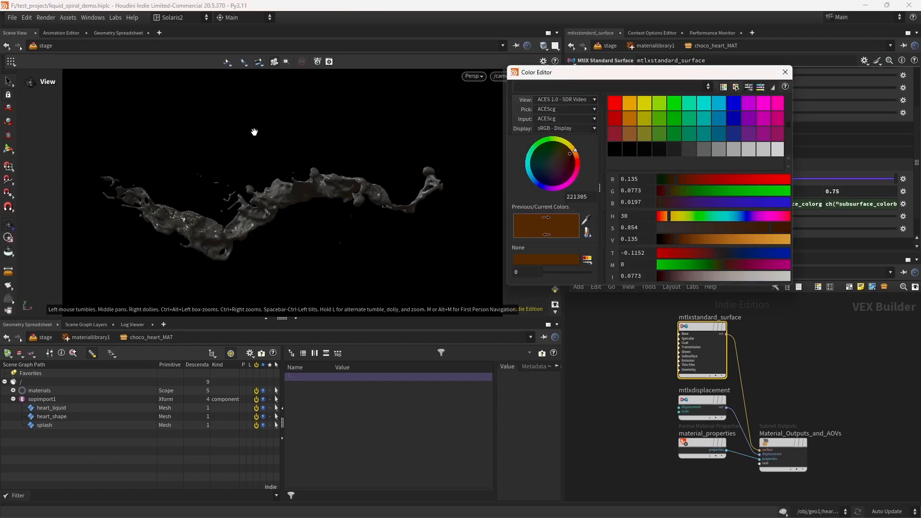
drag(589, 197, 488, 192)
key(ctrl+c)
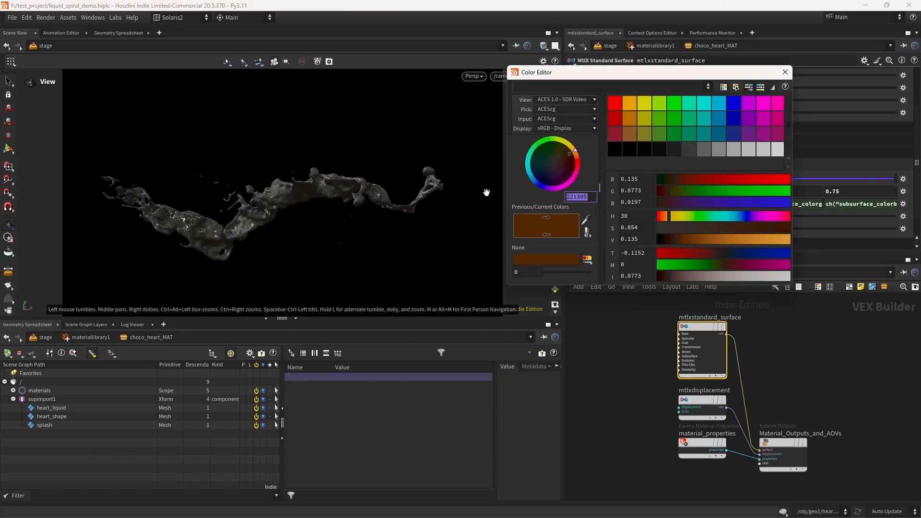
click(786, 72)
click(655, 192)
drag(590, 196, 520, 198)
key(ctrl+v)
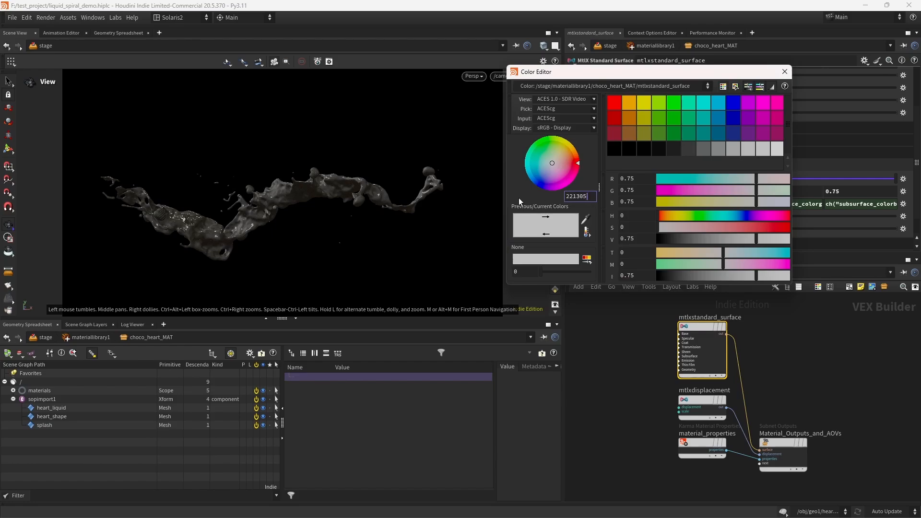
key(Return)
click(785, 72)
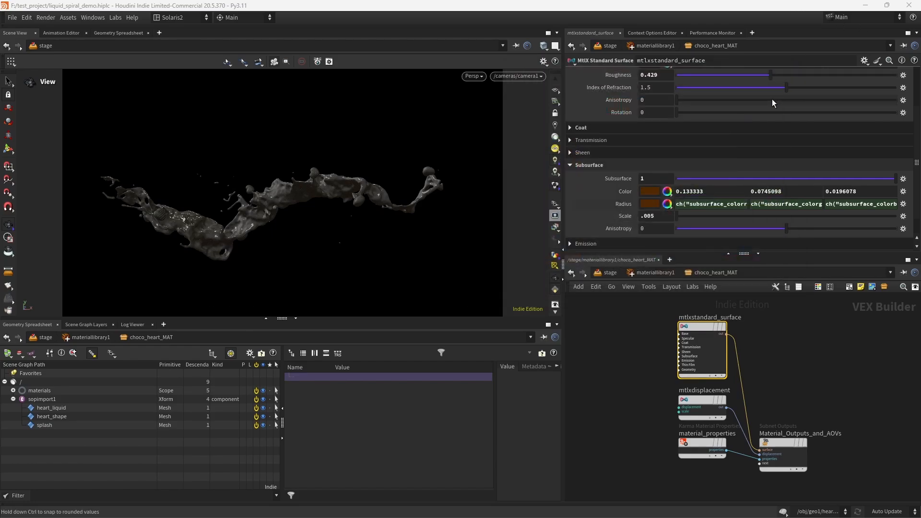
Step: Set the choco_heart_MAT subsurface scale to 0.001
drag(660, 216, 650, 219)
text(1)
key(Return)
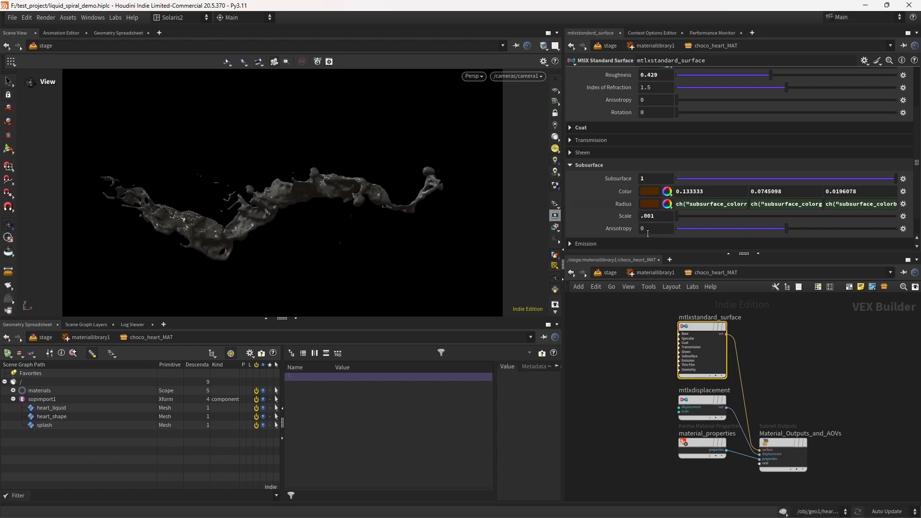
Step: Auto-fill the material library, assign choco_heart_MAT to /sopimport1/heart_shape, and save the scene
click(646, 274)
click(612, 274)
click(669, 152)
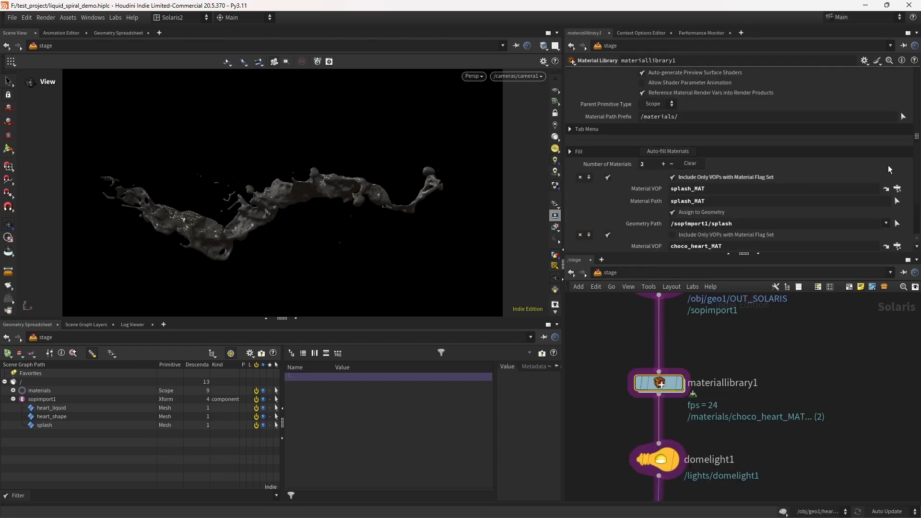
drag(916, 143, 917, 169)
drag(57, 417, 701, 243)
key(ctrl+s)
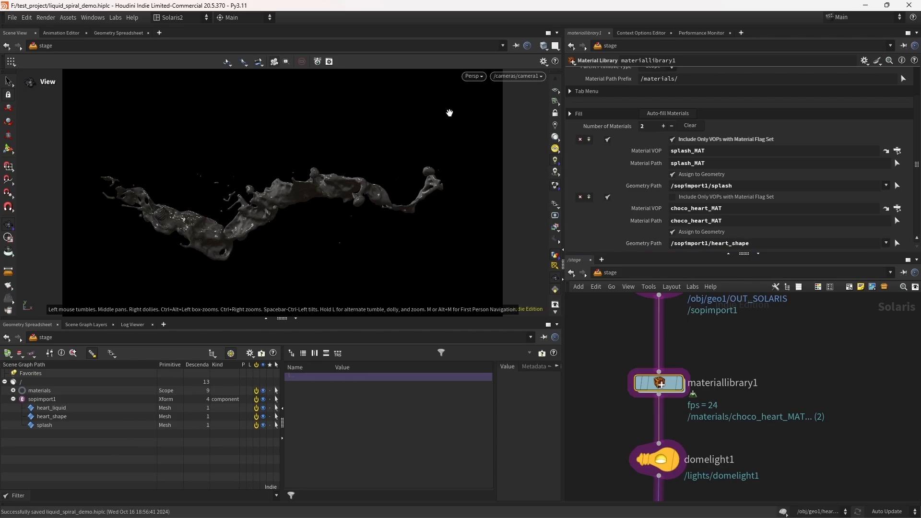
Step: Preview the chocolate hearts in Karma XPU before switching back to Houdini VK
click(473, 76)
click(499, 141)
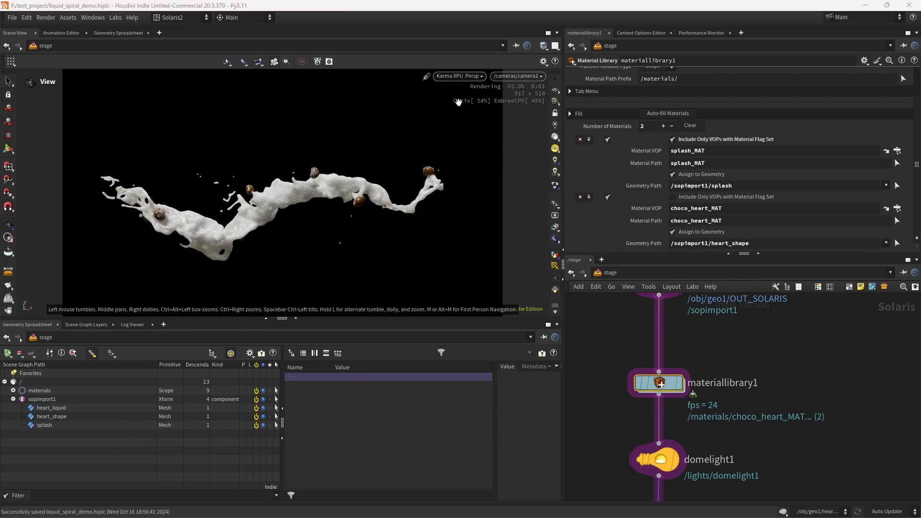
click(460, 76)
click(454, 96)
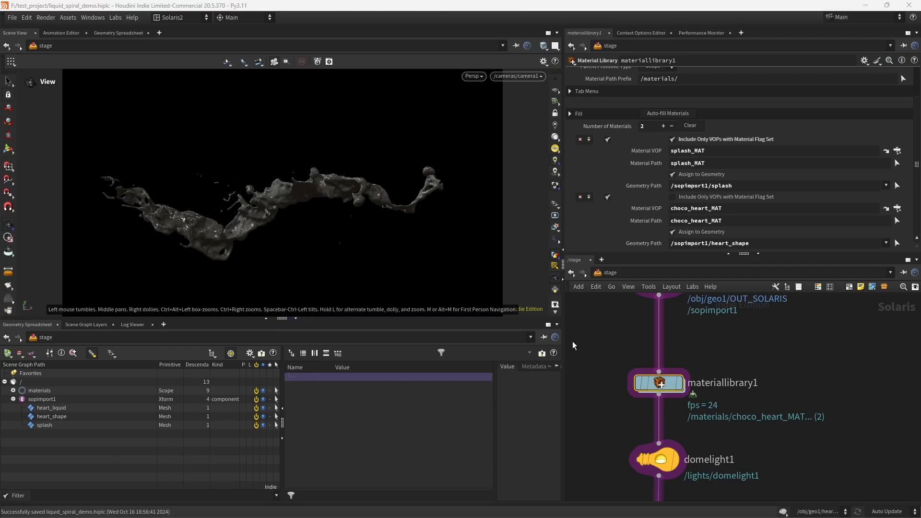
Step: Duplicate choco_heart_MAT in the material library, name the copy choco_liquid_MAT, and open it
double_click(659, 382)
click(666, 433)
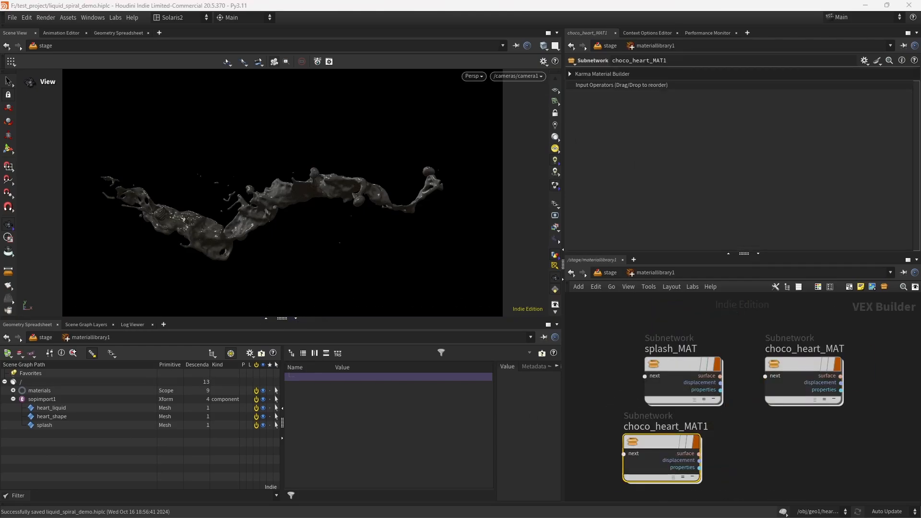
double_click(671, 427)
drag(657, 427, 751, 427)
text(liquid_MAT)
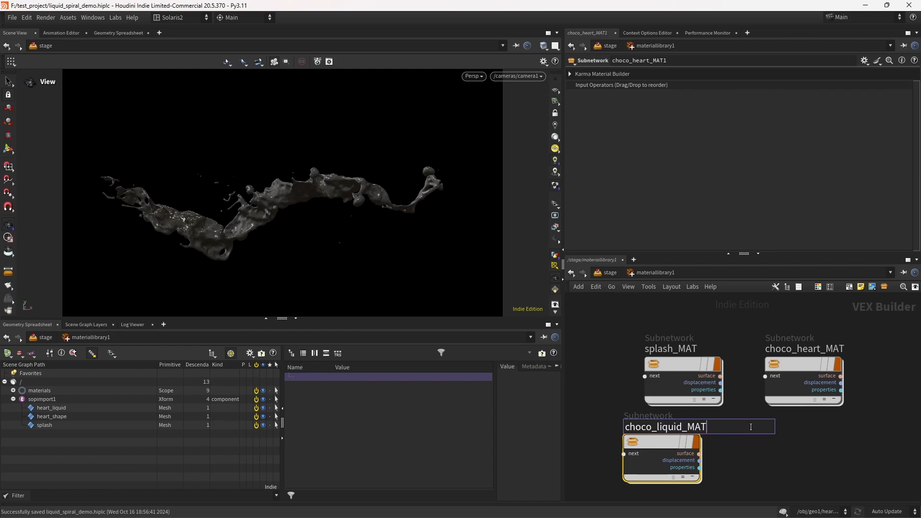
key(Return)
key(Return)
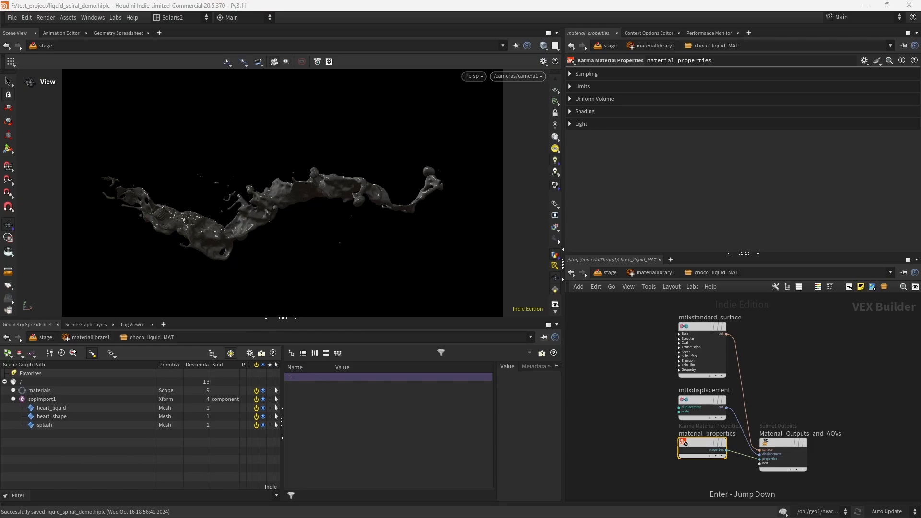
Step: Set the choco_liquid_MAT standard surface's subsurface colour to a light grey of 0.75
click(702, 348)
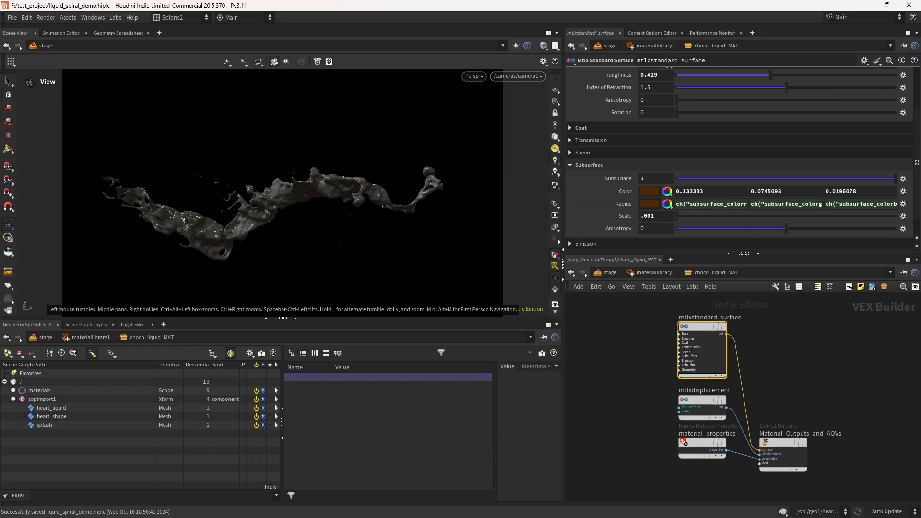
click(650, 192)
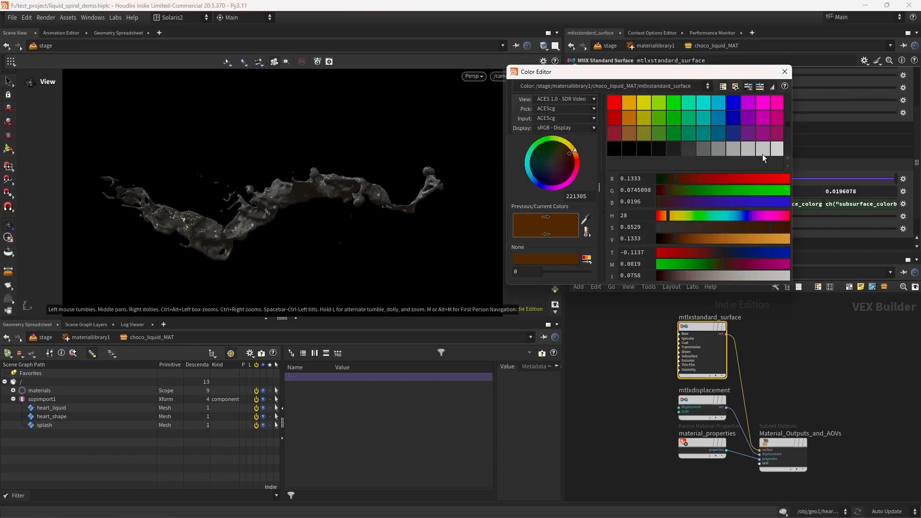
click(762, 152)
click(785, 71)
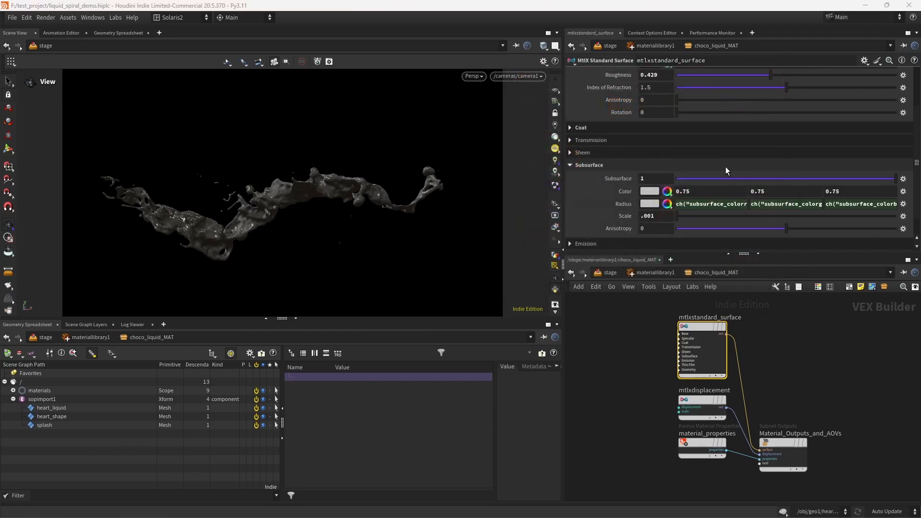
Step: Assign choco_liquid_MAT to /sopimport1/heart_liquid in the material library and save the scene
click(650, 272)
click(610, 273)
scroll(898, 153, down, 2)
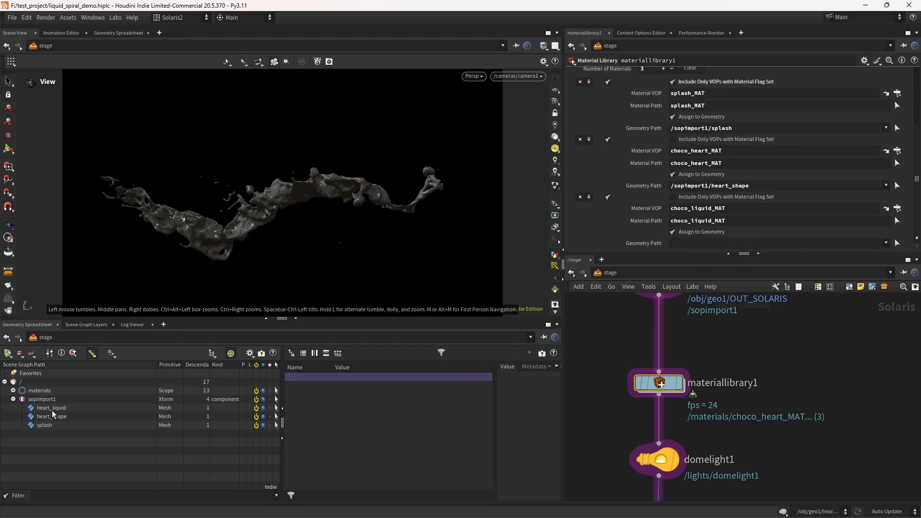
drag(50, 412, 717, 244)
key(ctrl+s)
Step: Enlarge the viewport pane, reframe the splash in the view, and save the scene
click(295, 319)
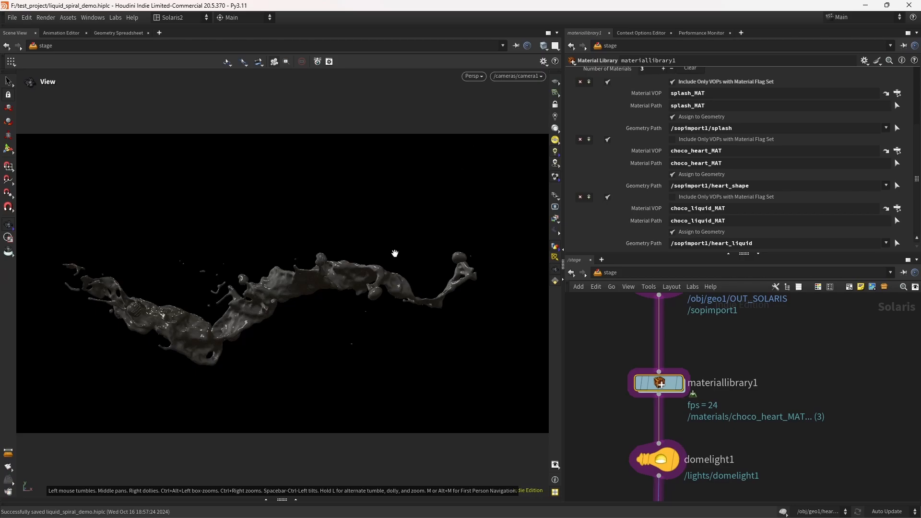
middle_drag(397, 256, 374, 281)
scroll(373, 292, down, 2)
key(ctrl+s)
Step: Select the karmarendersettings node and preview the scene in Karma XPU before switching back to Houdini VK
middle_drag(599, 457, 607, 287)
drag(598, 415, 644, 435)
click(501, 77)
click(531, 132)
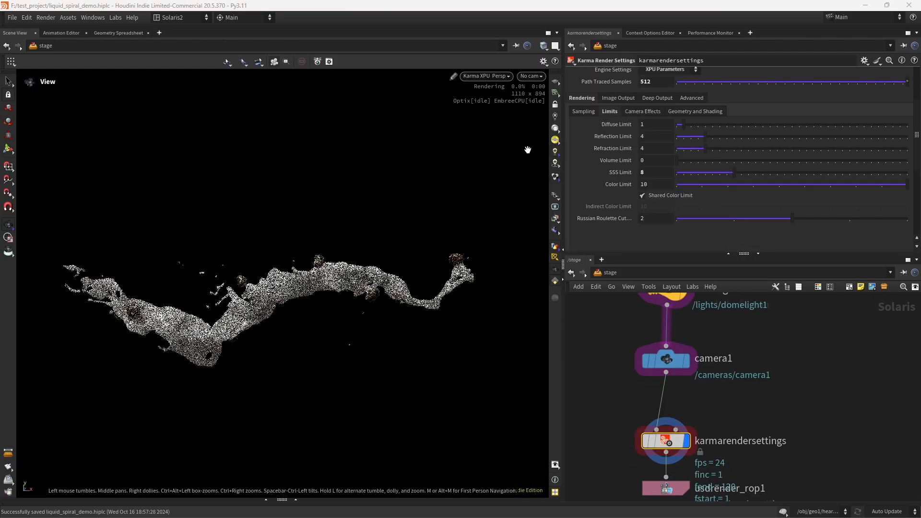
click(479, 77)
click(483, 118)
Step: Set the karmarendersettings denoiser to Intel OIDN
drag(596, 418, 630, 436)
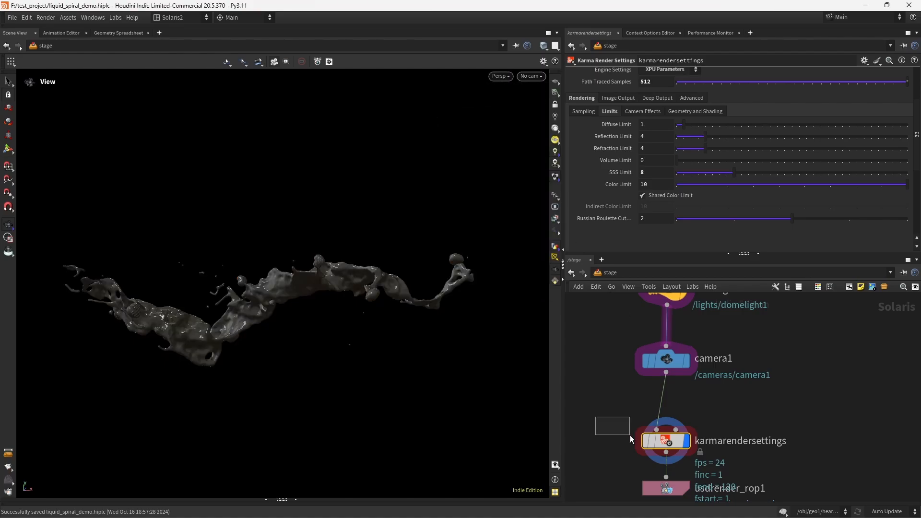
click(618, 97)
click(632, 111)
click(673, 138)
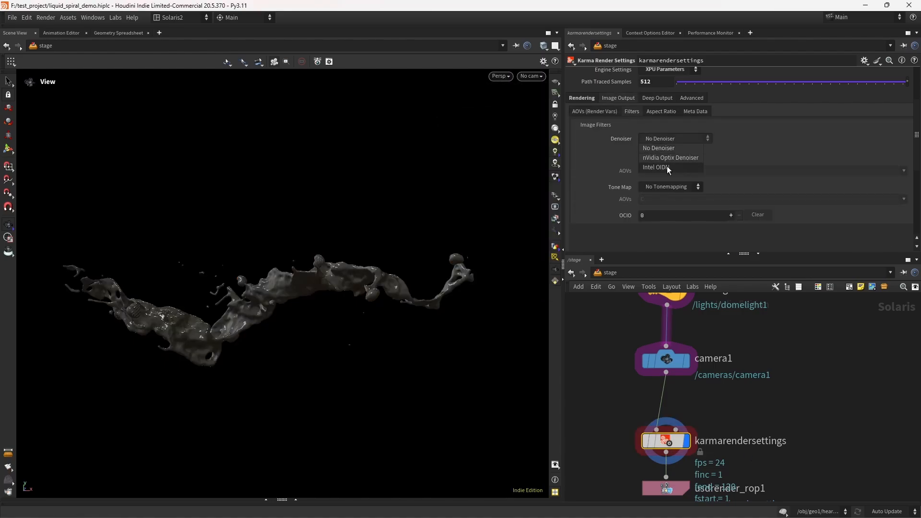
click(667, 166)
Step: Render the viewport in Karma XPU and orbit the camera to inspect the denoised liquid and hearts
click(501, 76)
click(527, 128)
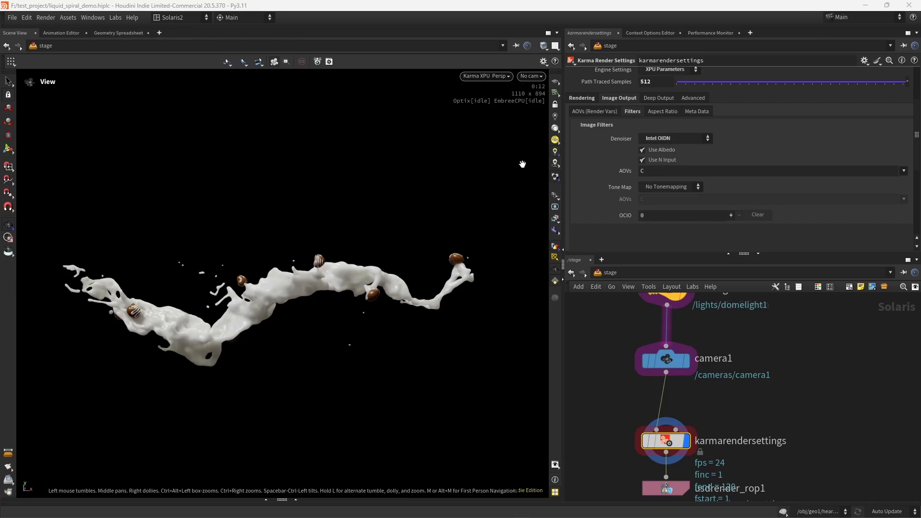
right_drag(322, 219, 338, 238)
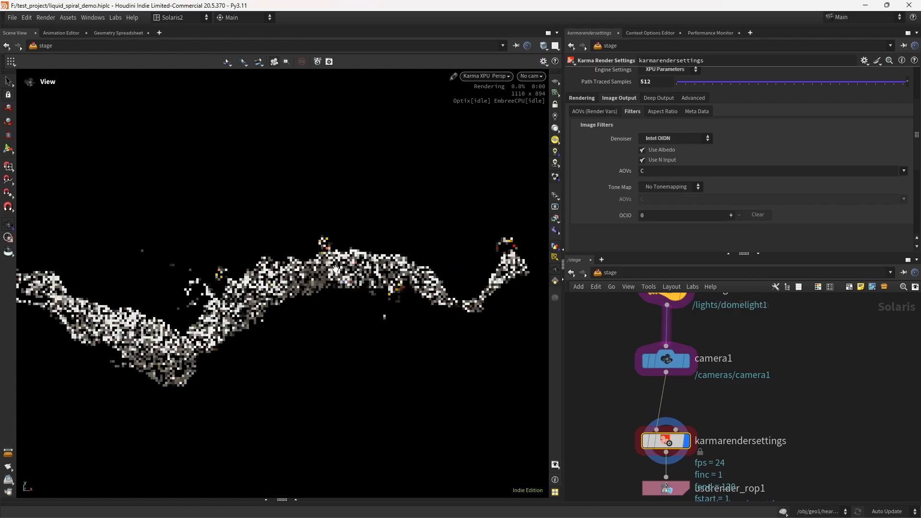
drag(321, 257, 374, 276)
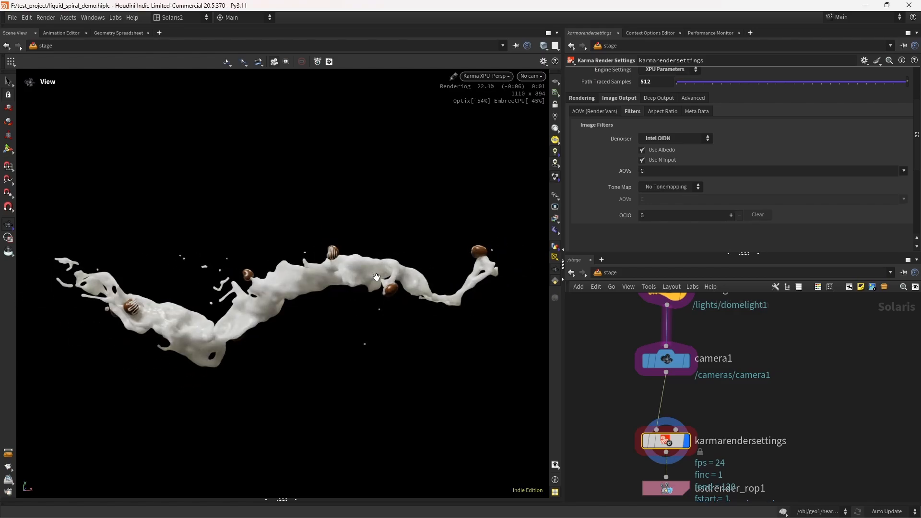